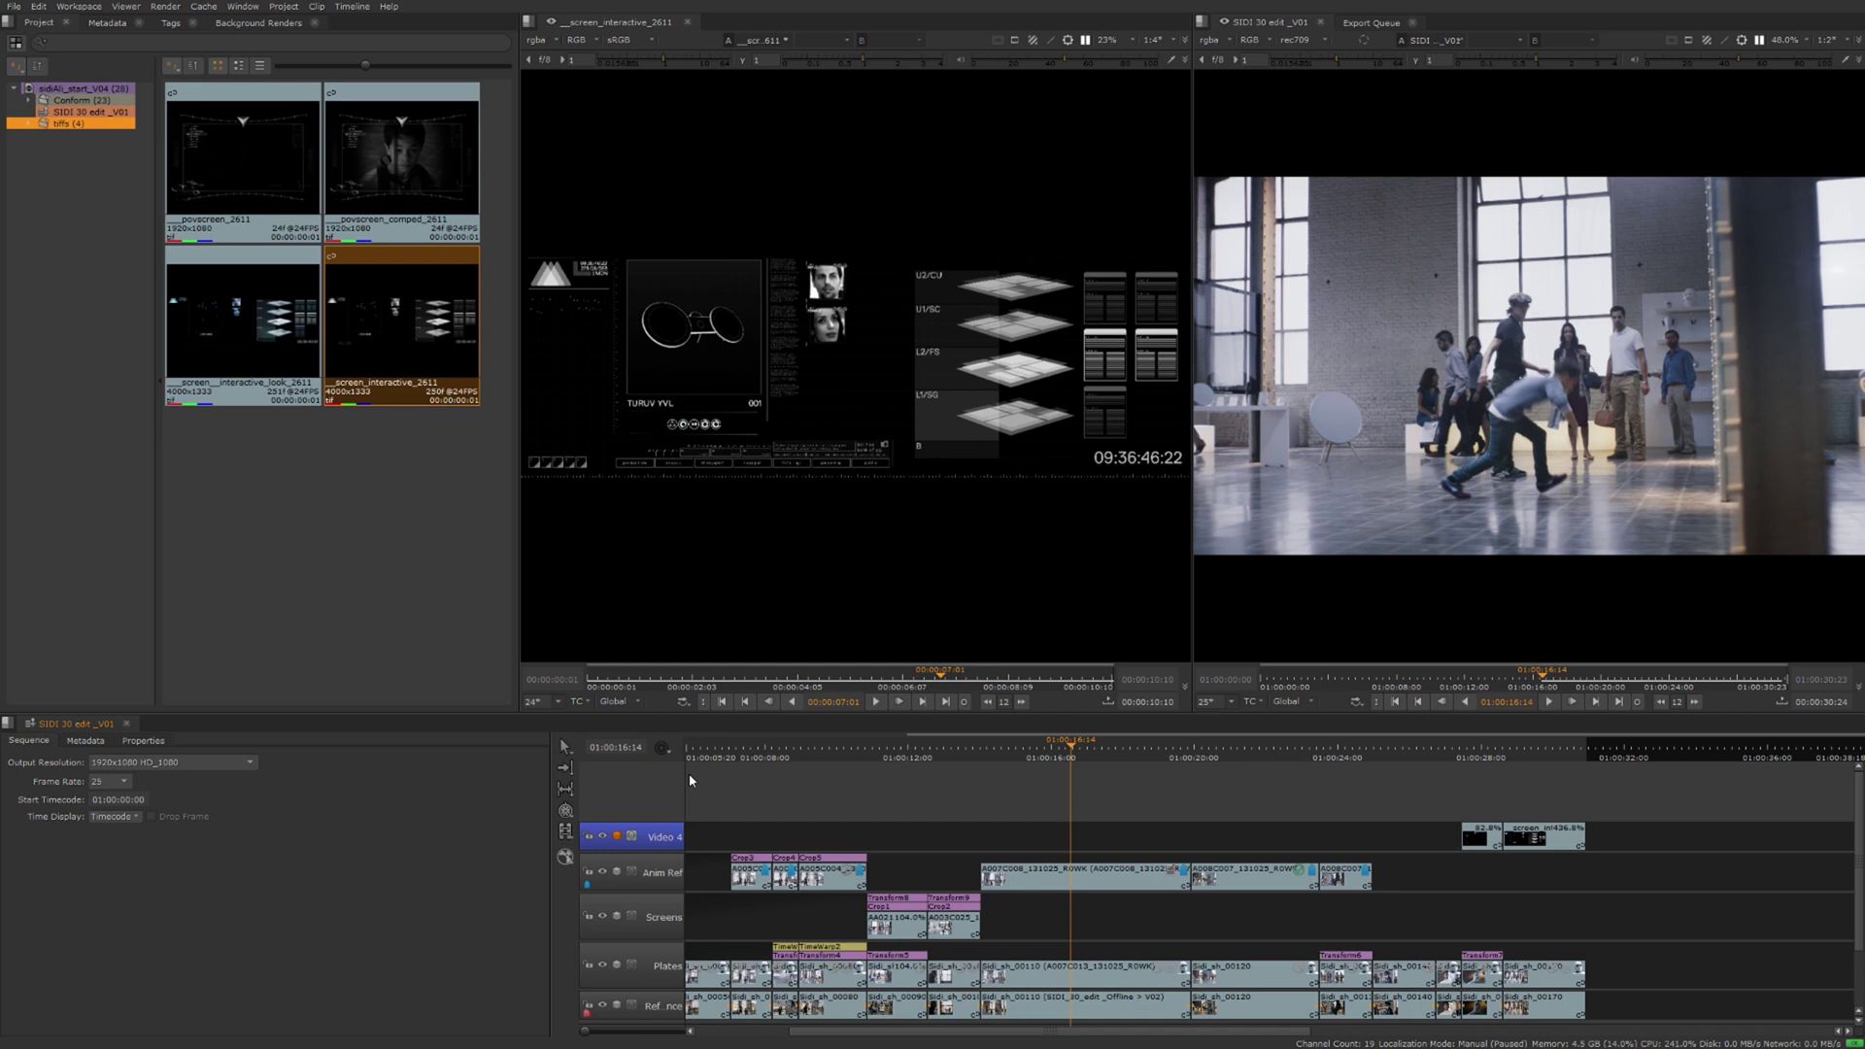
- Examine the soft effects available in the timeline tools and for the long clip on the Anim Ref track
left_click(567, 857)
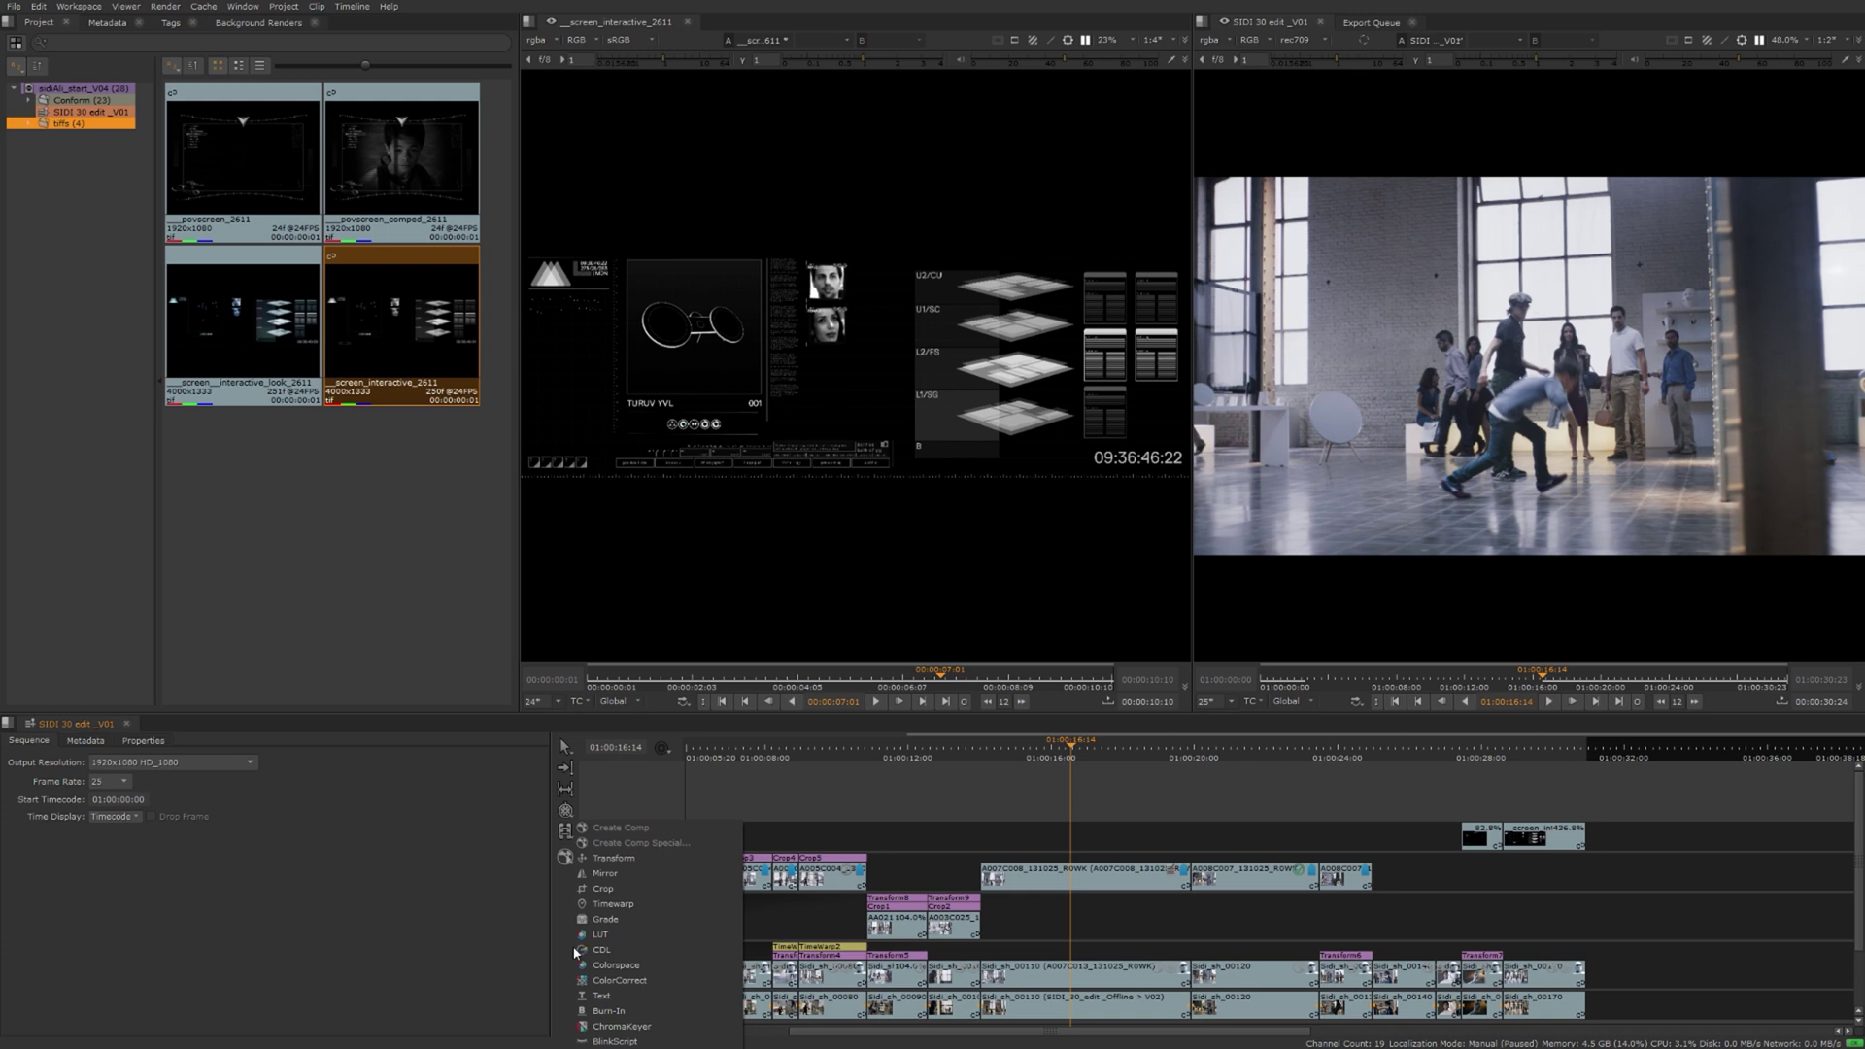
left_click(541, 947)
left_click(1025, 870)
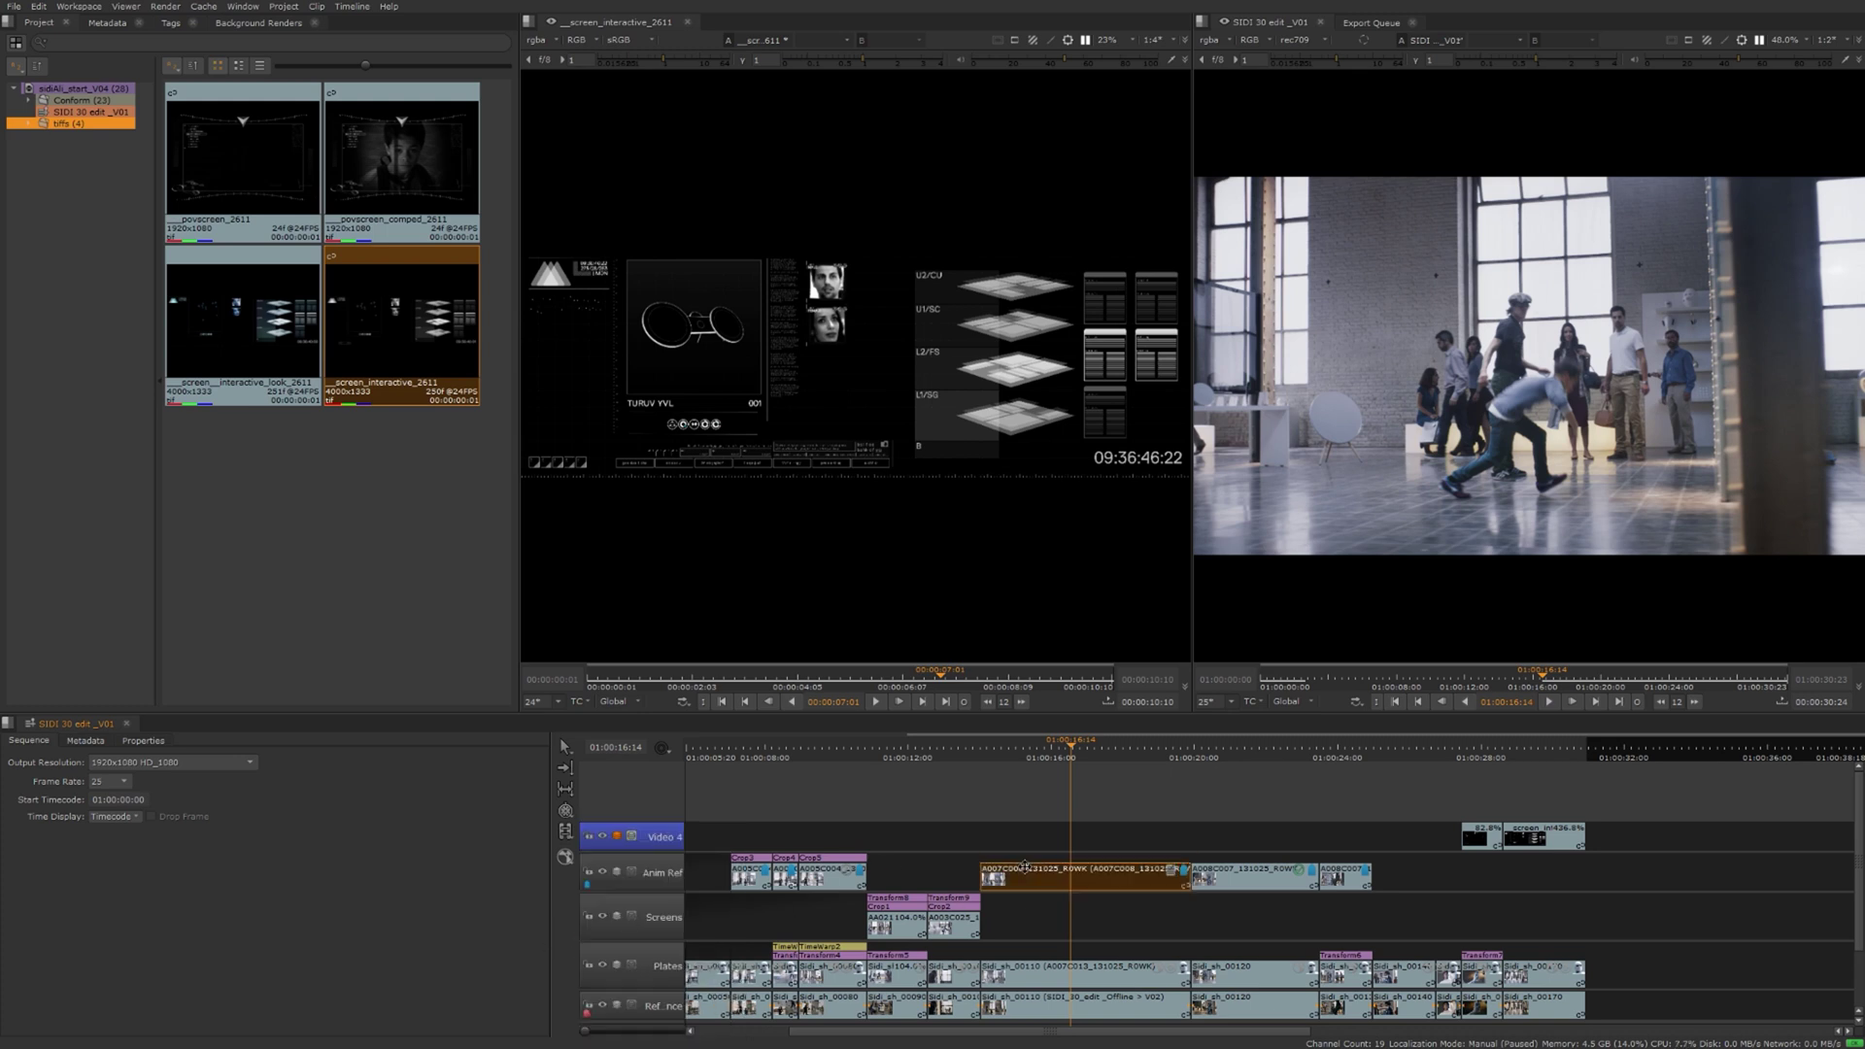
right_click(1025, 868)
mouse_move(1083, 857)
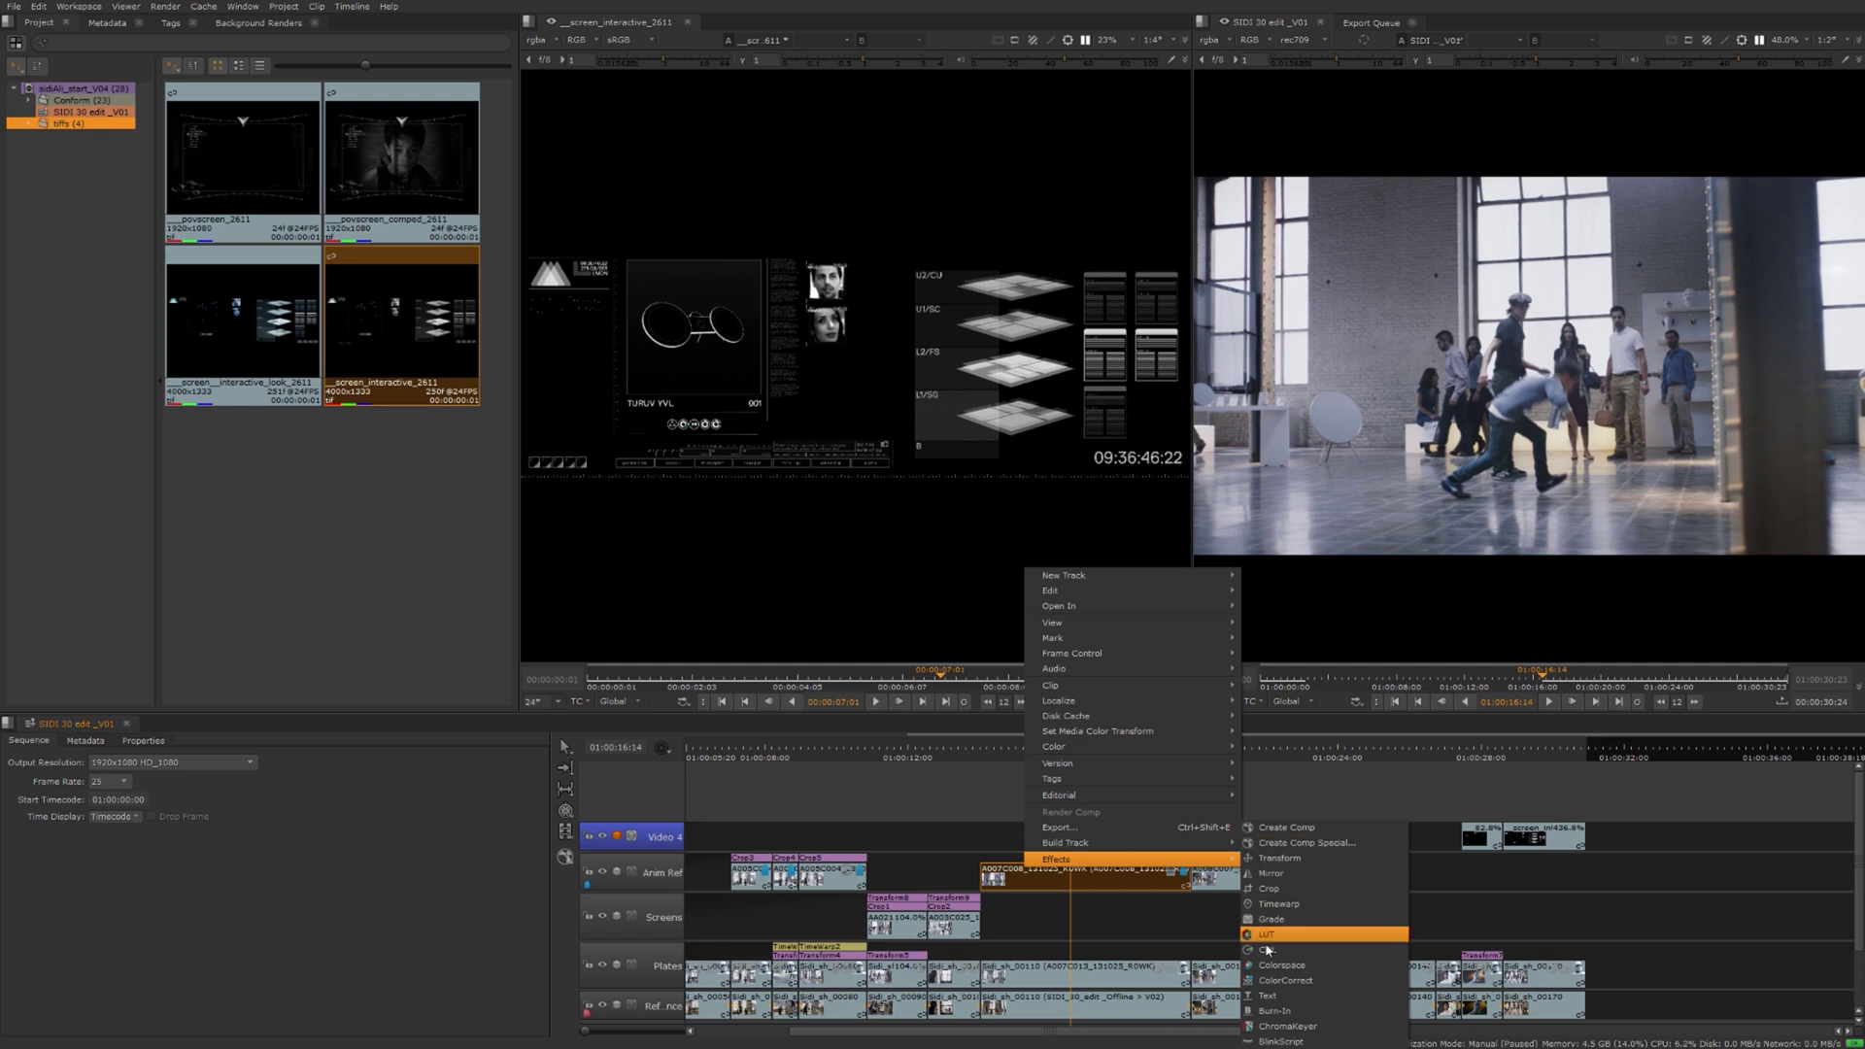
left_click(1493, 892)
left_click(1493, 892)
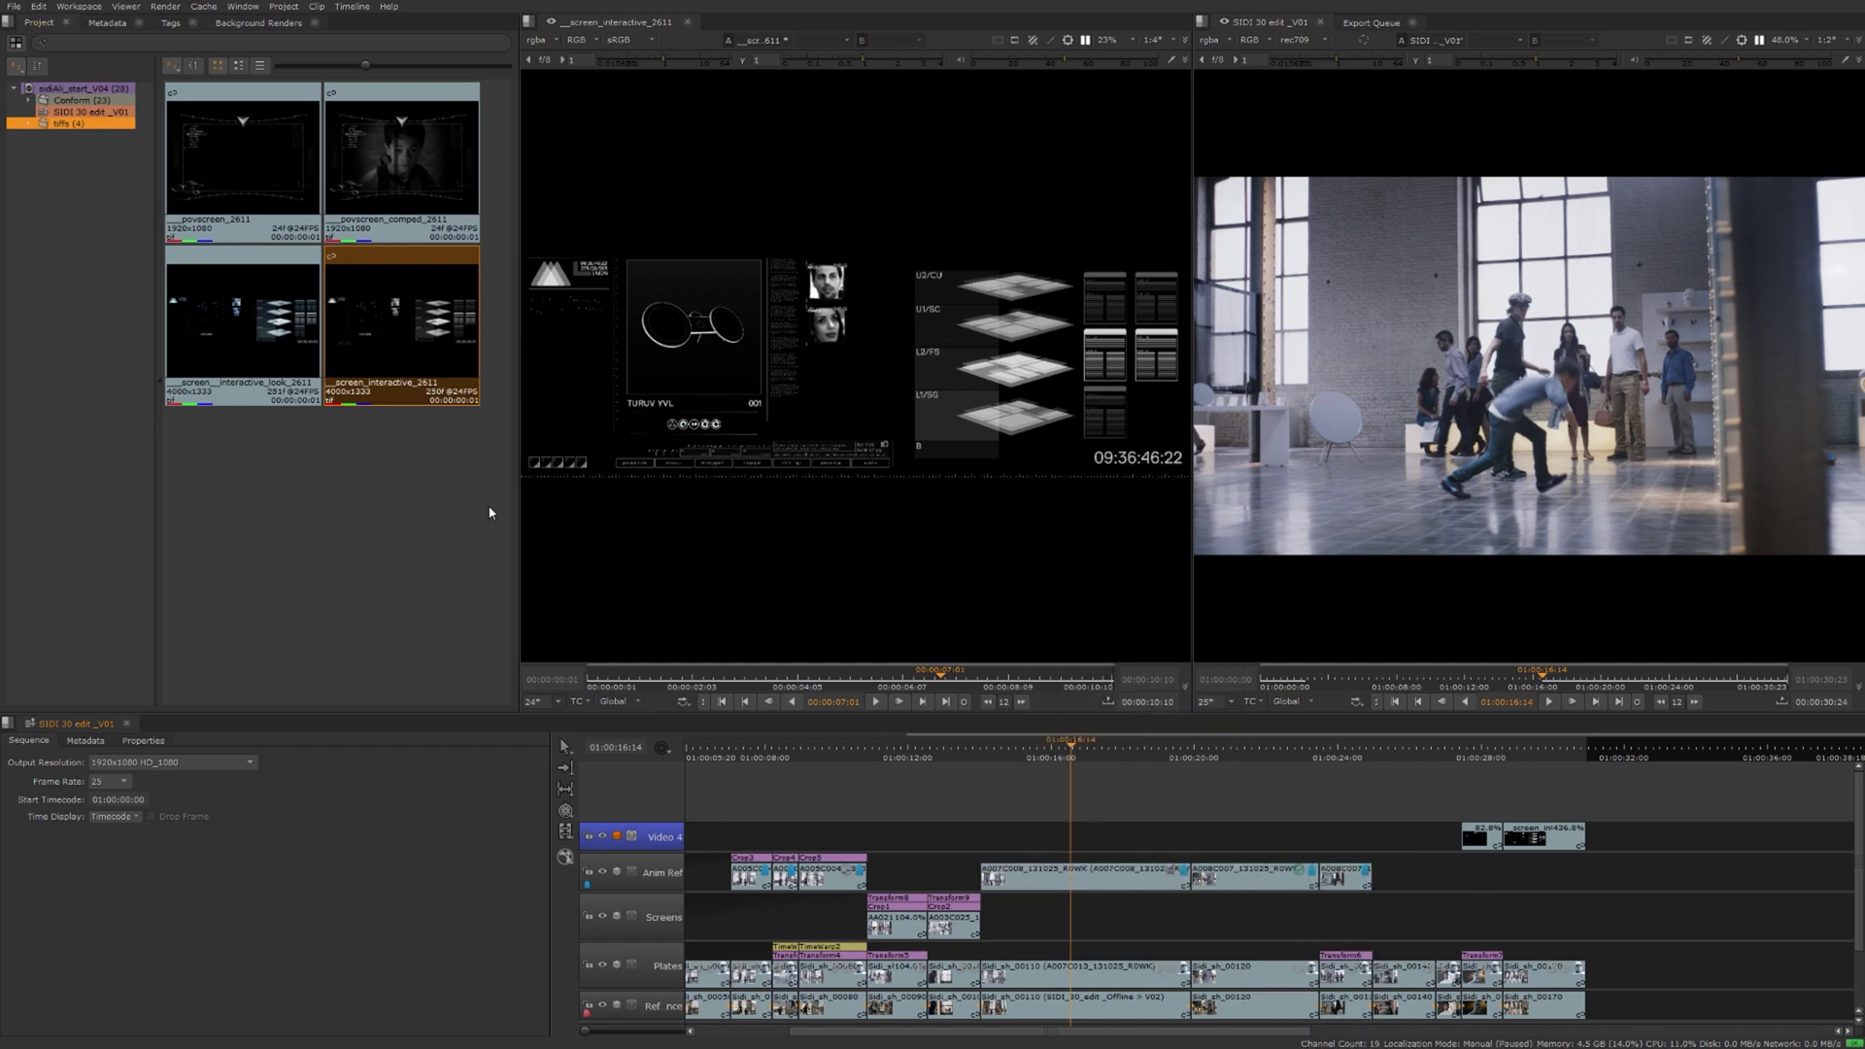
- Switch to the Conforming workspace and examine the effects offered for the povscreen shot in the spreadsheet
left_click(79, 7)
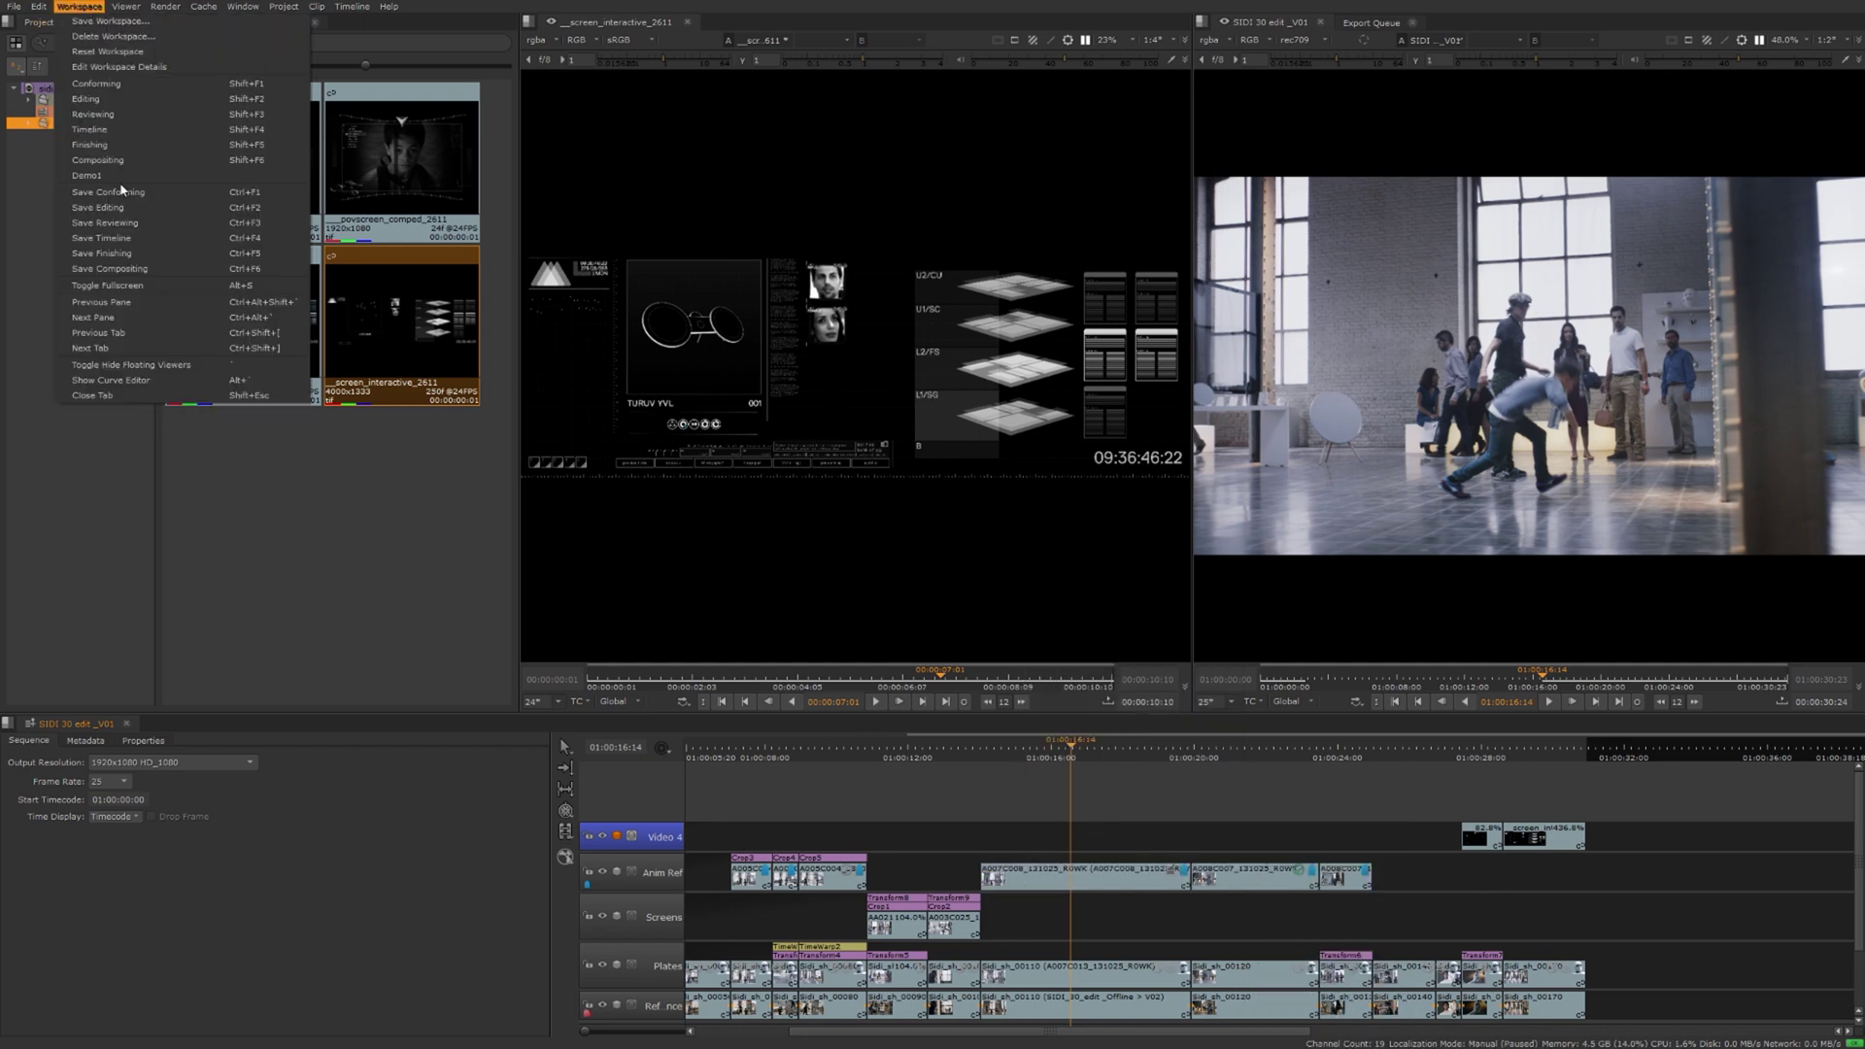
left_click(115, 103)
left_click(310, 570)
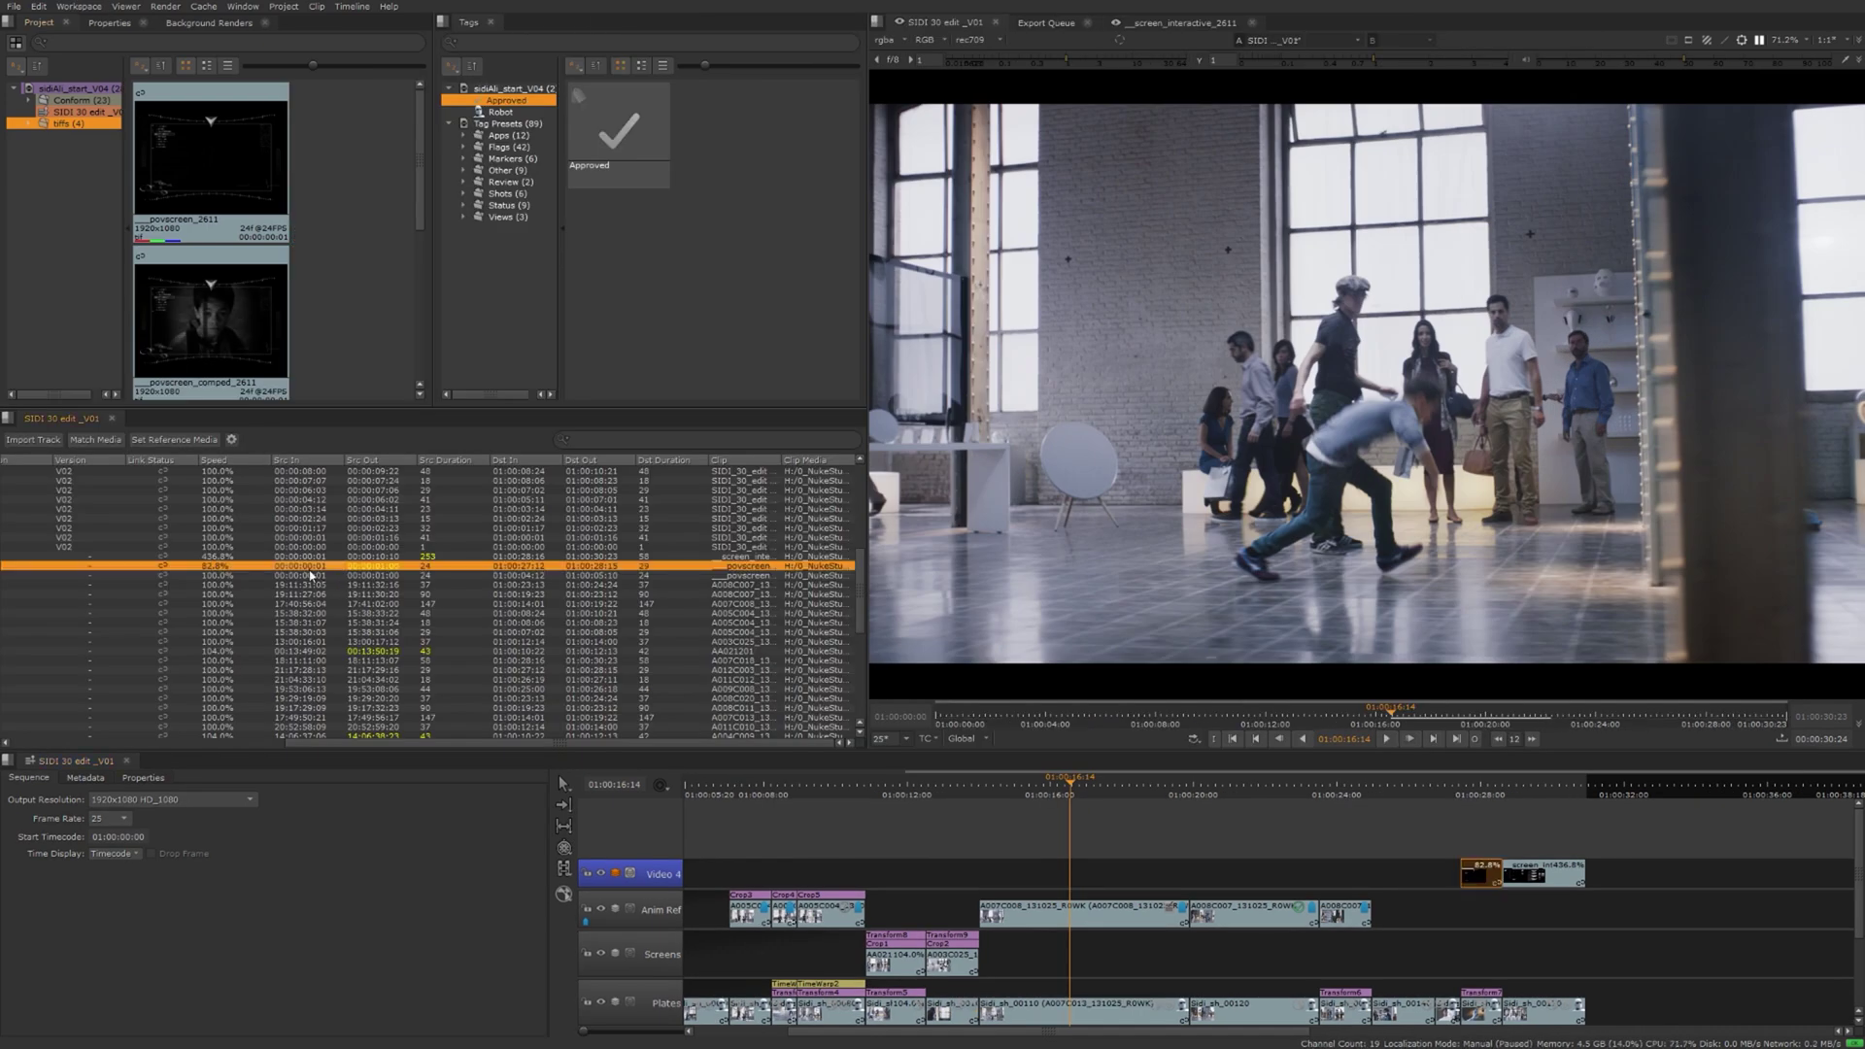
right_click(310, 574)
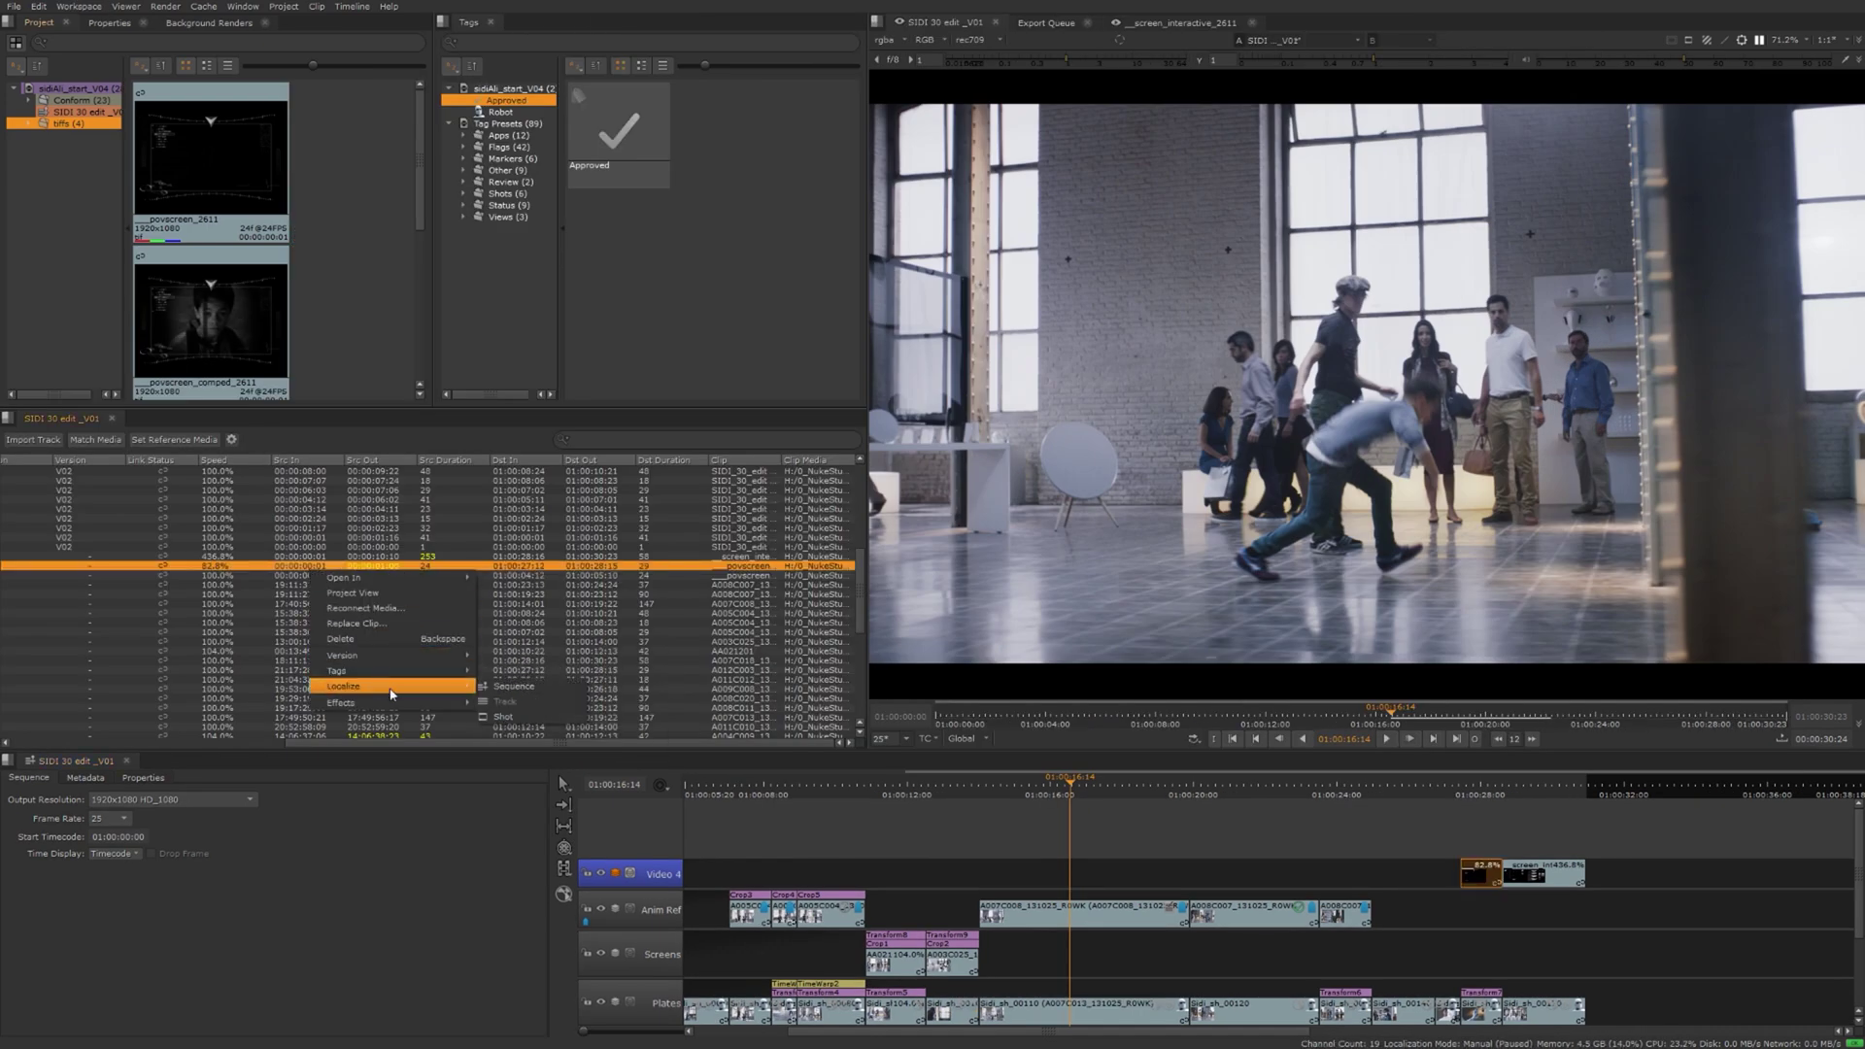
mouse_move(437, 703)
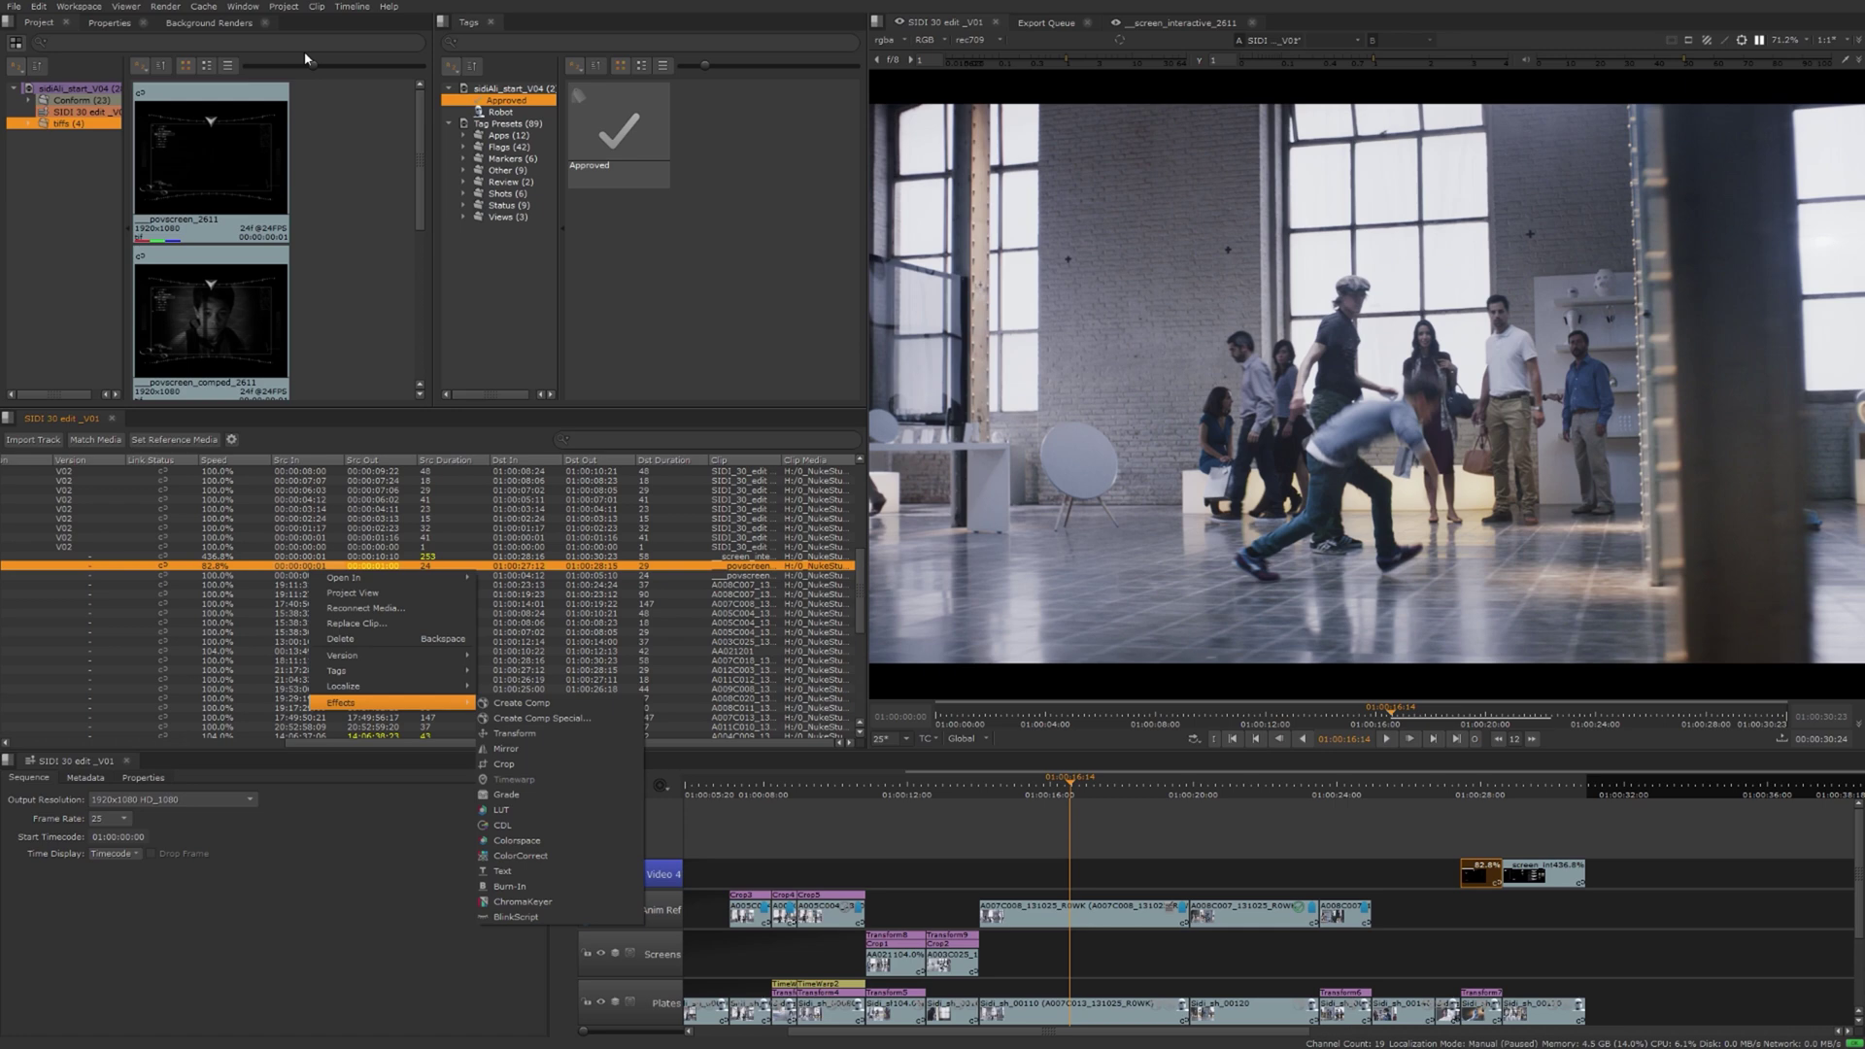
- Switch to the Timeline workspace and look over the effects already applied on the timeline's video tracks
left_click(95, 5)
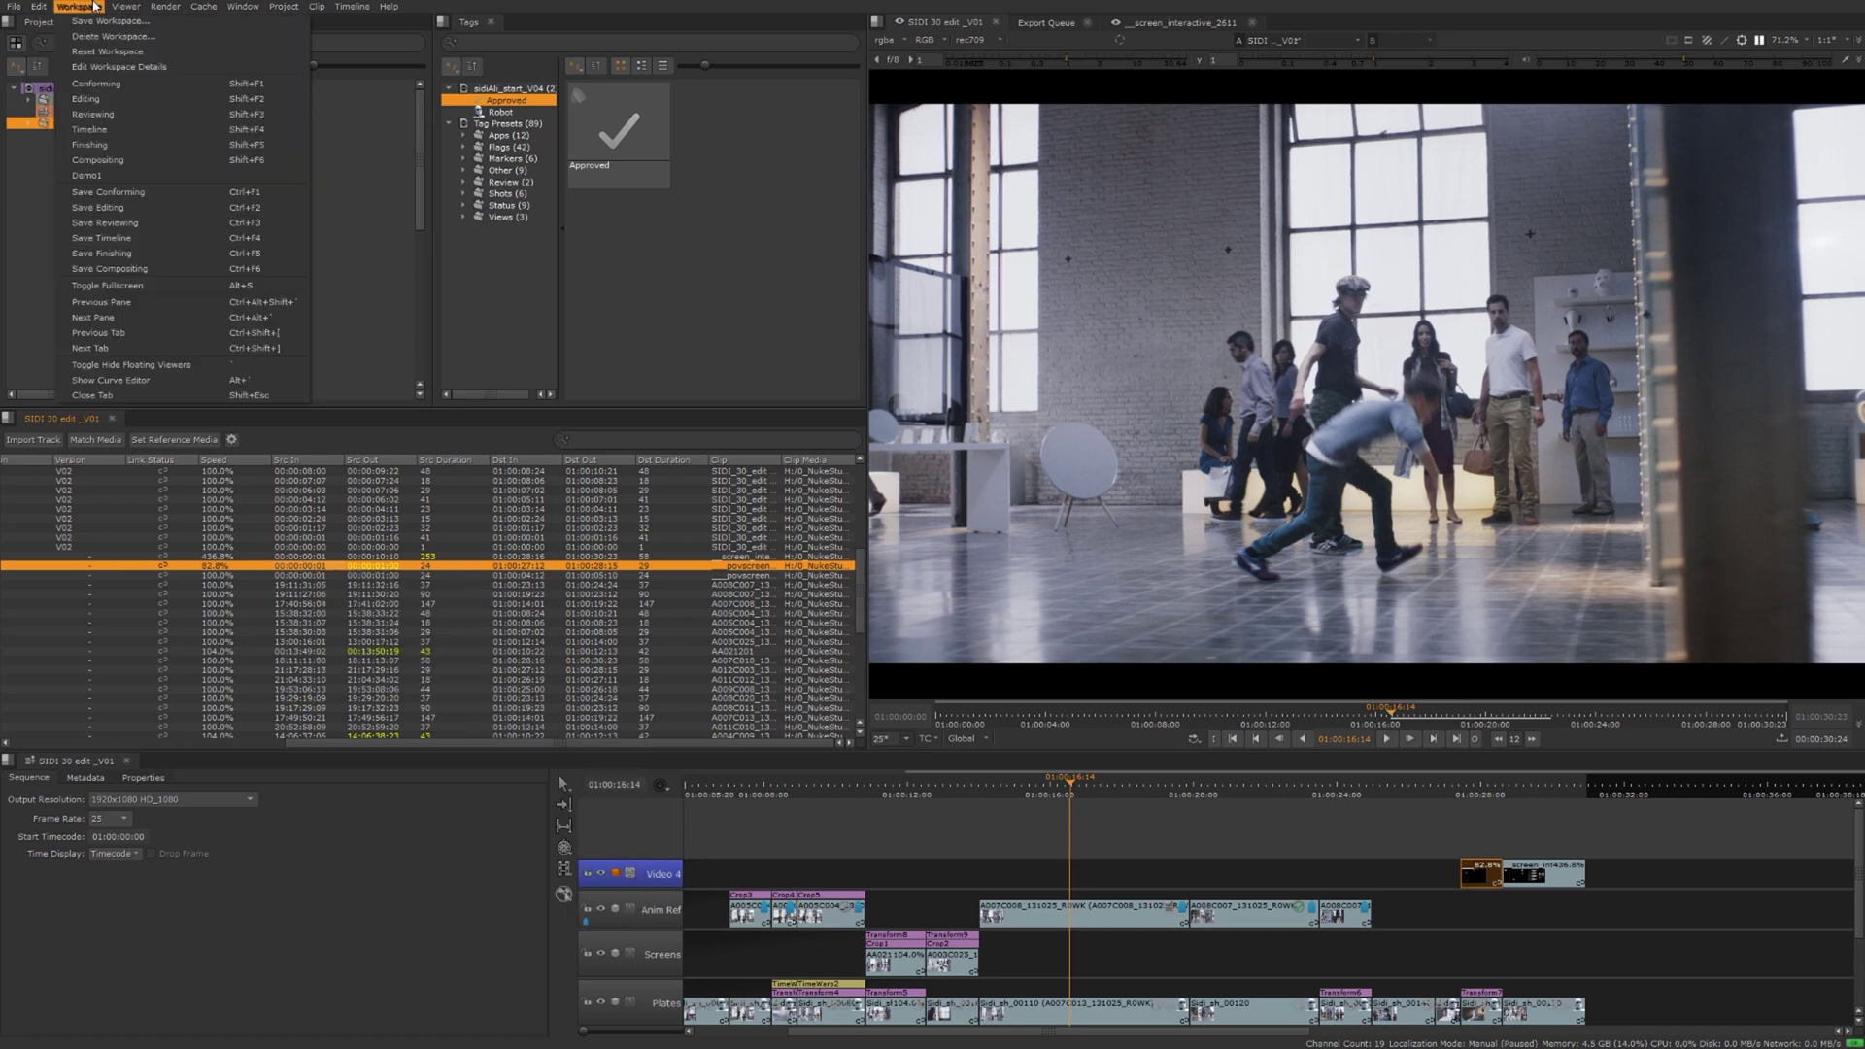
left_click(114, 129)
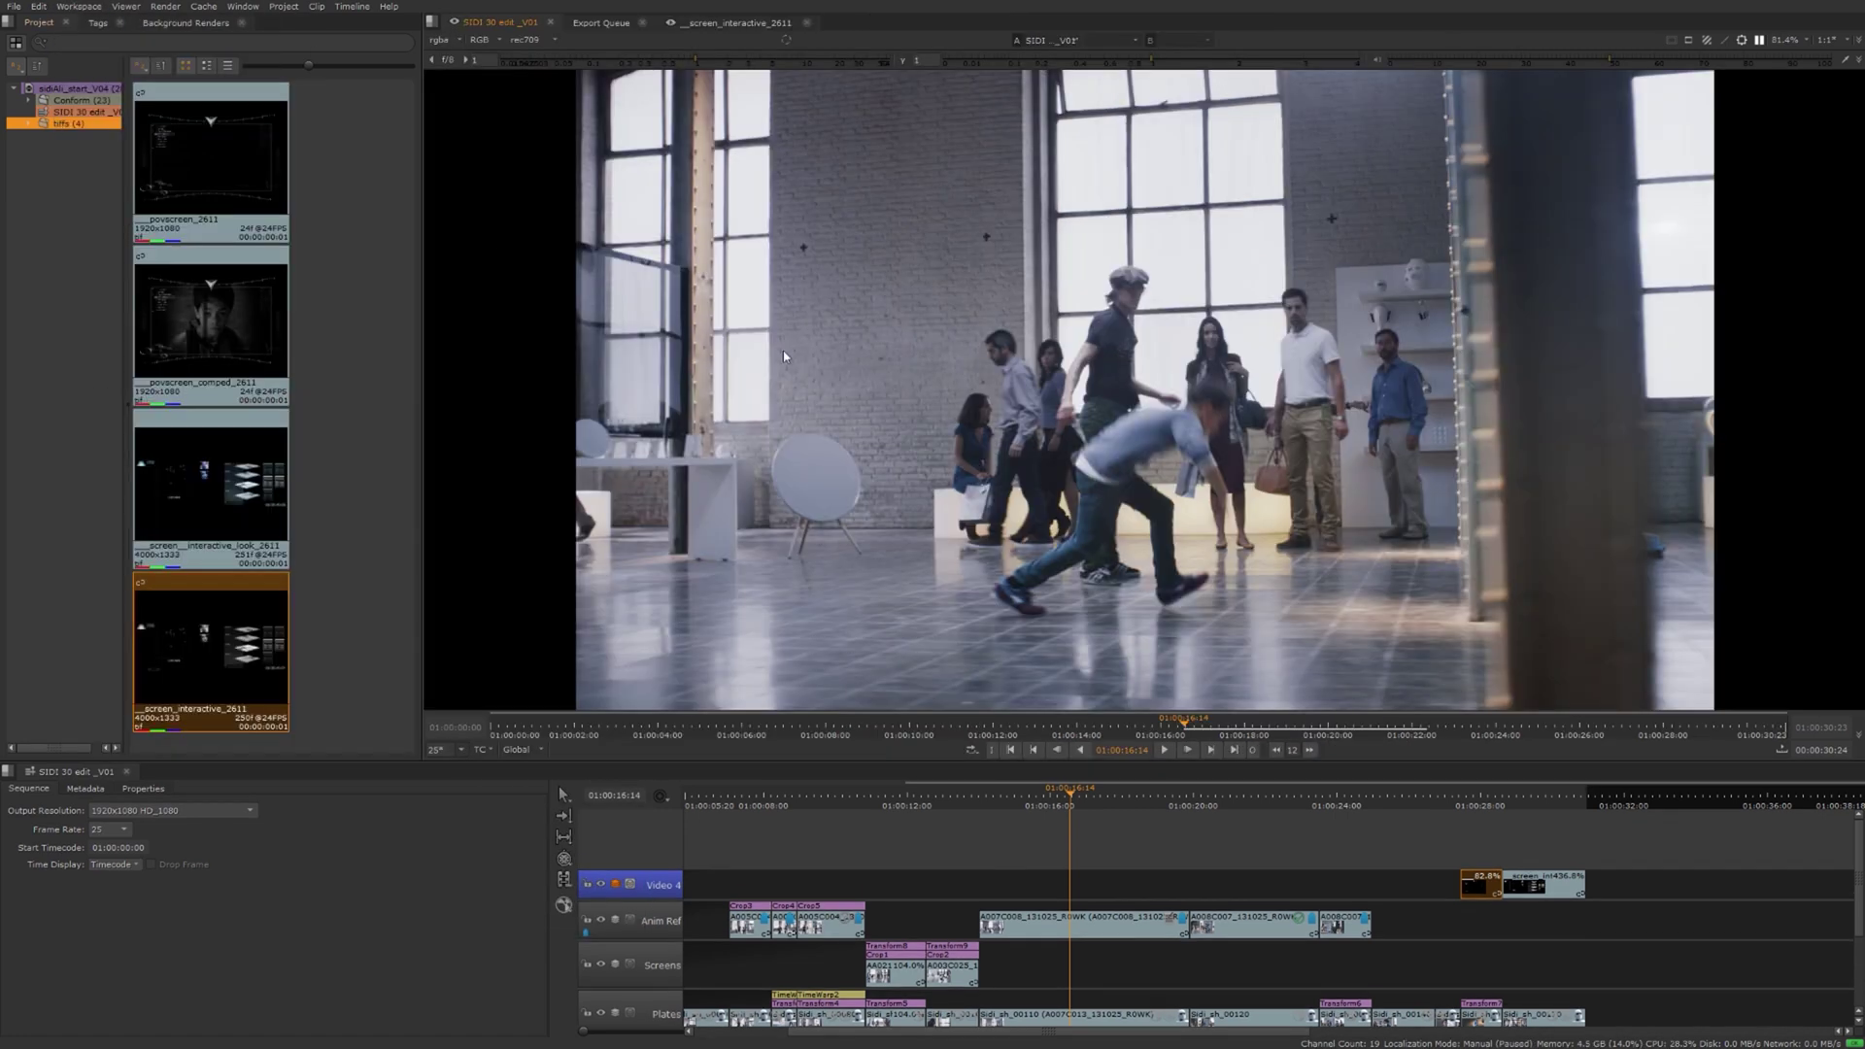
scroll(1501, 962, "down", 3)
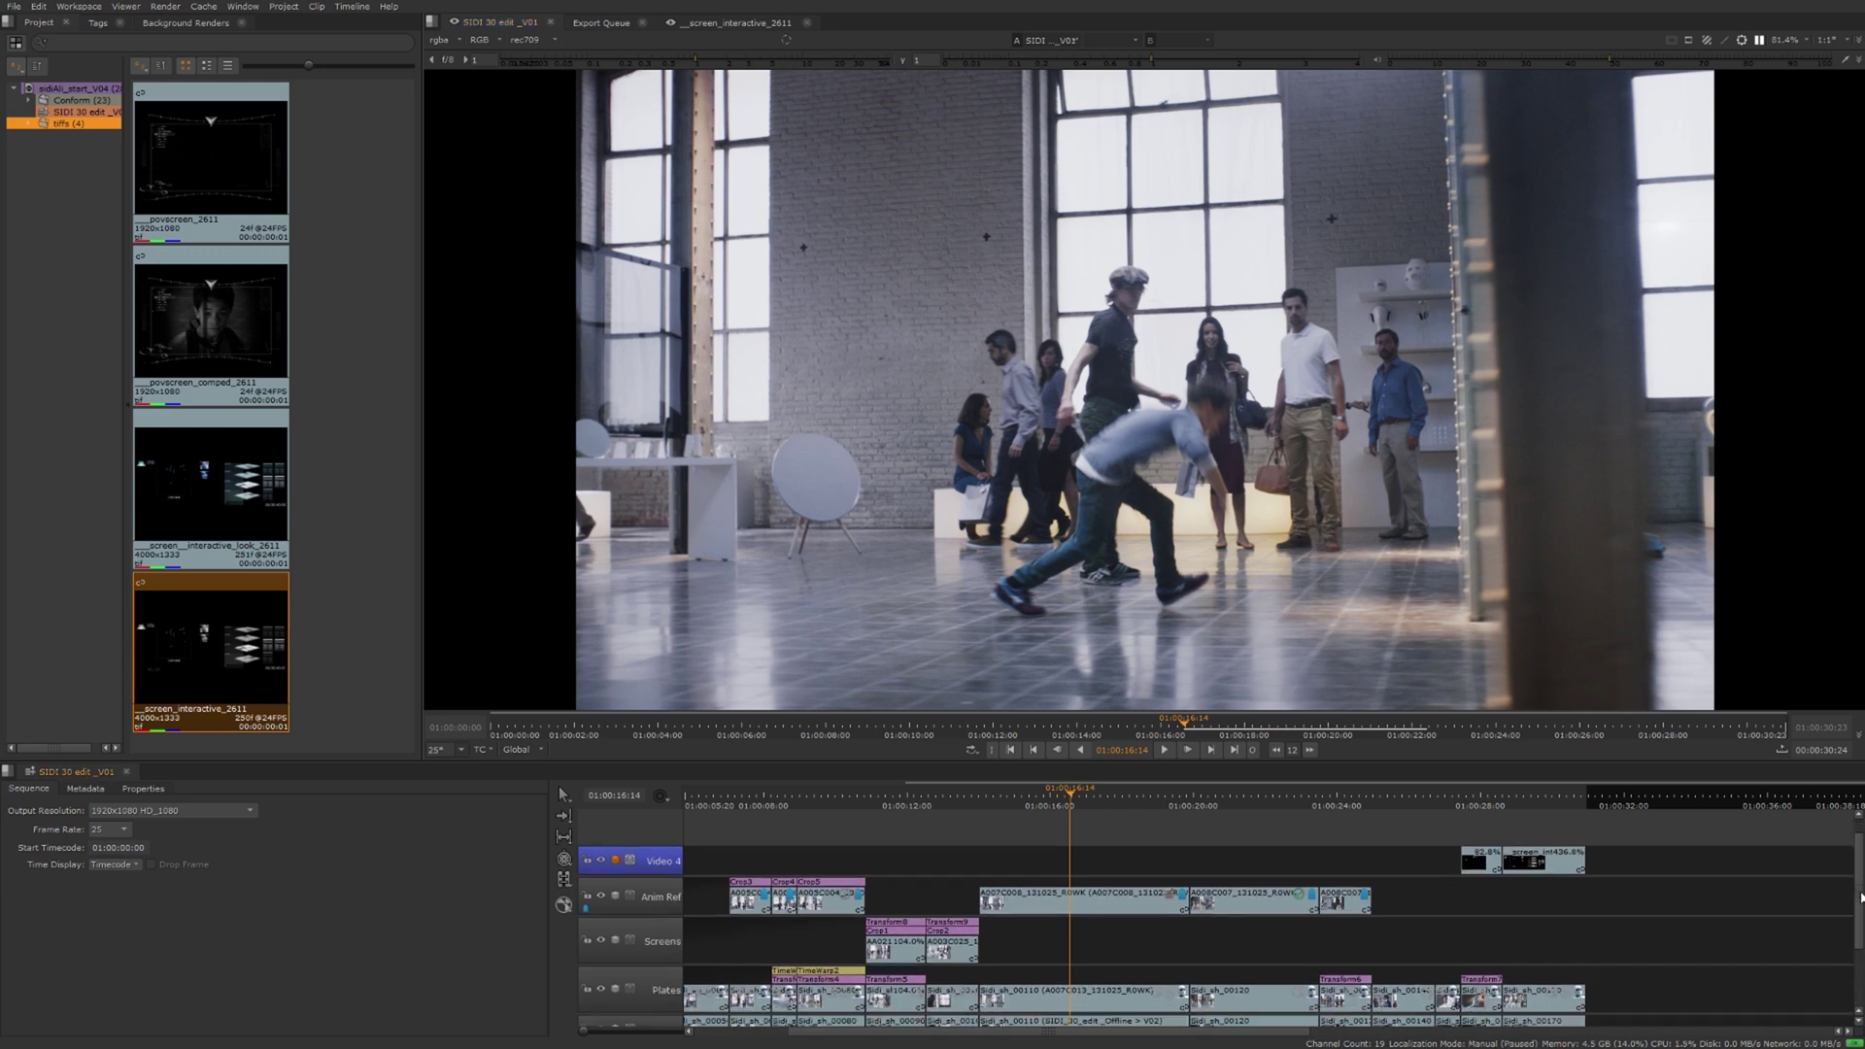
scroll(1166, 913, "up", 1)
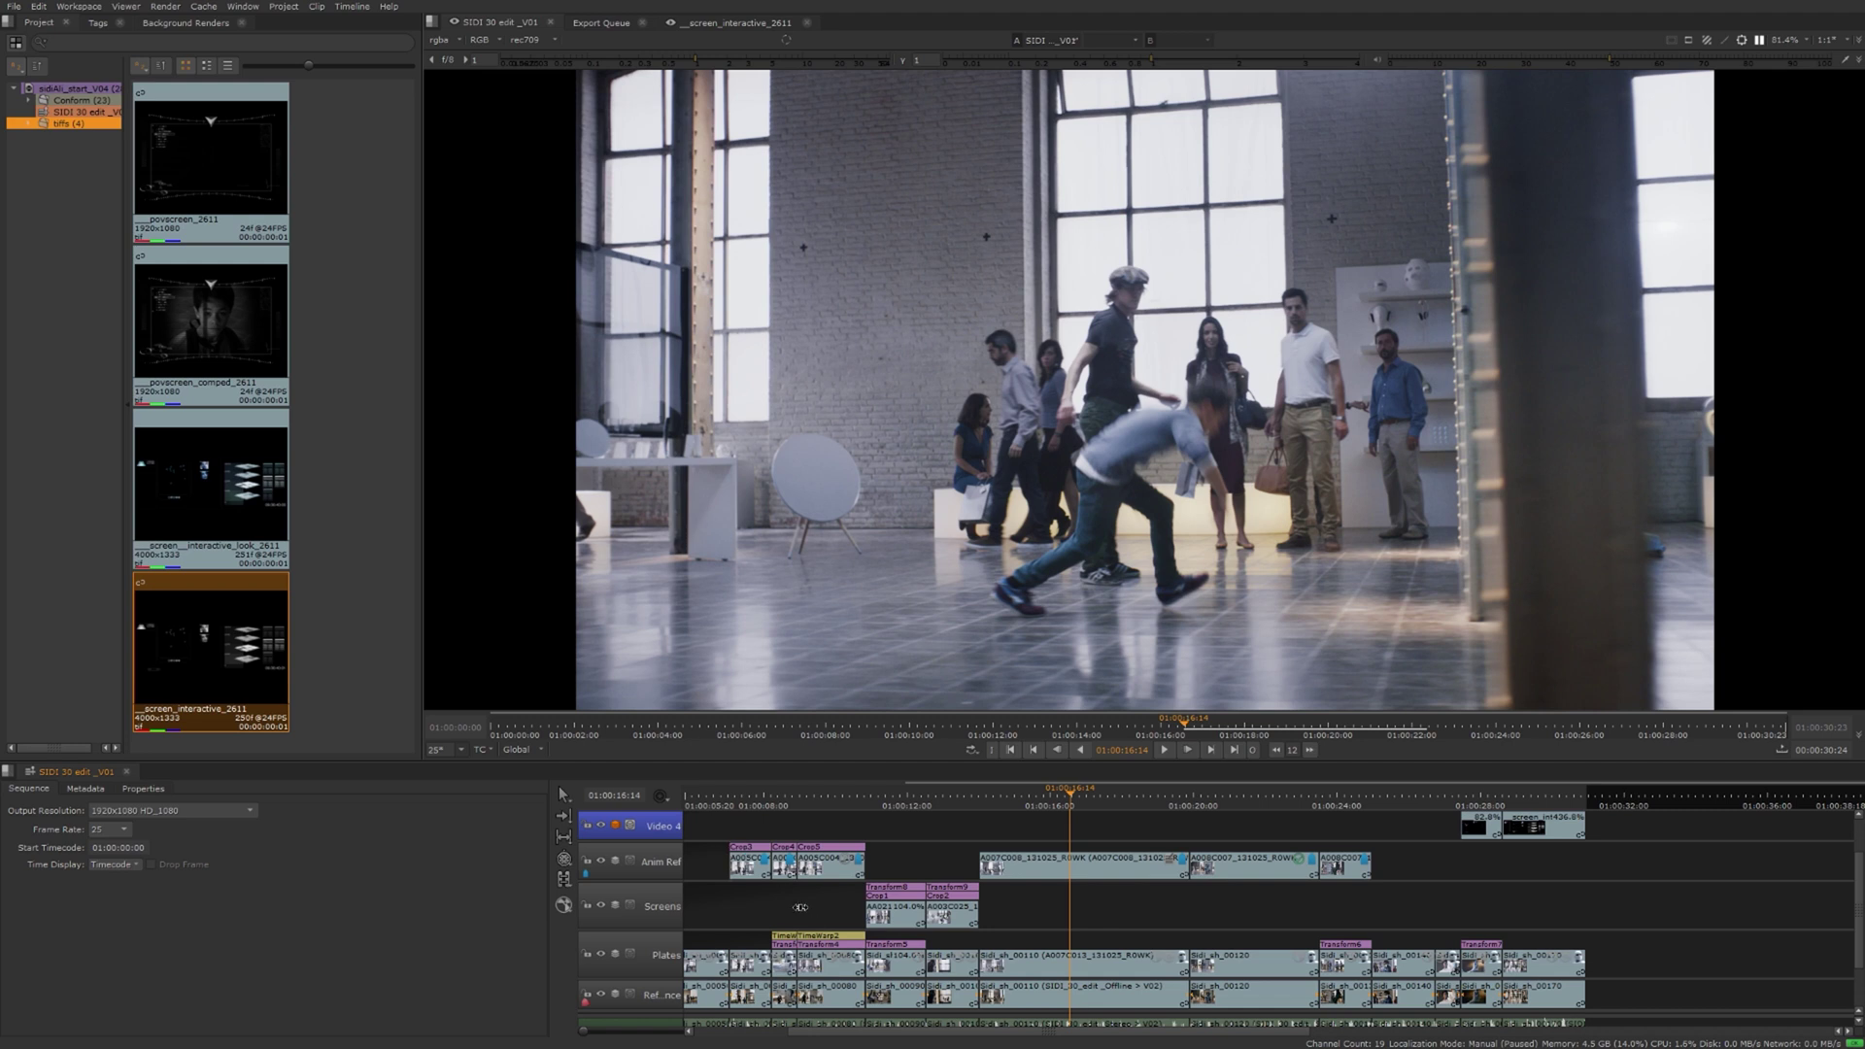
left_click(754, 864)
left_click(829, 920)
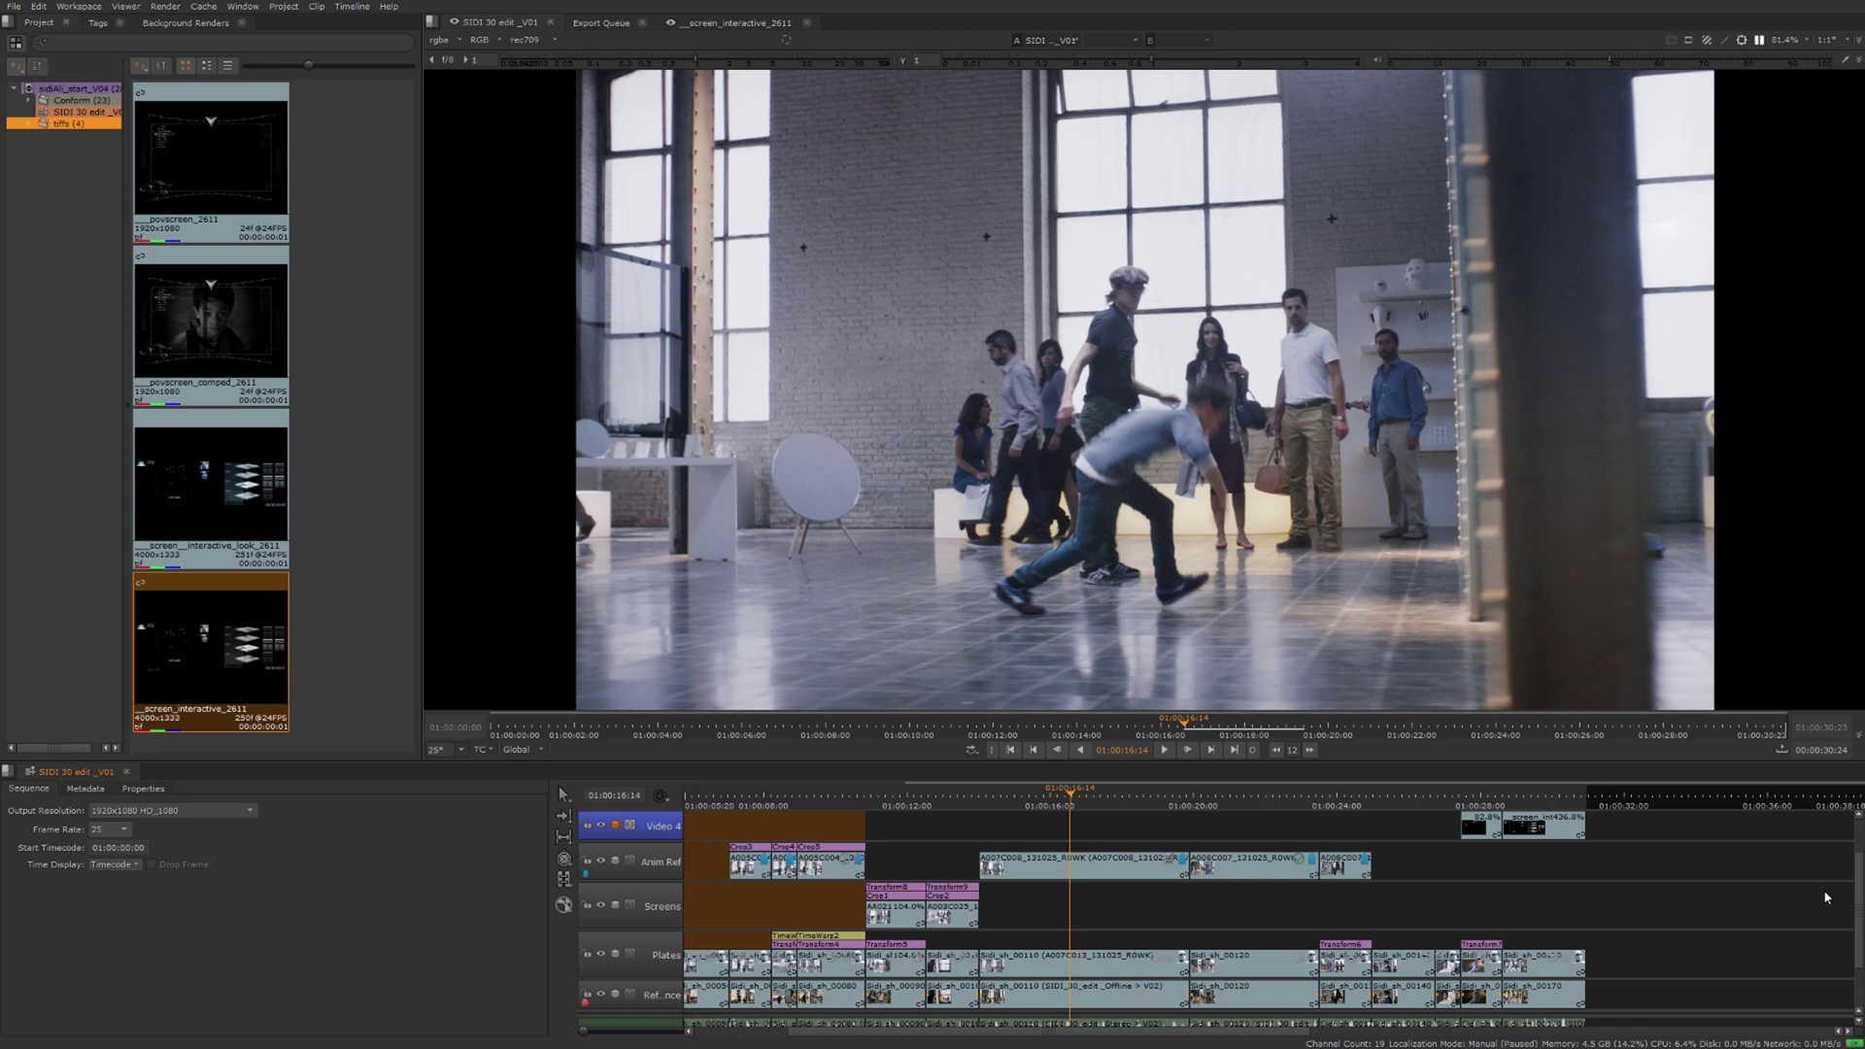
scroll(1861, 872, "up", 1)
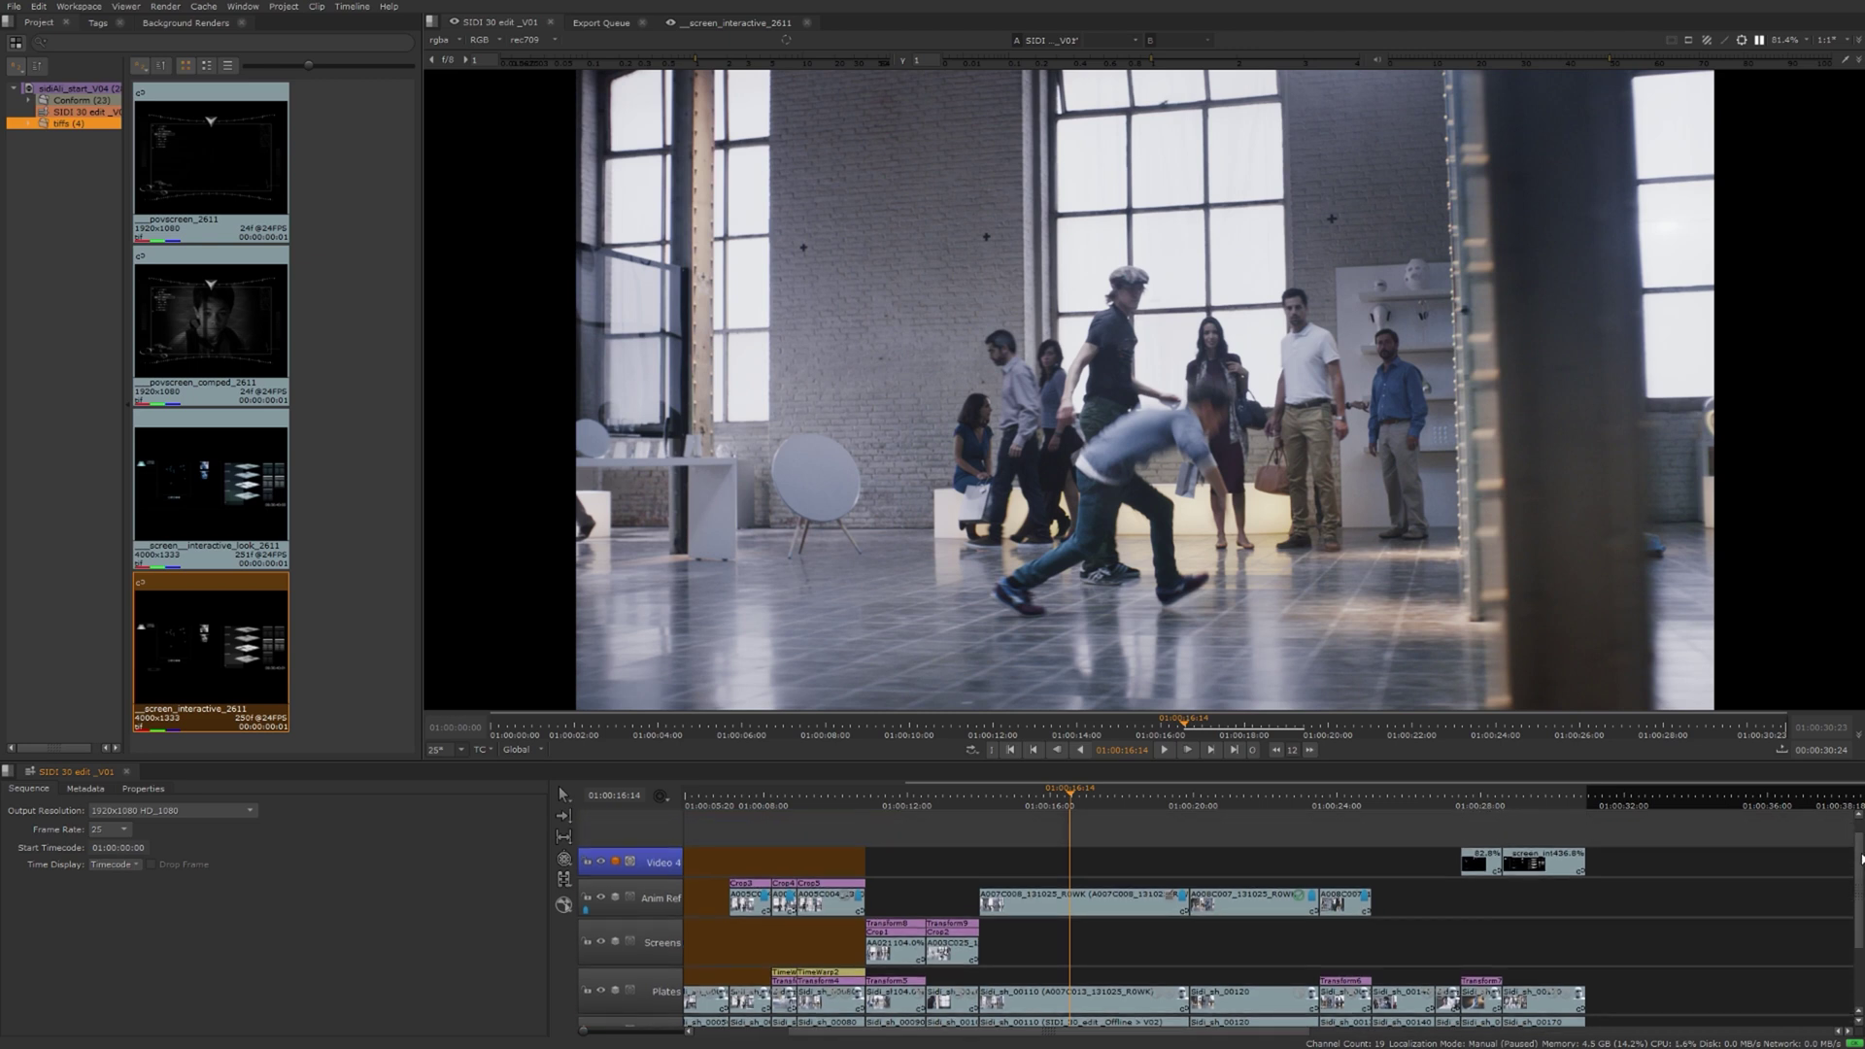
left_click(1456, 939)
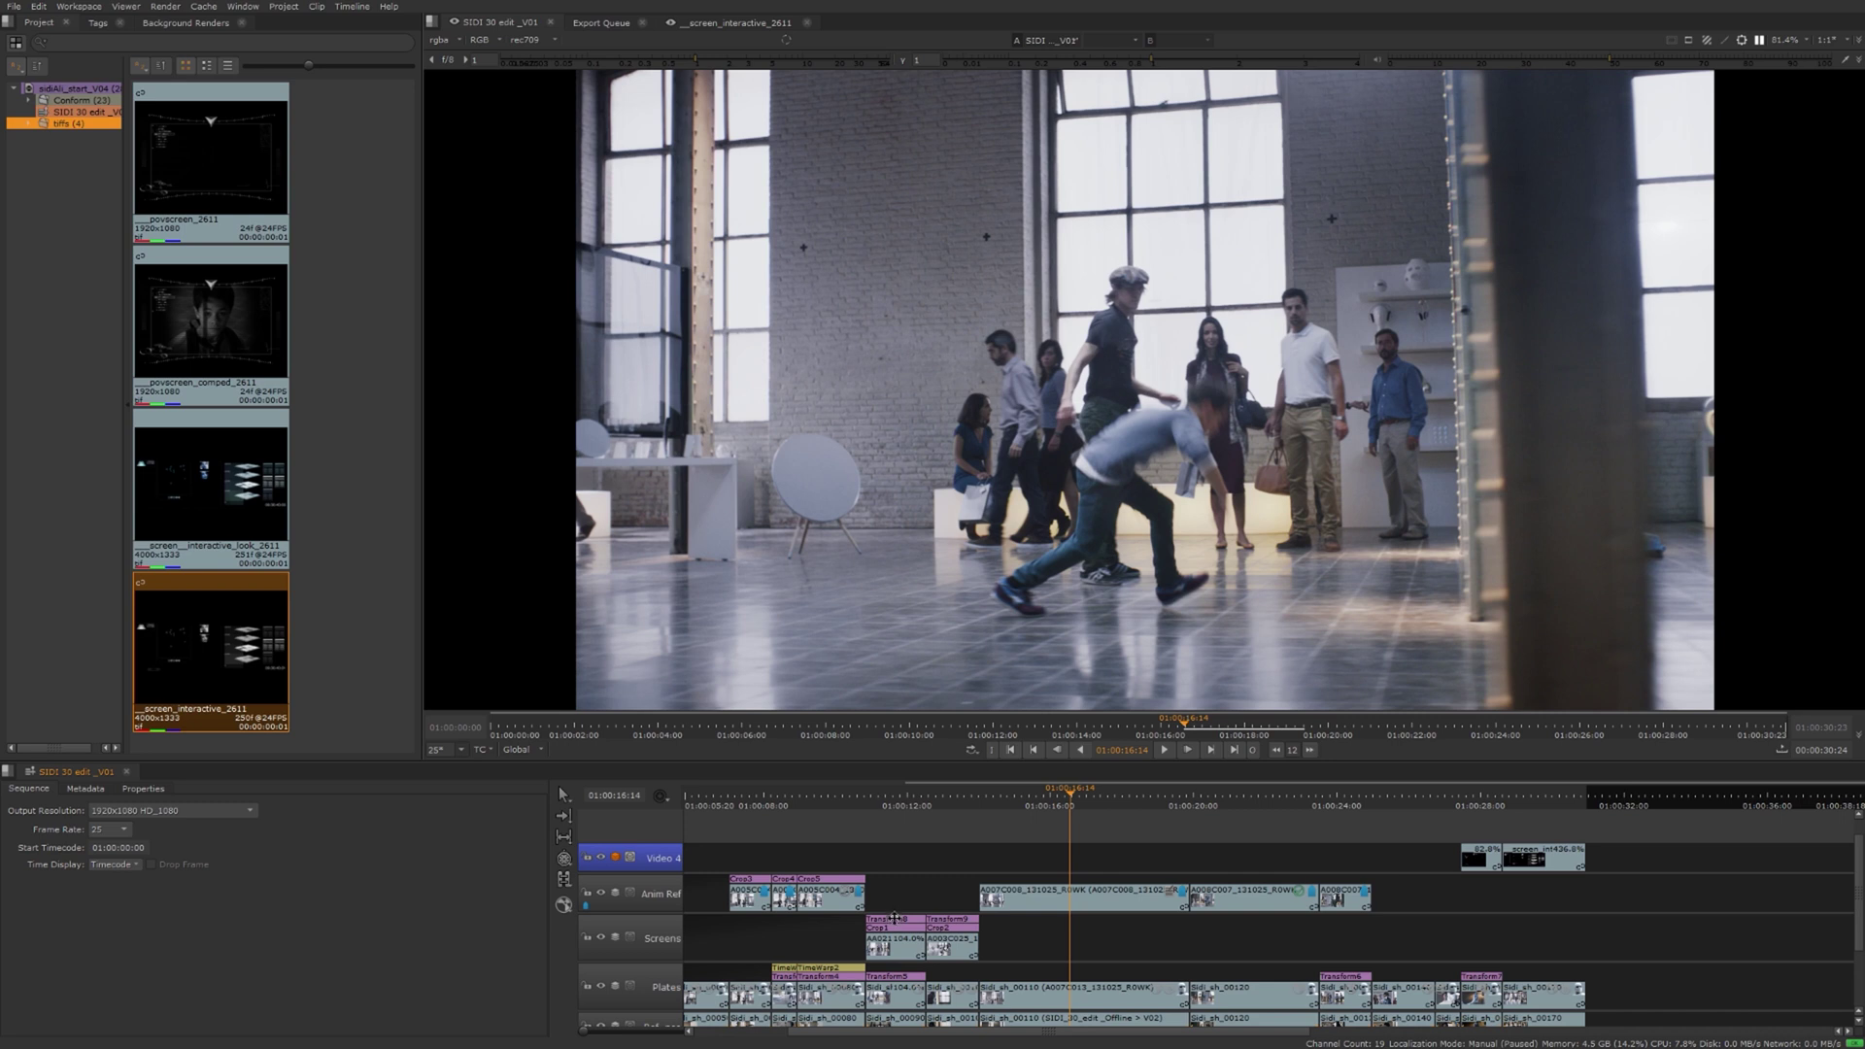
- At 01:00:11:07, disable and re-enable the crop effect on the first Screens clip to compare the image
left_click(881, 803)
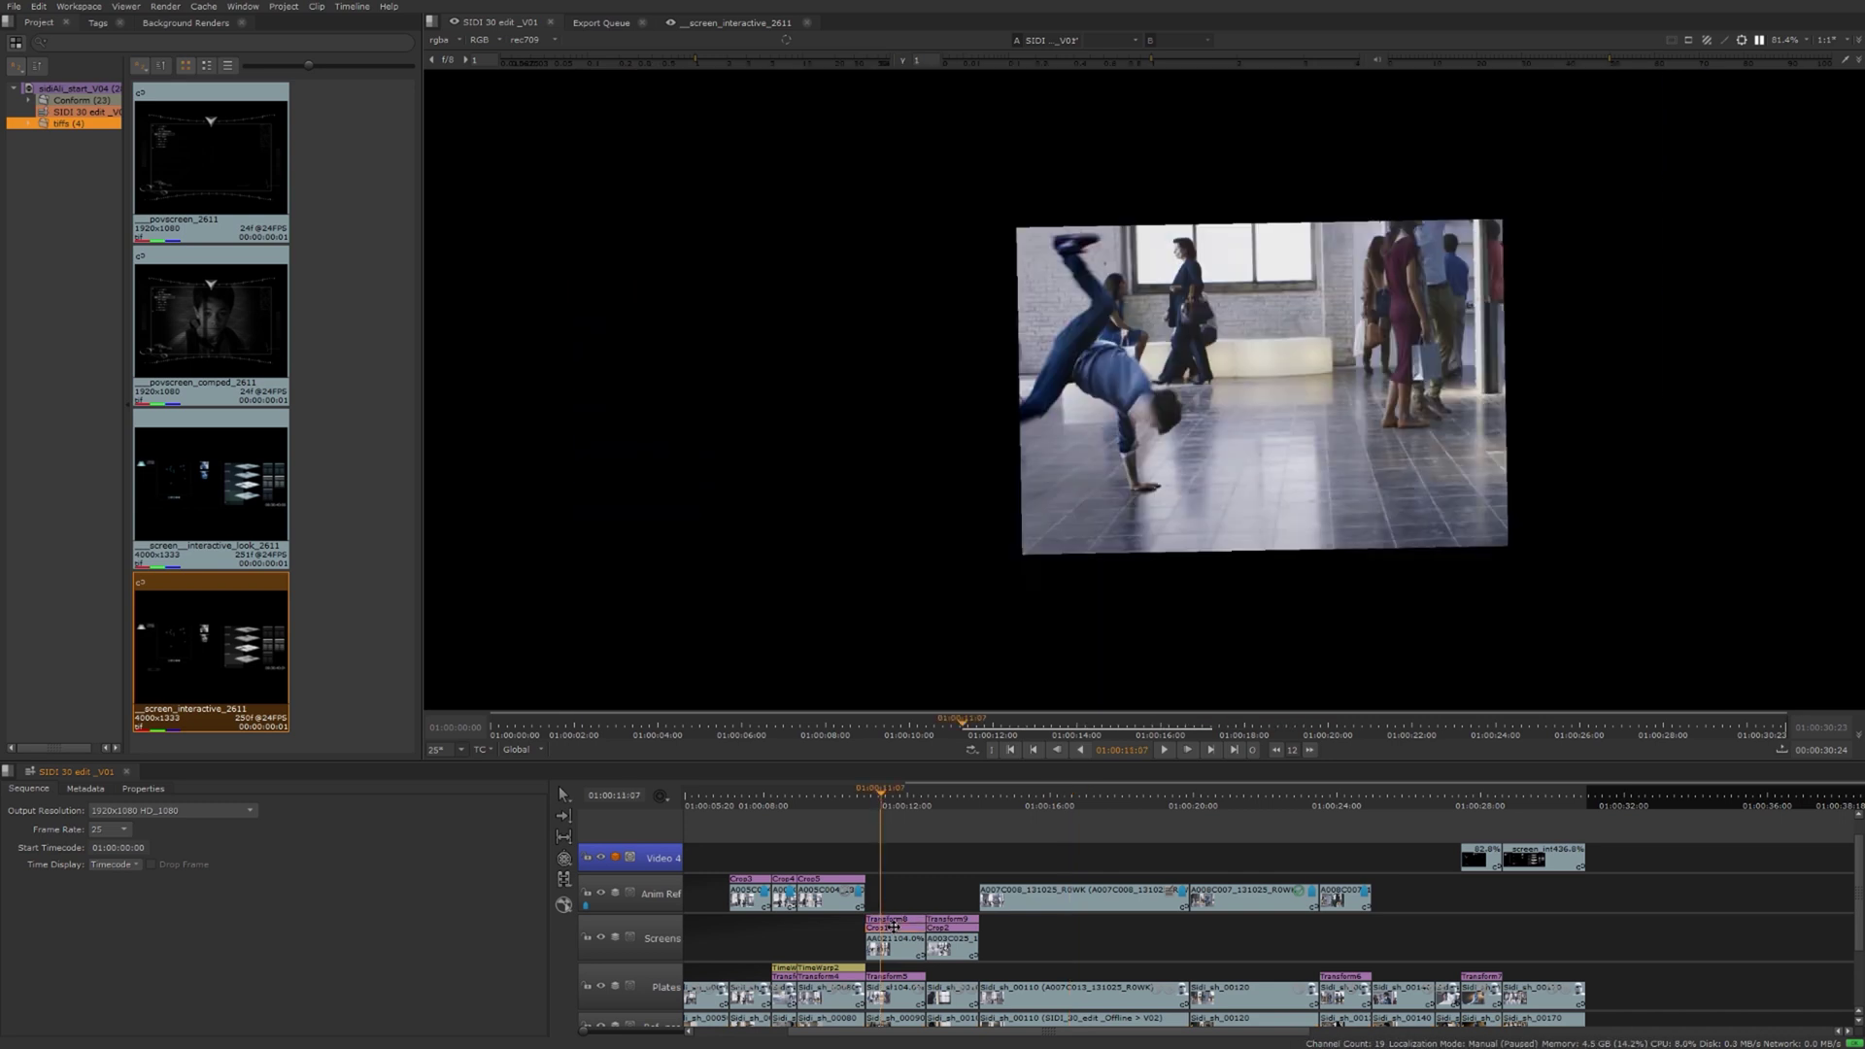
key("d")
key("d")
key("d")
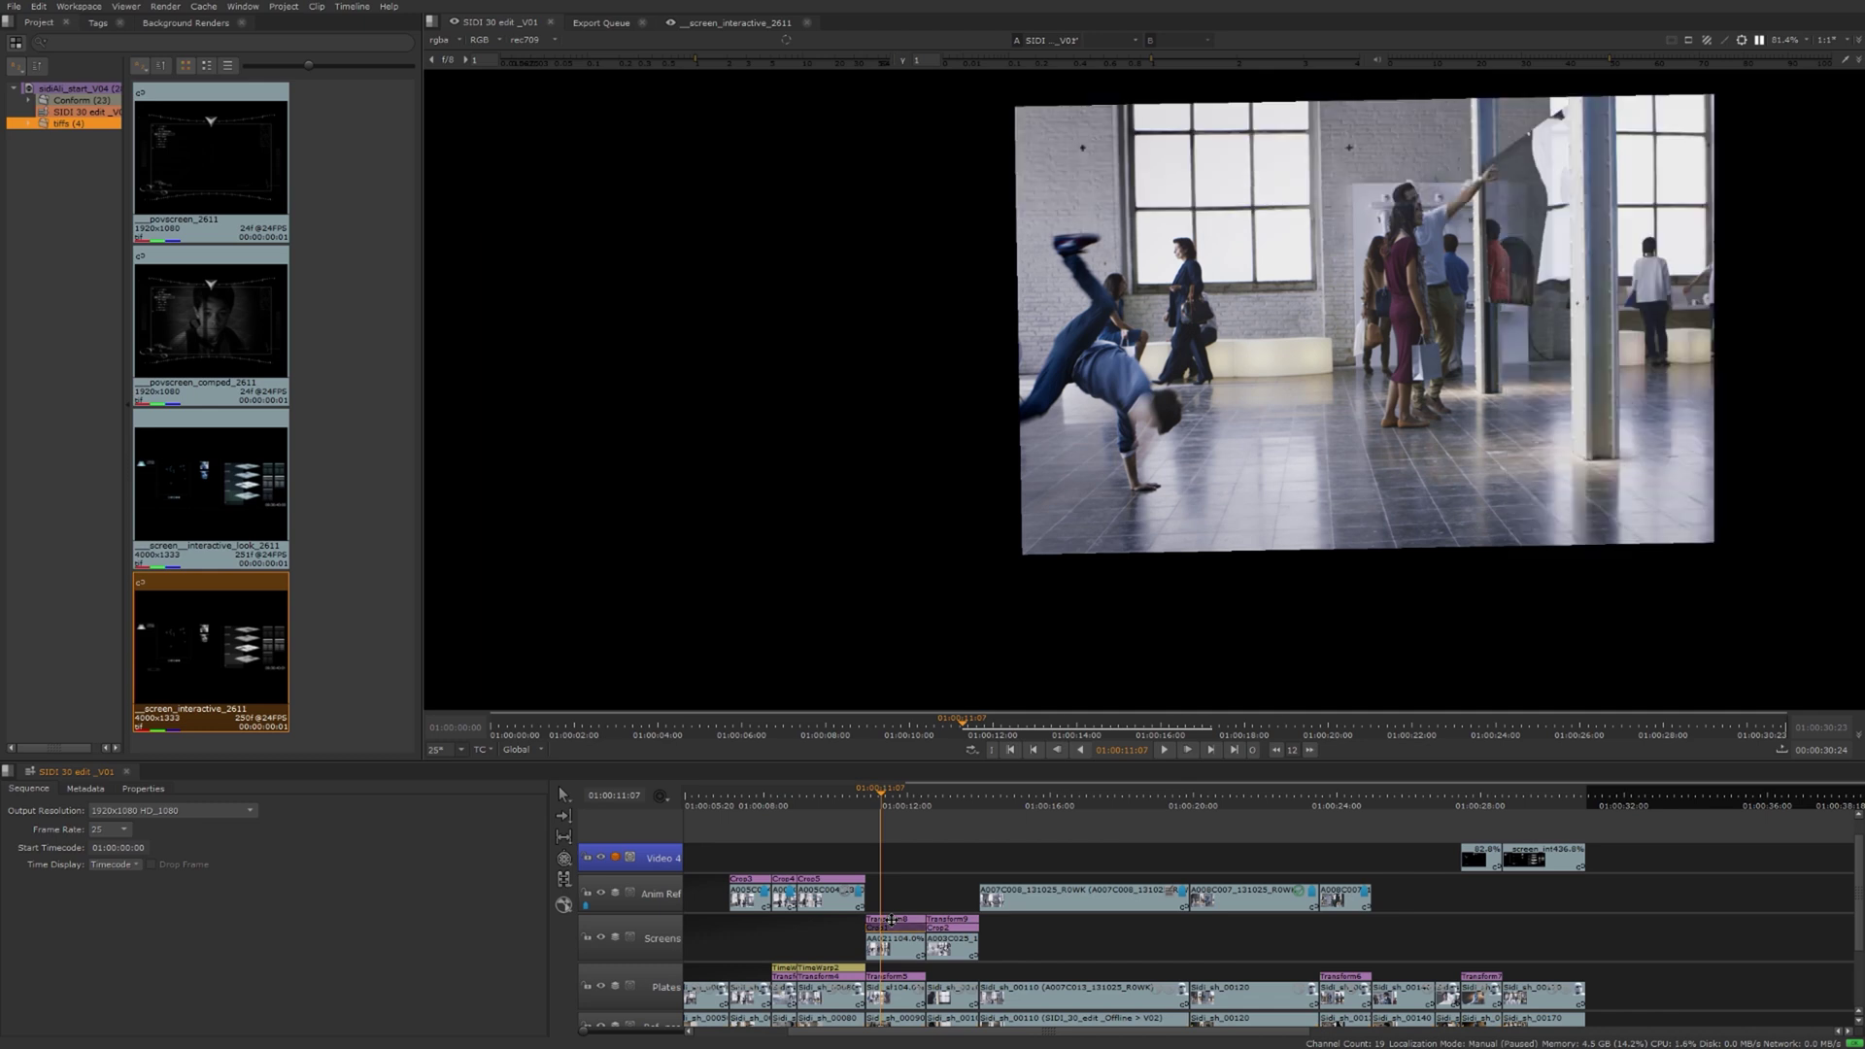
key("d")
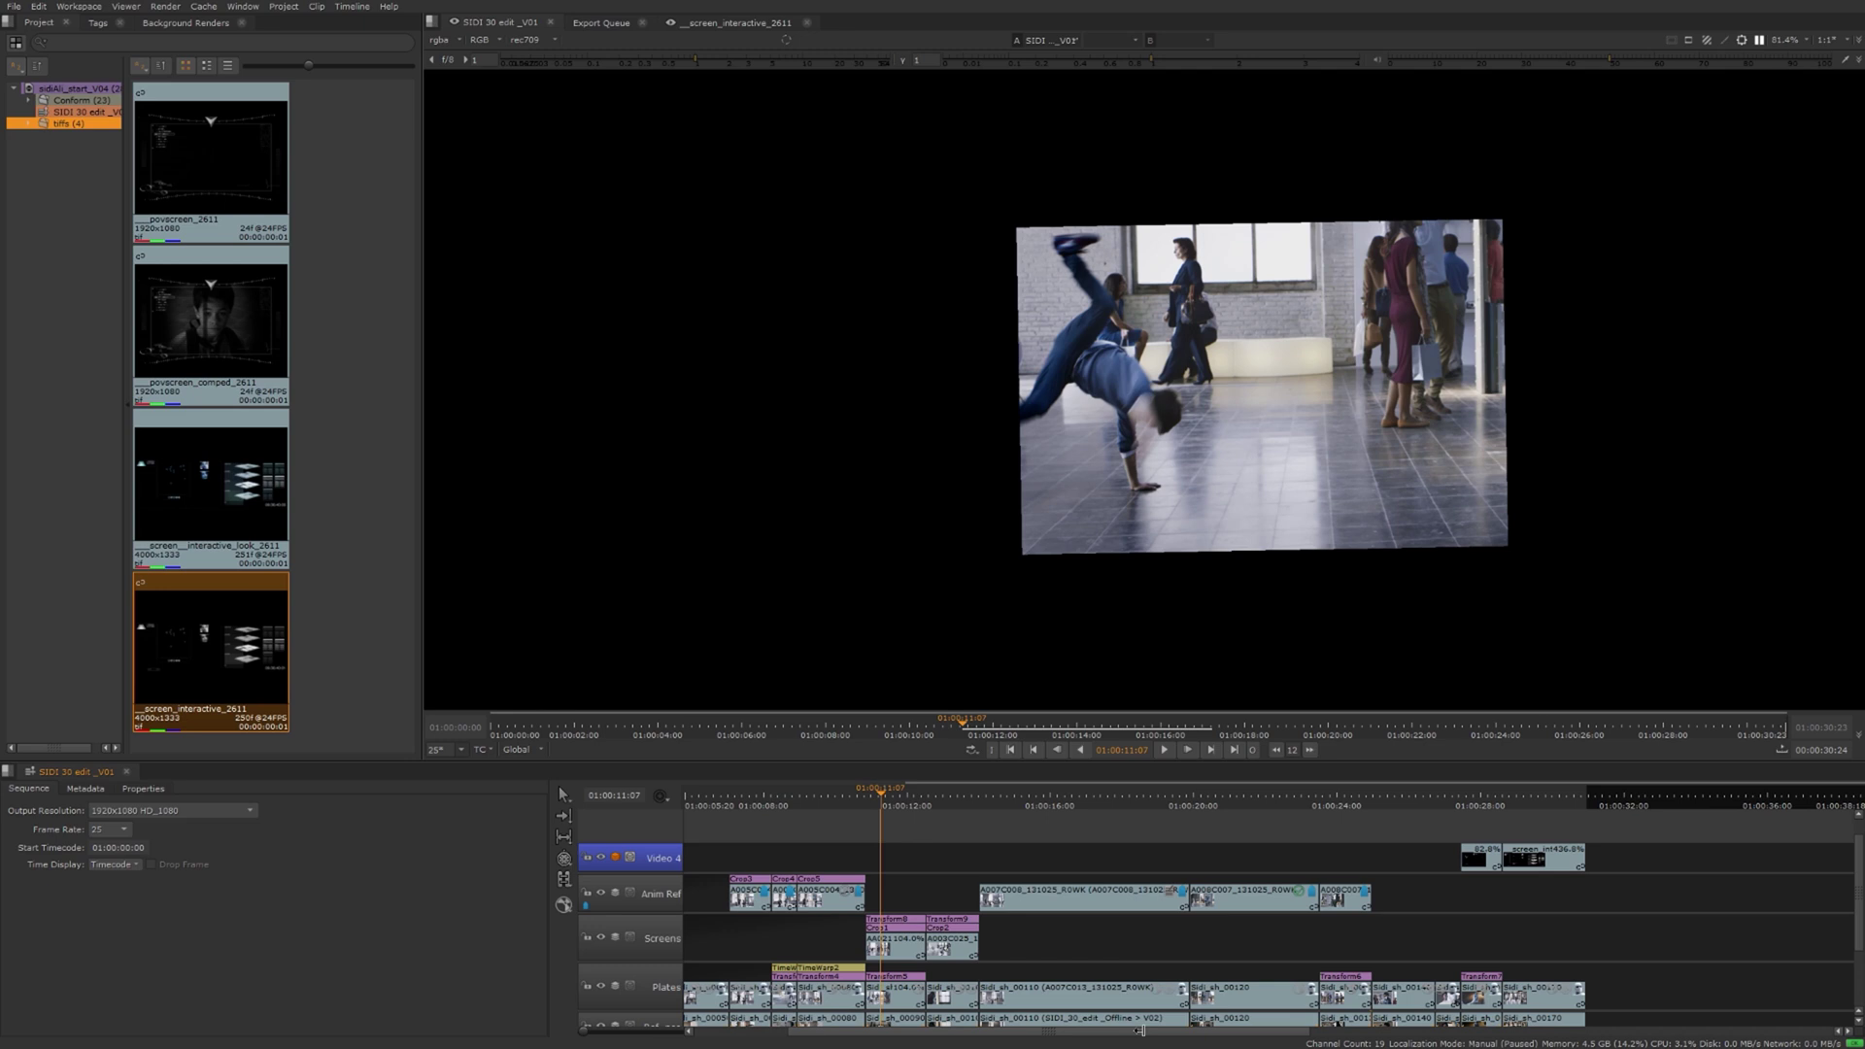
- Add a Grade effect to the first povscreen clip on the Video 4 track, with the playhead at 01:00:04:22
left_click_drag(1144, 1029, 1015, 1030)
left_click(837, 799)
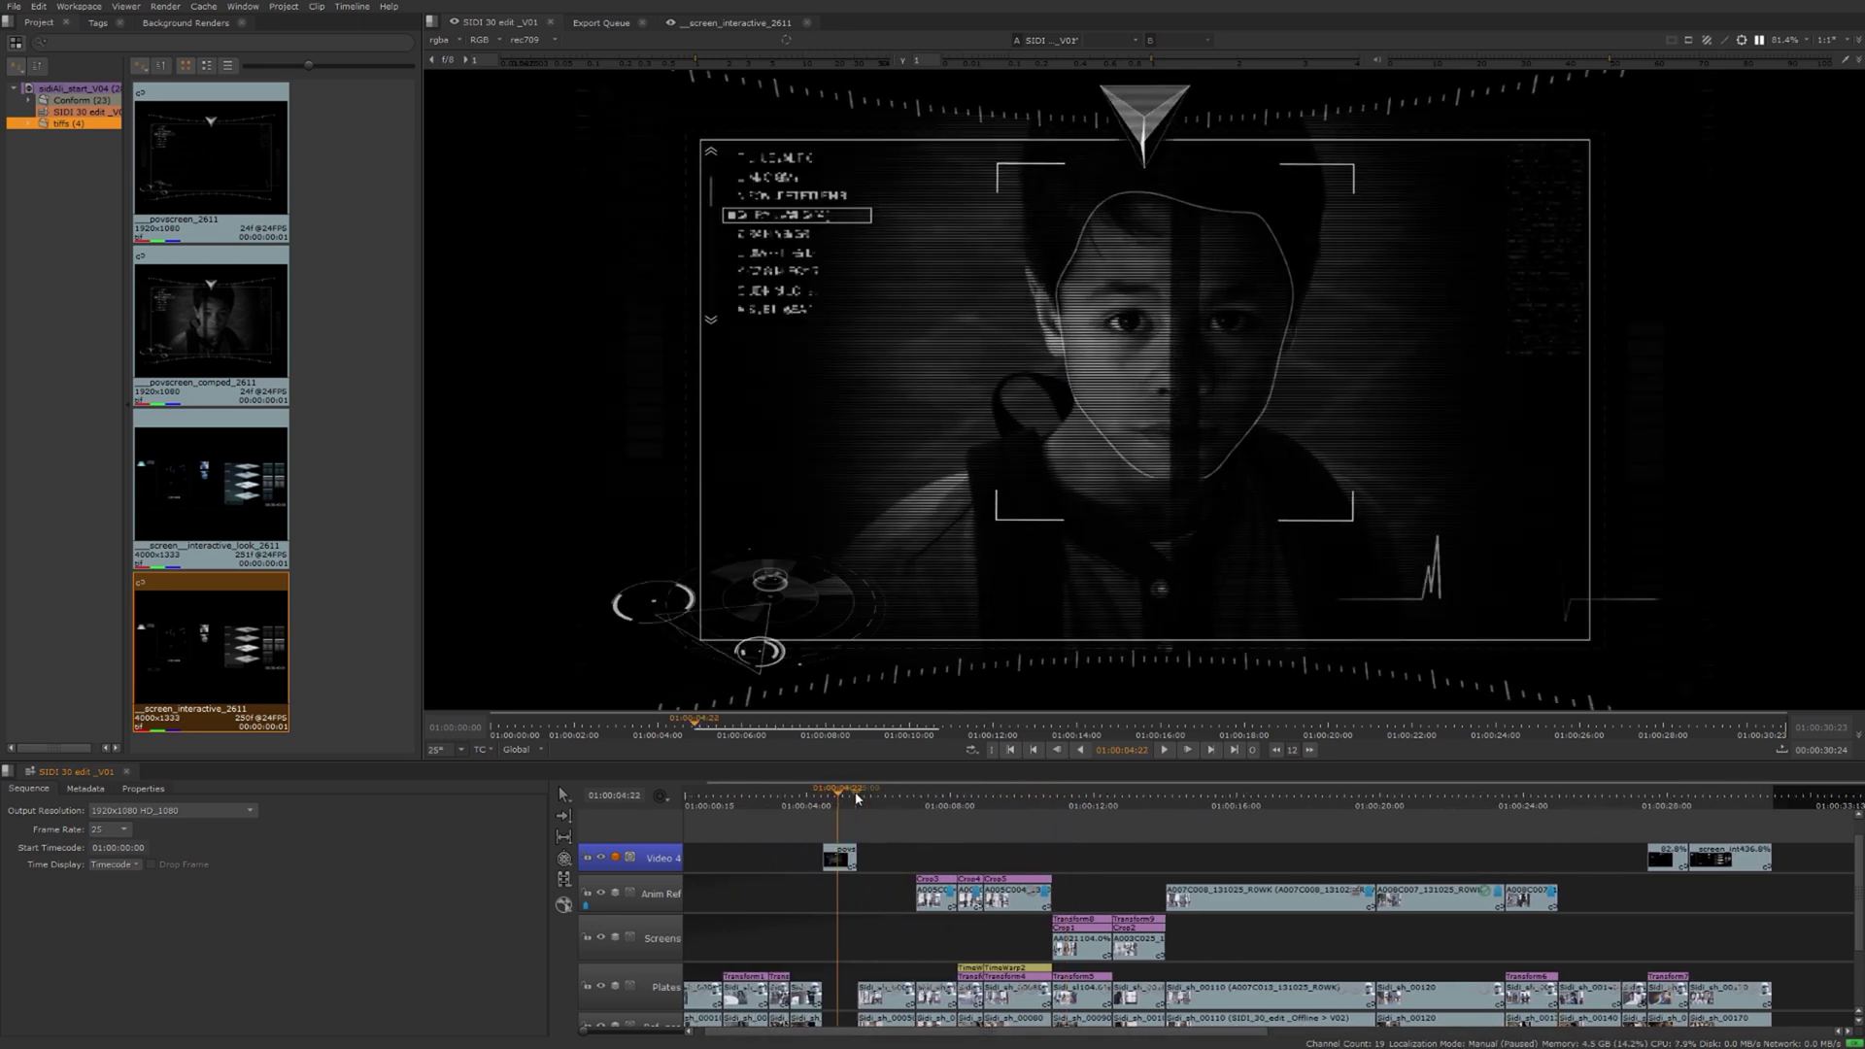
left_click(846, 851)
left_click(848, 859)
right_click(847, 859)
mouse_move(858, 861)
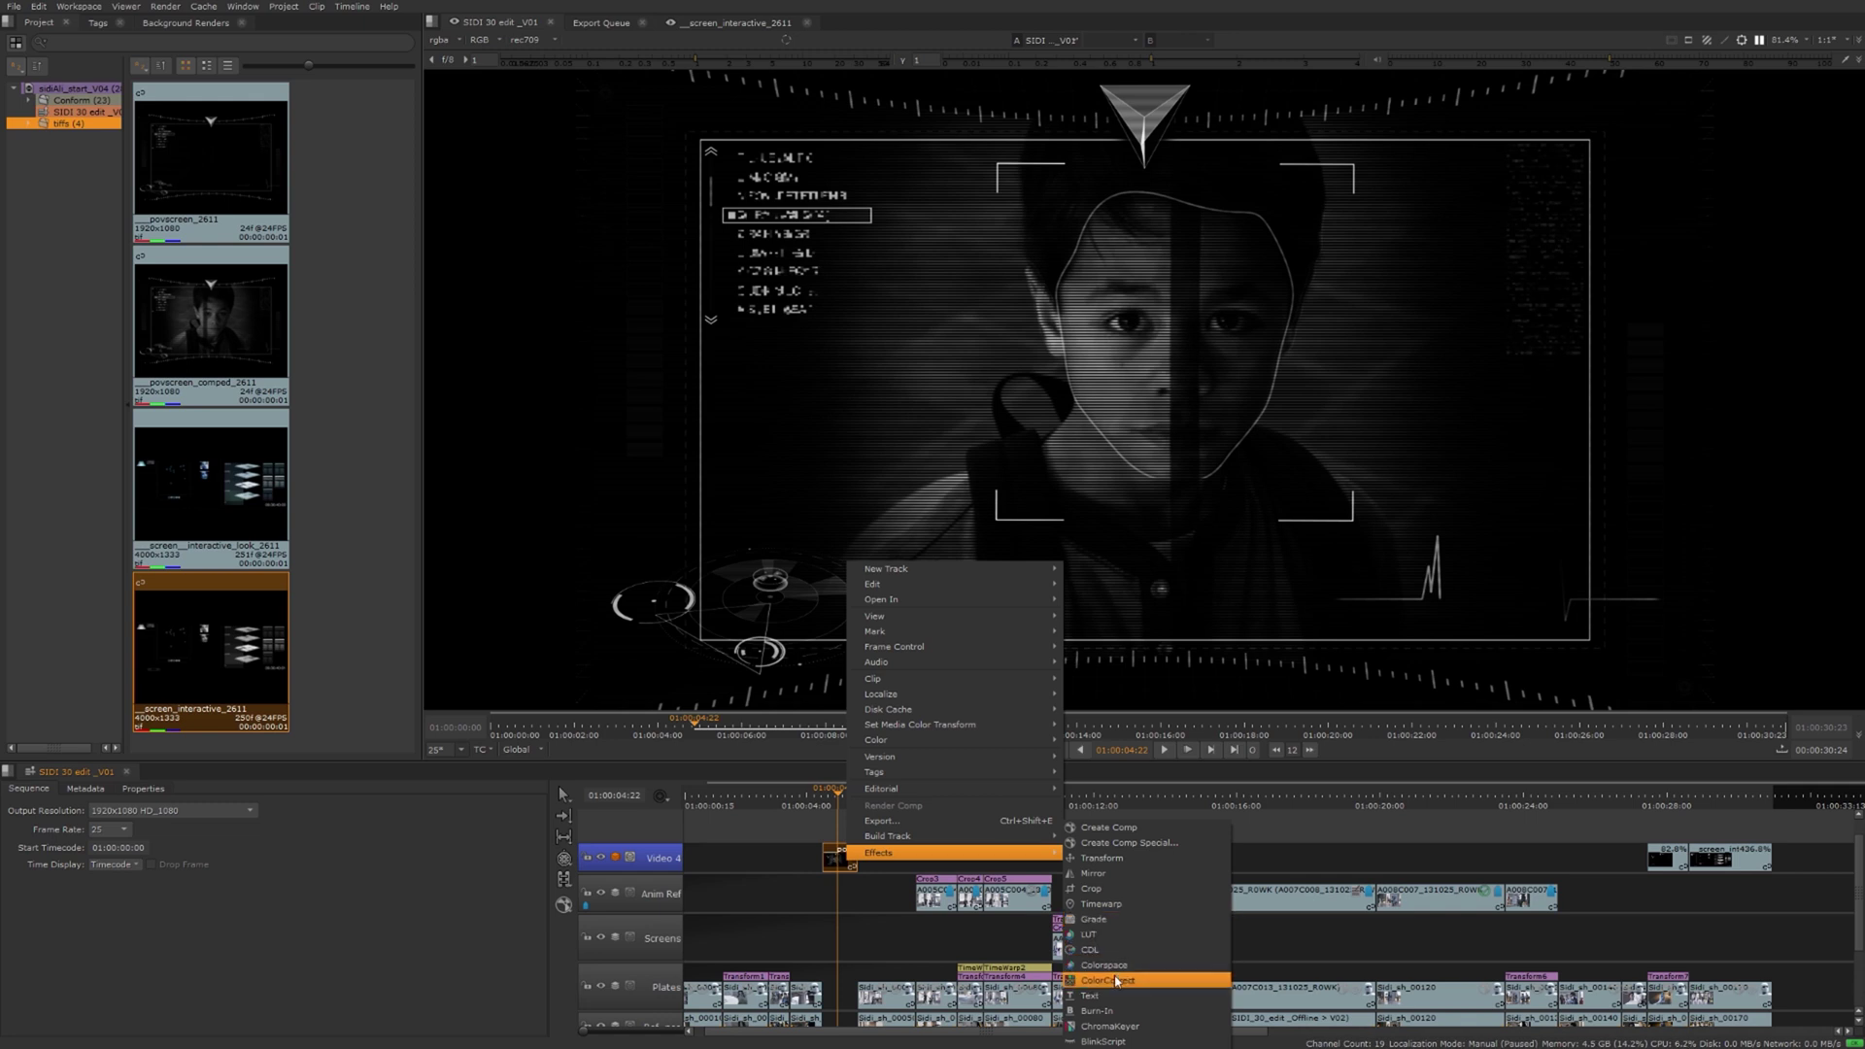
left_click(1107, 919)
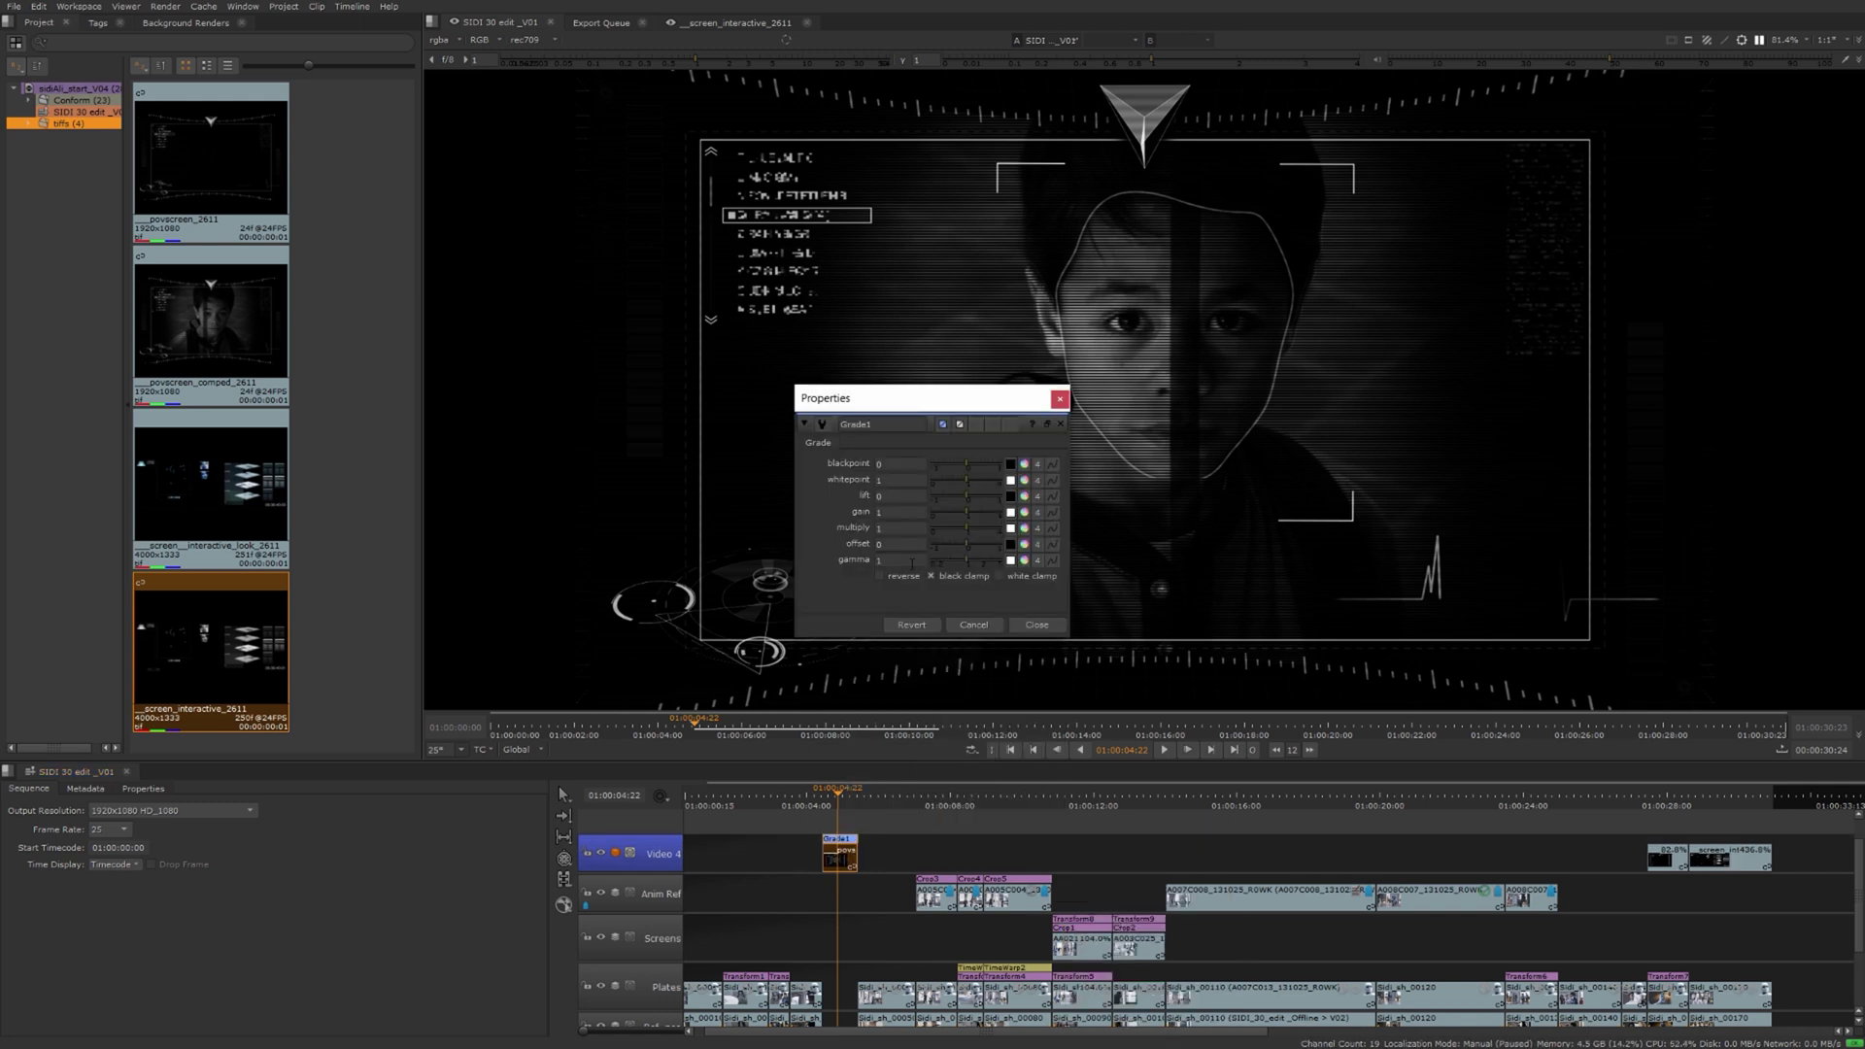
- Set the green channel of the Grade effect's gamma to 1.5, keeping its properties window clear of the image
left_click_drag(894, 403, 589, 426)
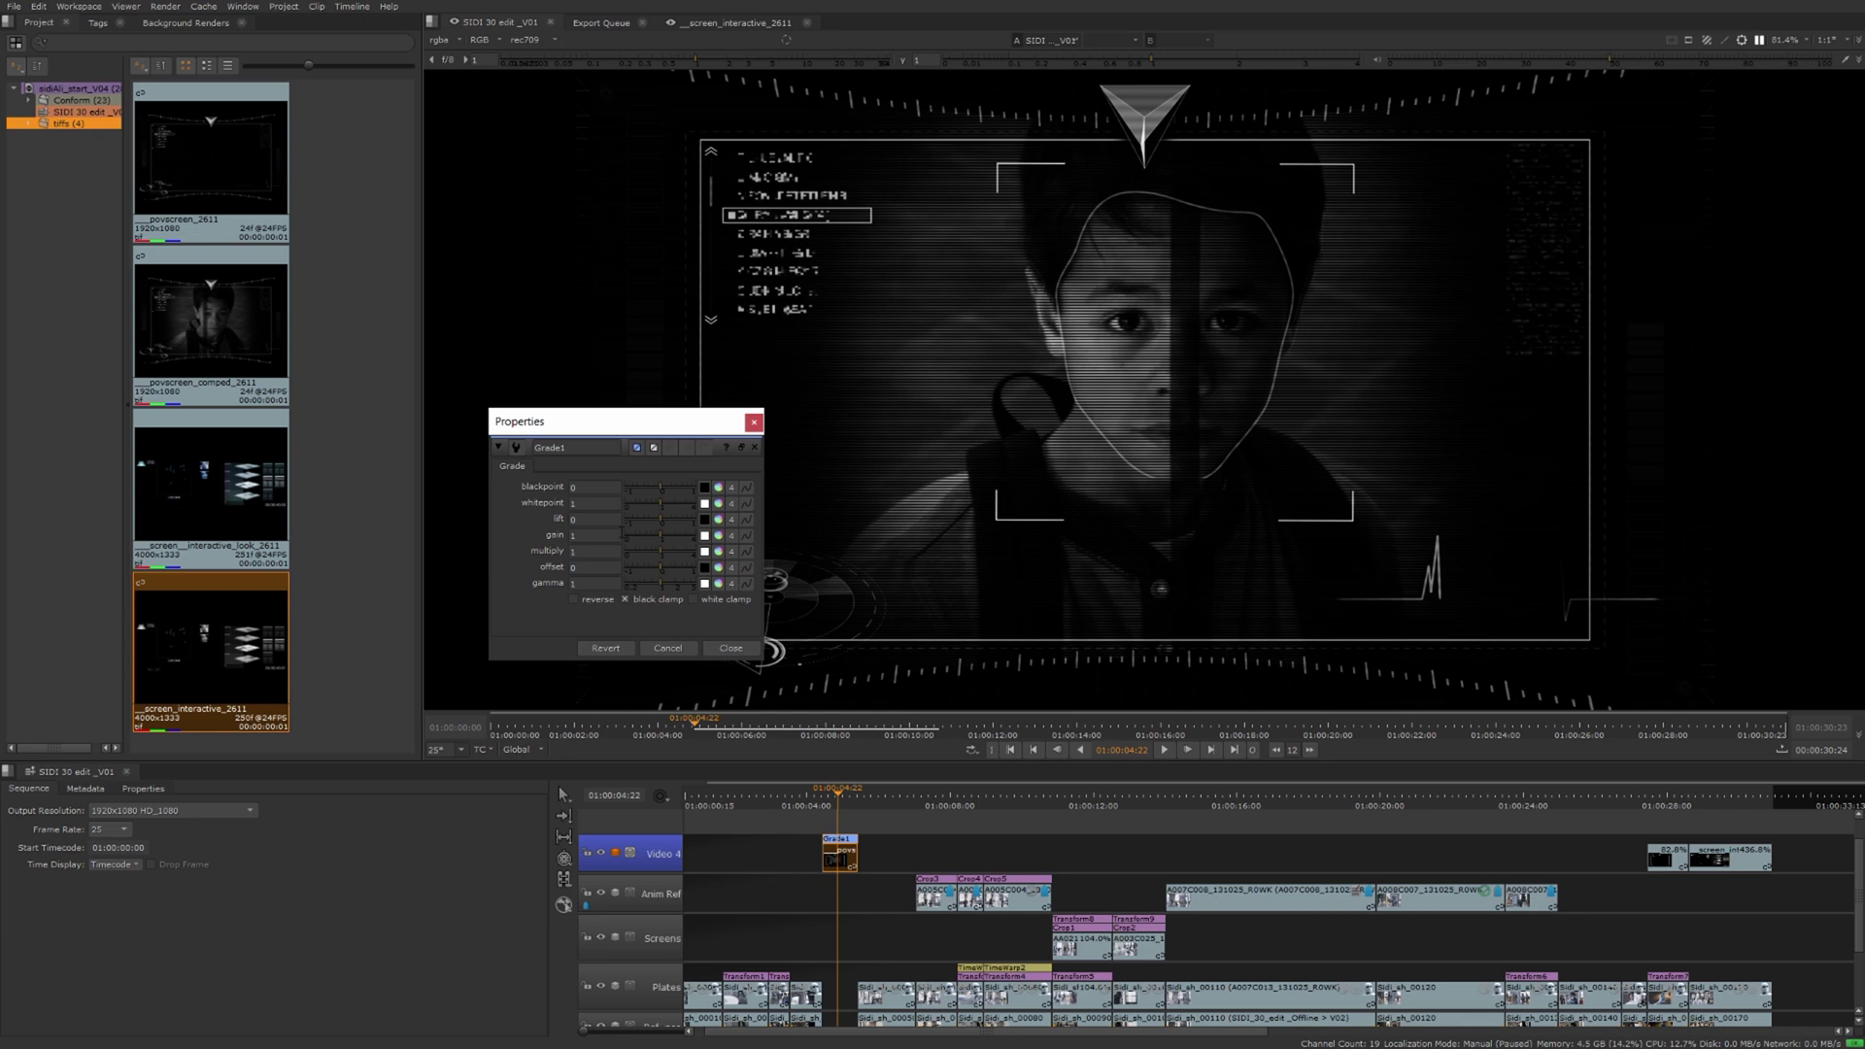
left_click(720, 584)
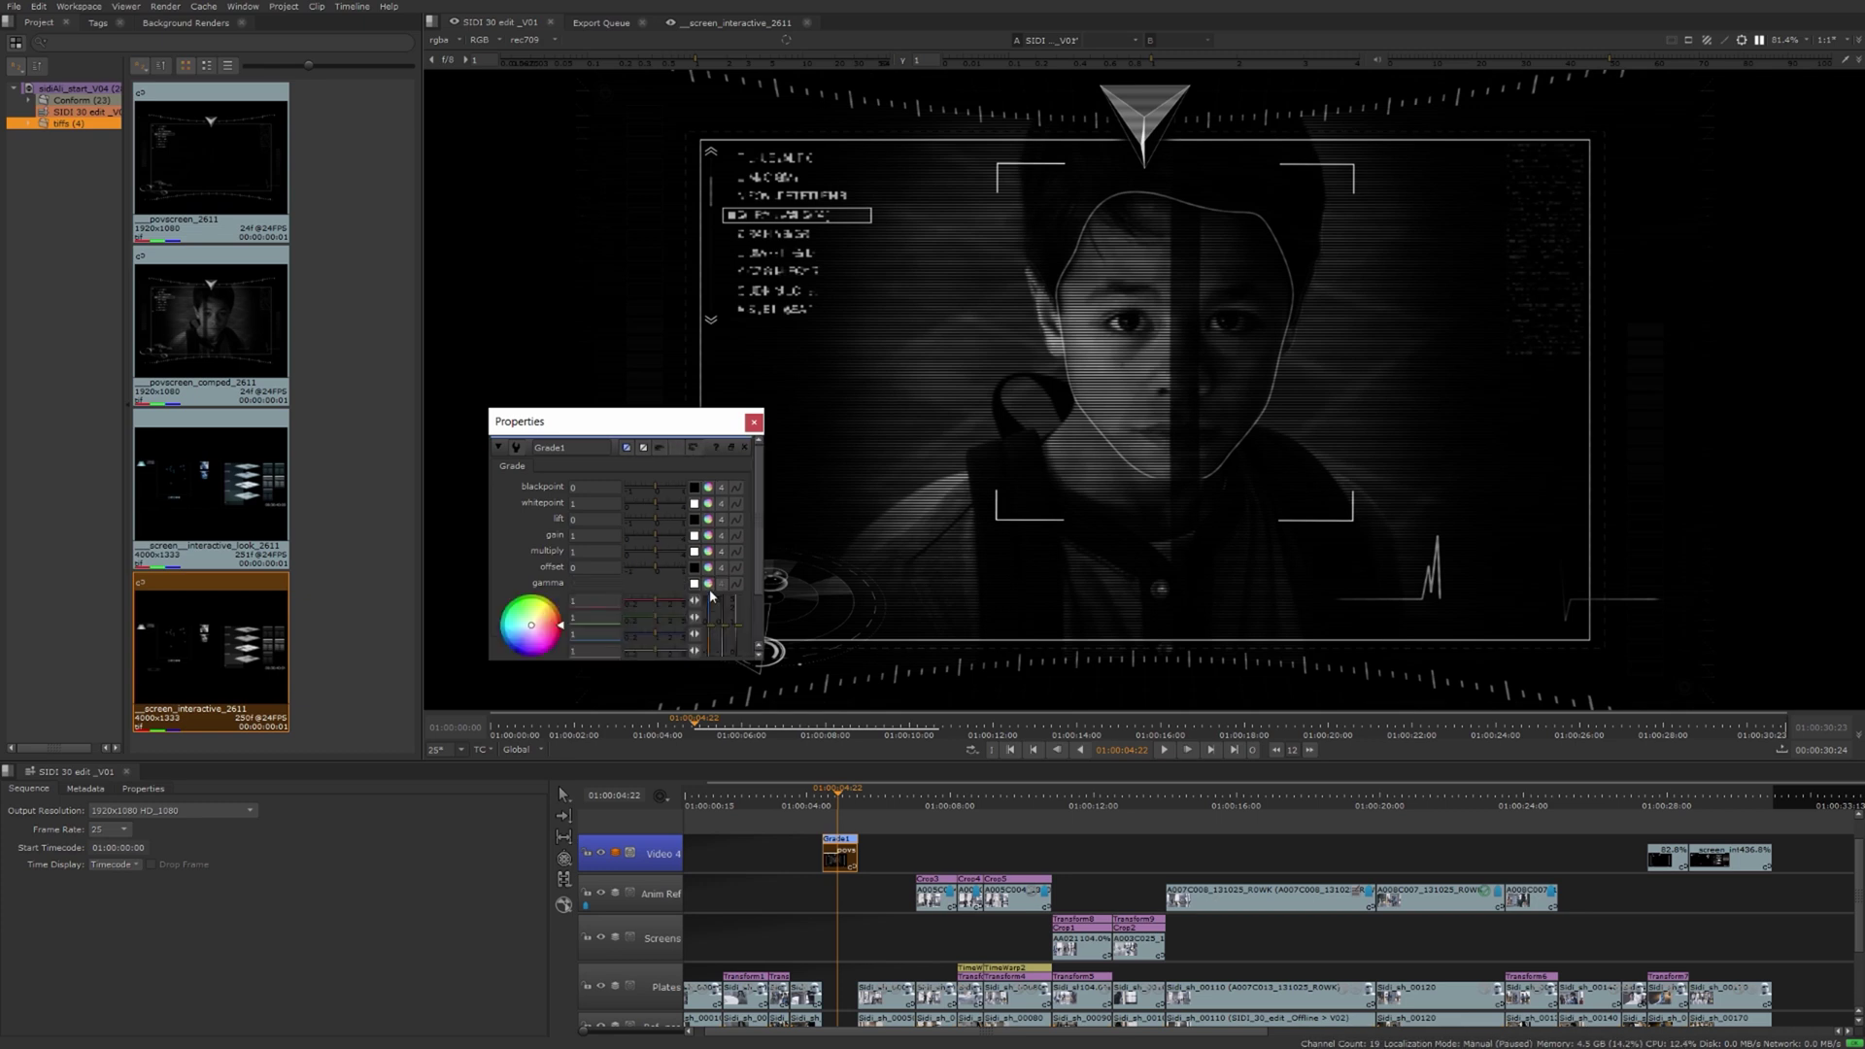
left_click(665, 618)
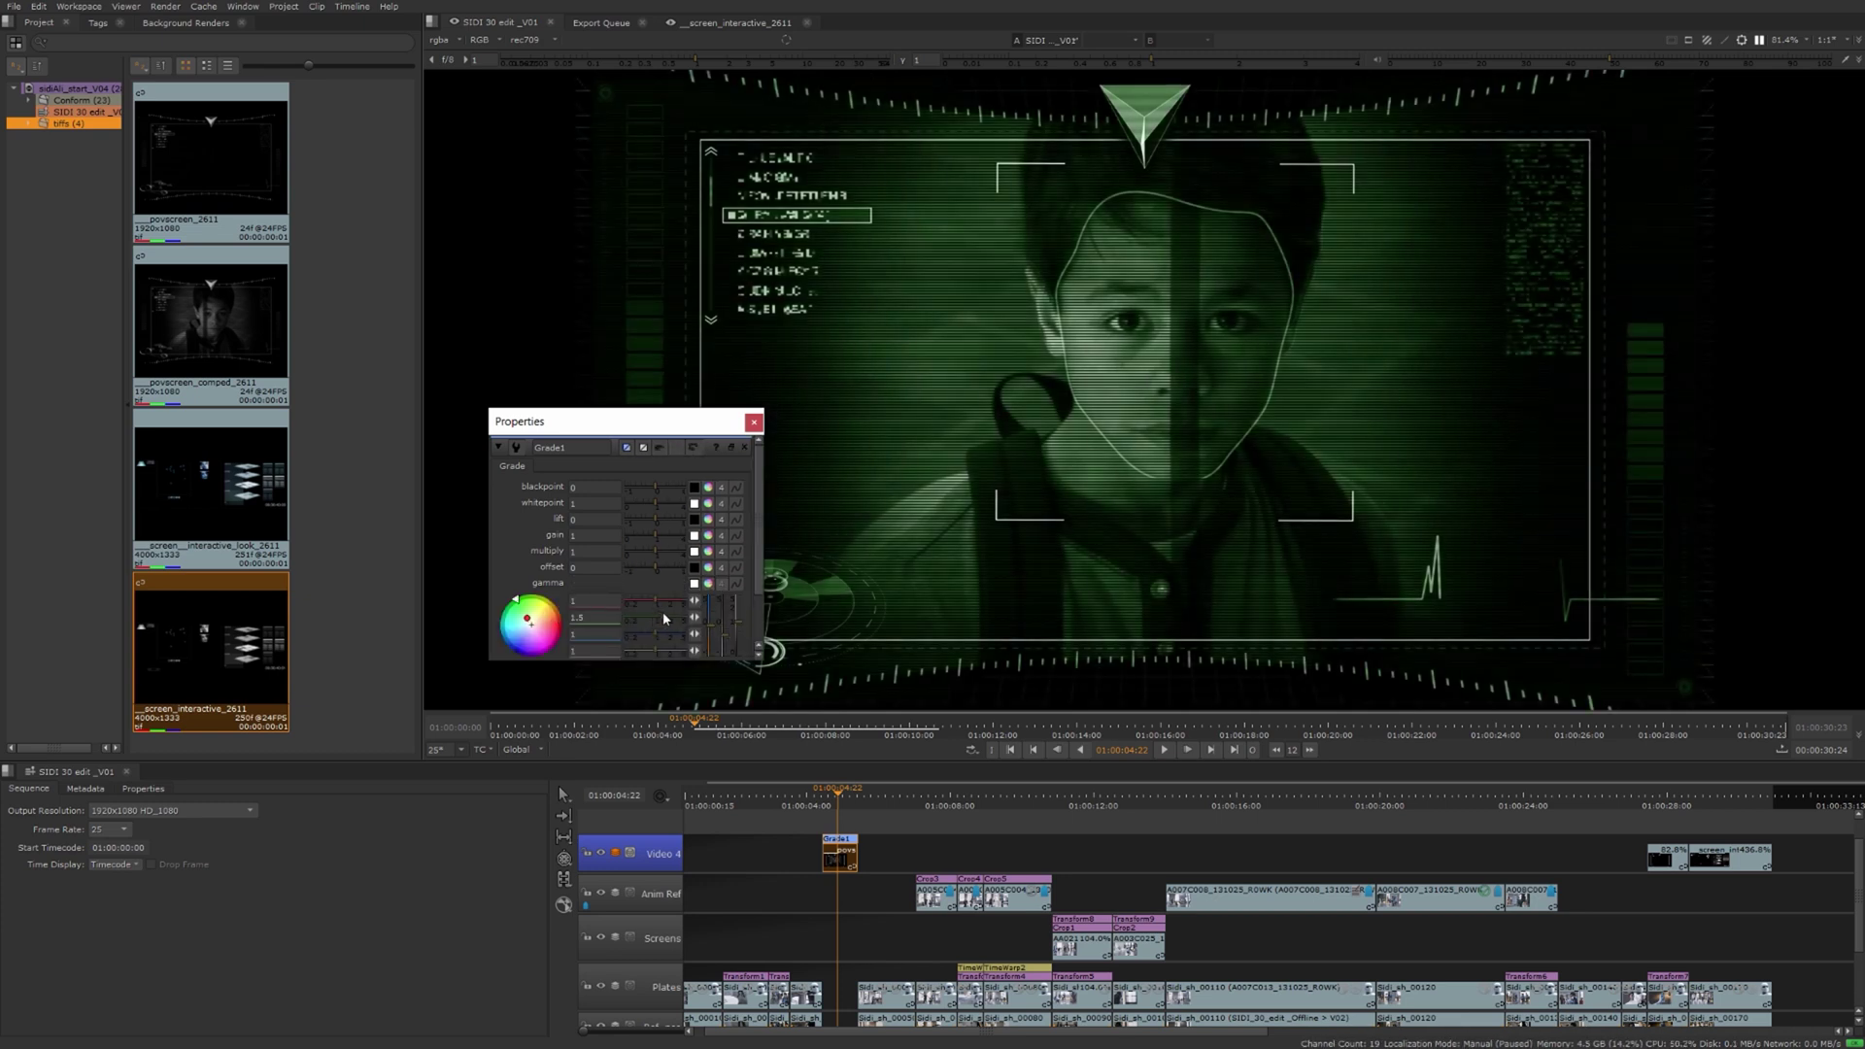
left_click_drag(649, 416, 524, 437)
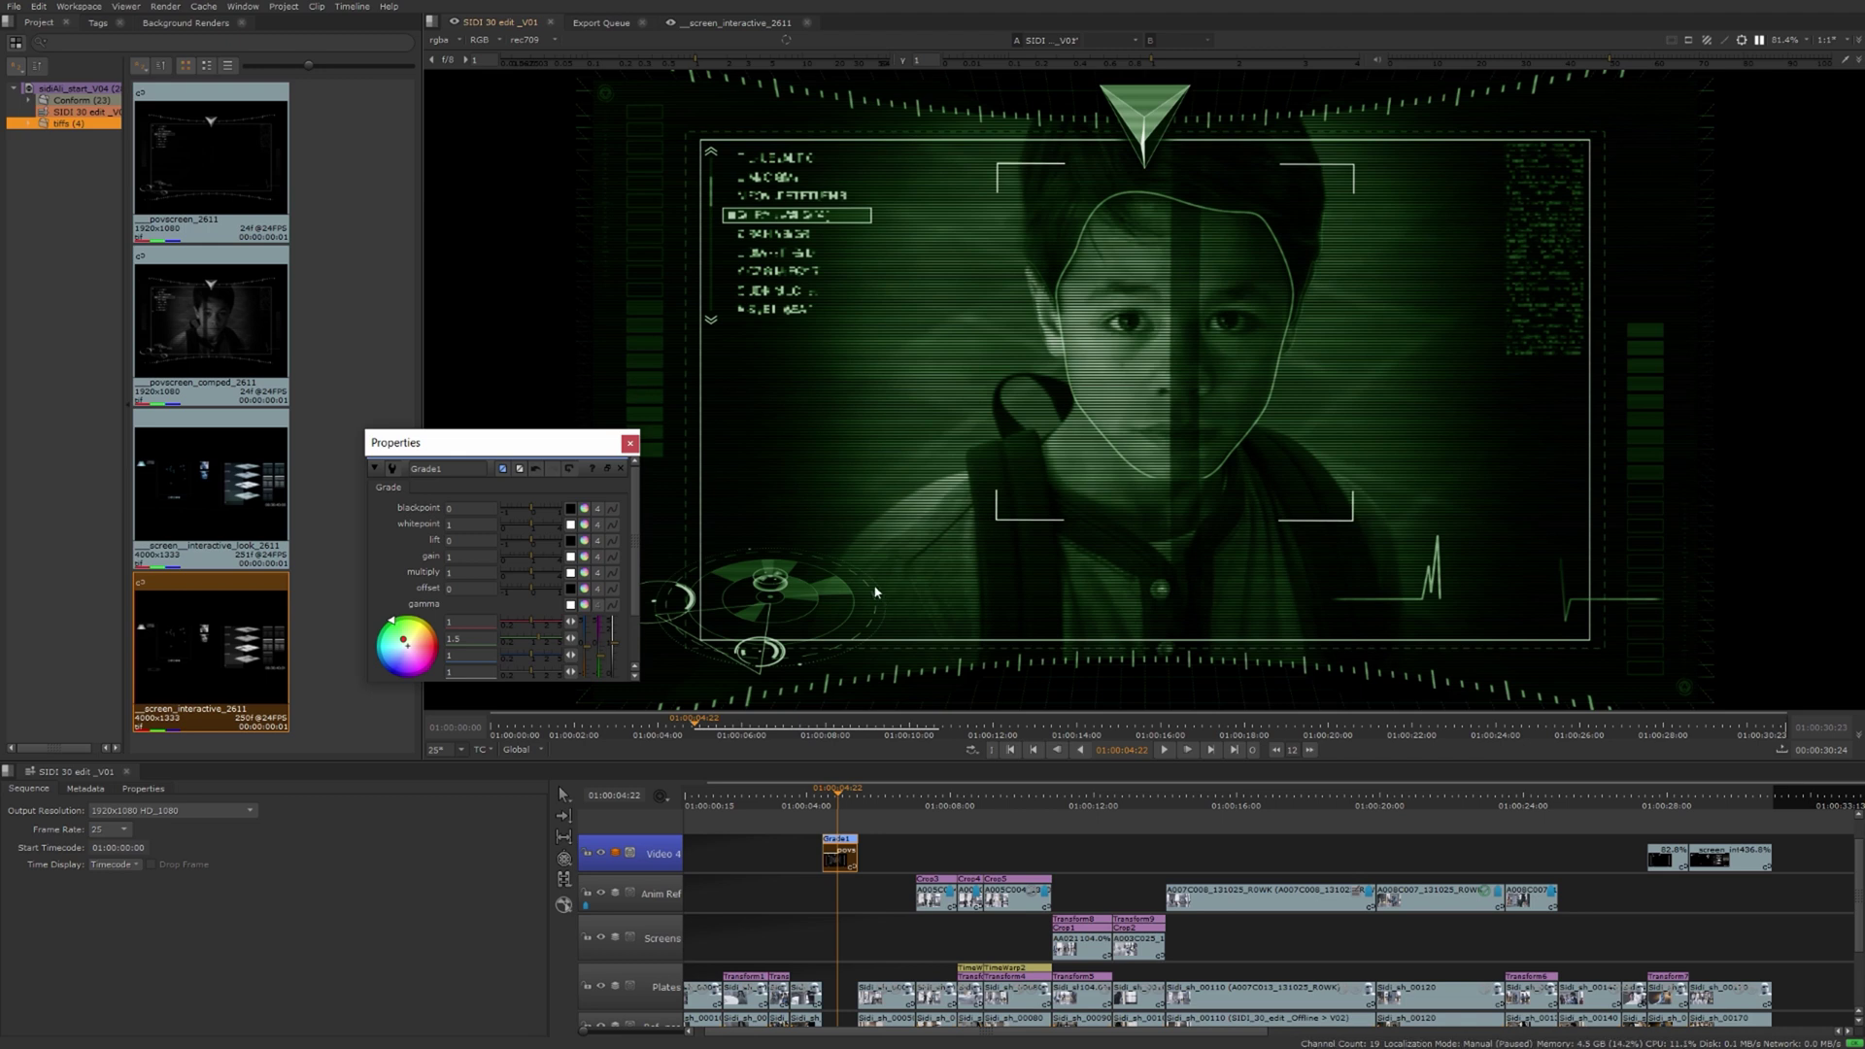
- Copy the Grade effect from the first povscreen clip onto the second povscreen clip on Video 4 and view it at 01:00:27:24
left_click(844, 838)
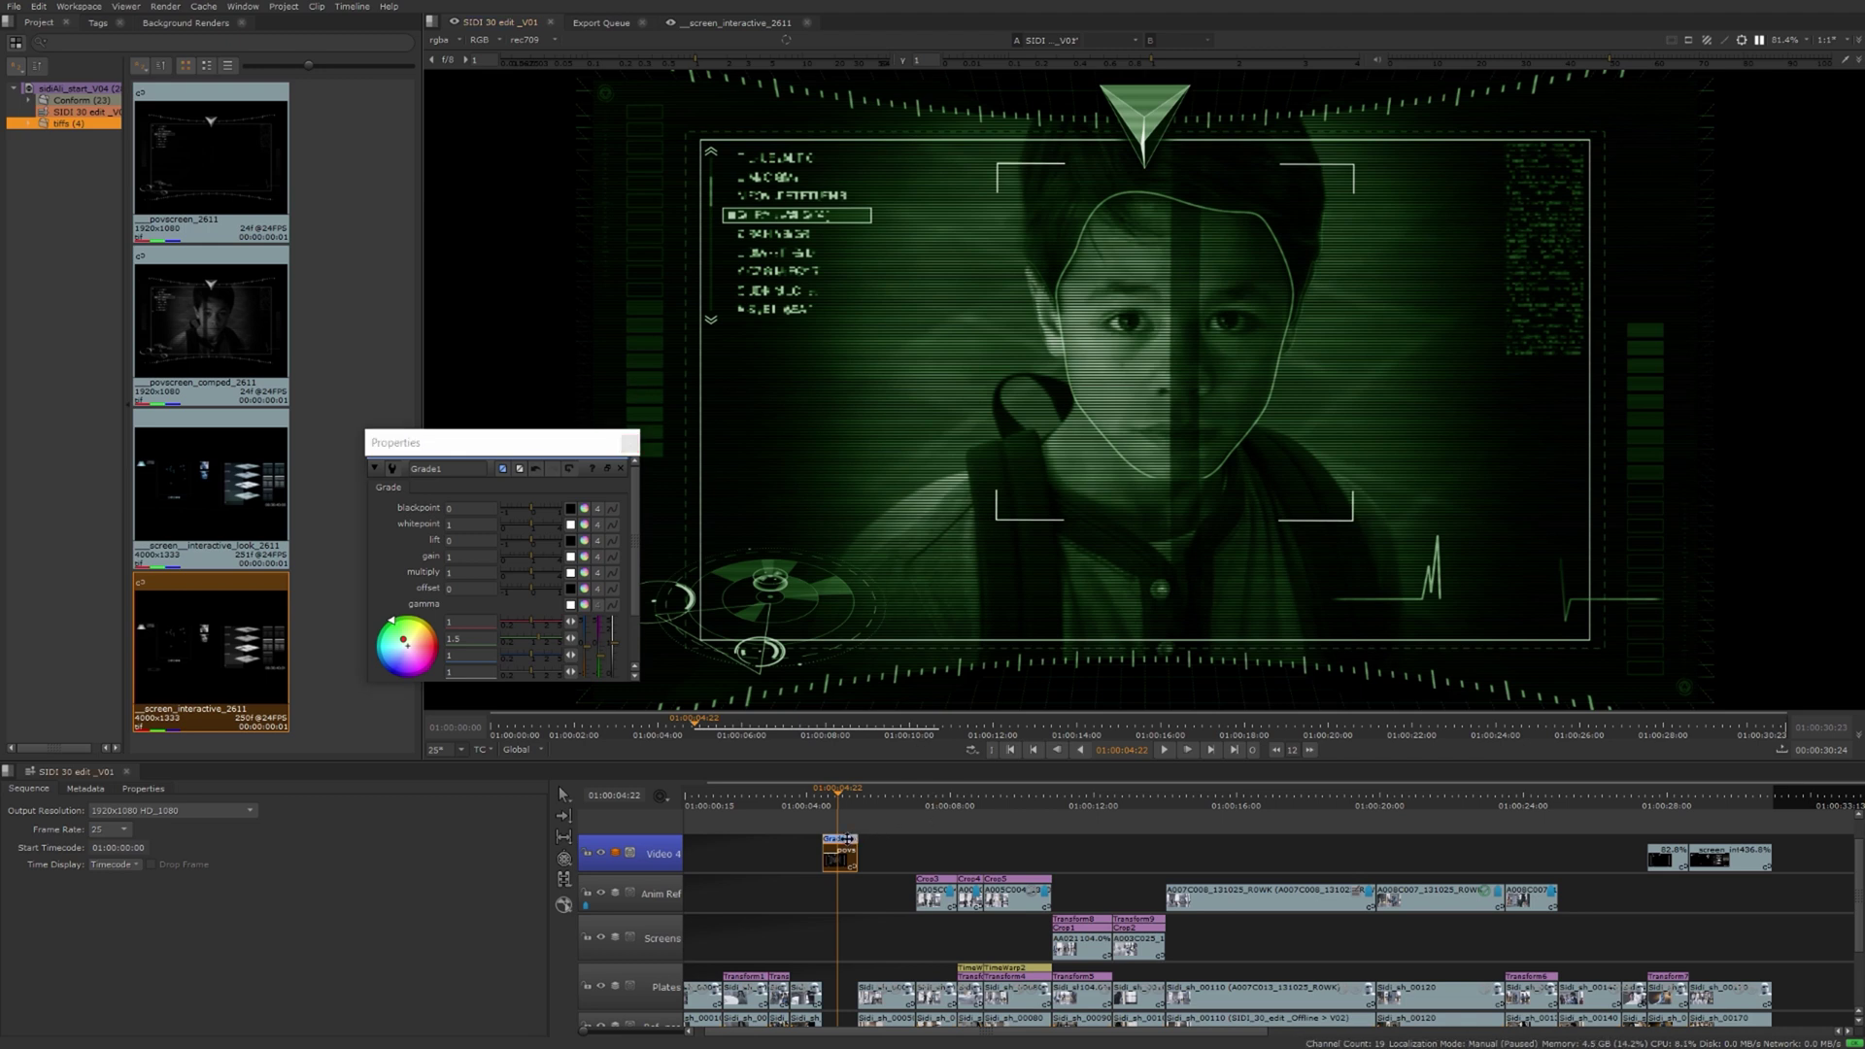
left_click(846, 838)
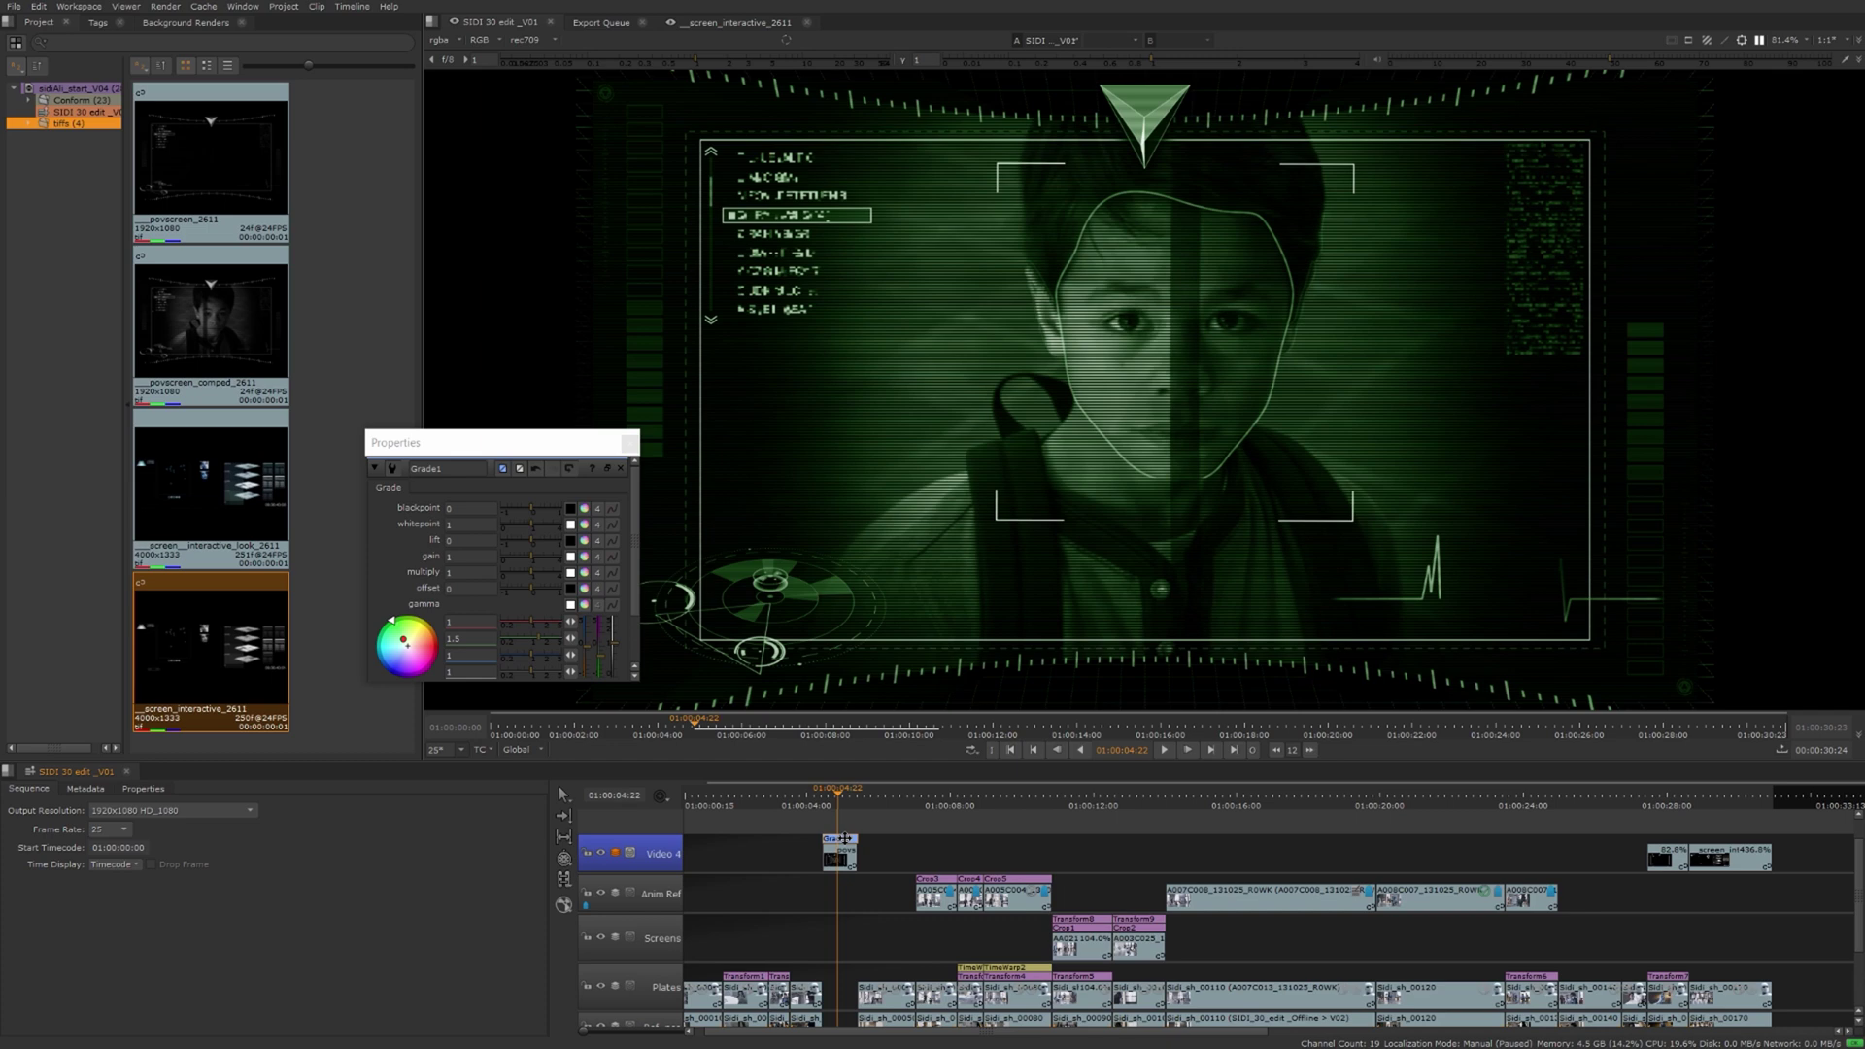
left_click(1660, 852)
key("ctrl+v")
left_click(1664, 798)
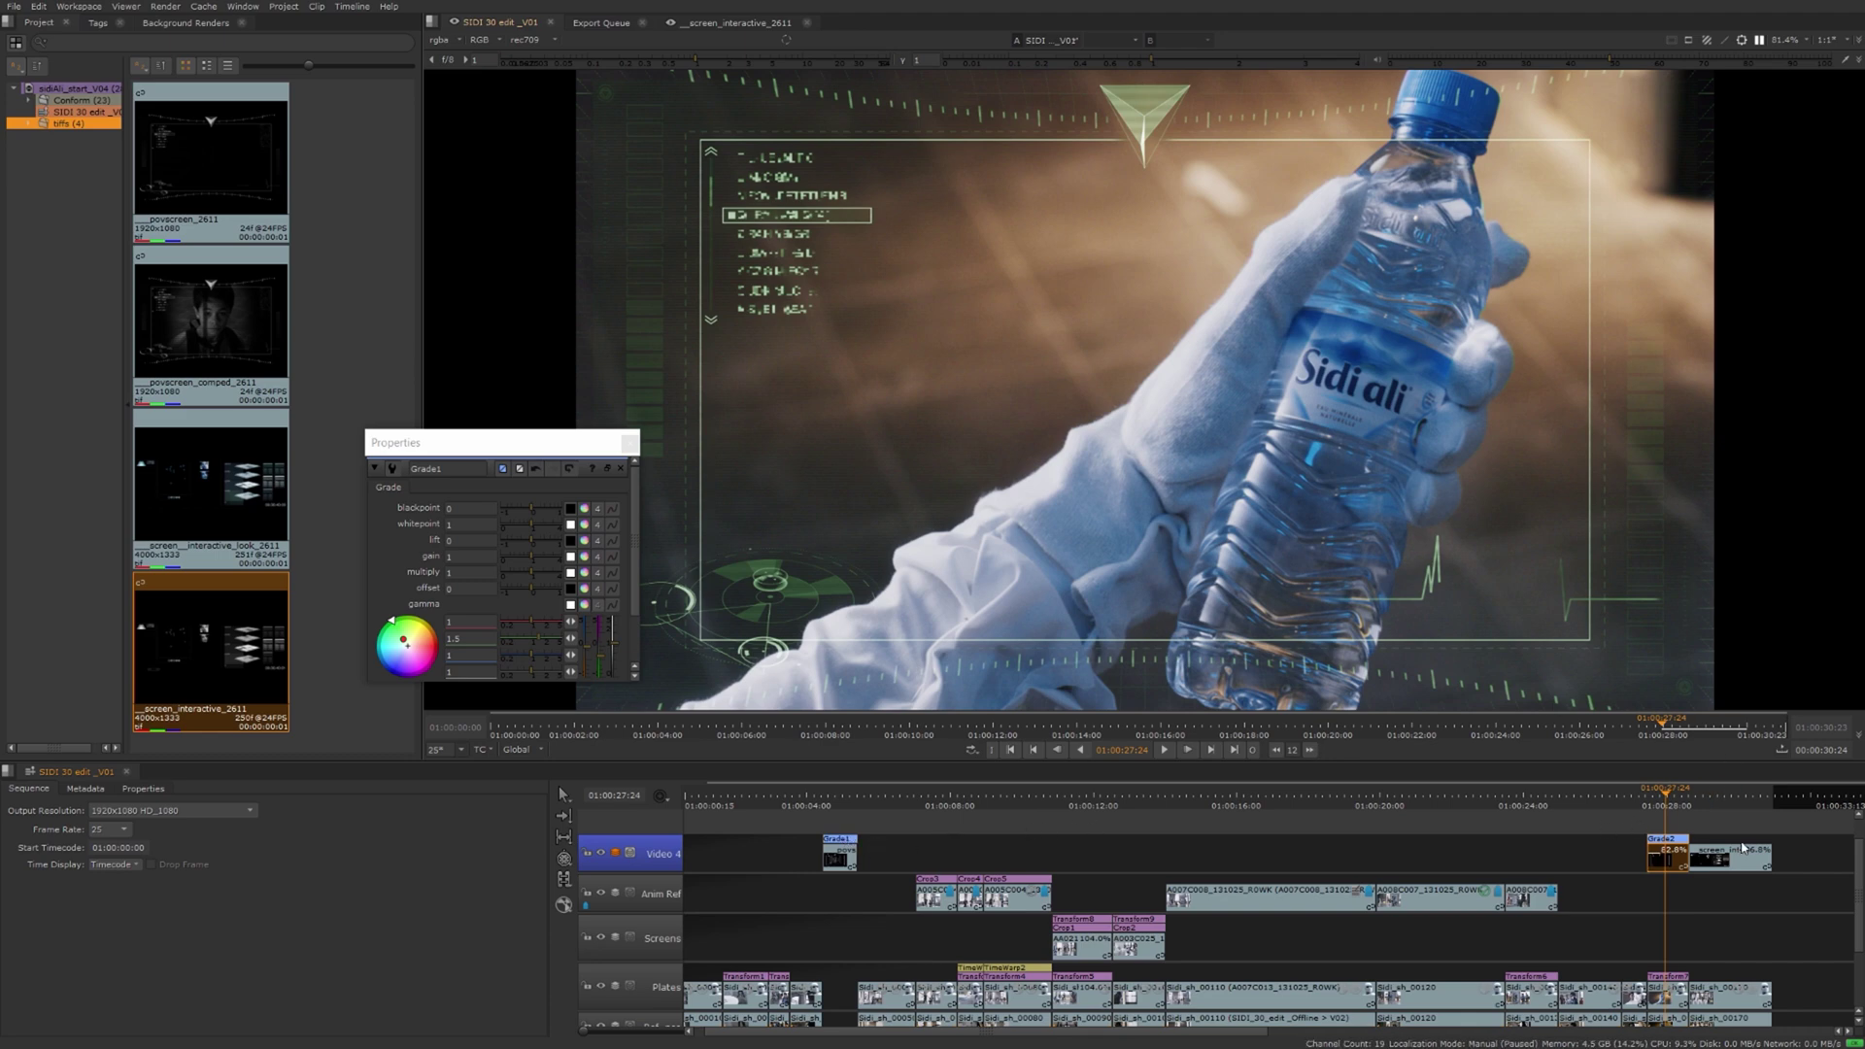
- Paste the same Grade effect onto the adjacent interactive screen clip at the end of the Video 4 track
key("Down")
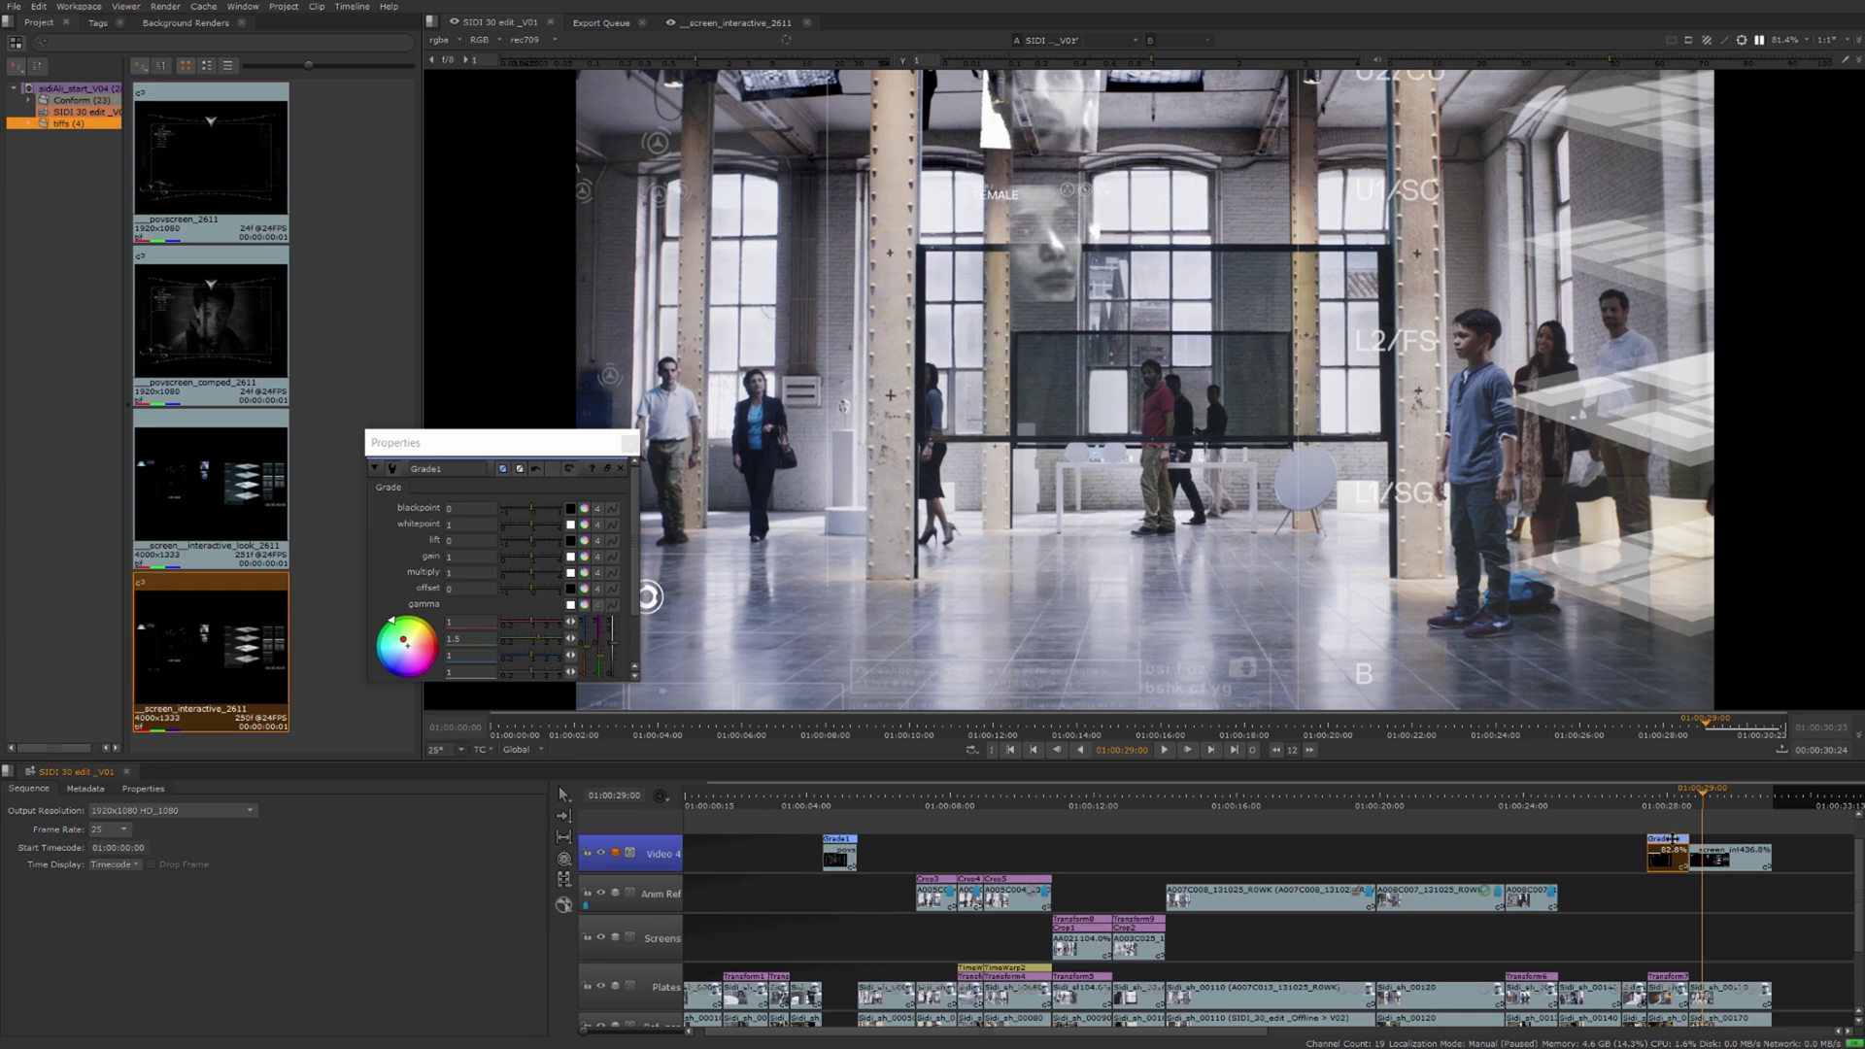
left_click(1738, 858)
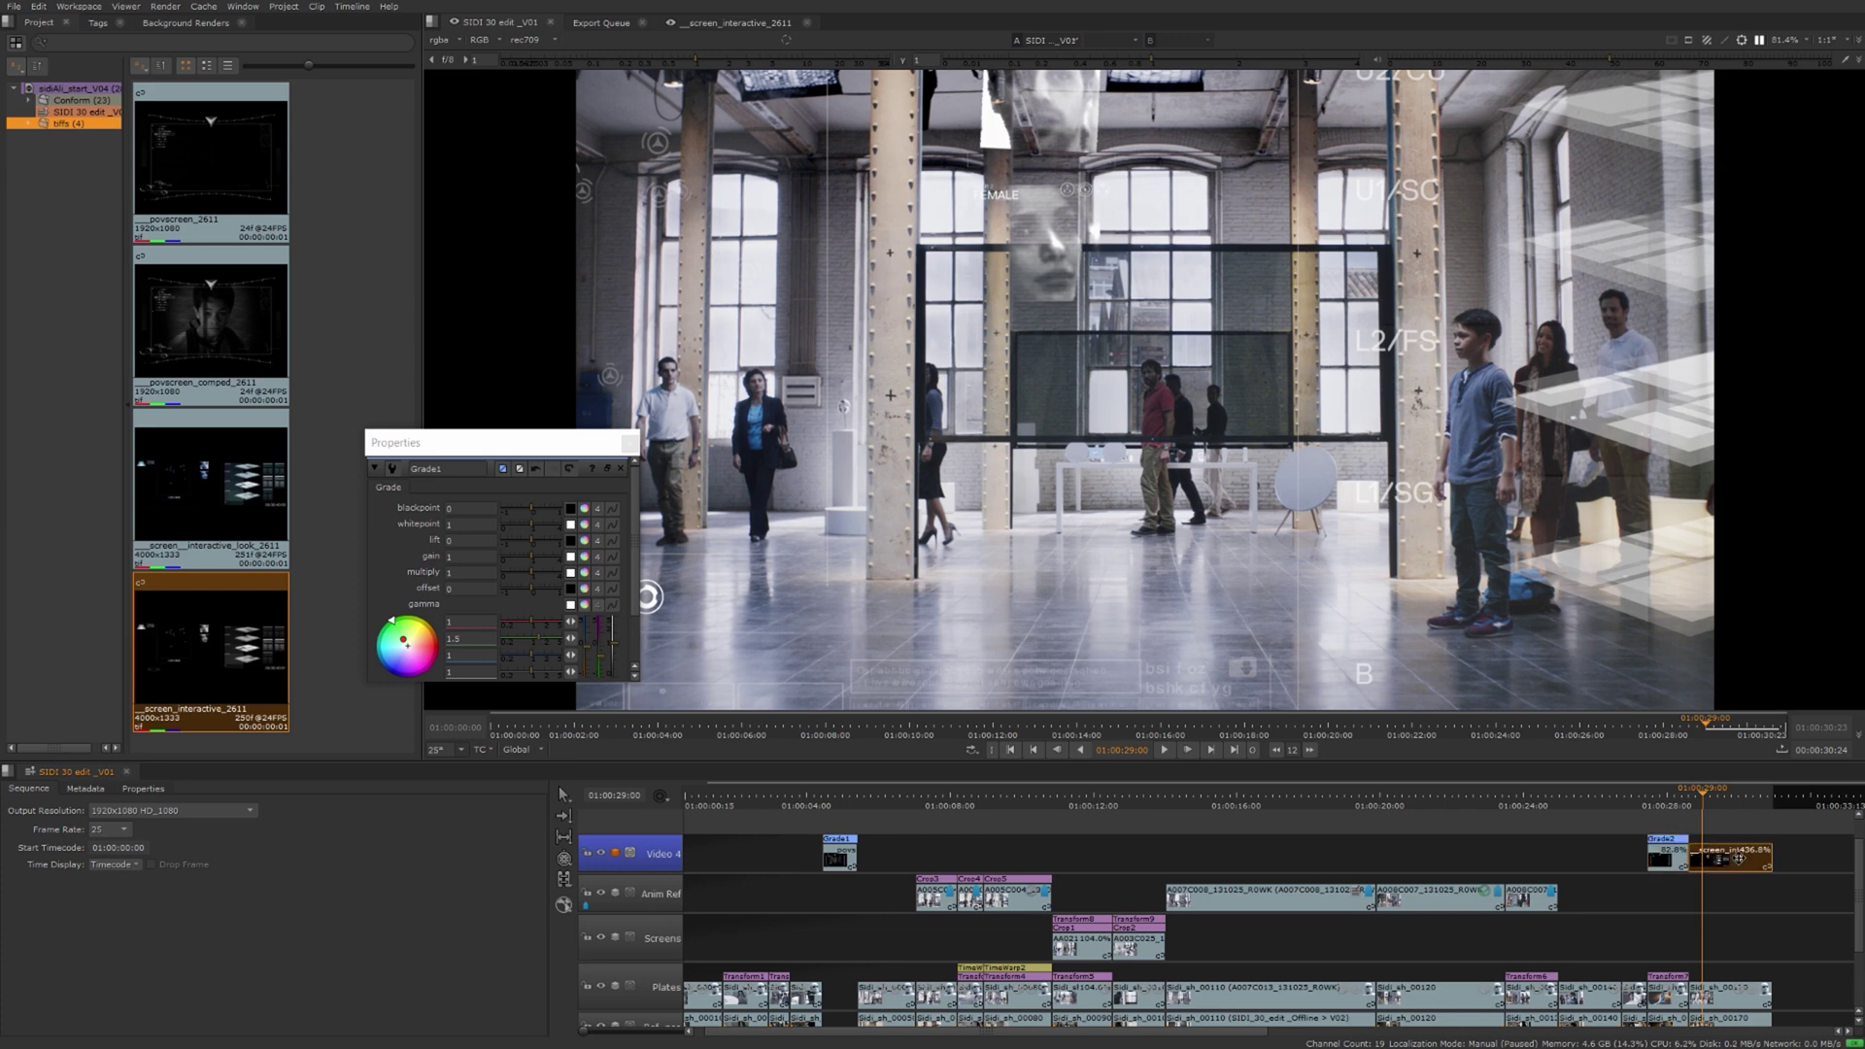
key("ctrl+v")
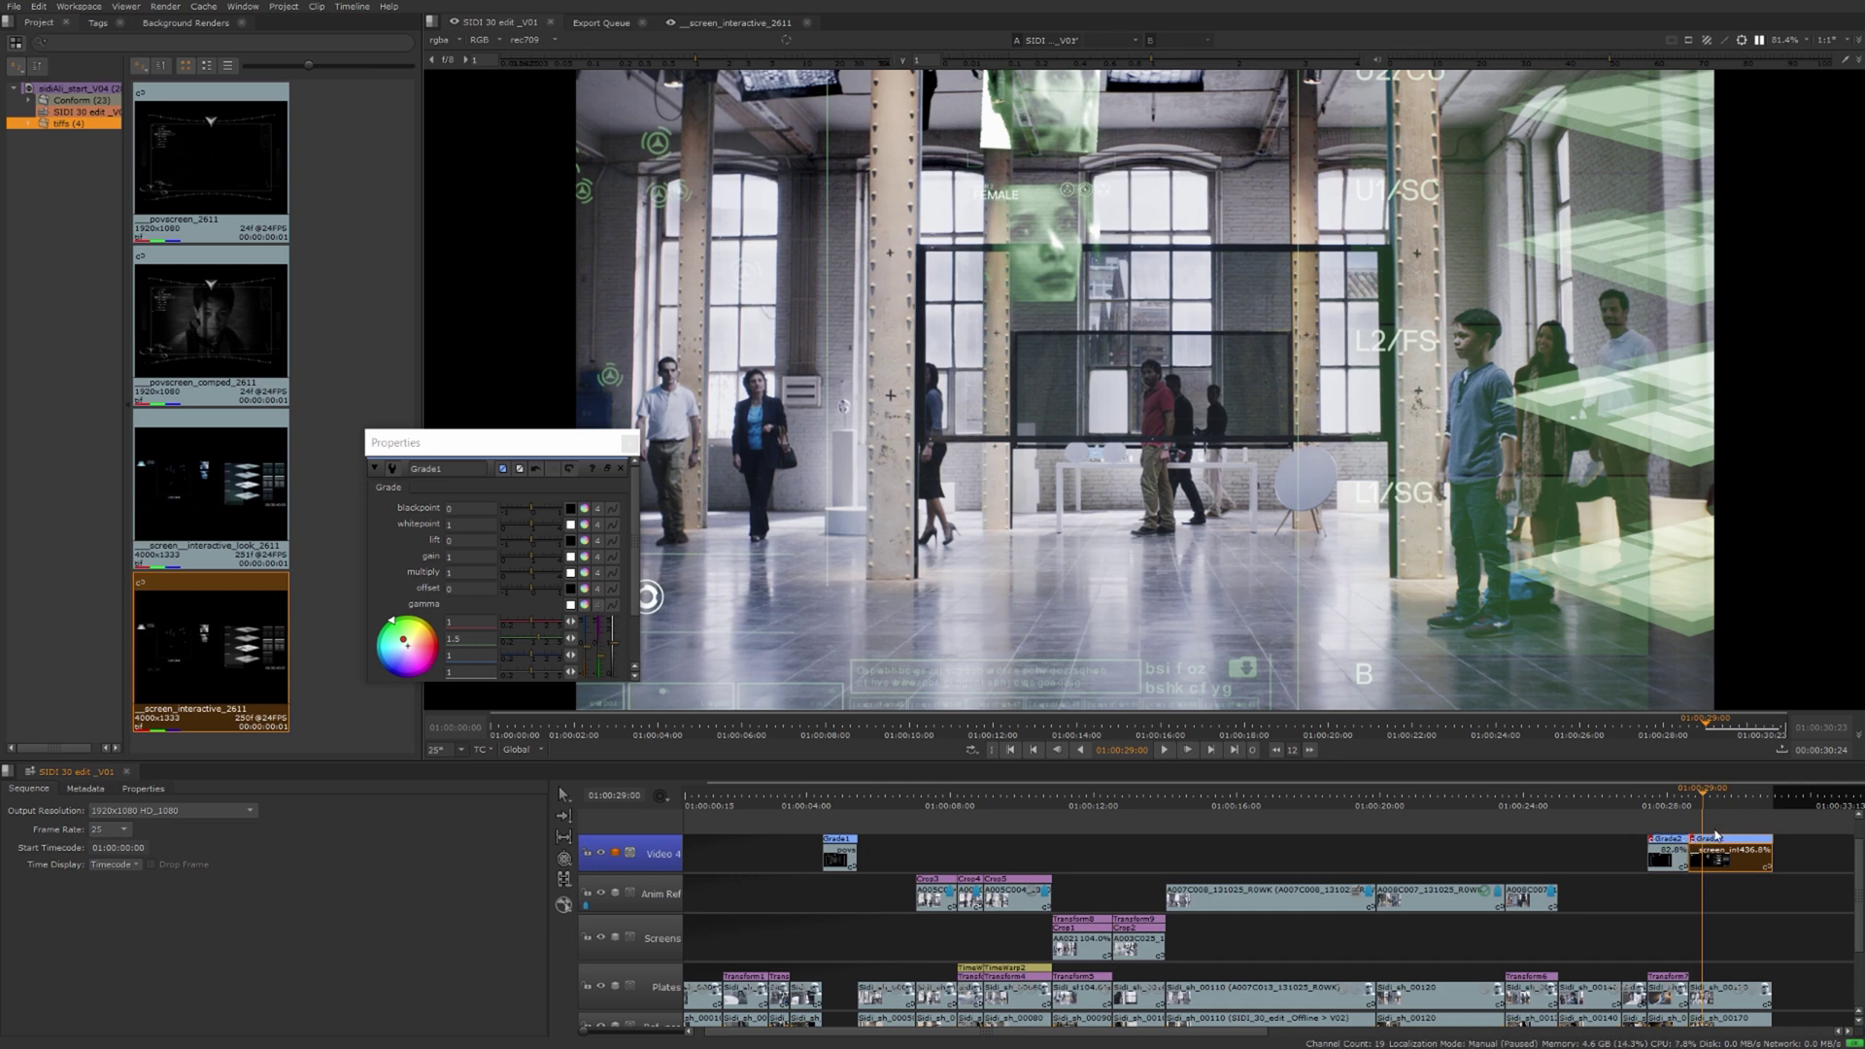
- Raise the green gamma of the second povscreen clip's Grade effect to 4.6 while viewing the interactive screen clip at 01:00:29:04
double_click(1671, 837)
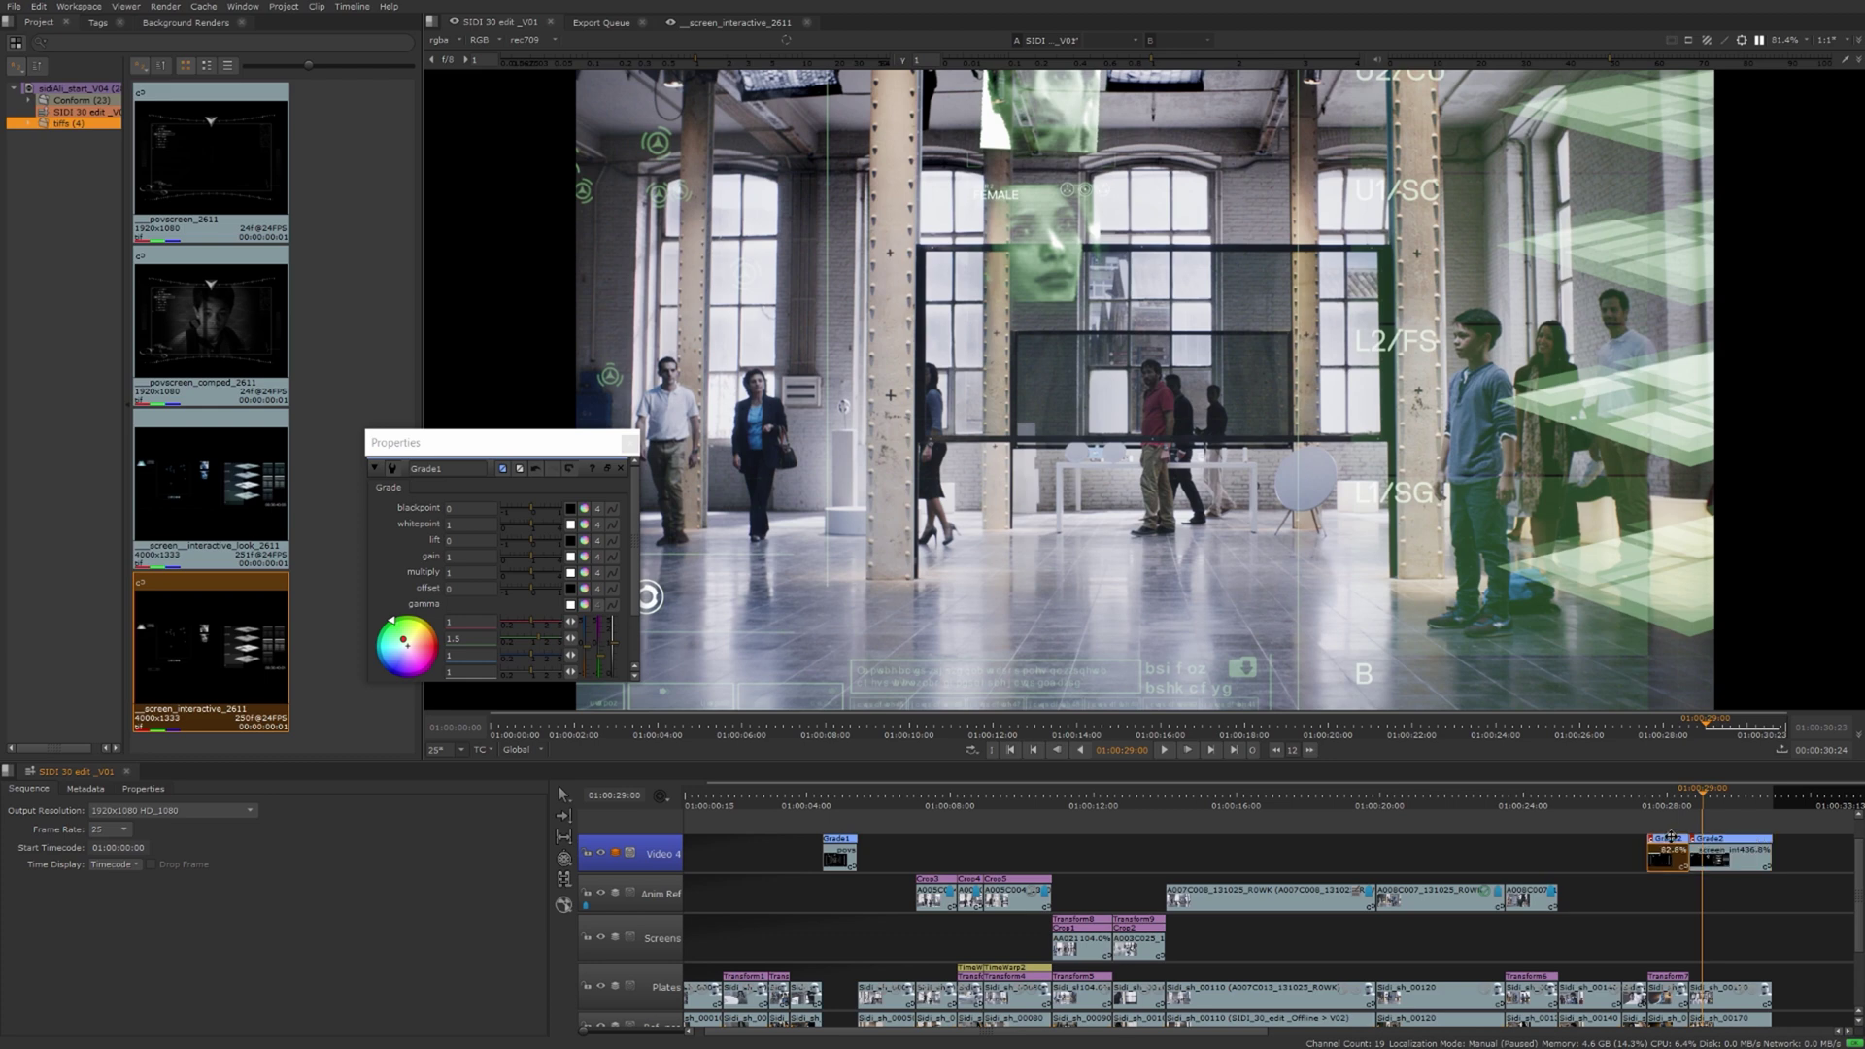
left_click_drag(947, 370, 448, 240)
left_click_drag(1714, 805, 1689, 805)
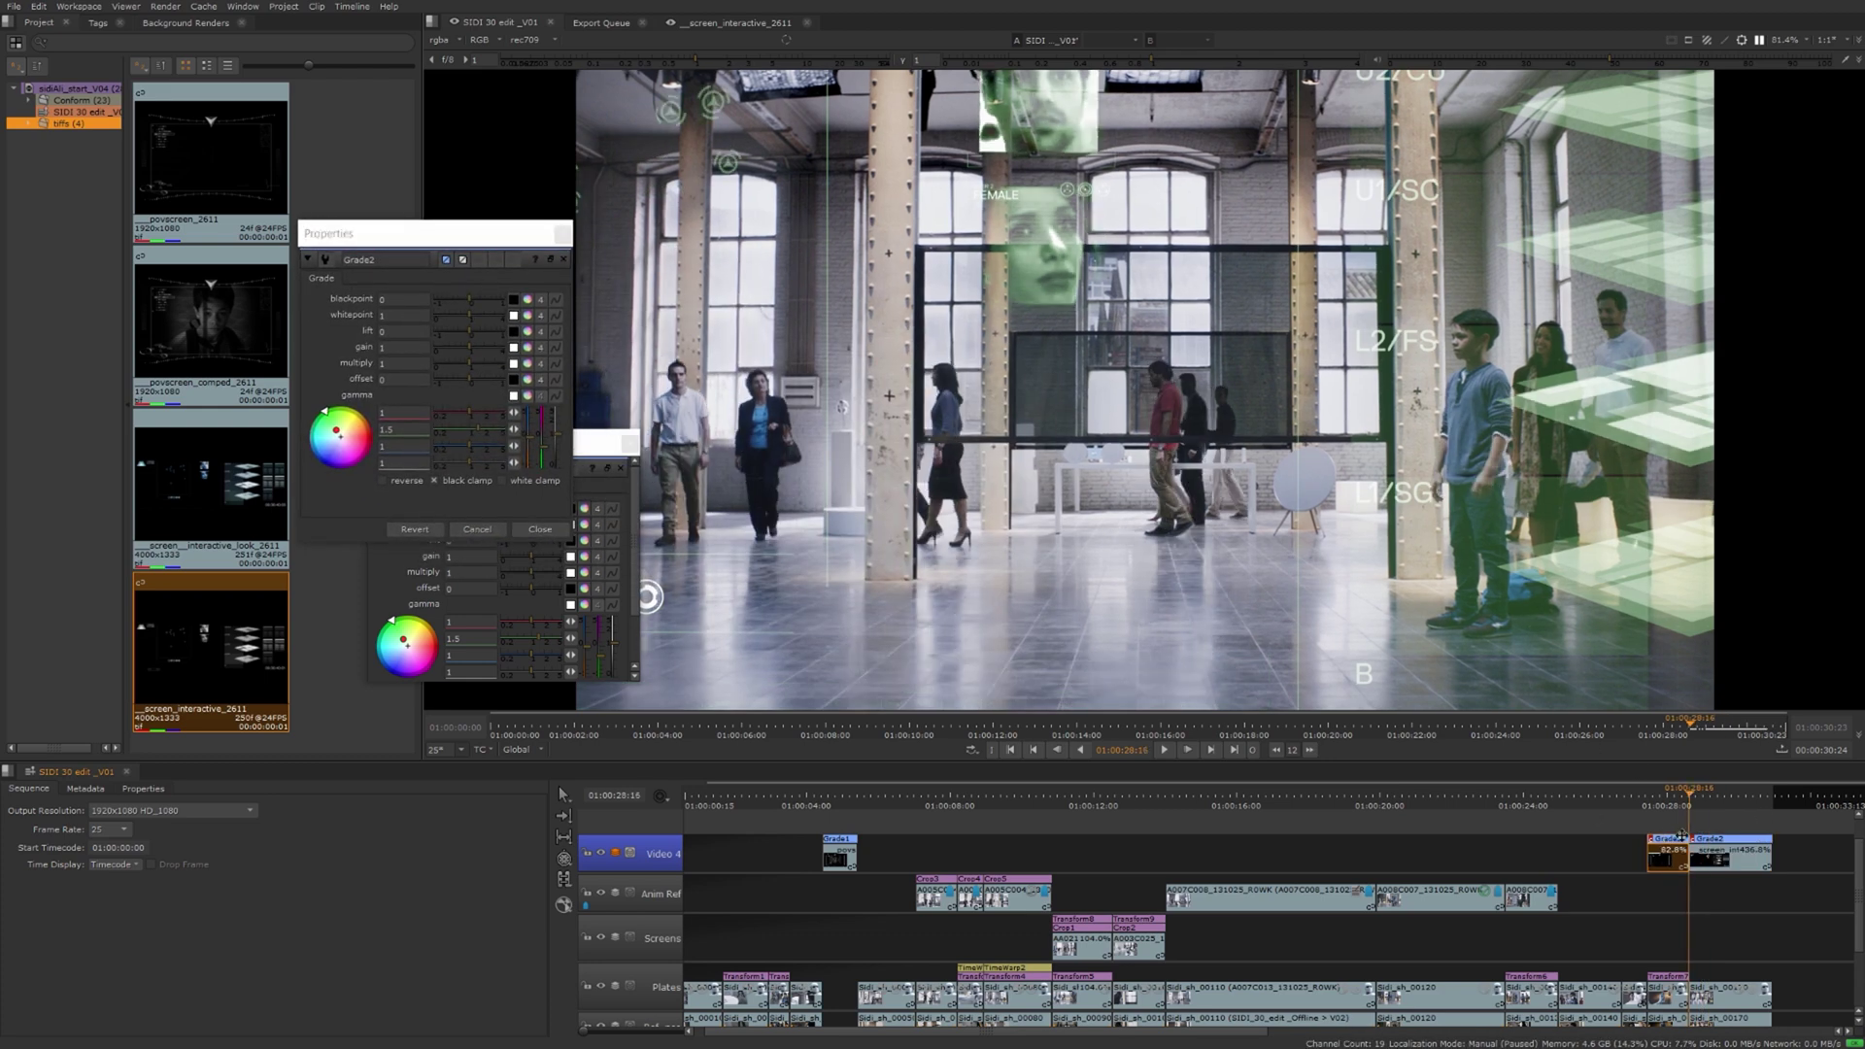
left_click(1708, 798)
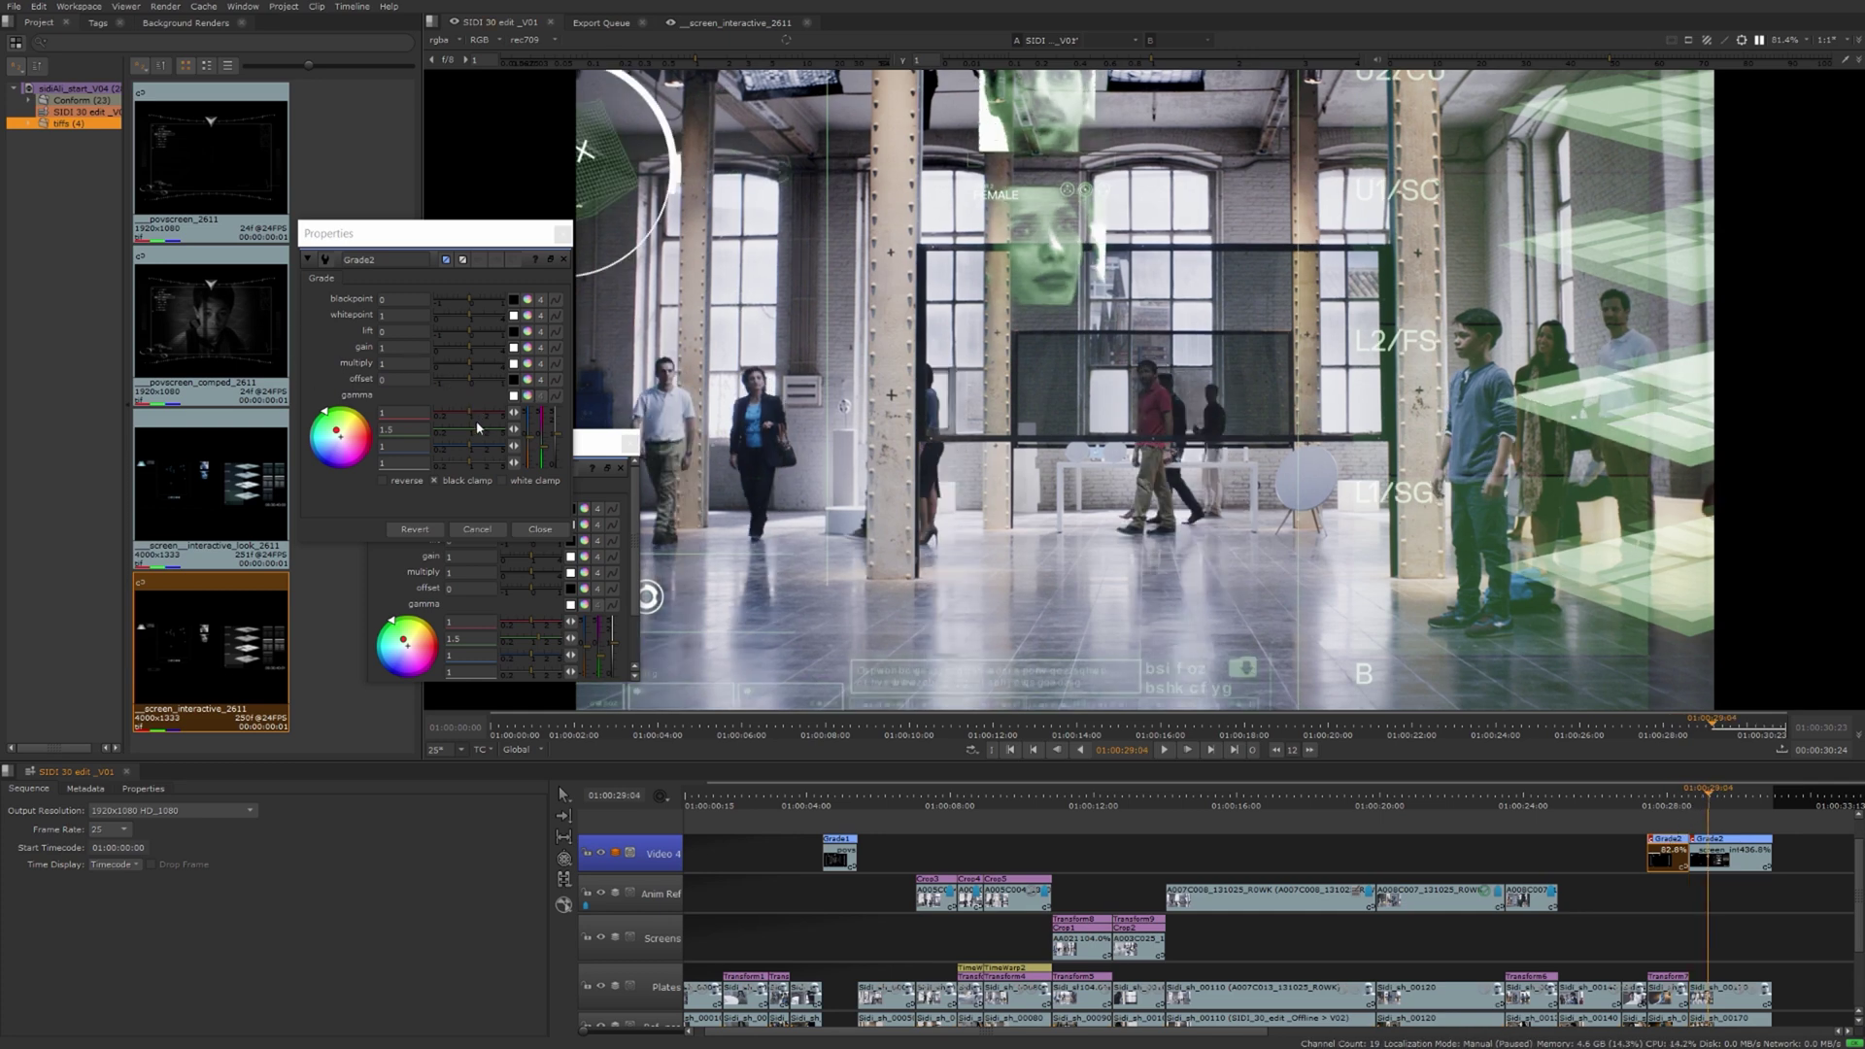
left_click_drag(478, 428, 504, 431)
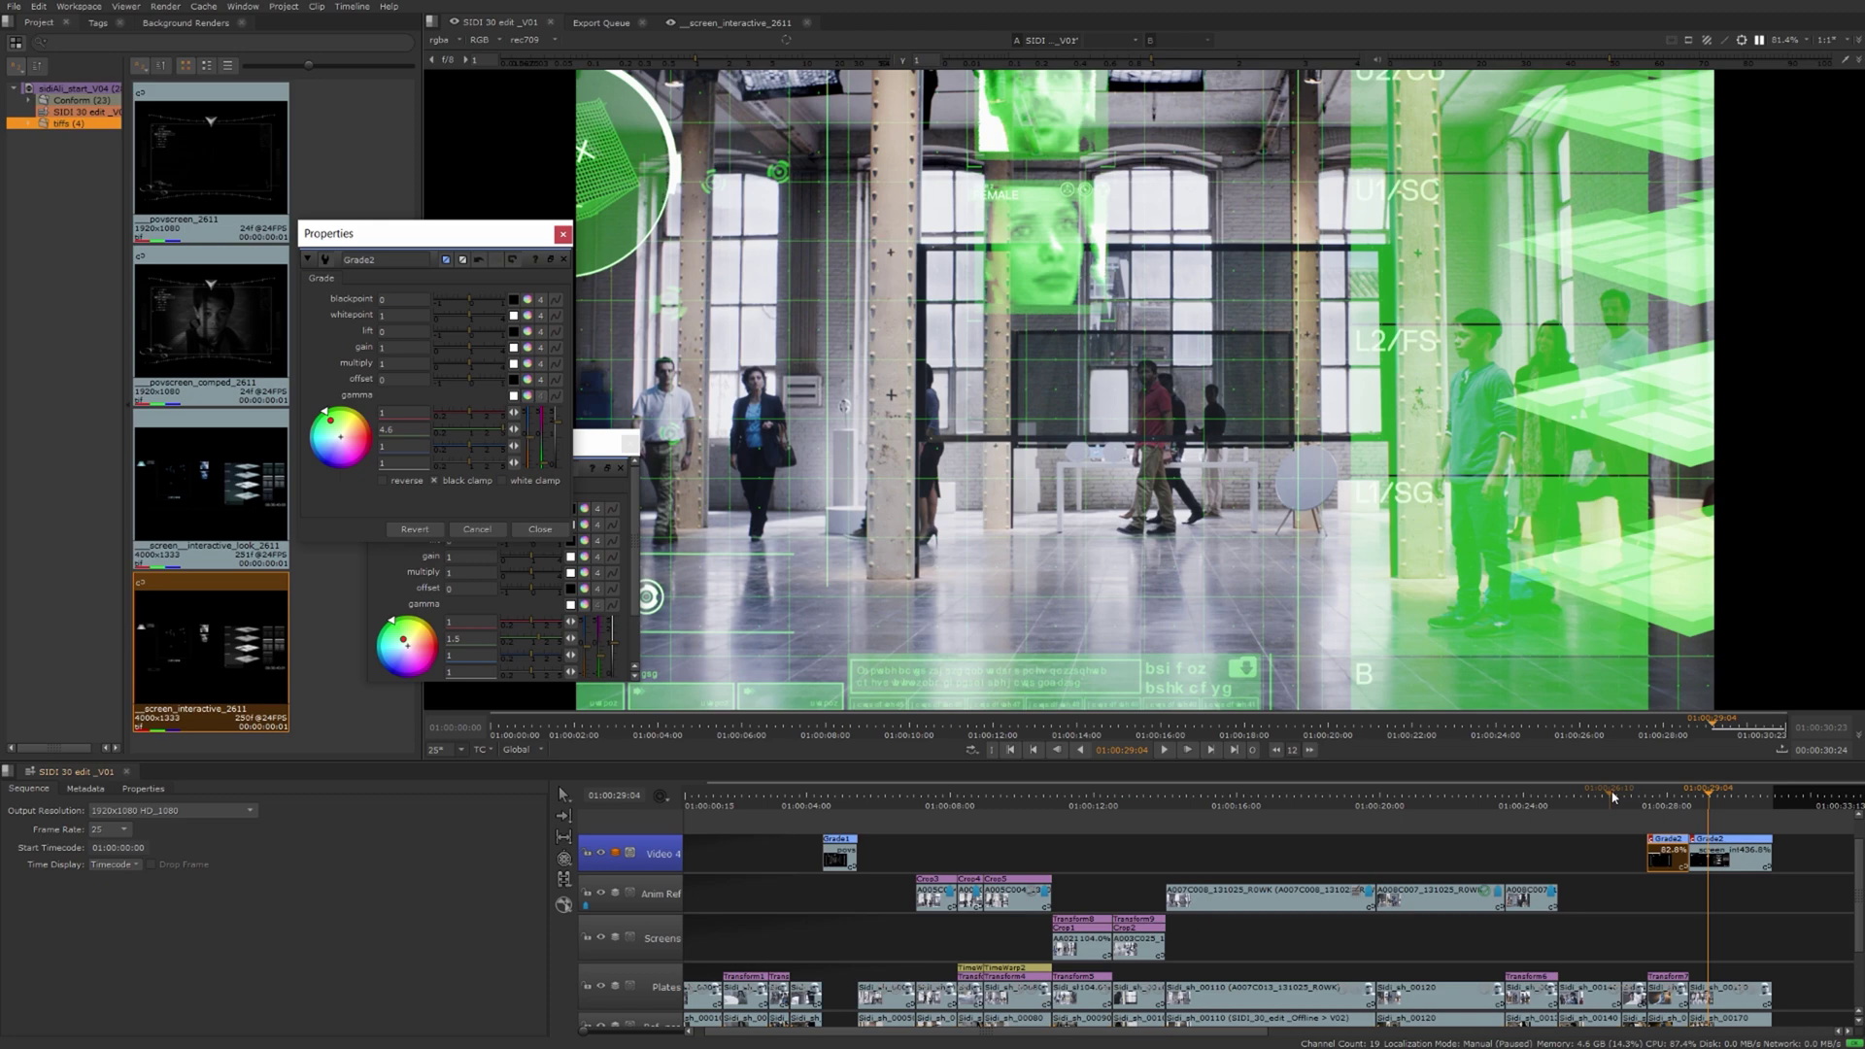
- Lower the shared Grade effect's green gamma to 1.5 while viewing the interactive screen clip at 01:00:29:06, and close its properties
mouse_move(1709, 791)
left_mouse_down()
mouse_move(1644, 791)
mouse_move(1712, 788)
left_mouse_up()
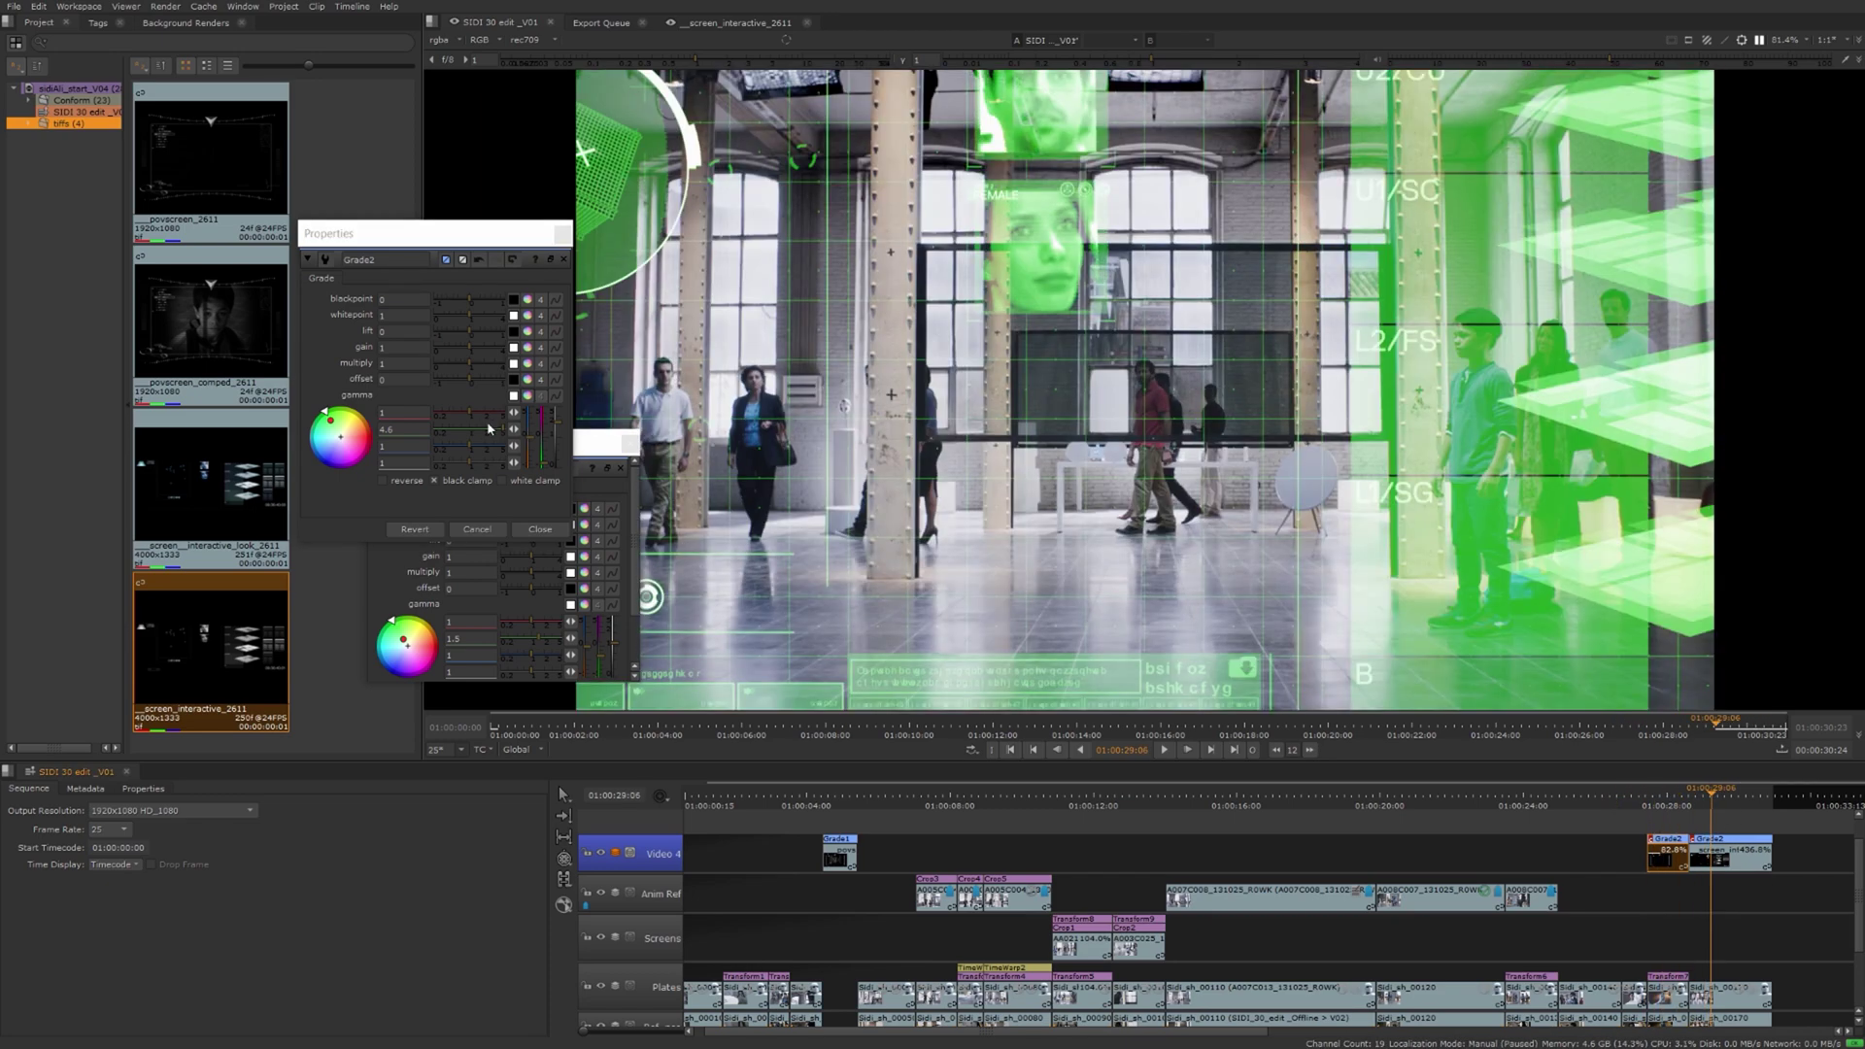
left_click_drag(498, 433, 488, 434)
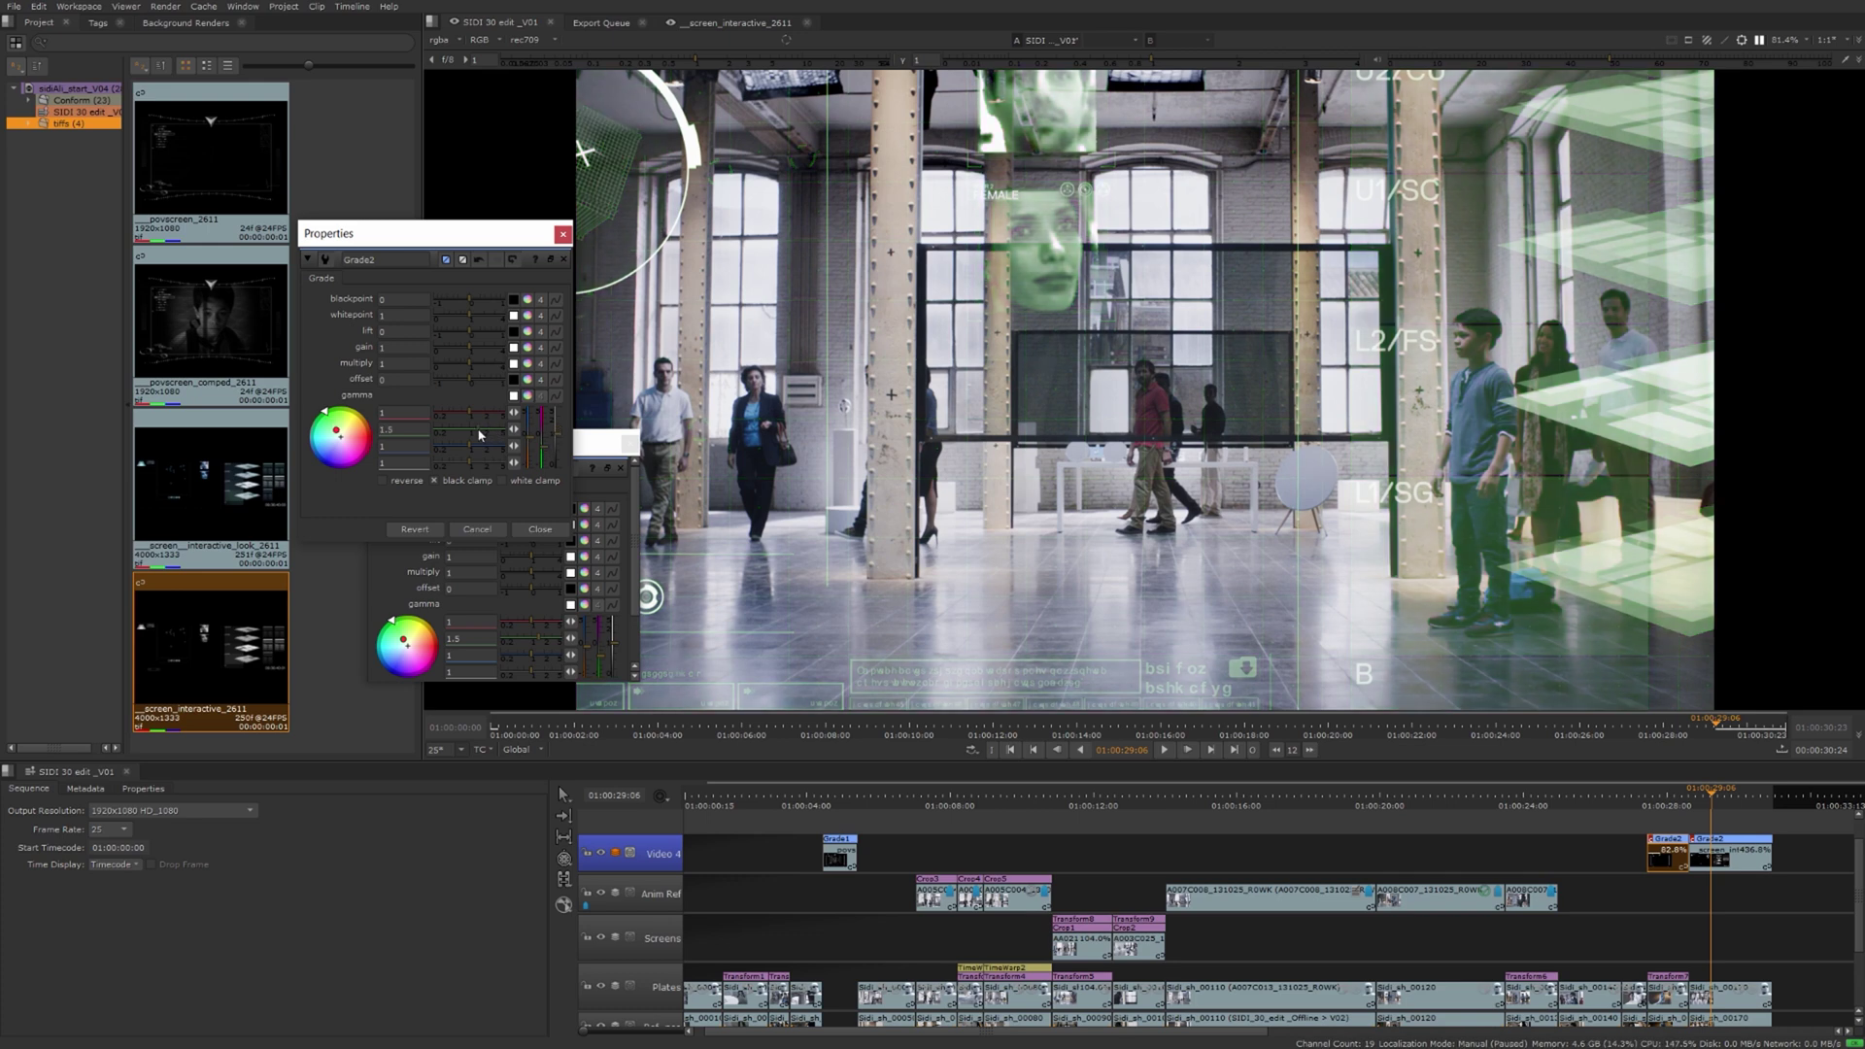
left_click(562, 233)
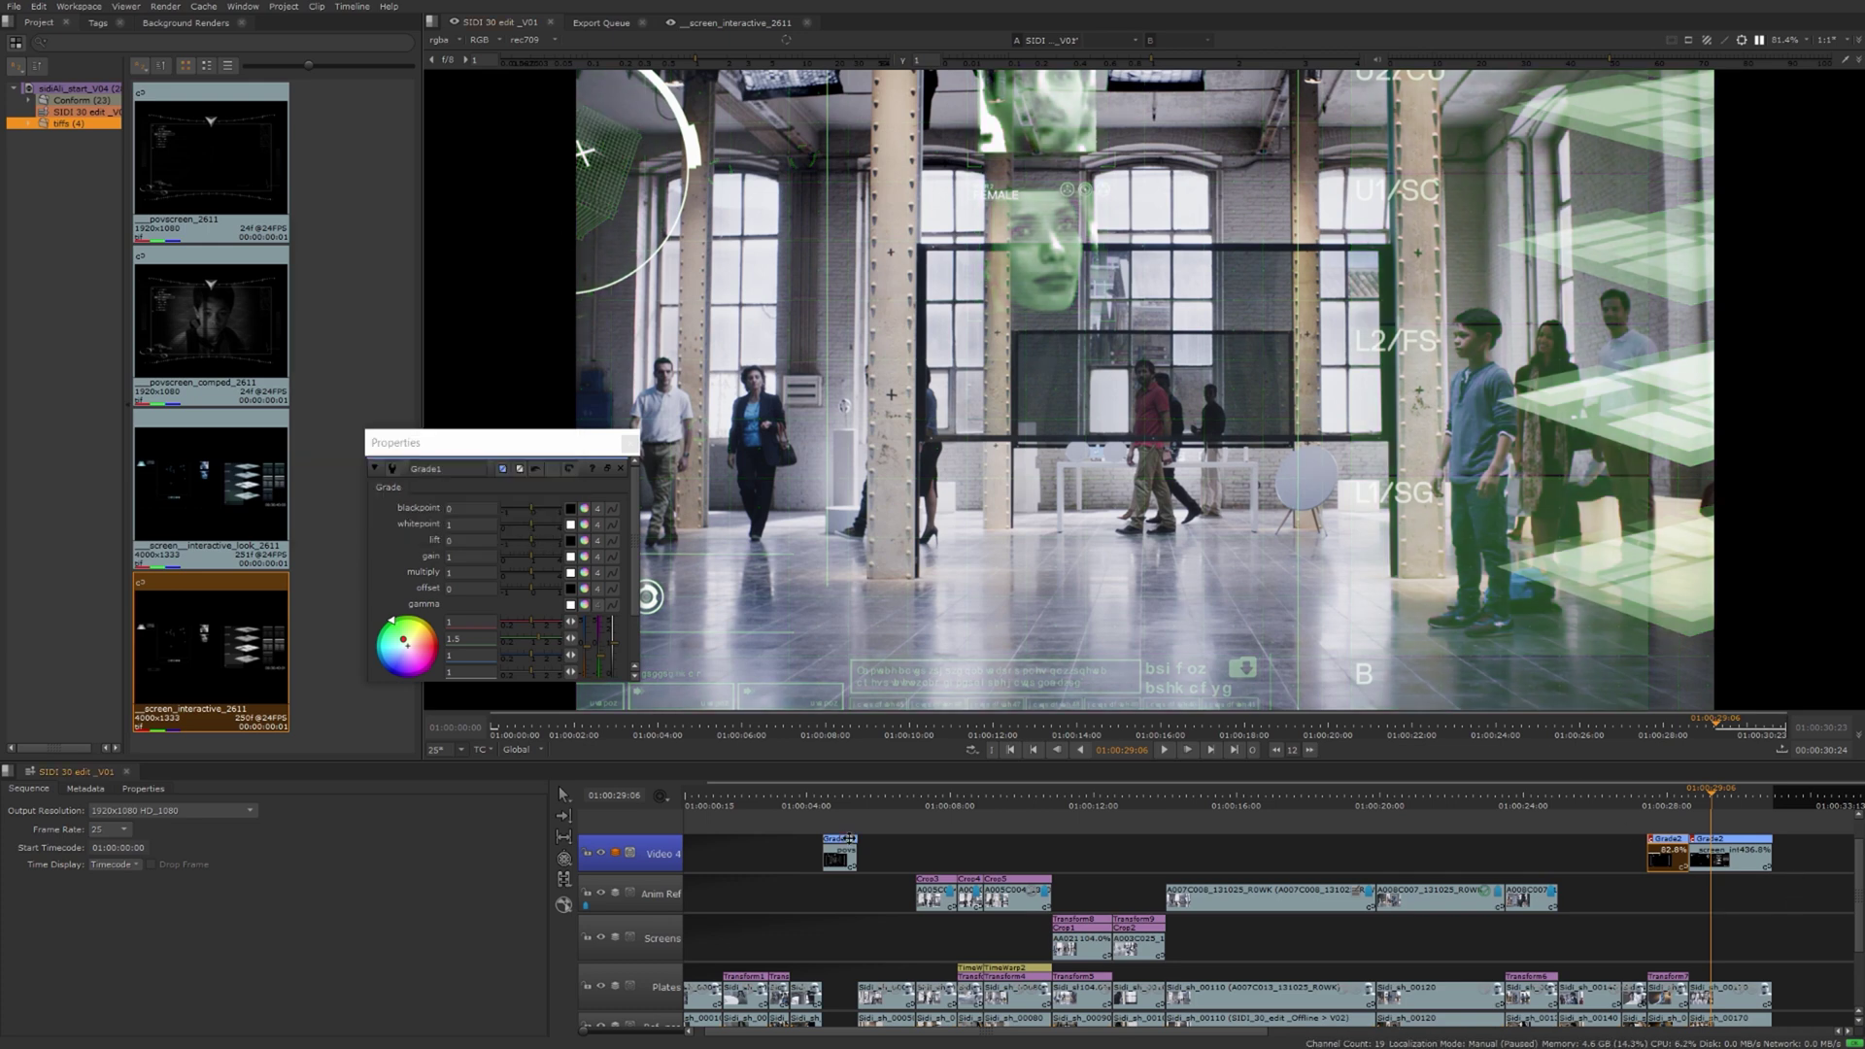
- Delete the Grade effects from the second povscreen clip and the interactive screen clip on Video 4
left_click(1663, 837)
left_click(1667, 835)
key("Delete")
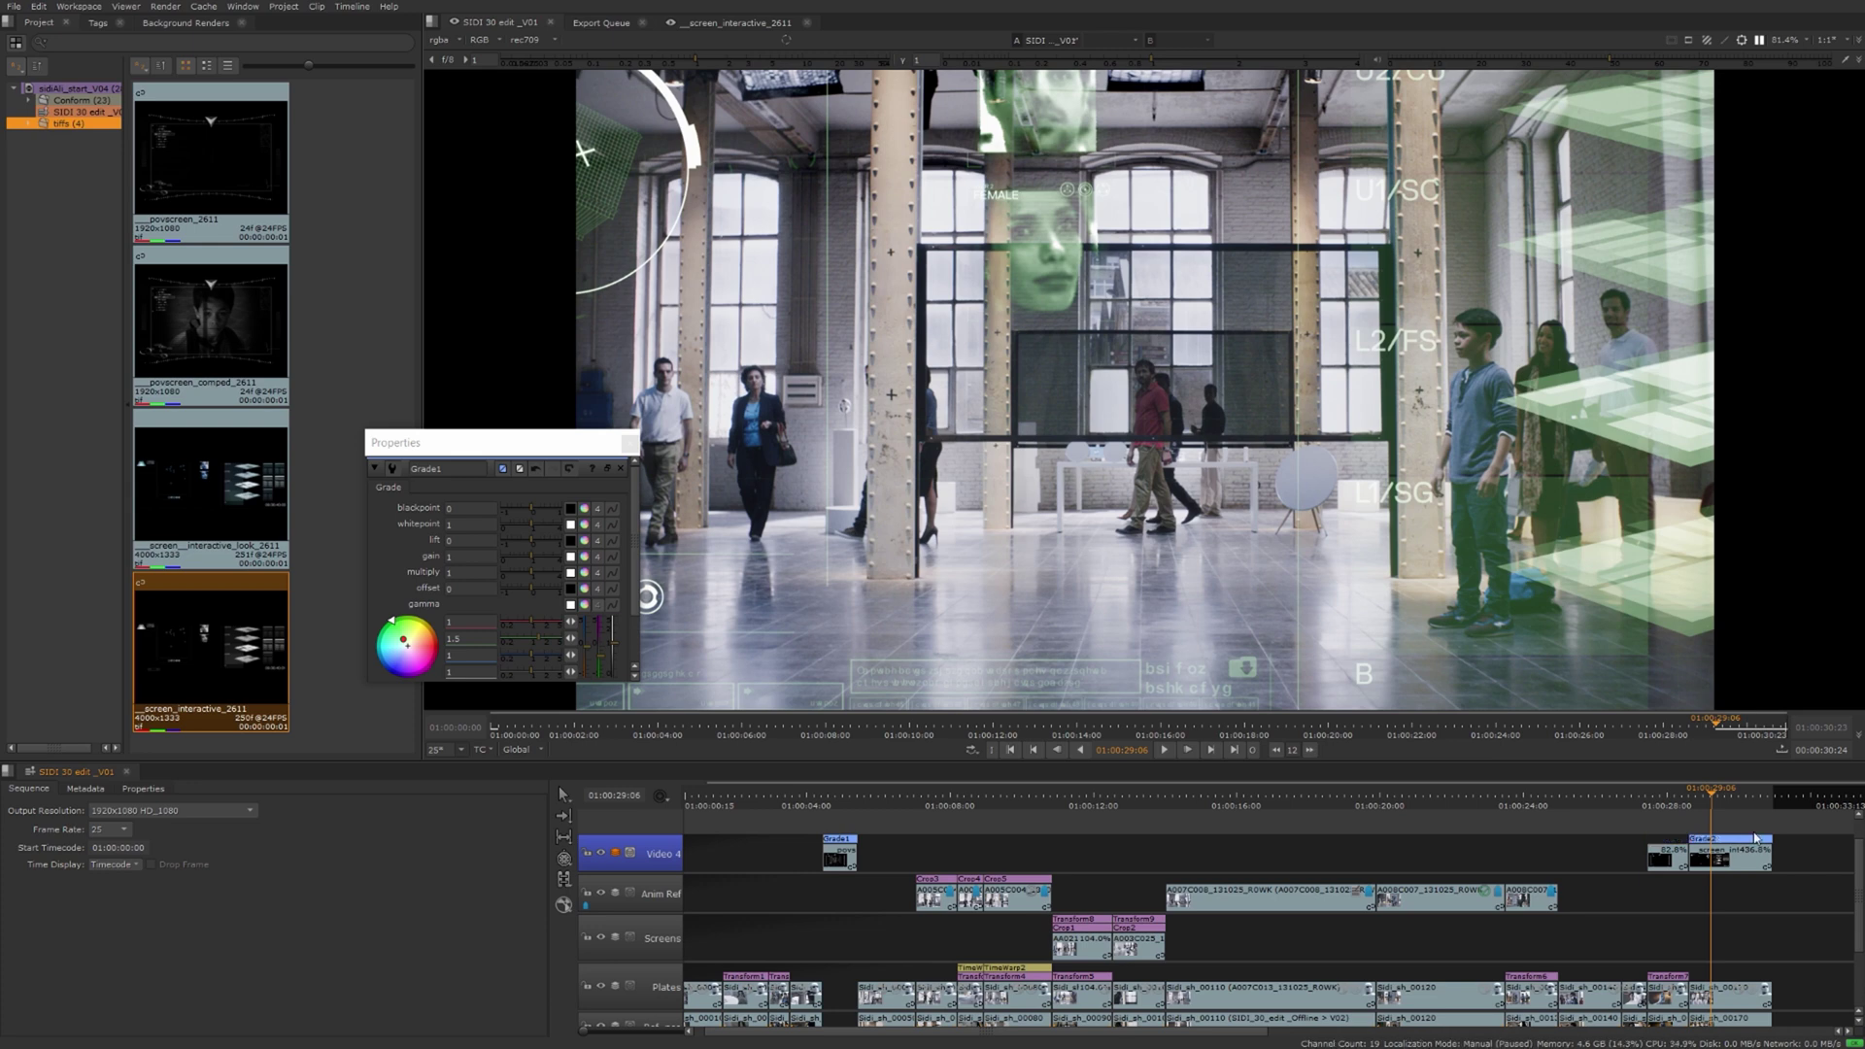
key("Delete")
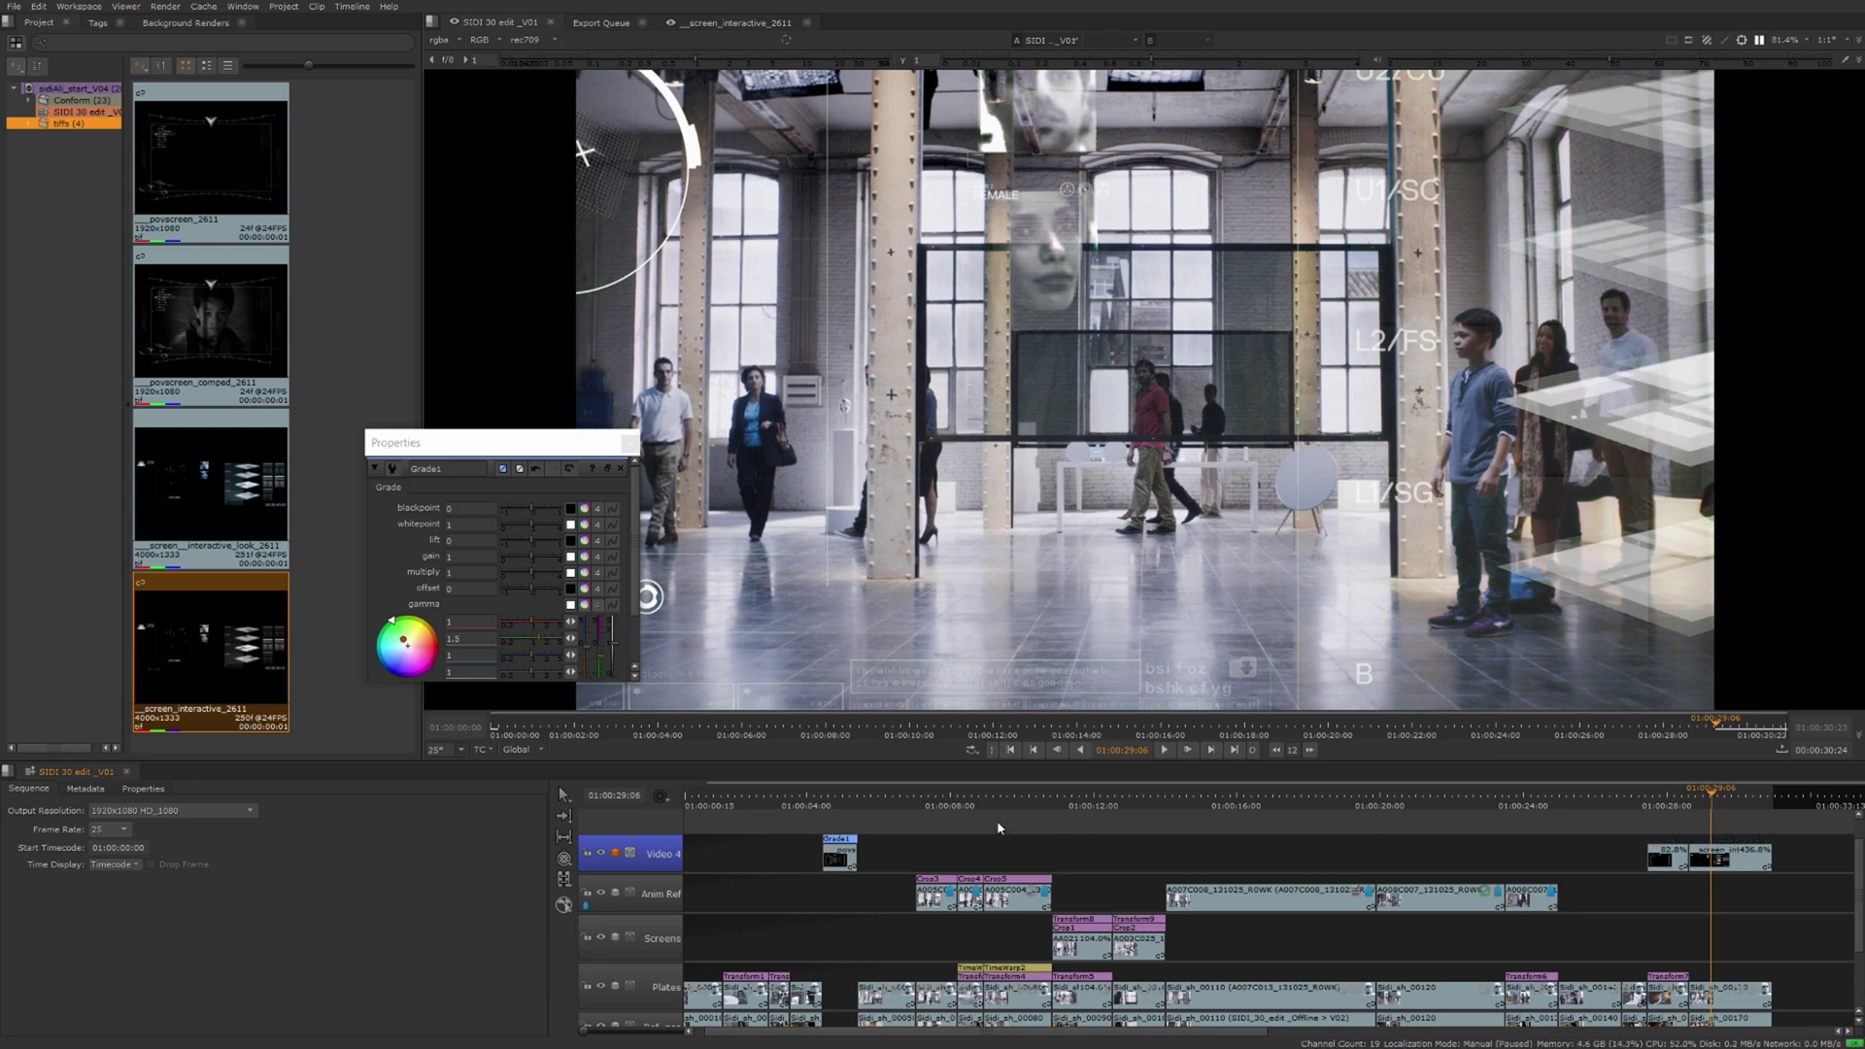
- Save the first povscreen clip's Grade settings as a preset named Green in the sidi presets group
double_click(833, 839)
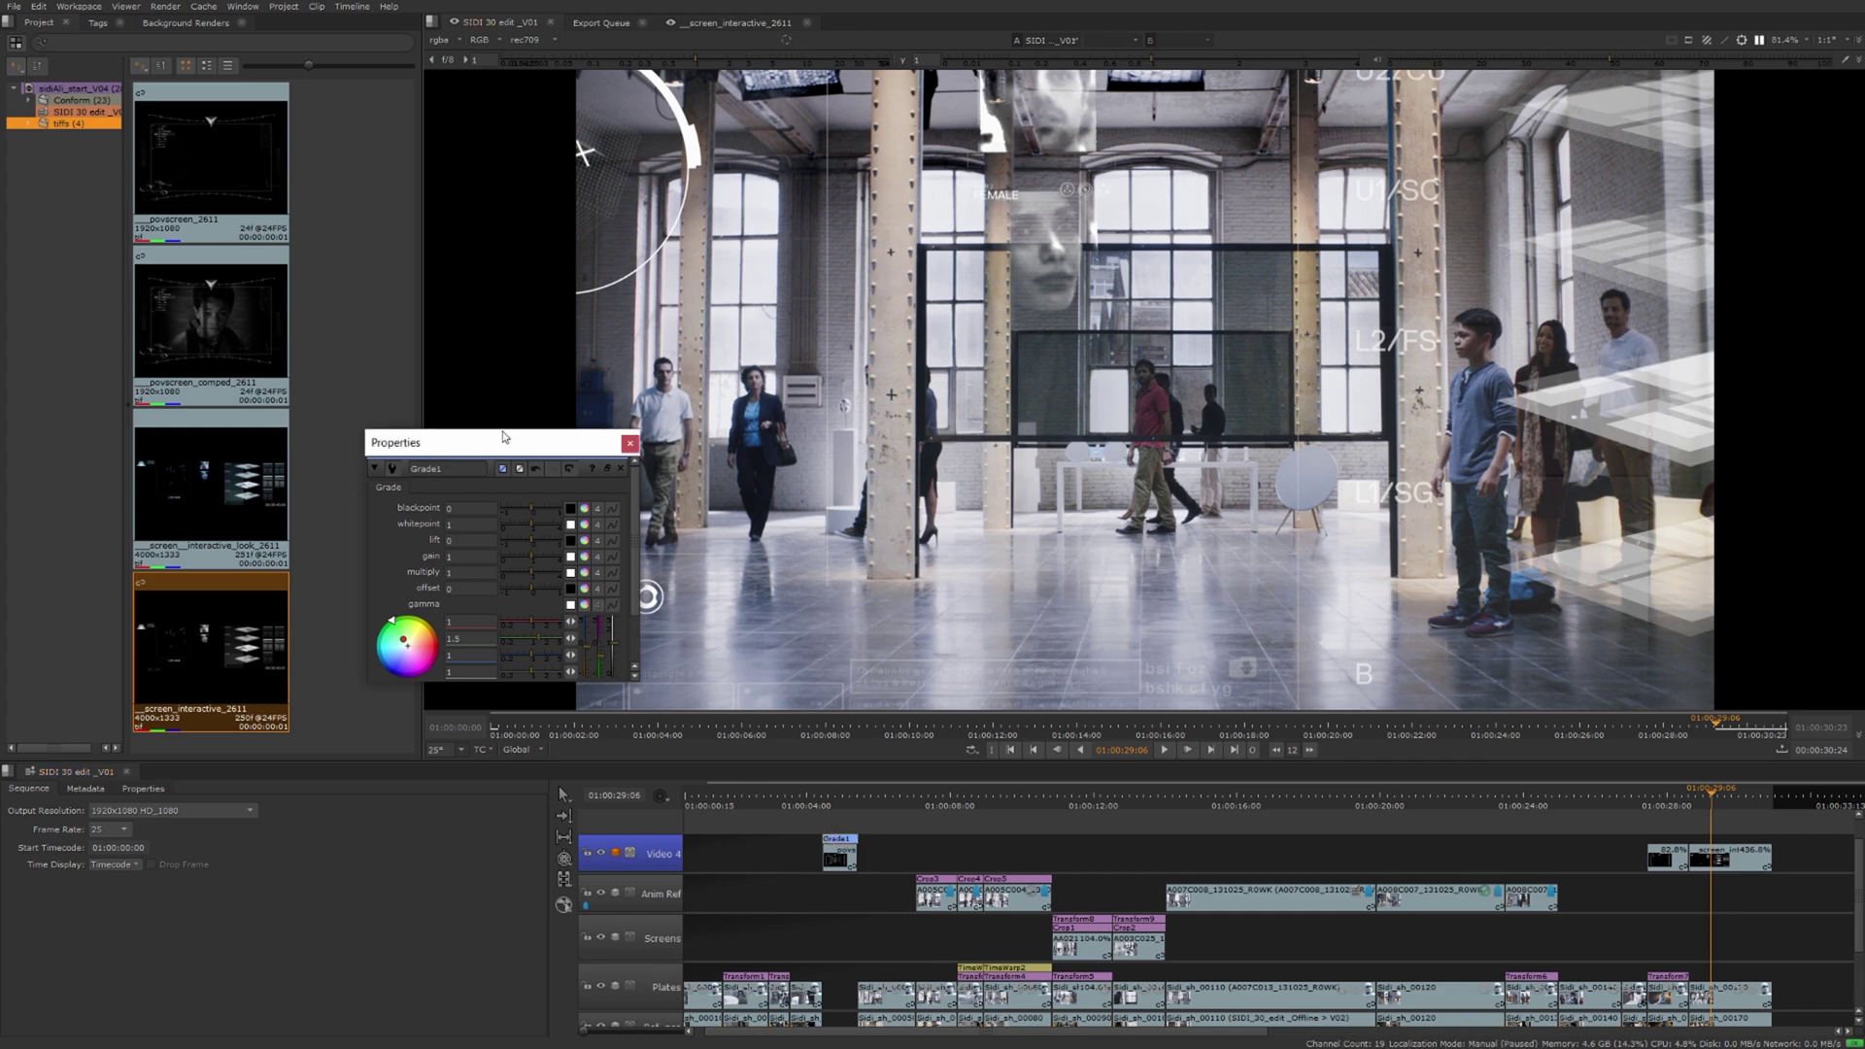
left_click_drag(505, 436, 504, 394)
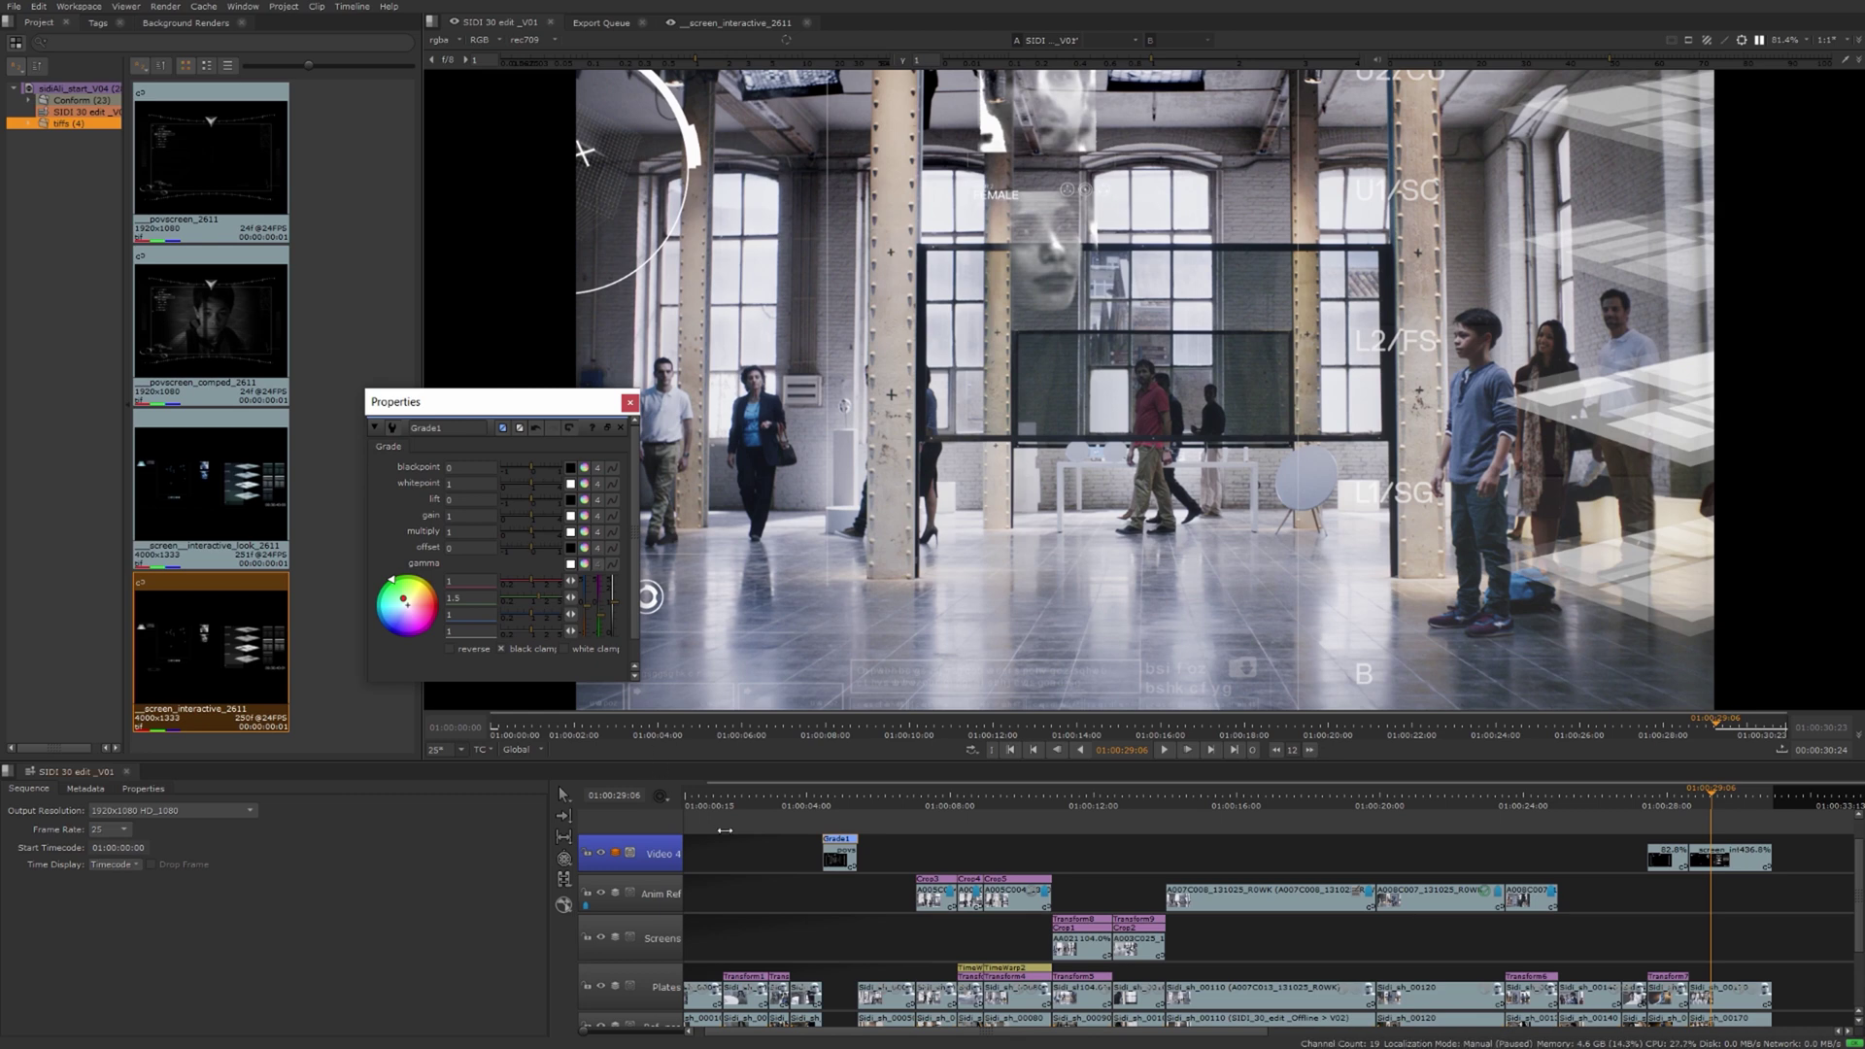
left_click(394, 431)
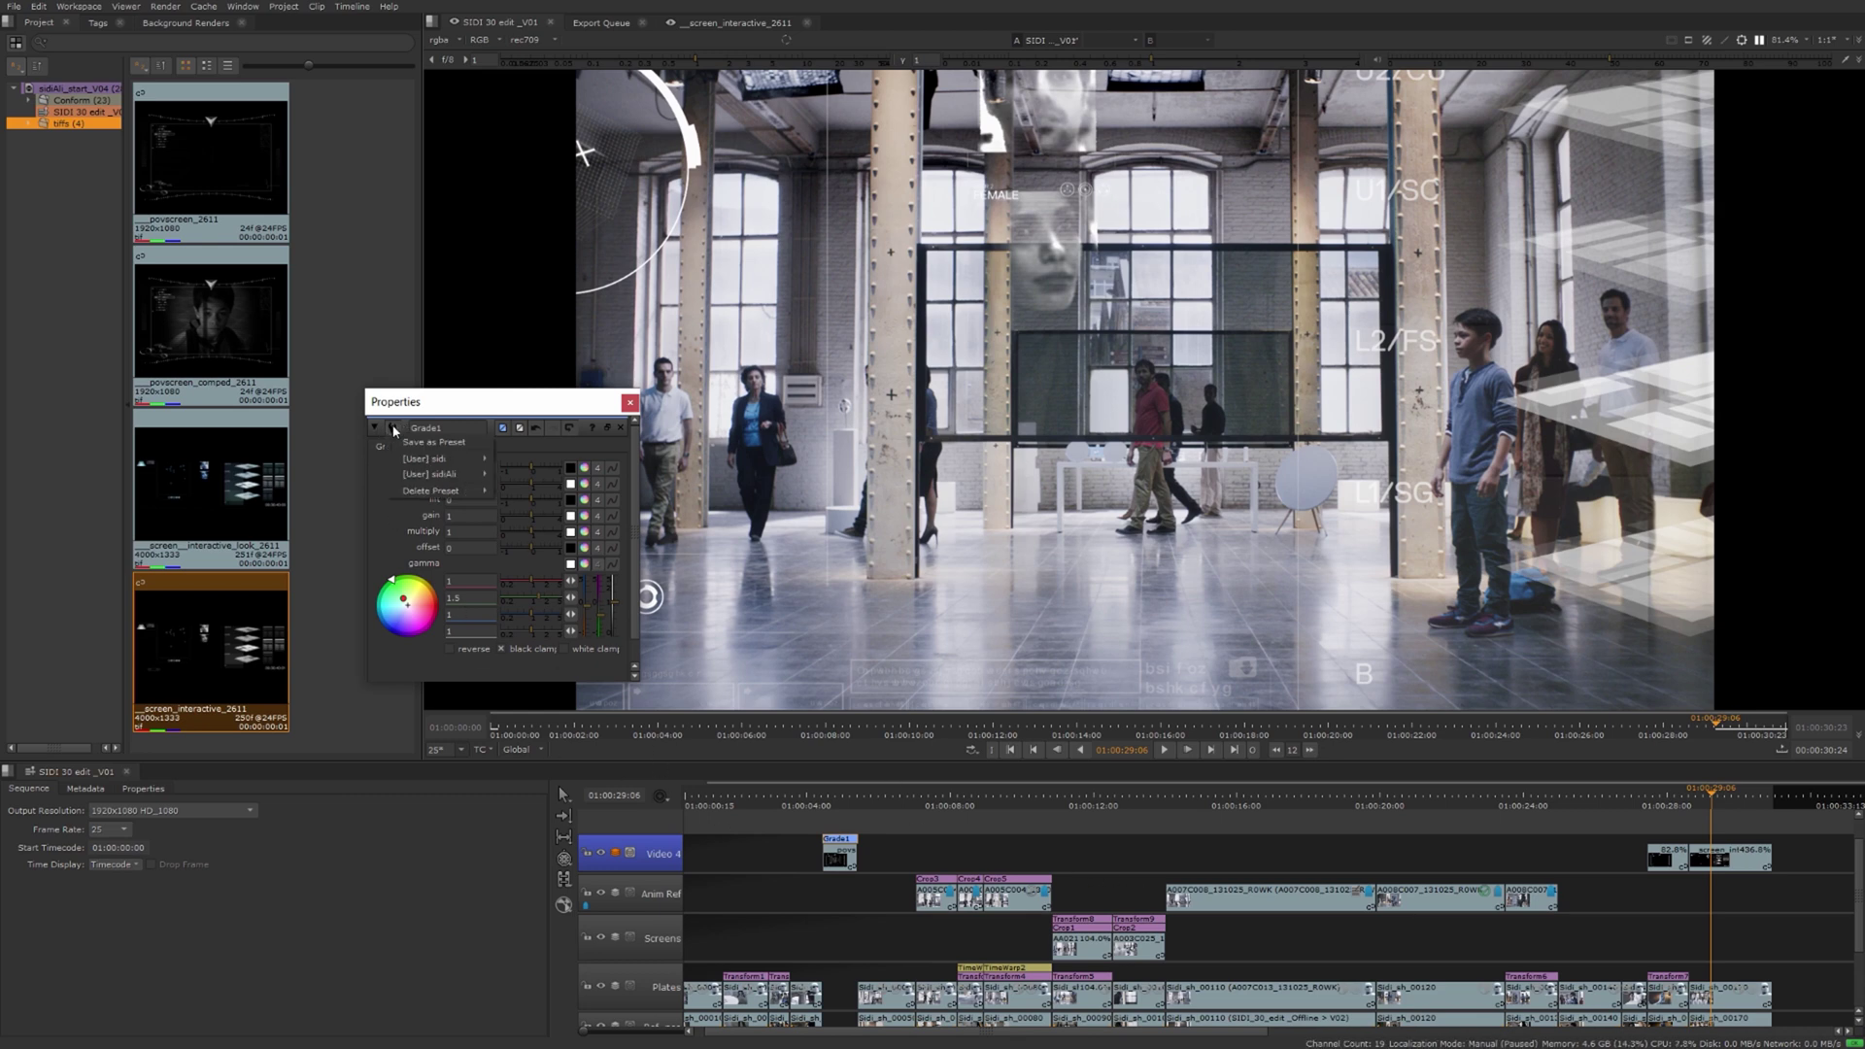
left_click(437, 439)
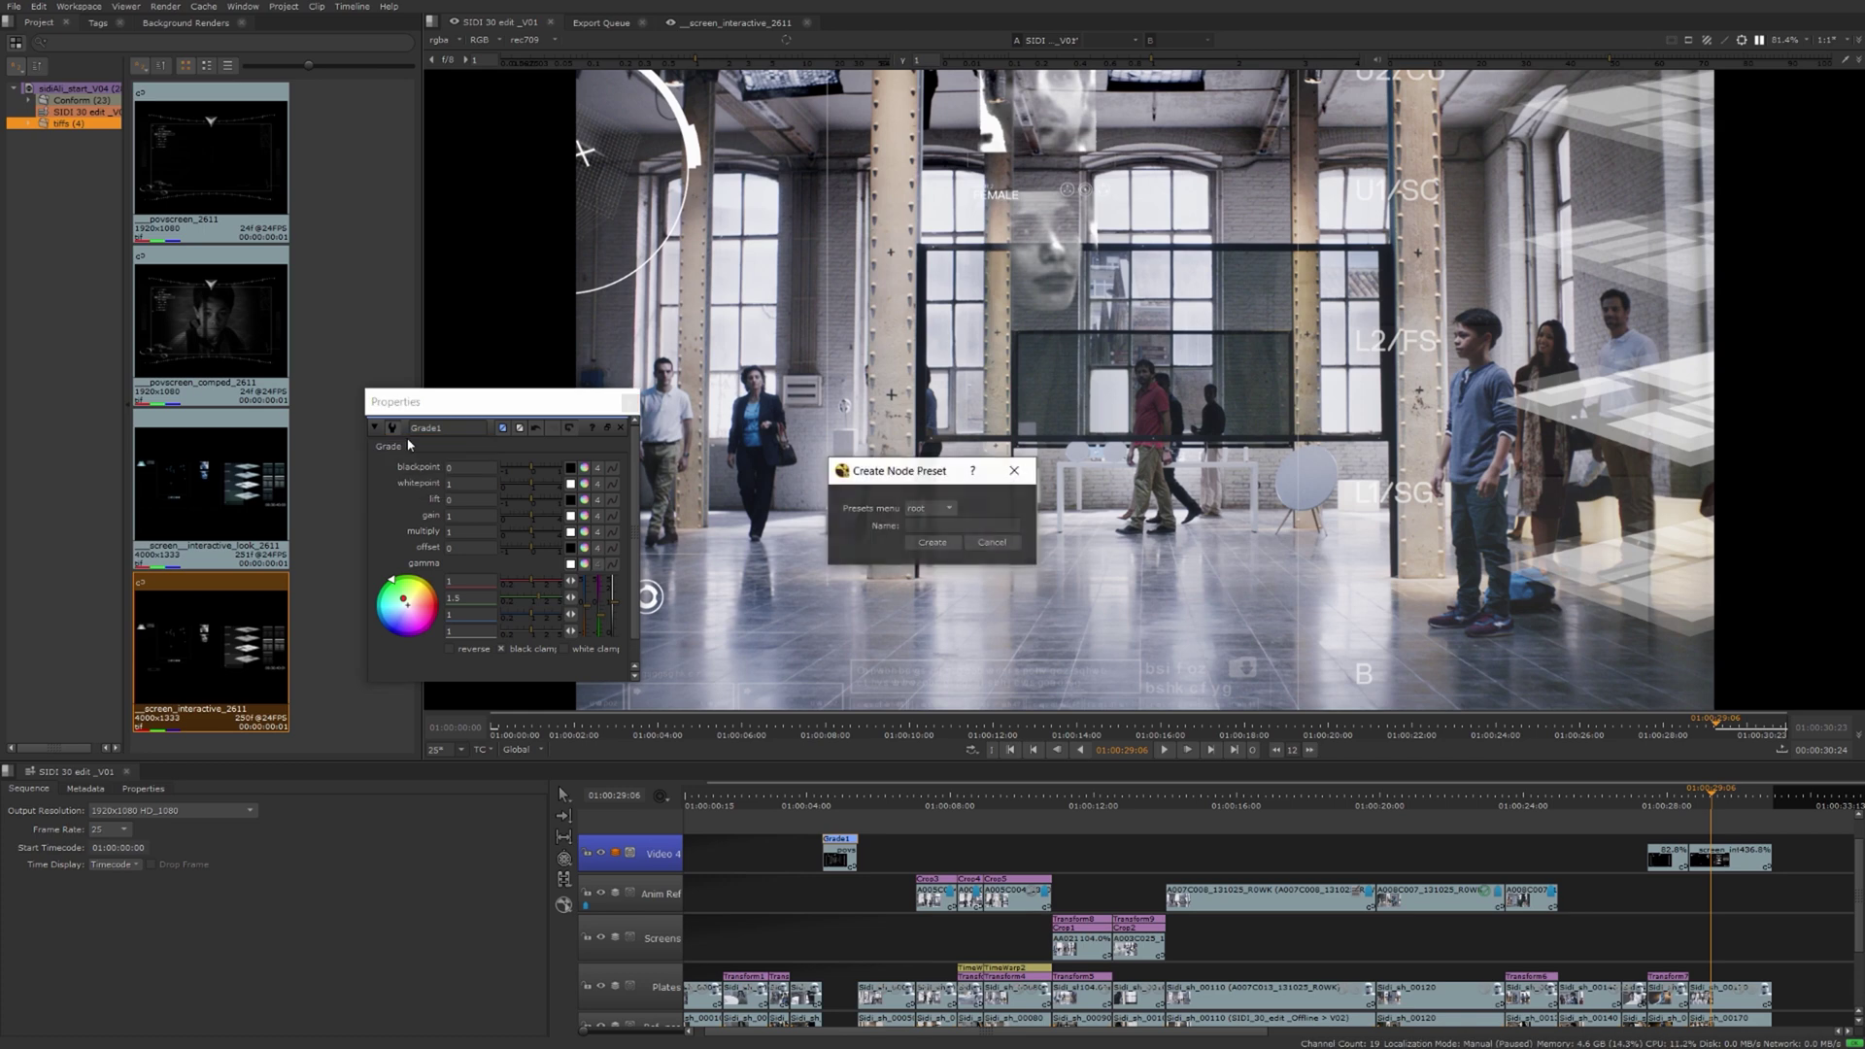
left_click(945, 509)
left_click(947, 540)
left_click(951, 526)
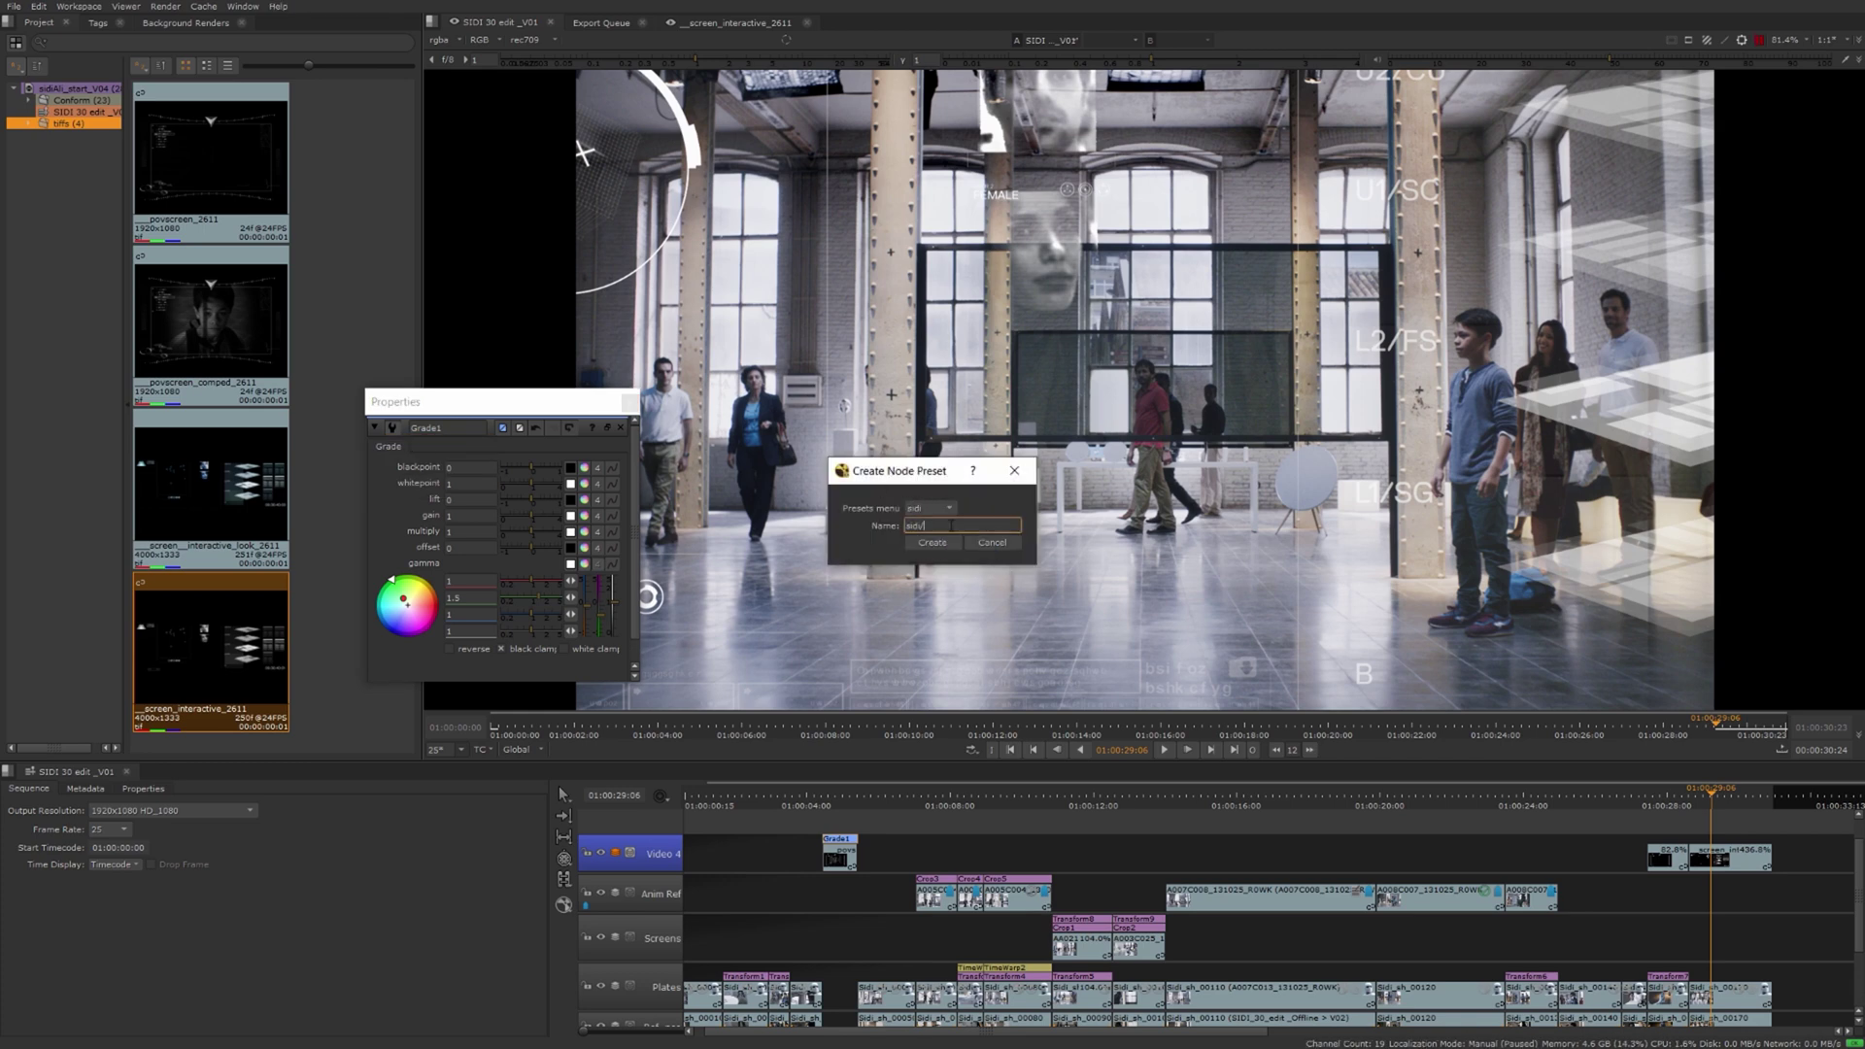
left_click(932, 542)
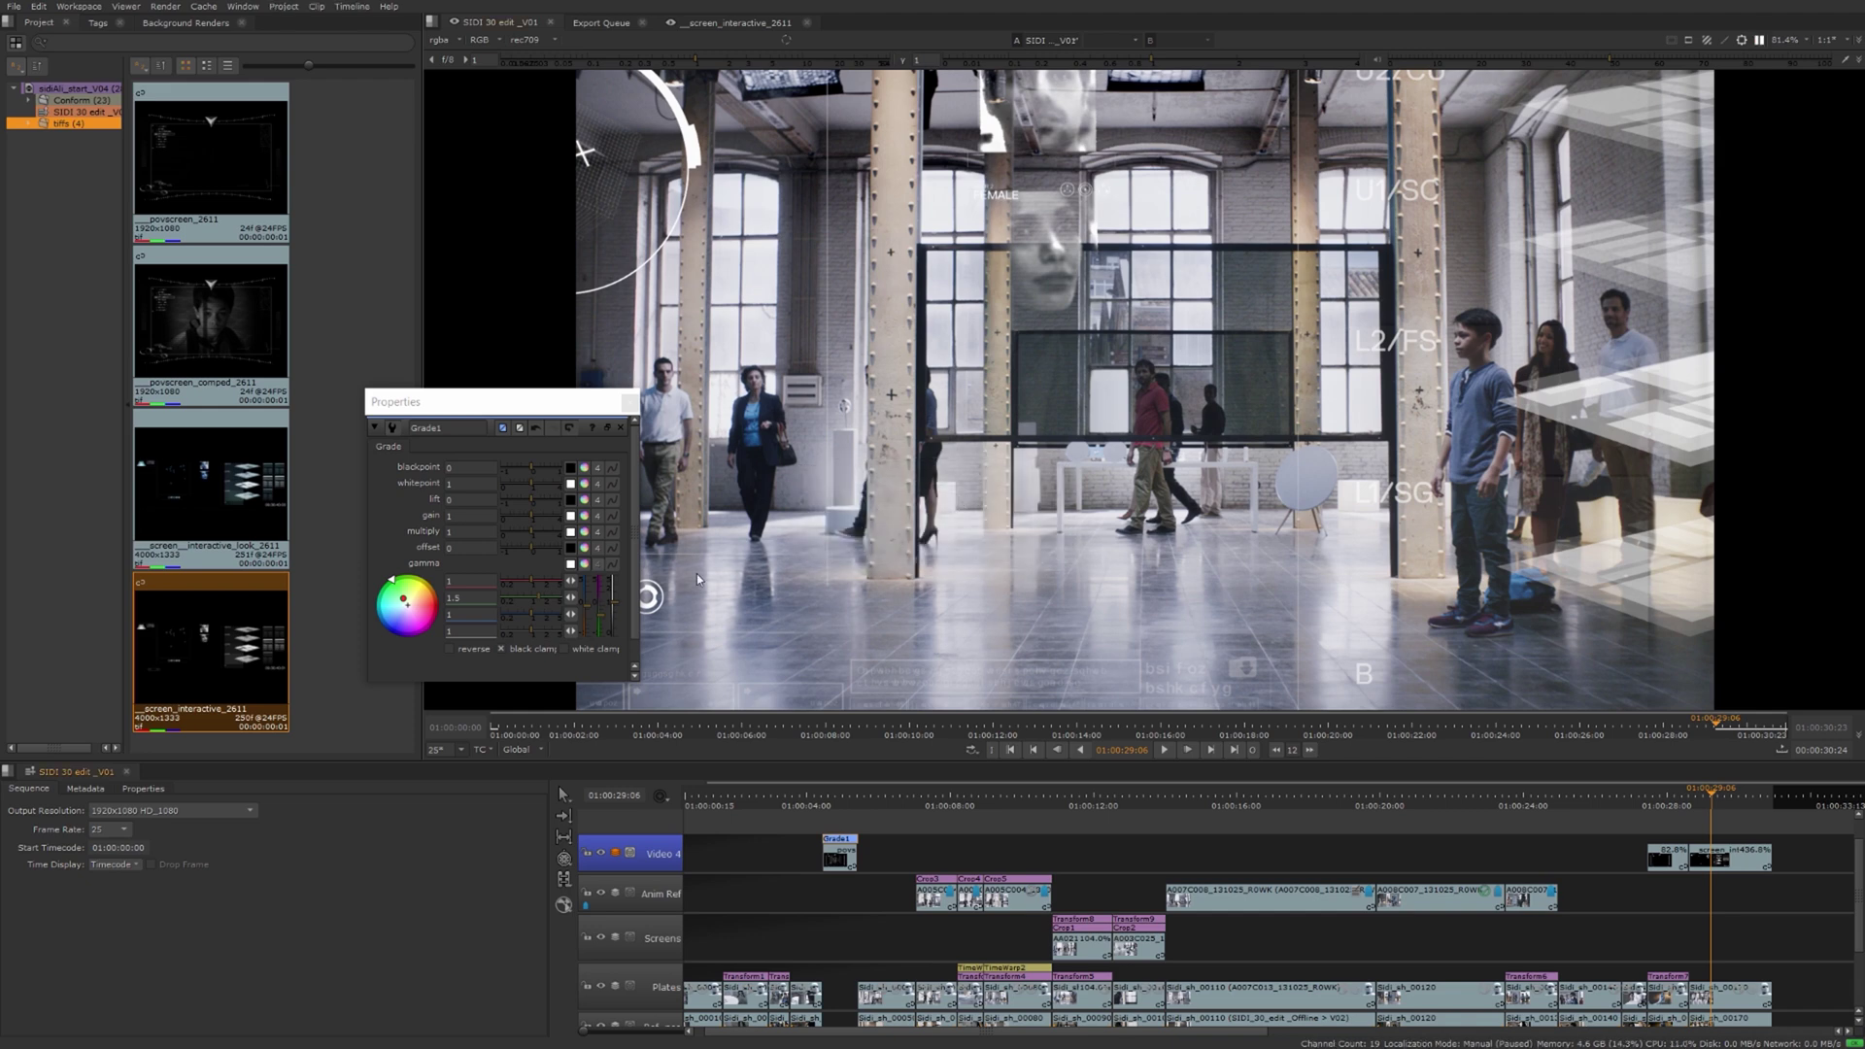
- Add a new Grade effect to the interactive screen clip on Video 4, keeping its properties window clear of the image
left_click(1751, 859)
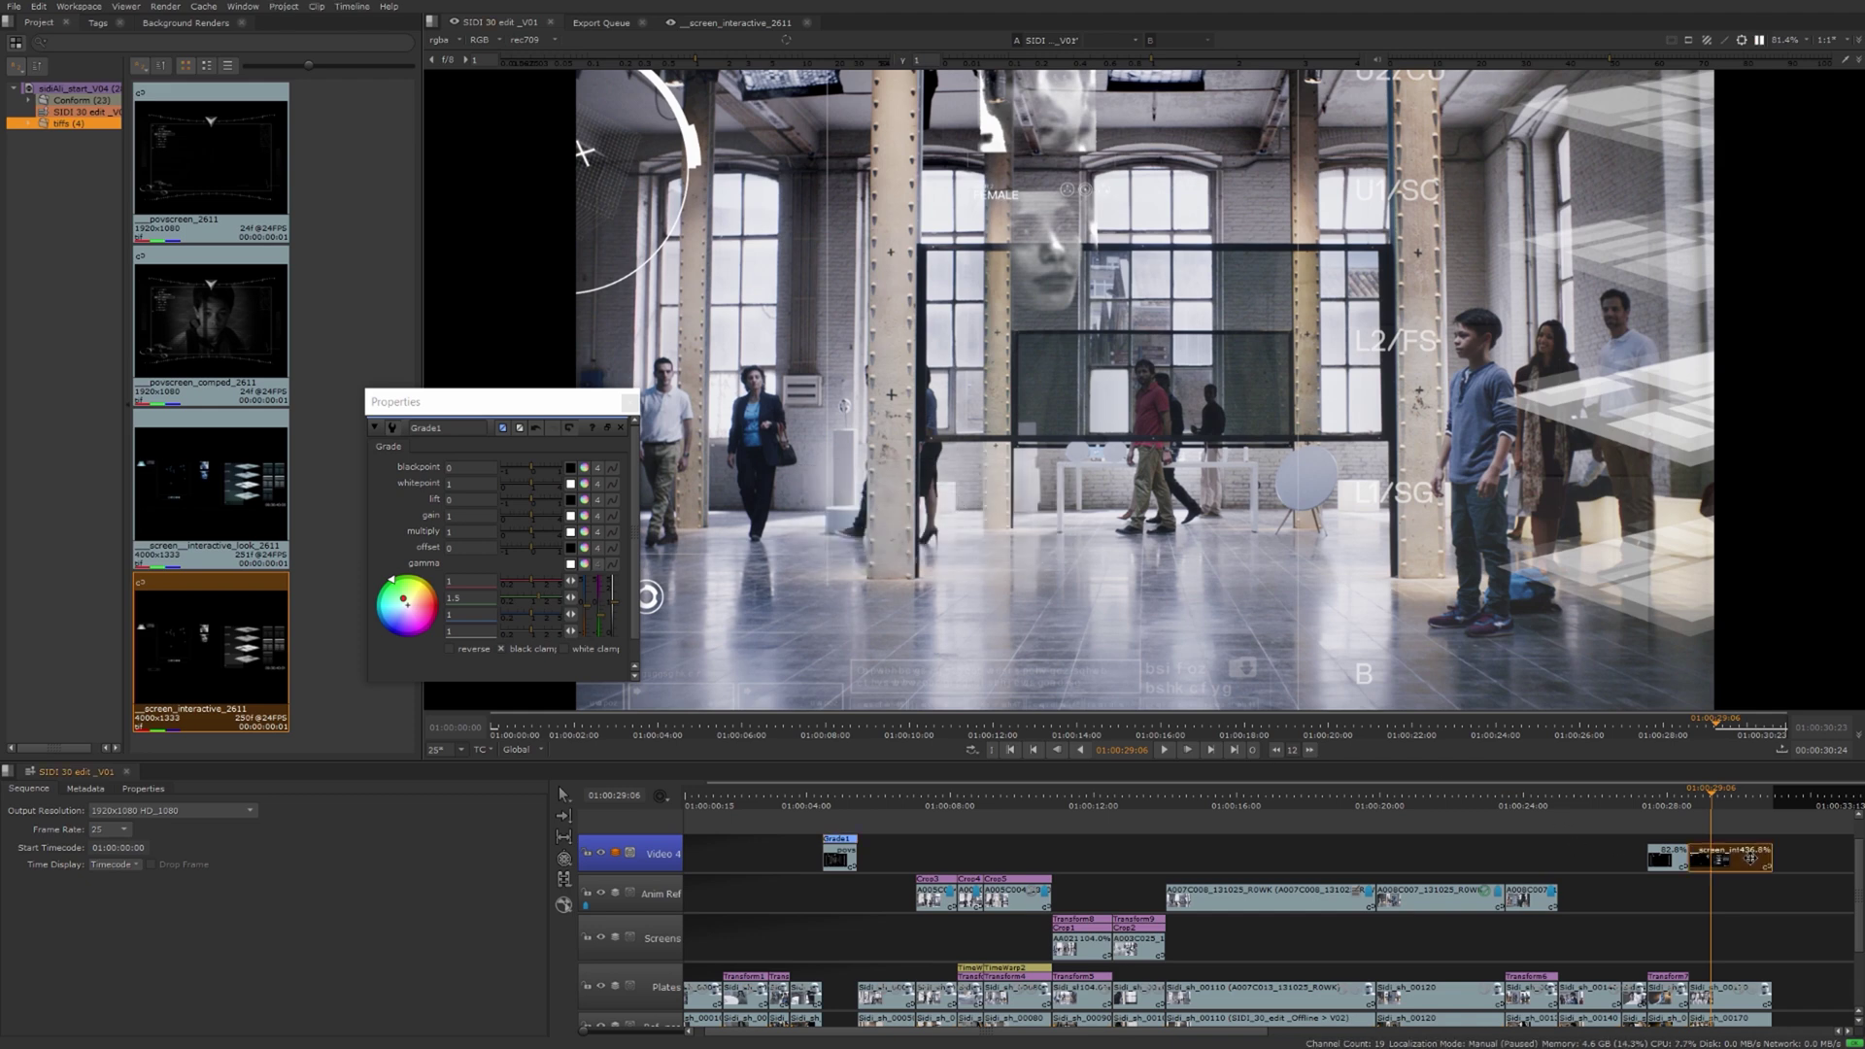
right_click(1751, 859)
mouse_move(1700, 837)
left_click(1554, 911)
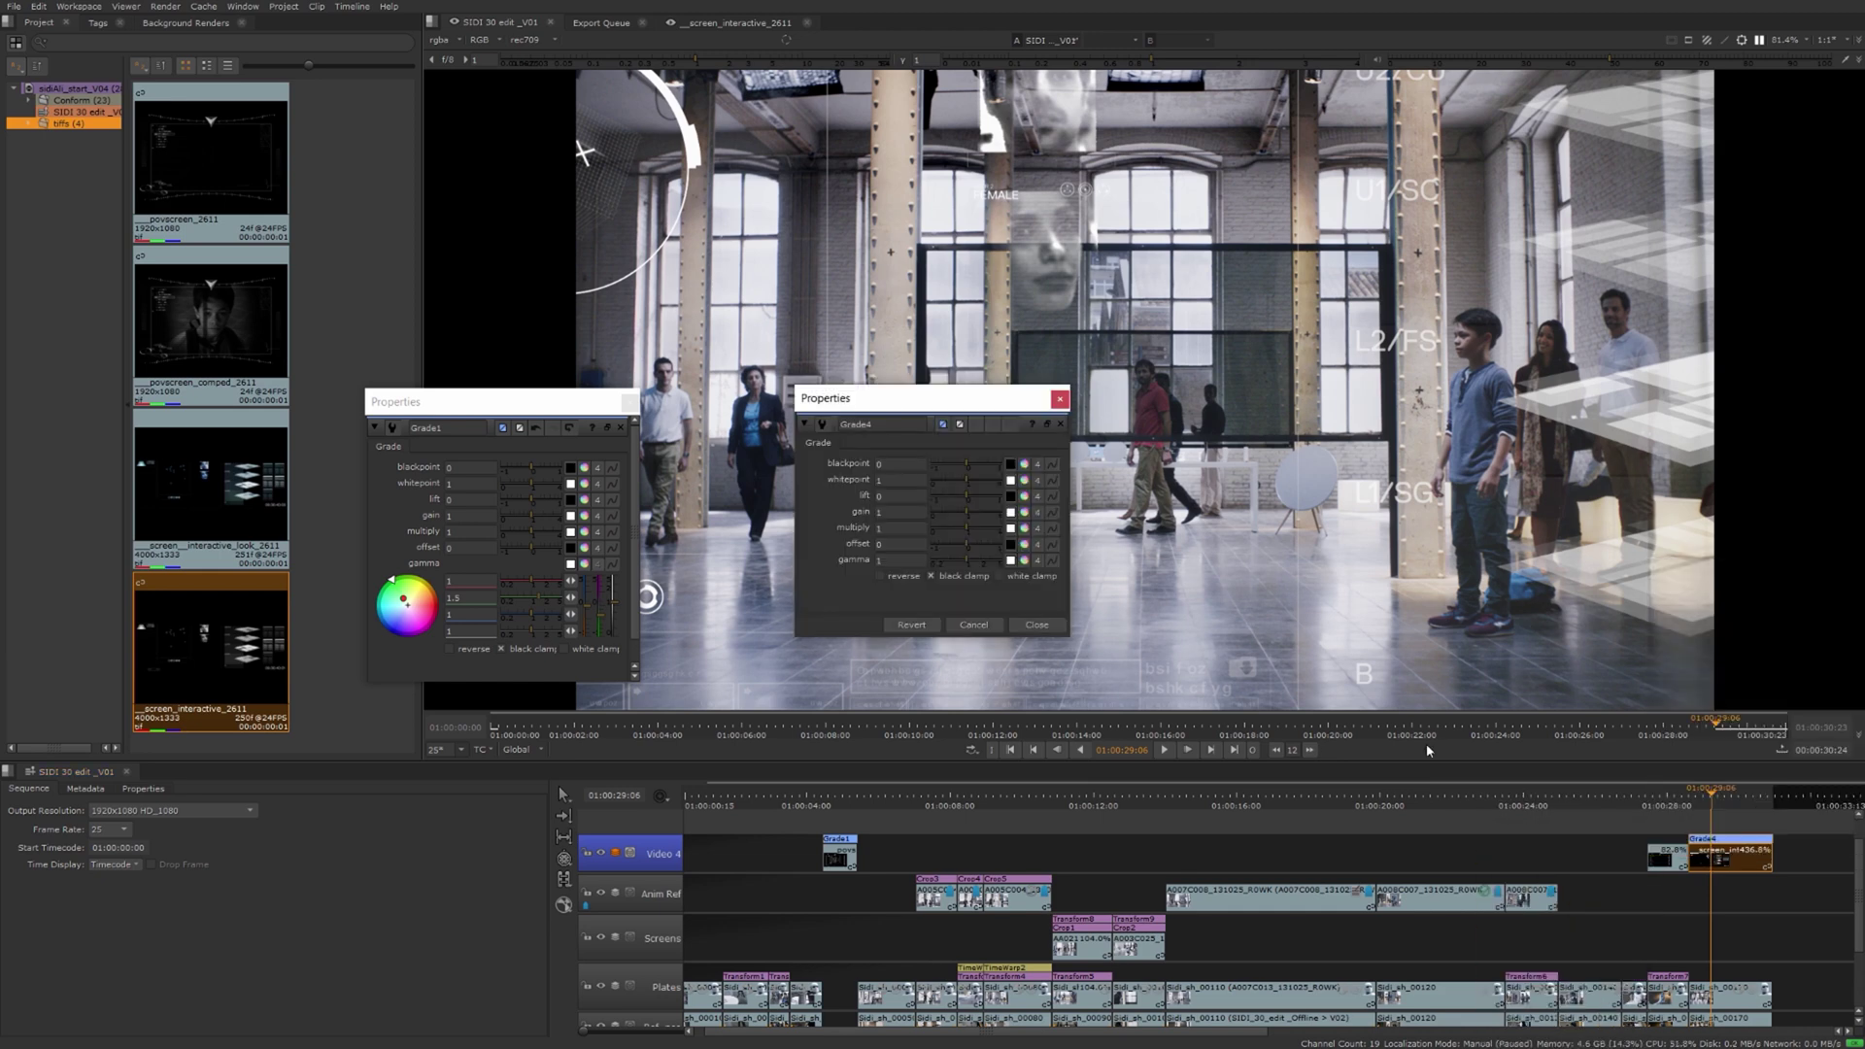
left_click_drag(861, 410, 243, 230)
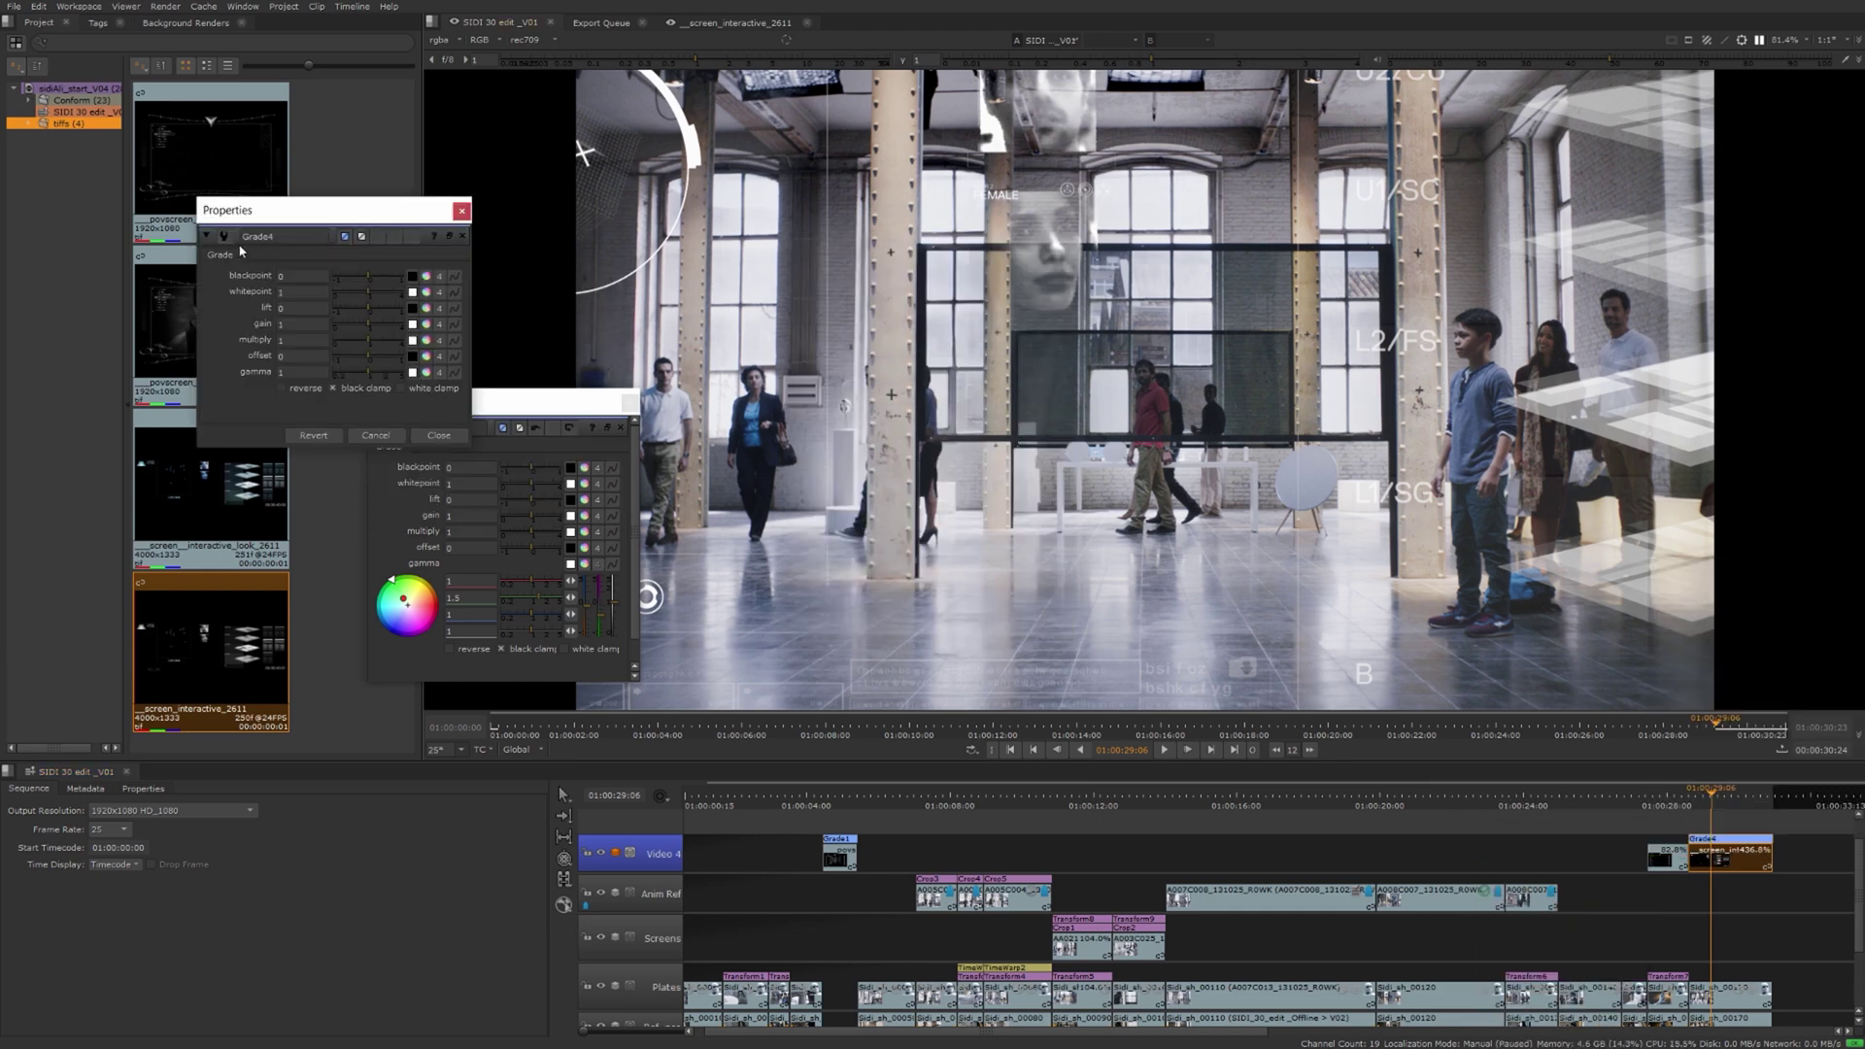
- Apply the Green preset from the sidi group to the interactive screen clip's Grade effect and close both Grade properties windows
left_click(226, 240)
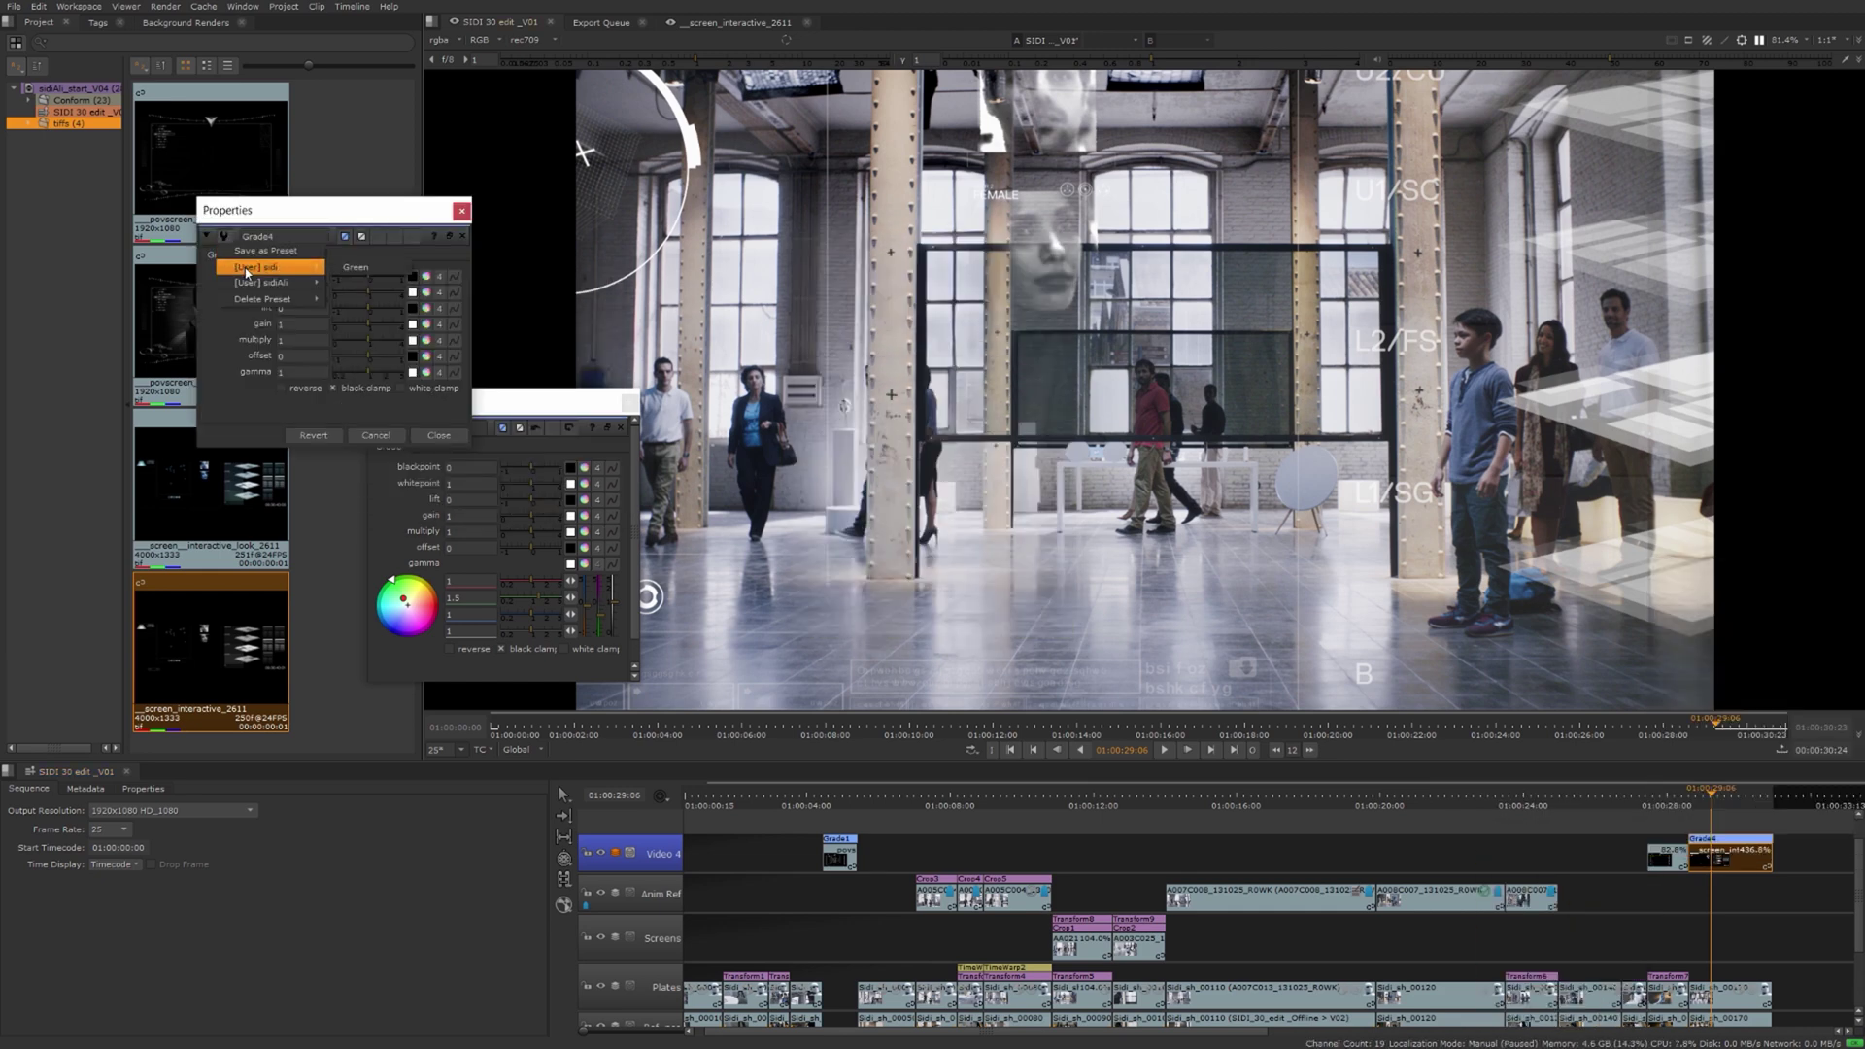
mouse_move(251, 270)
left_click(396, 272)
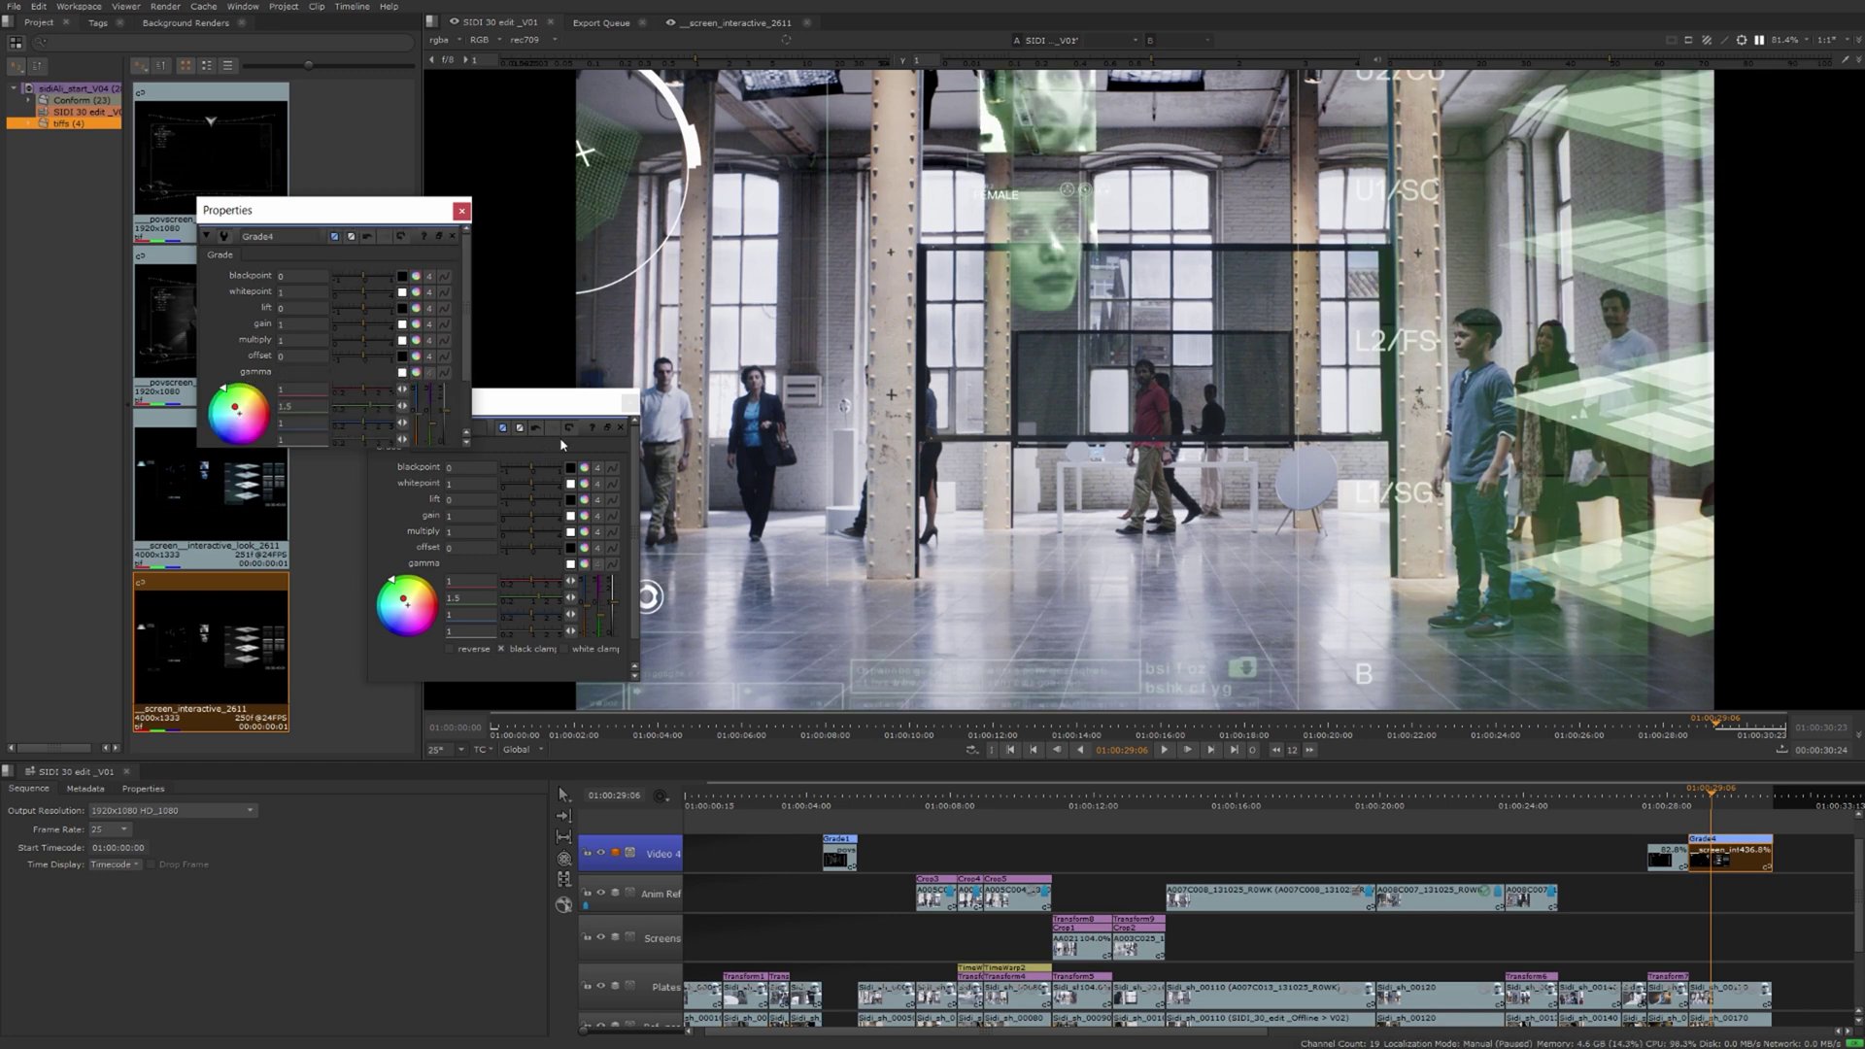
left_click_drag(387, 211, 541, 129)
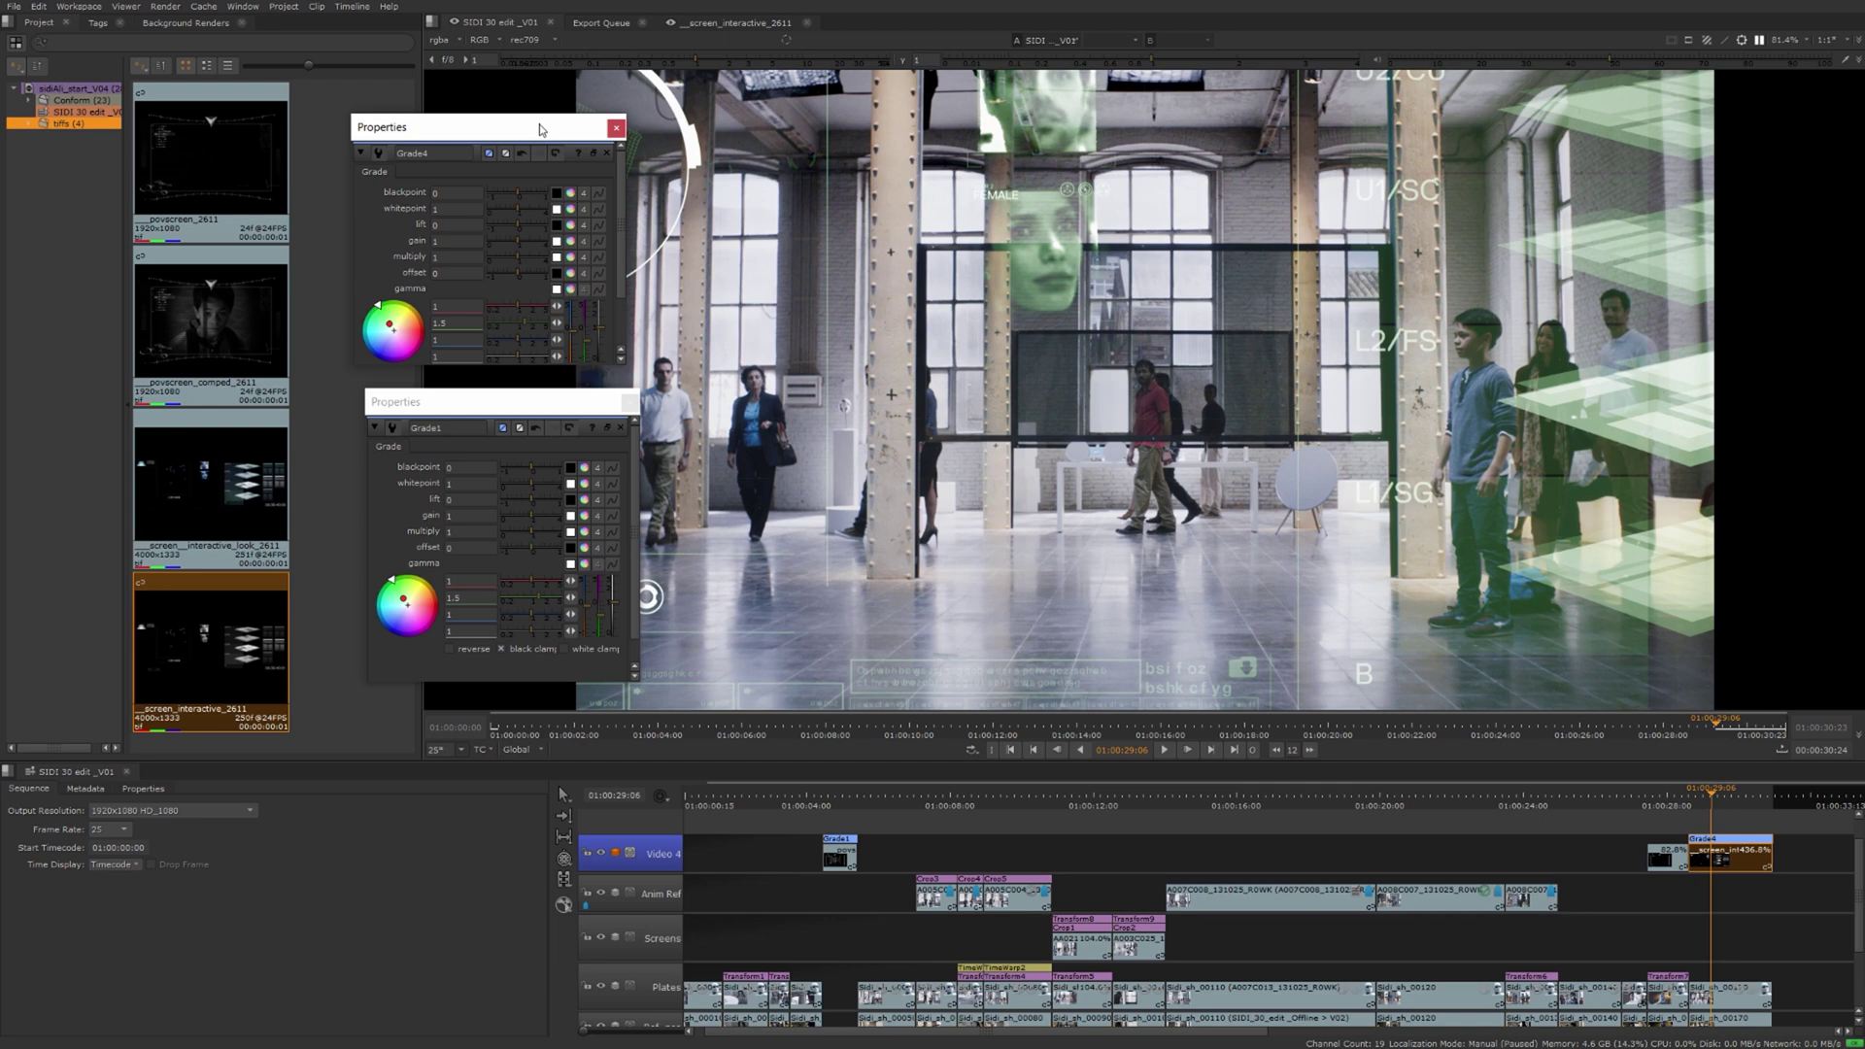
left_click(616, 128)
left_click(631, 404)
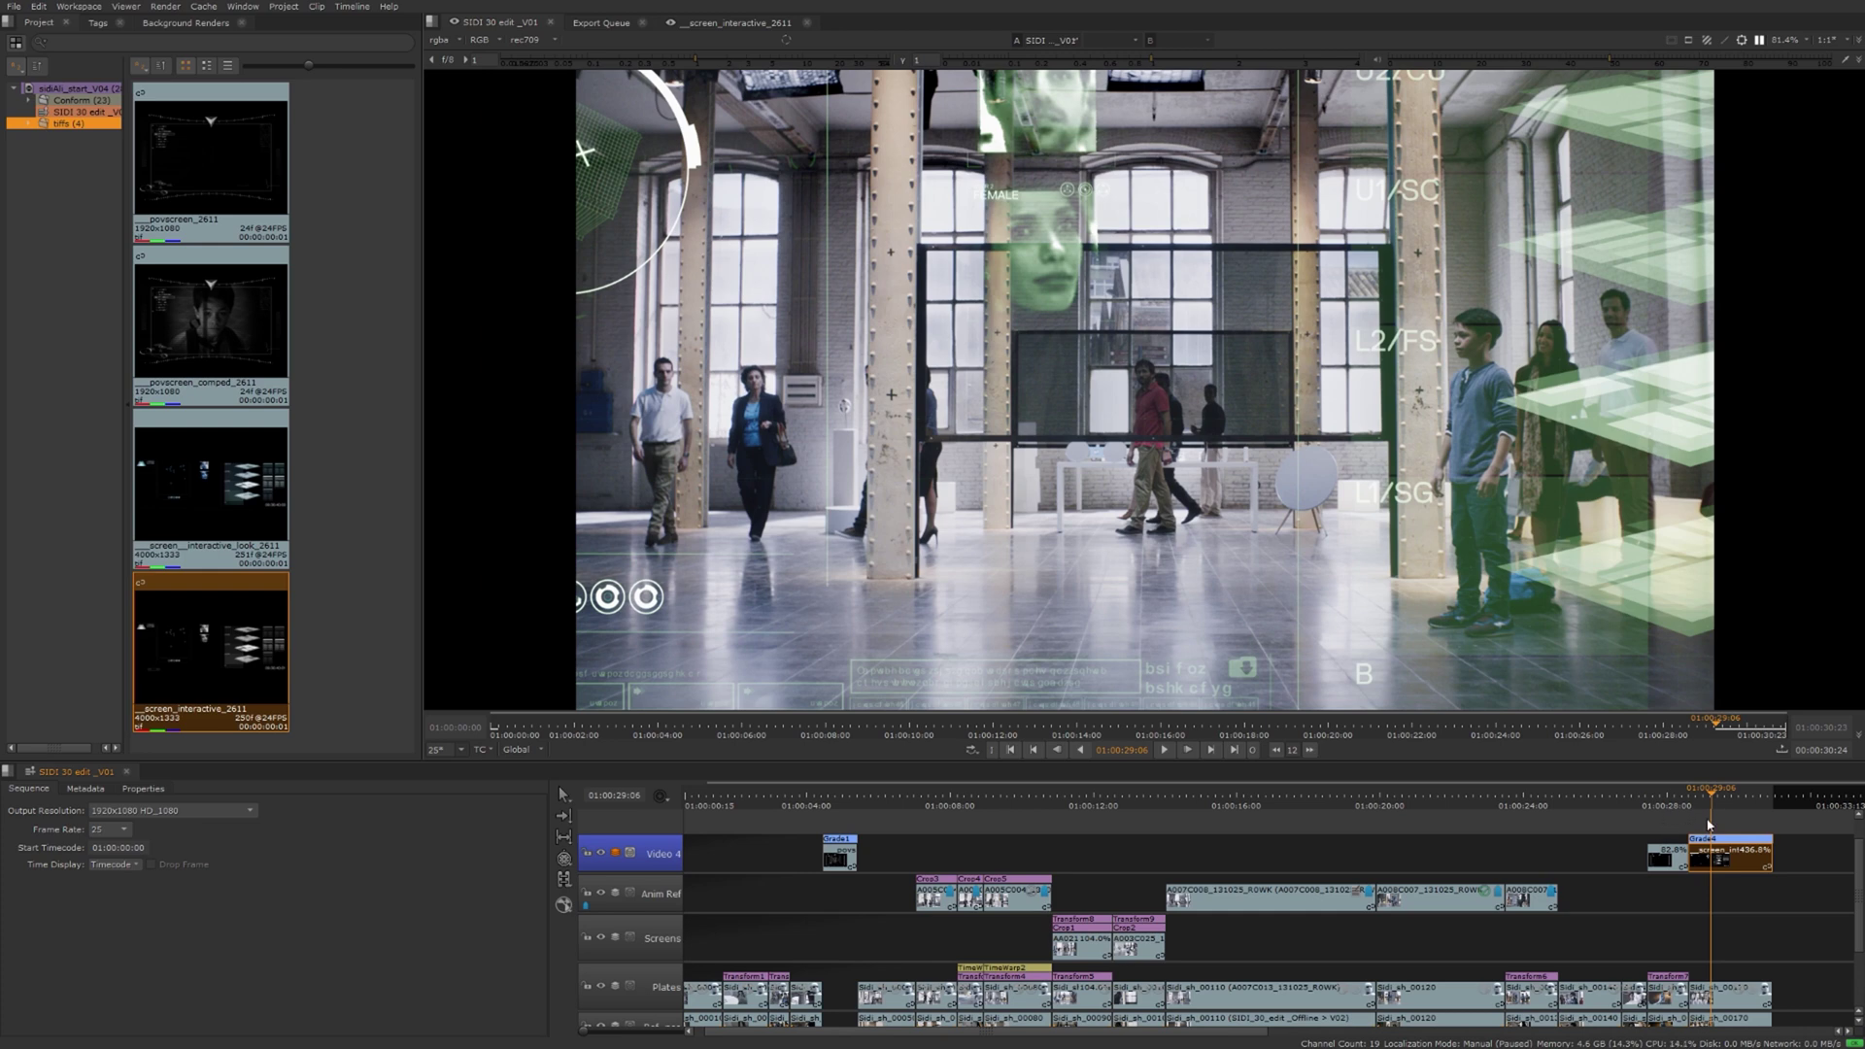
- Add a Transform effect to the interactive screen clip on Video 4, keeping its properties window off the image
scroll(1409, 572, "down", 2)
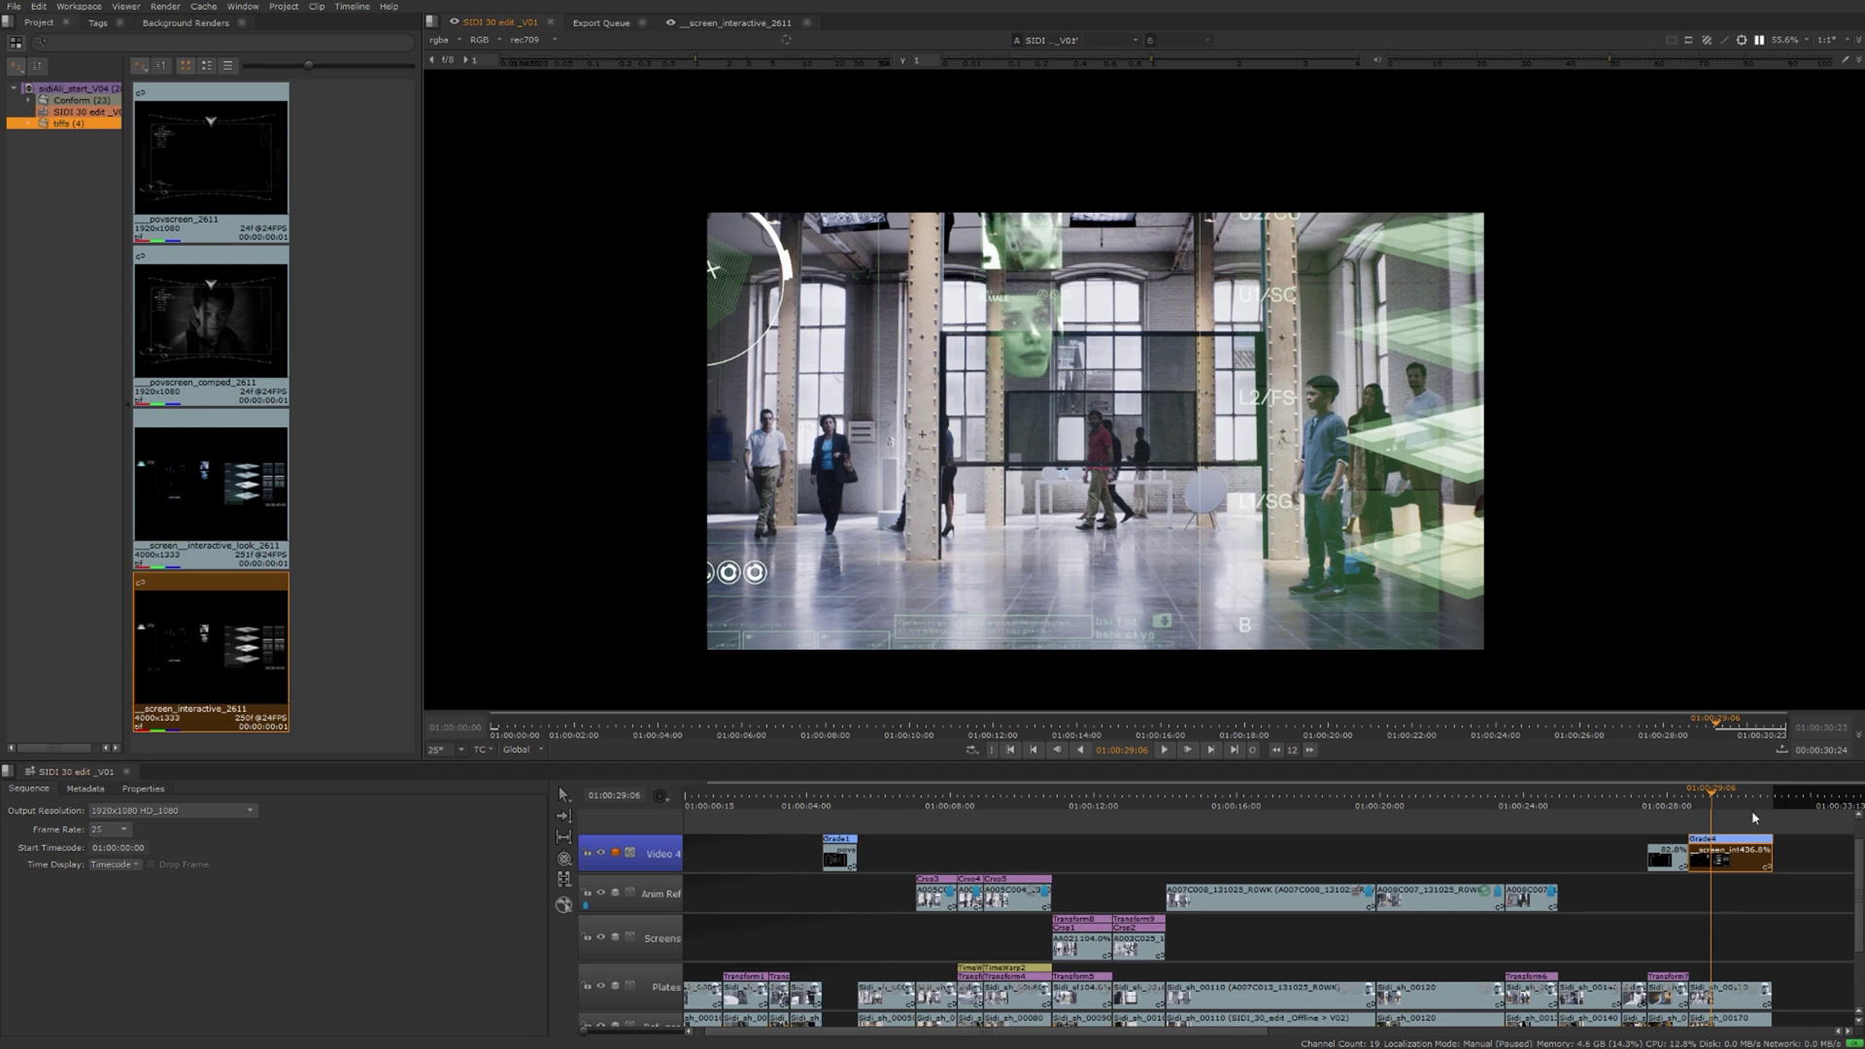
right_click(1743, 860)
mouse_move(1710, 847)
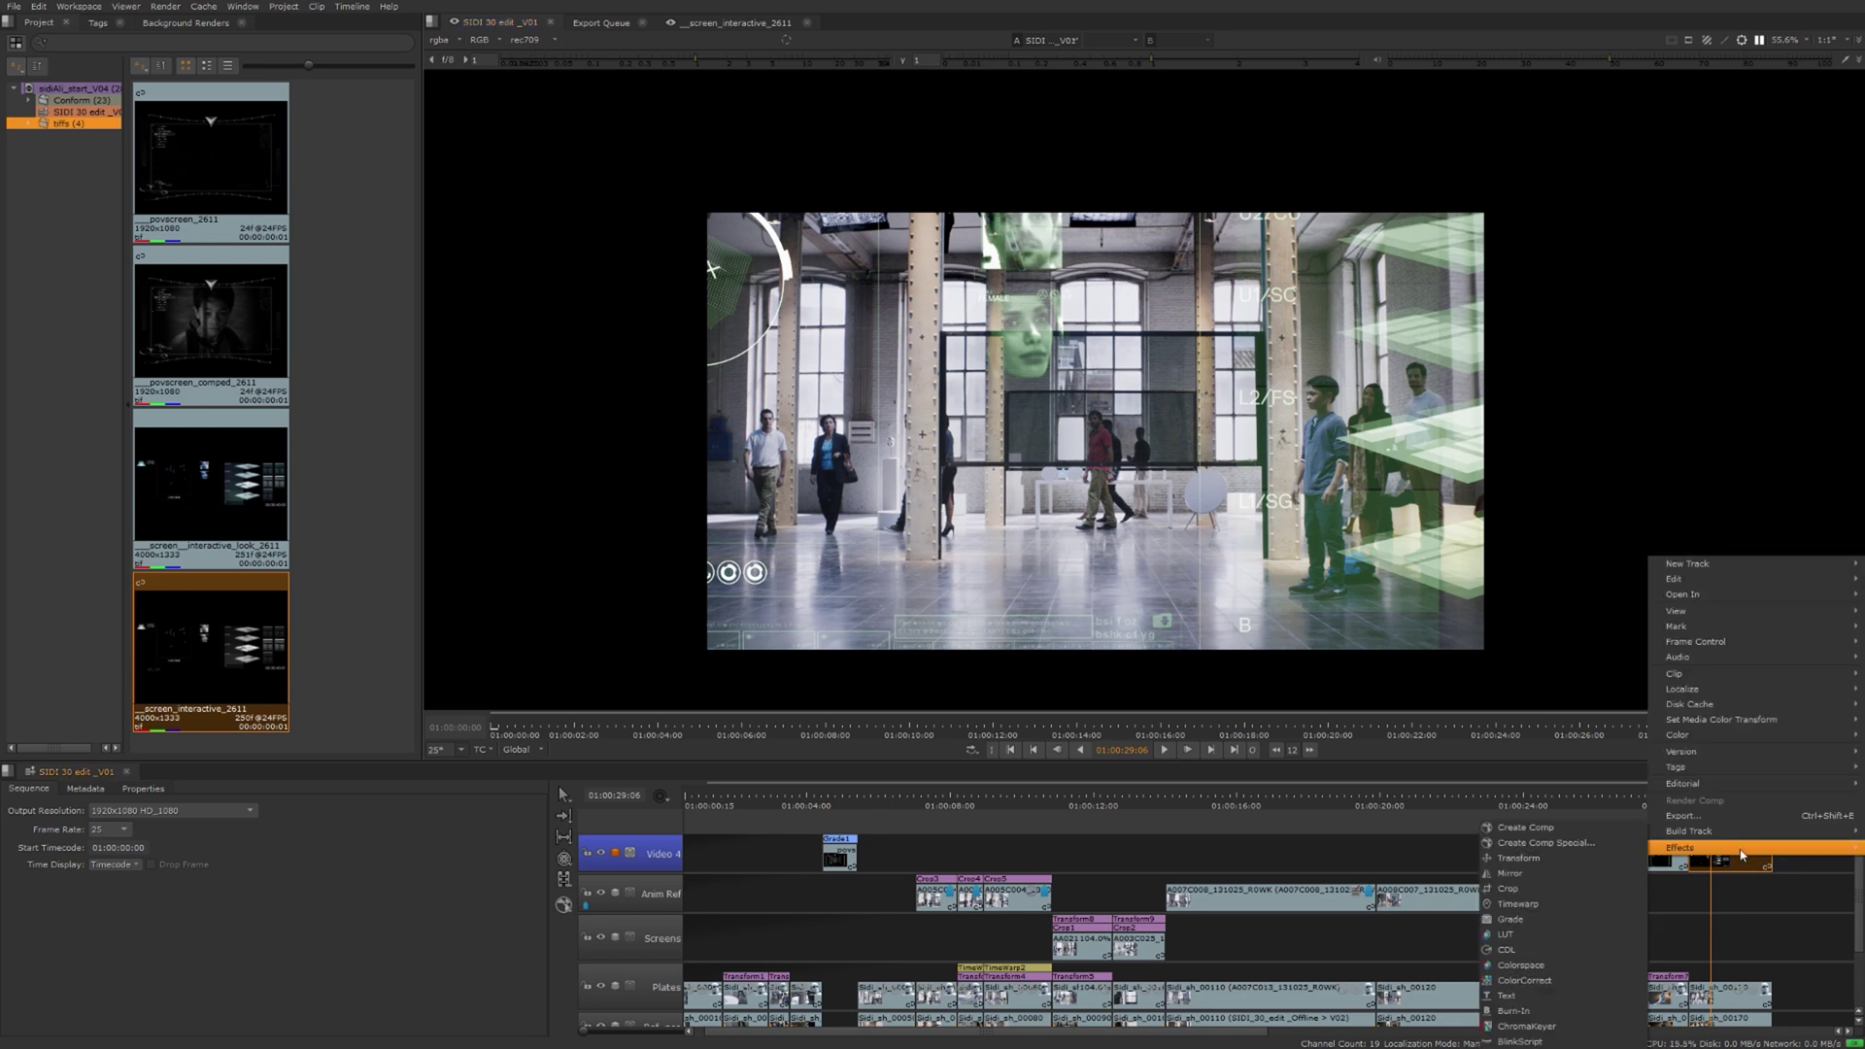
left_click(1564, 849)
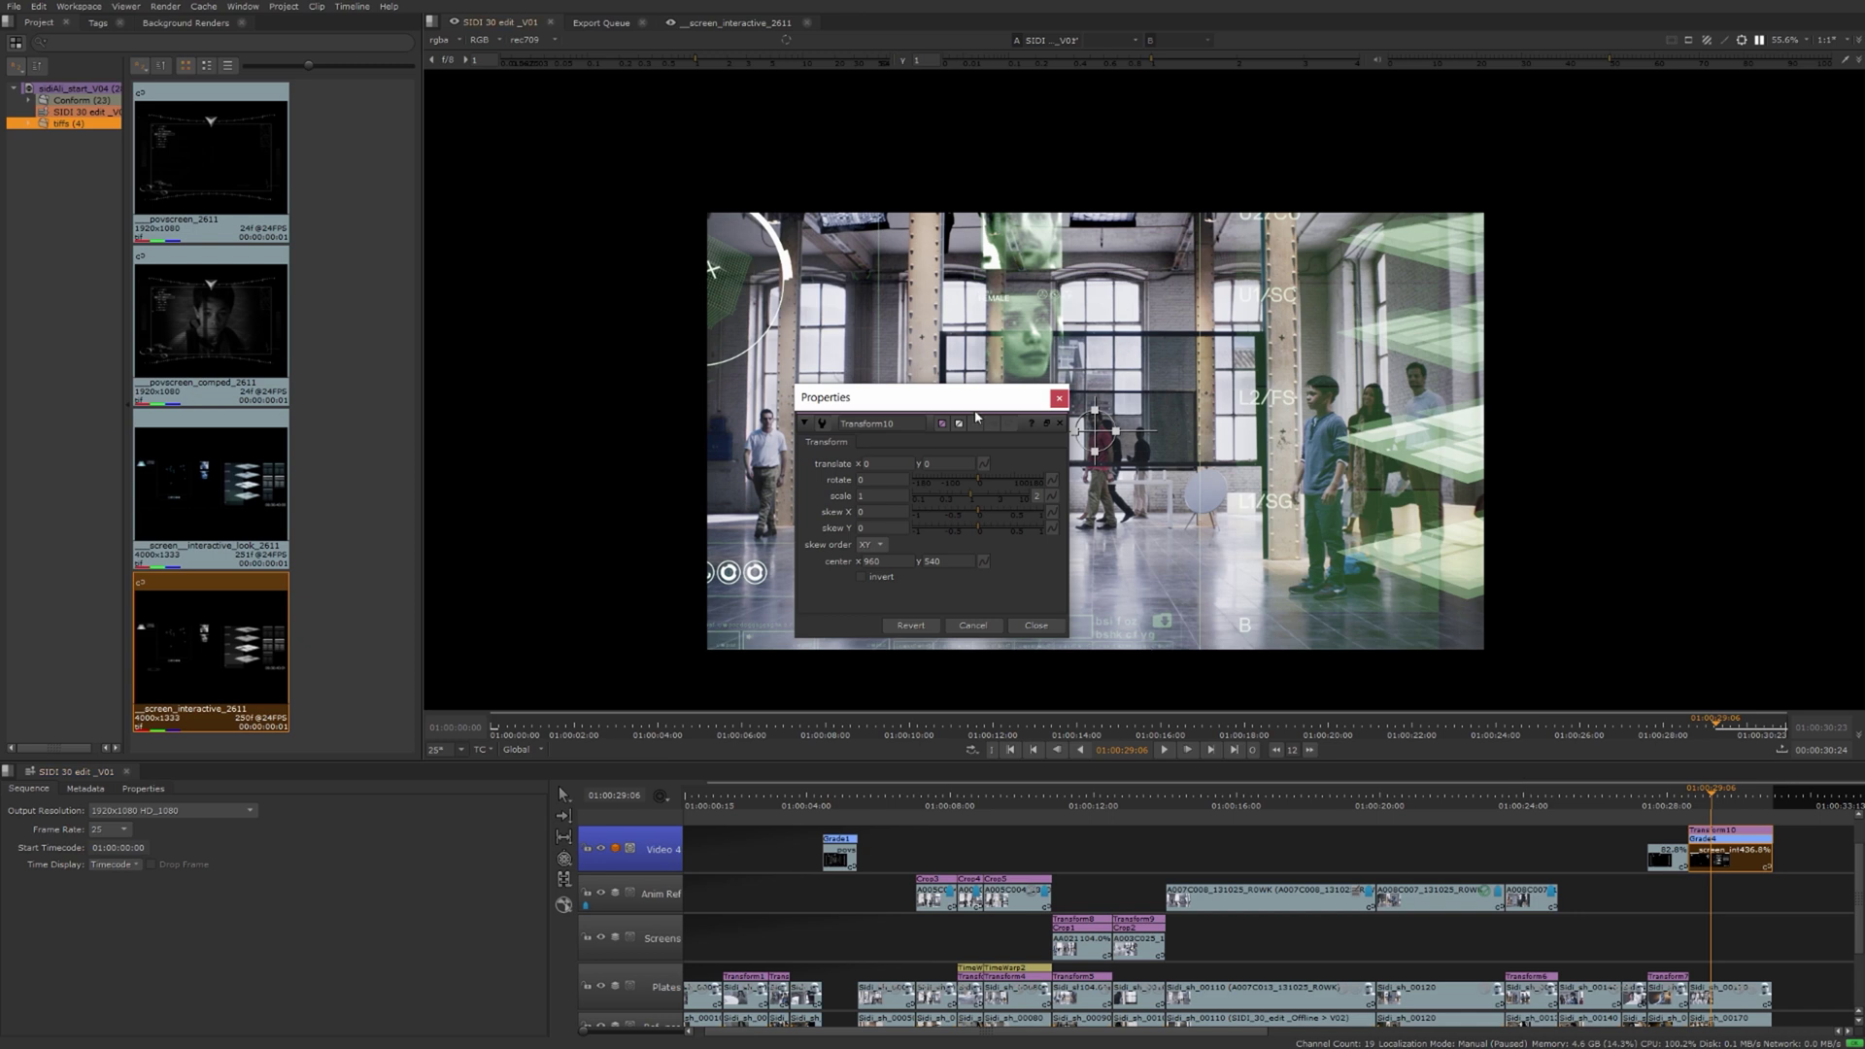
left_click_drag(976, 398, 605, 393)
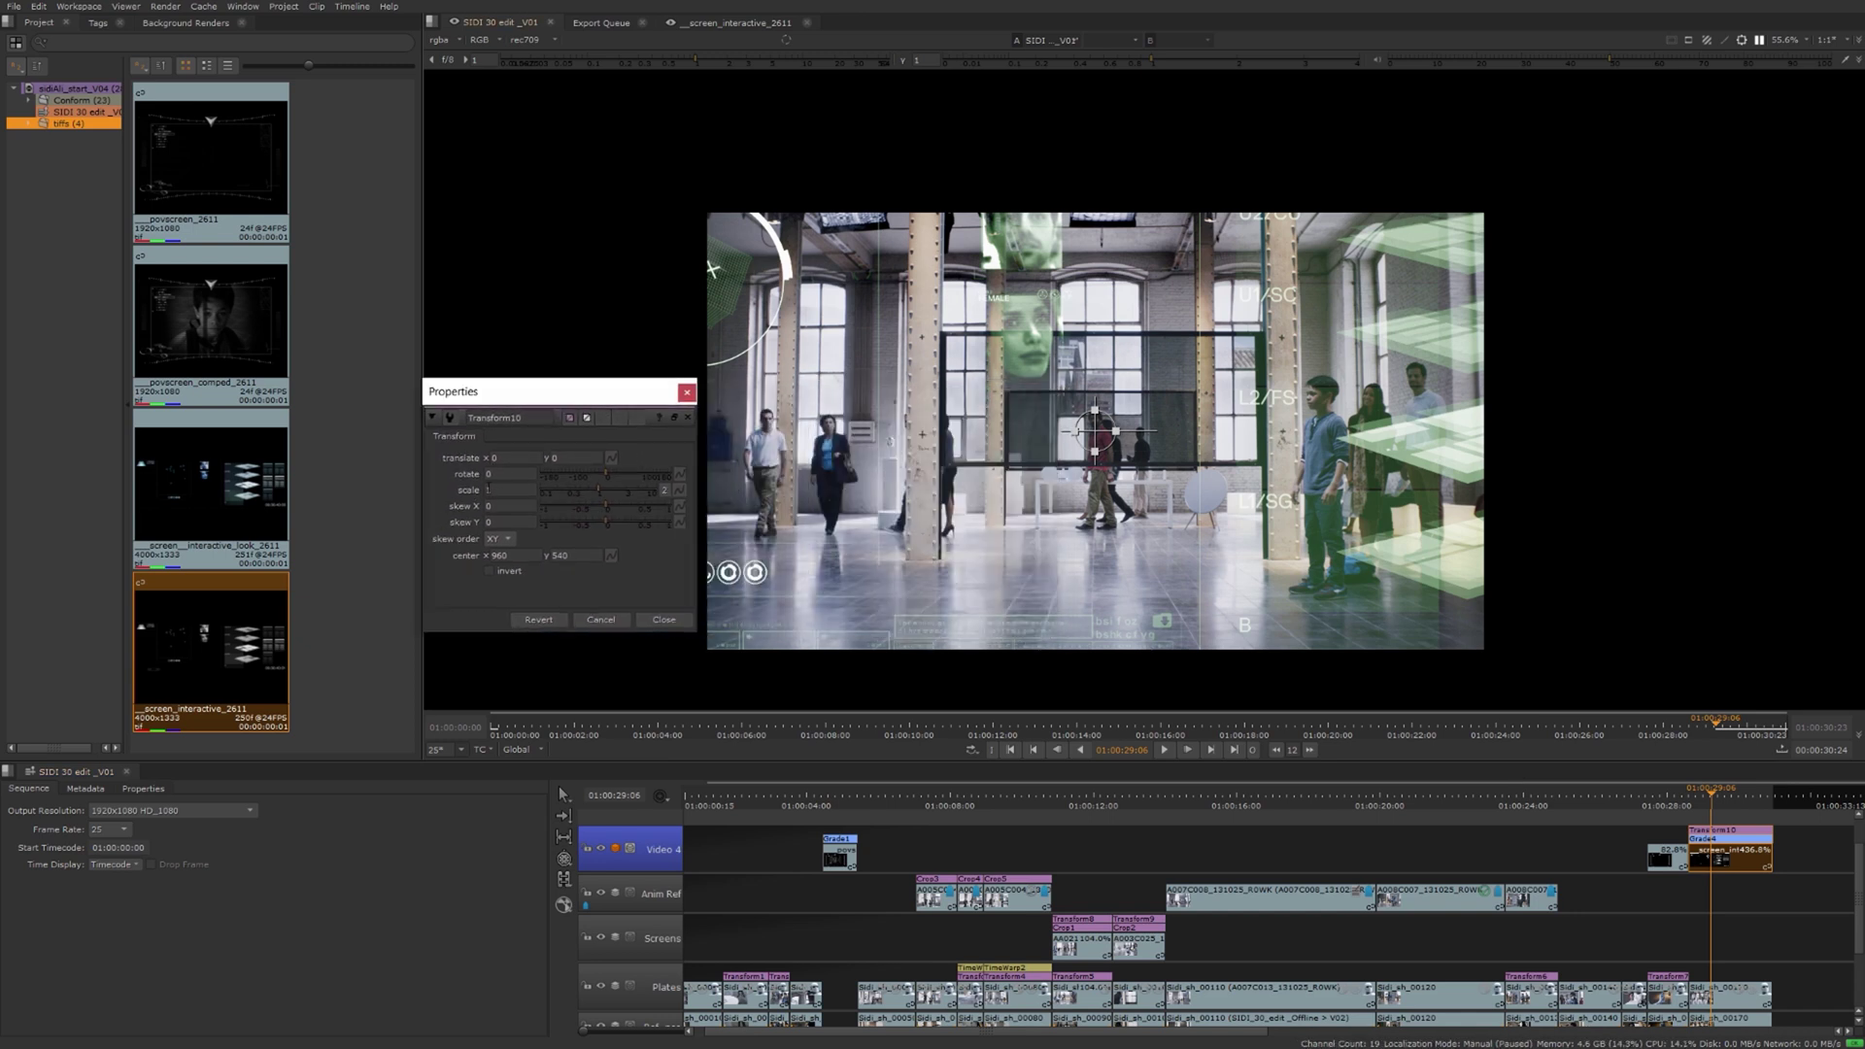
- Scale the interactive screen graphics to 0.19, move them to about x 16, y 77, and close the Transform properties
double_click(492, 489)
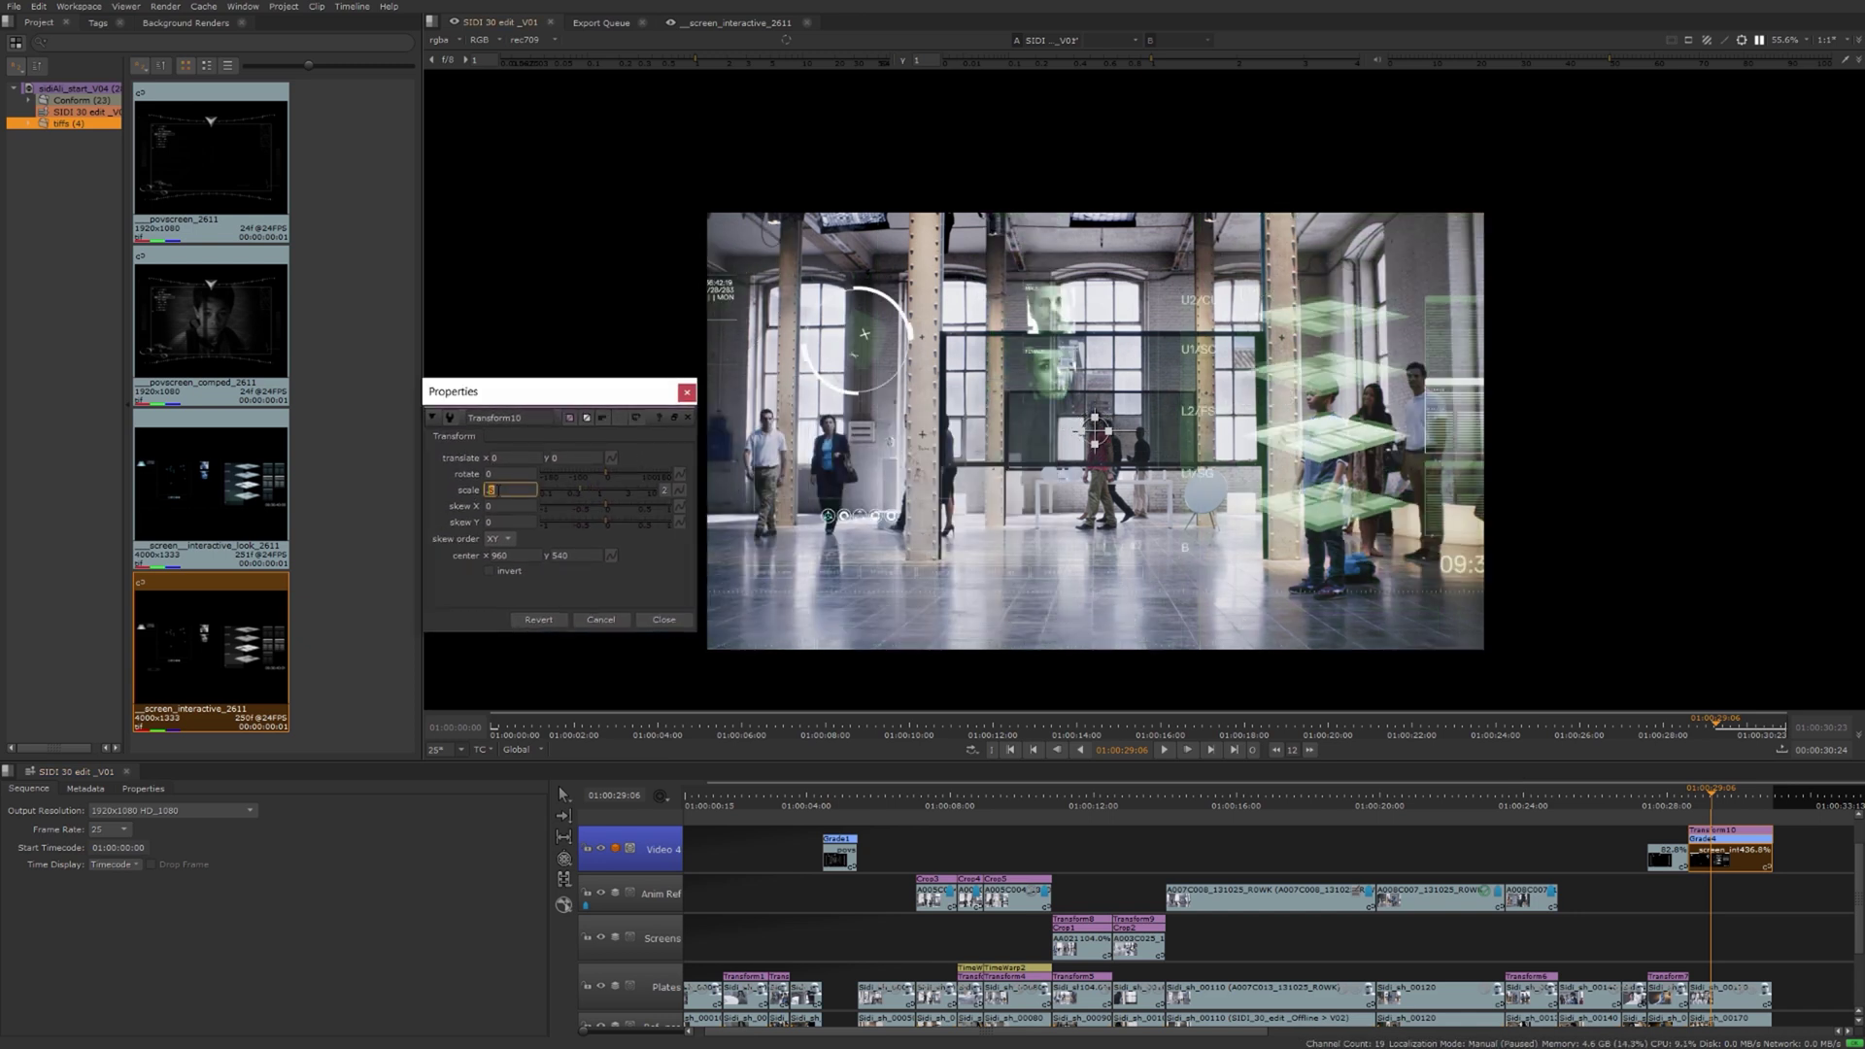
key("Down")
key("Down")
key("Down")
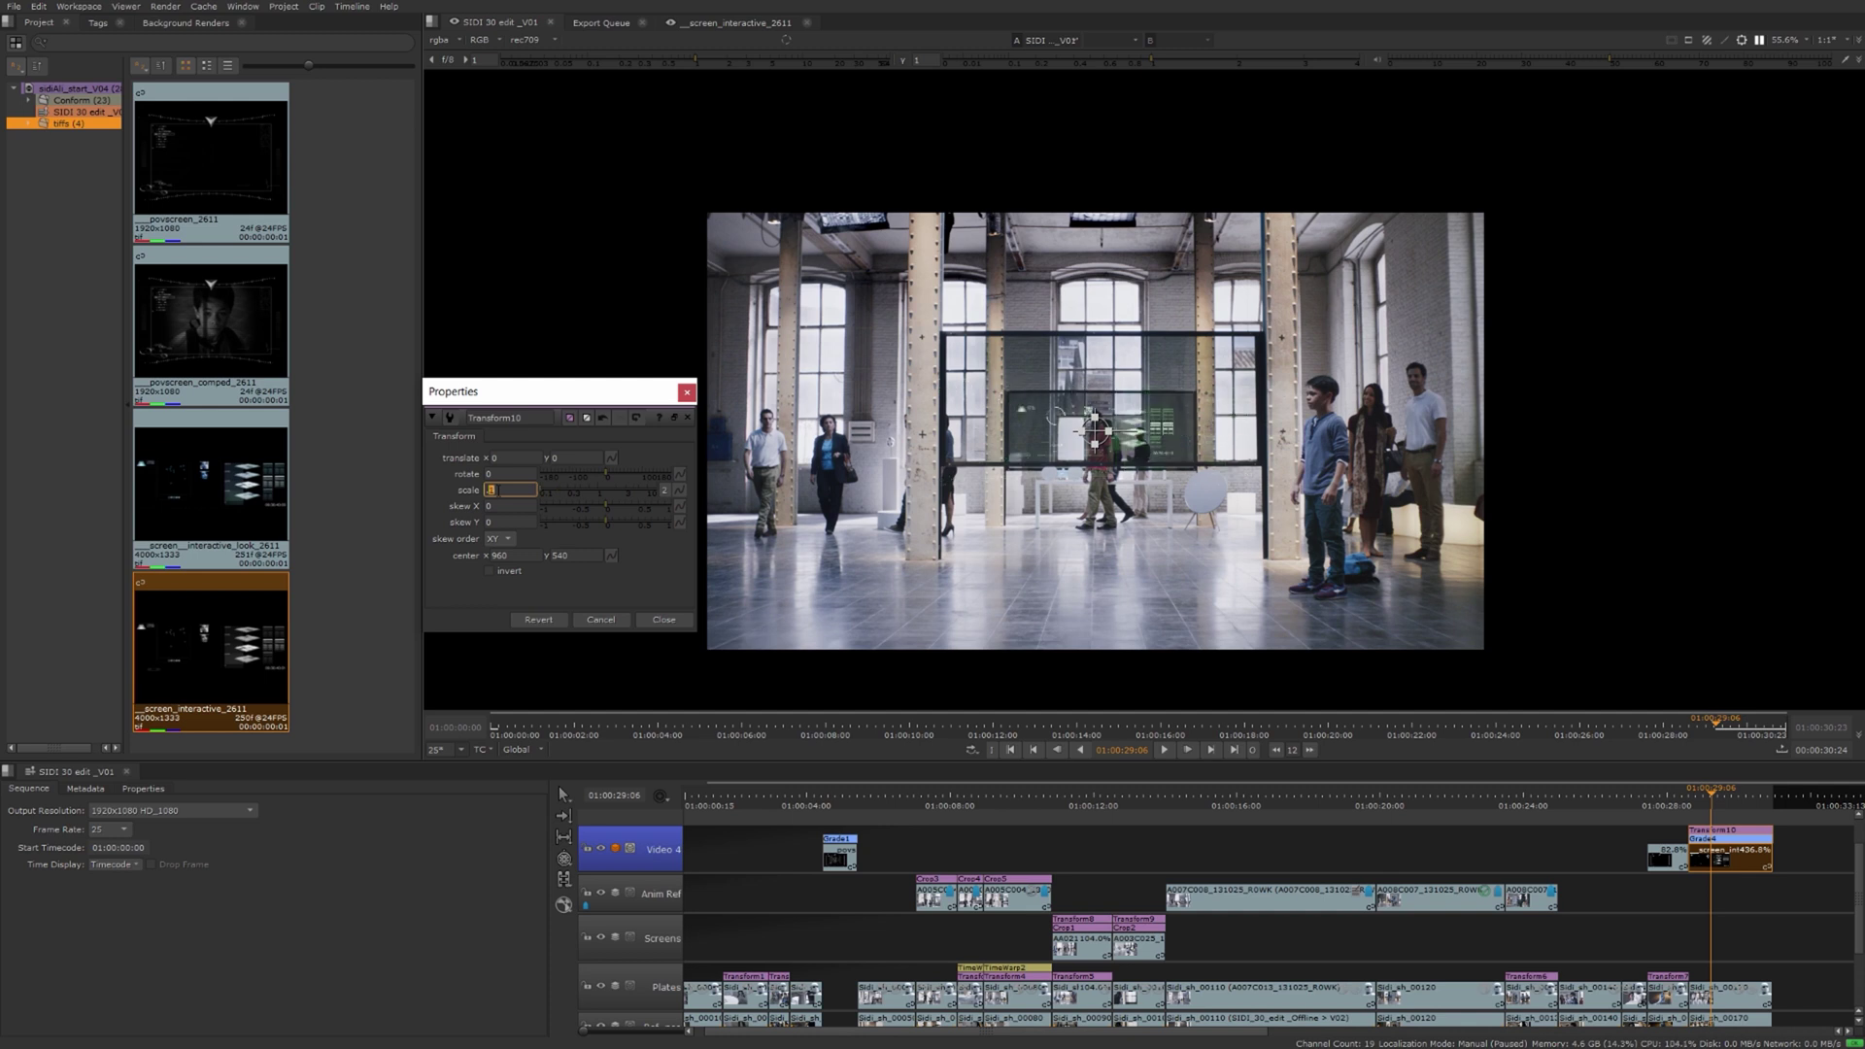
key("Return")
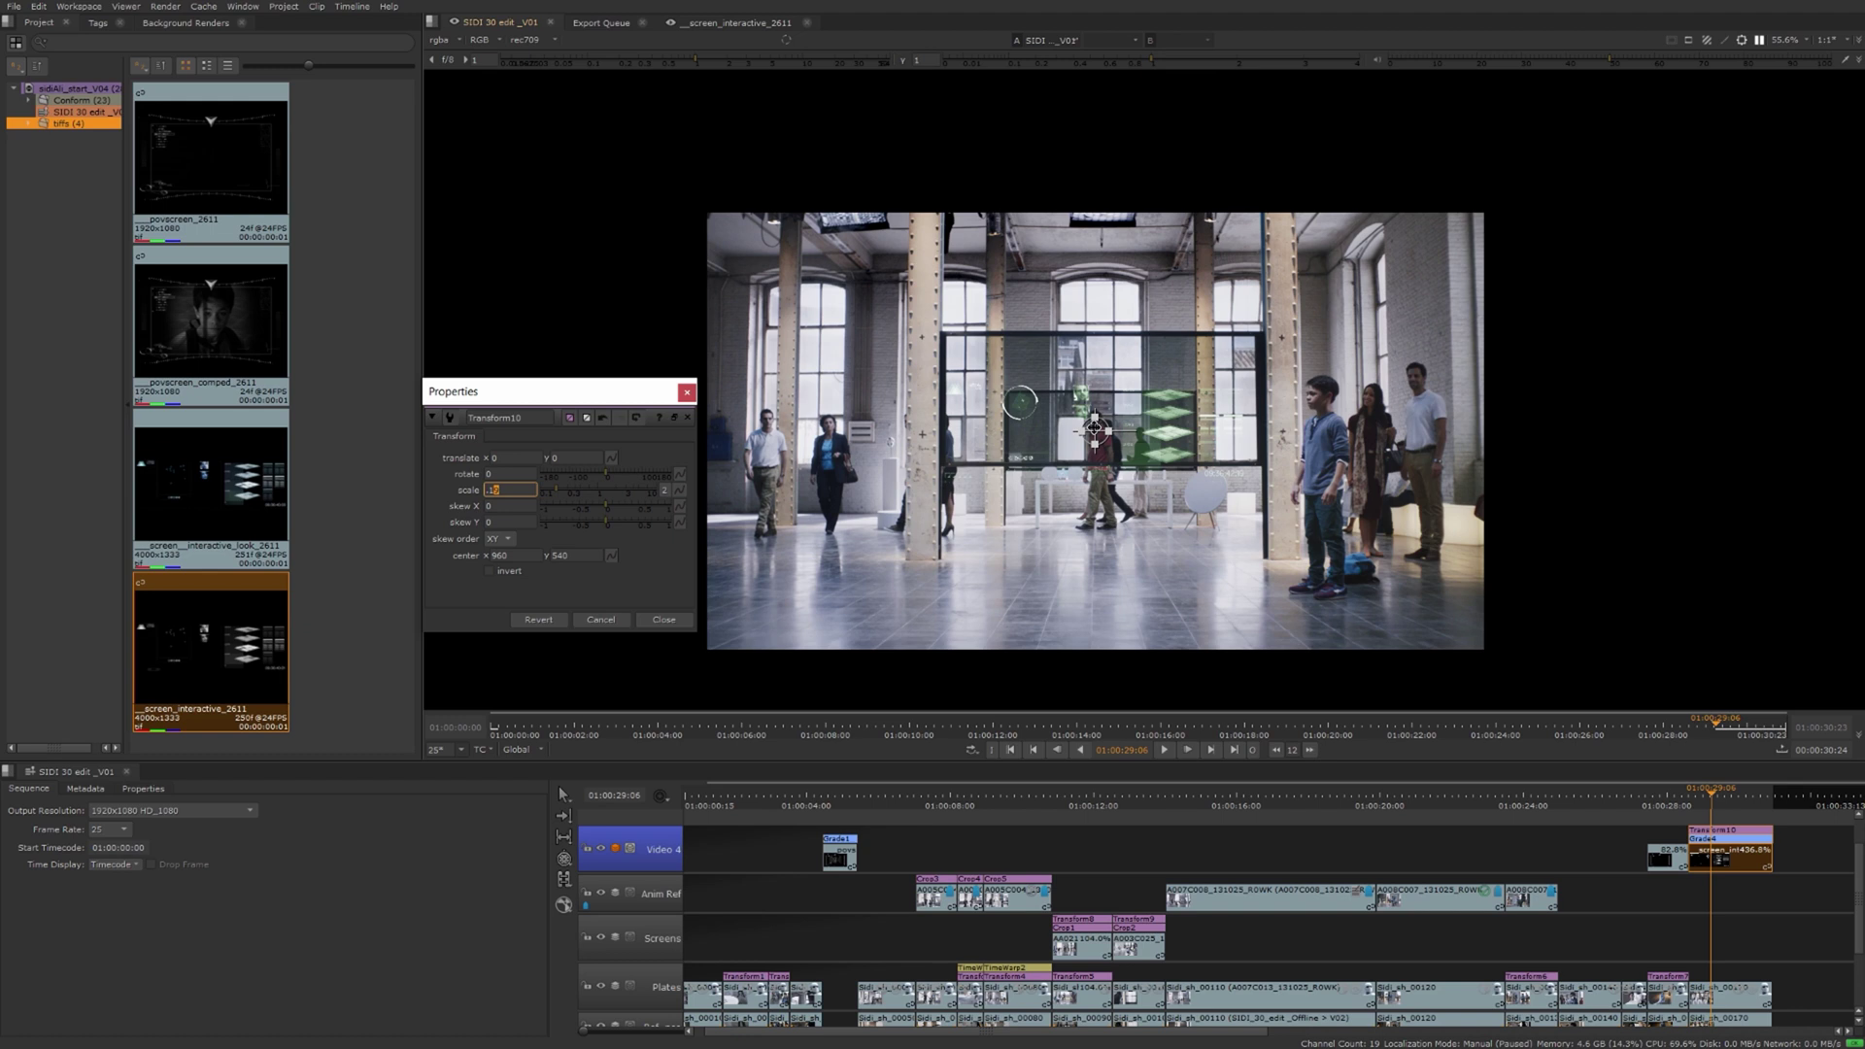
left_click_drag(1095, 430, 1100, 398)
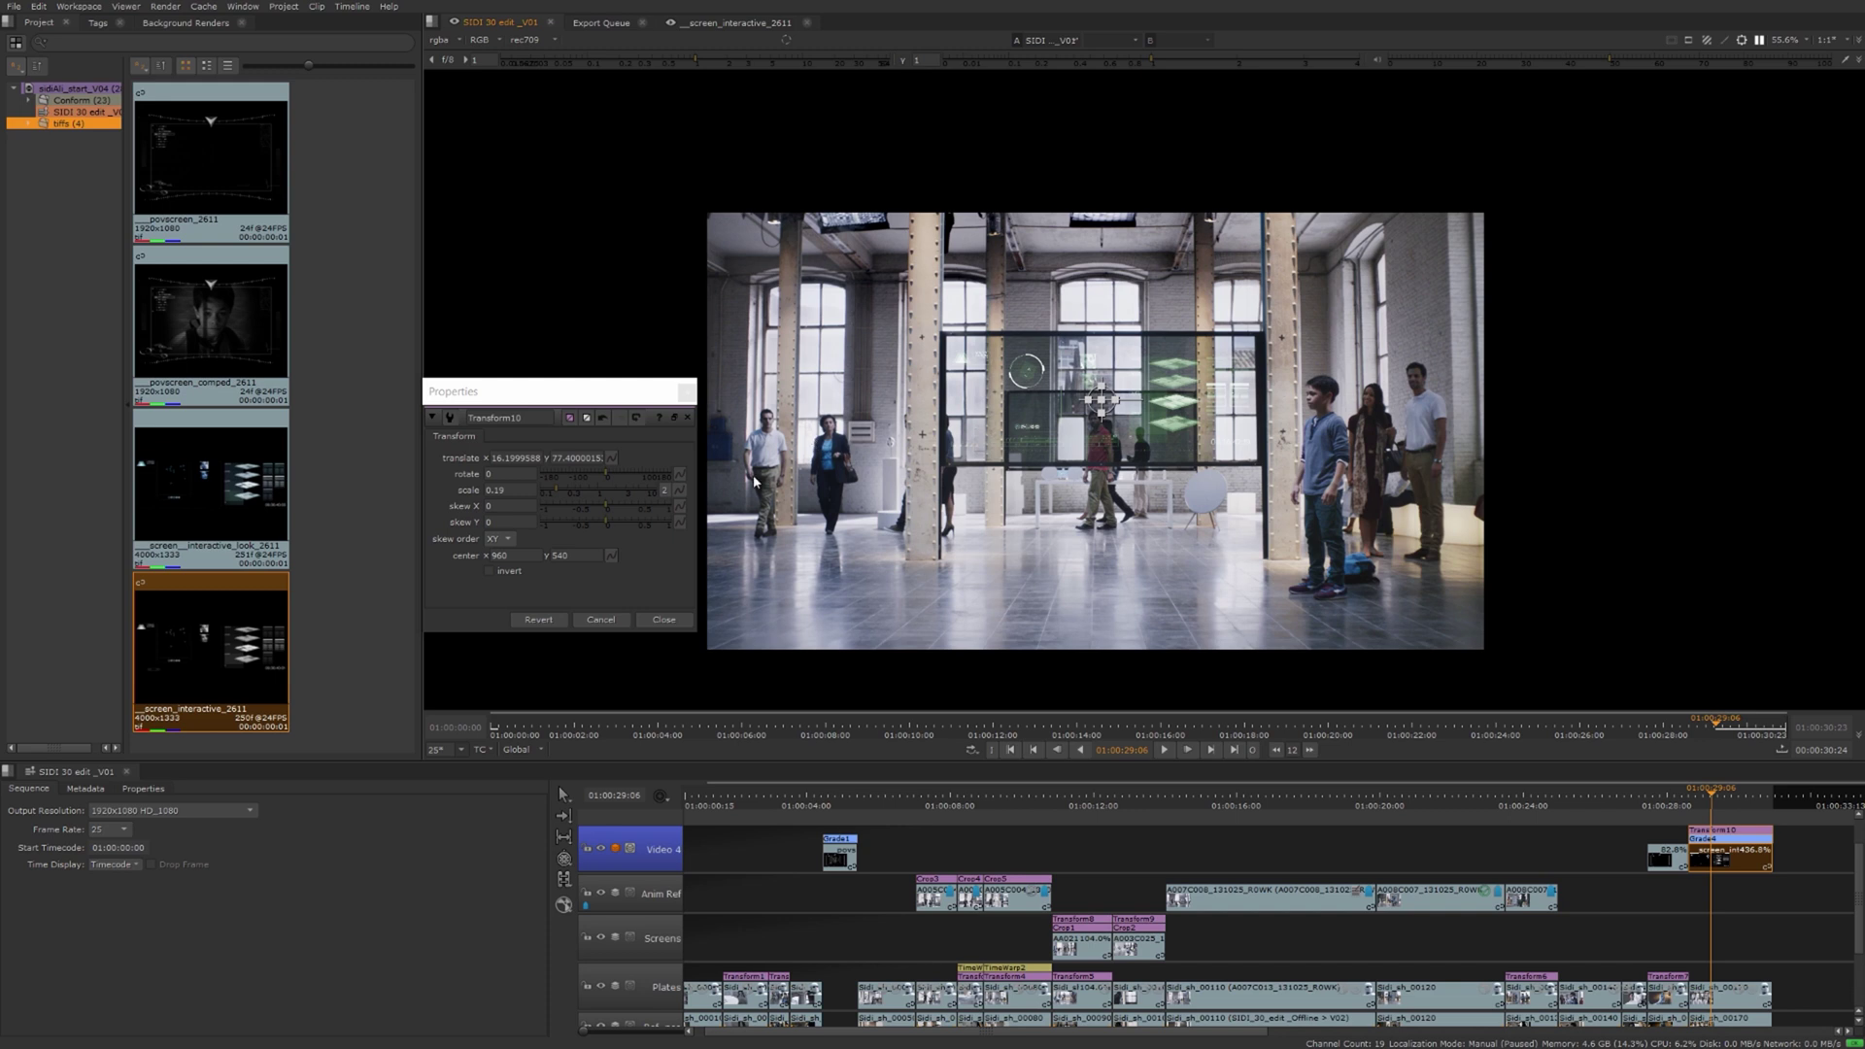
left_click(682, 622)
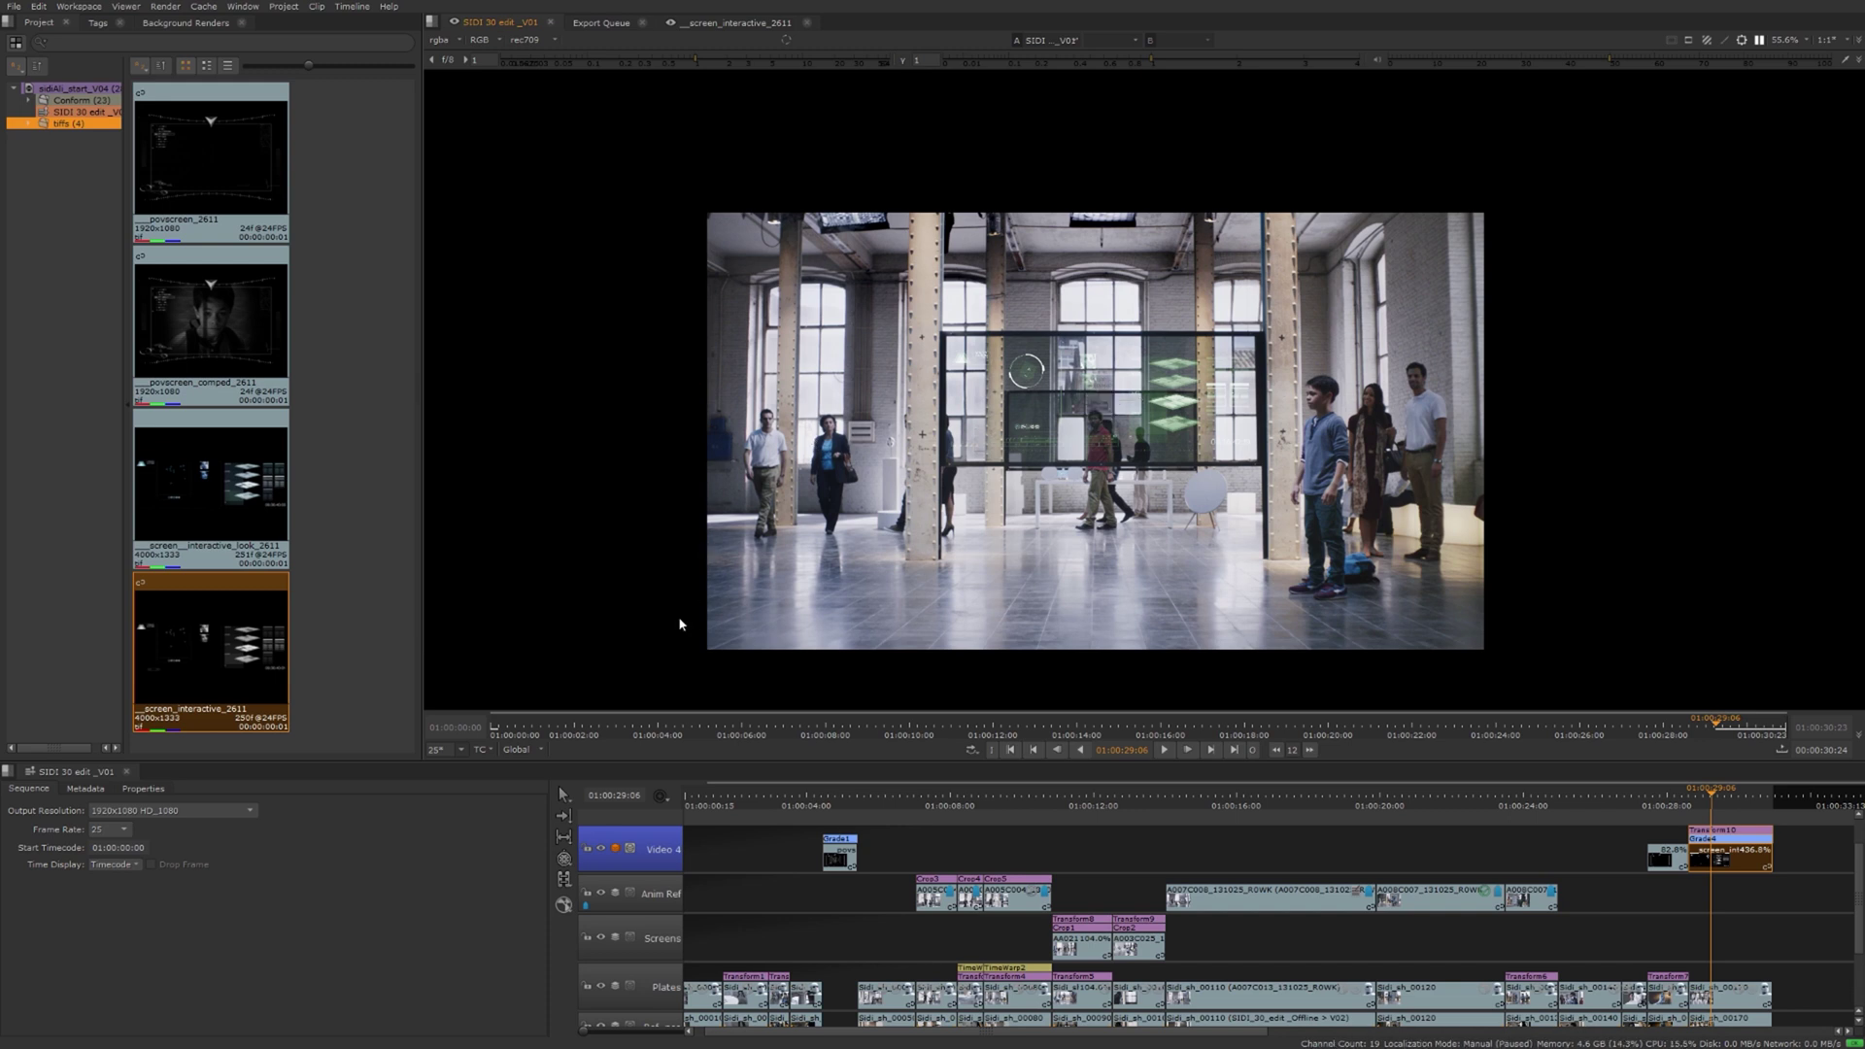
- Paste the first povscreen clip's Grade effect as a shared copy onto the second povscreen clip, viewing it at 01:00:28:02
left_click_drag(1713, 798, 1669, 794)
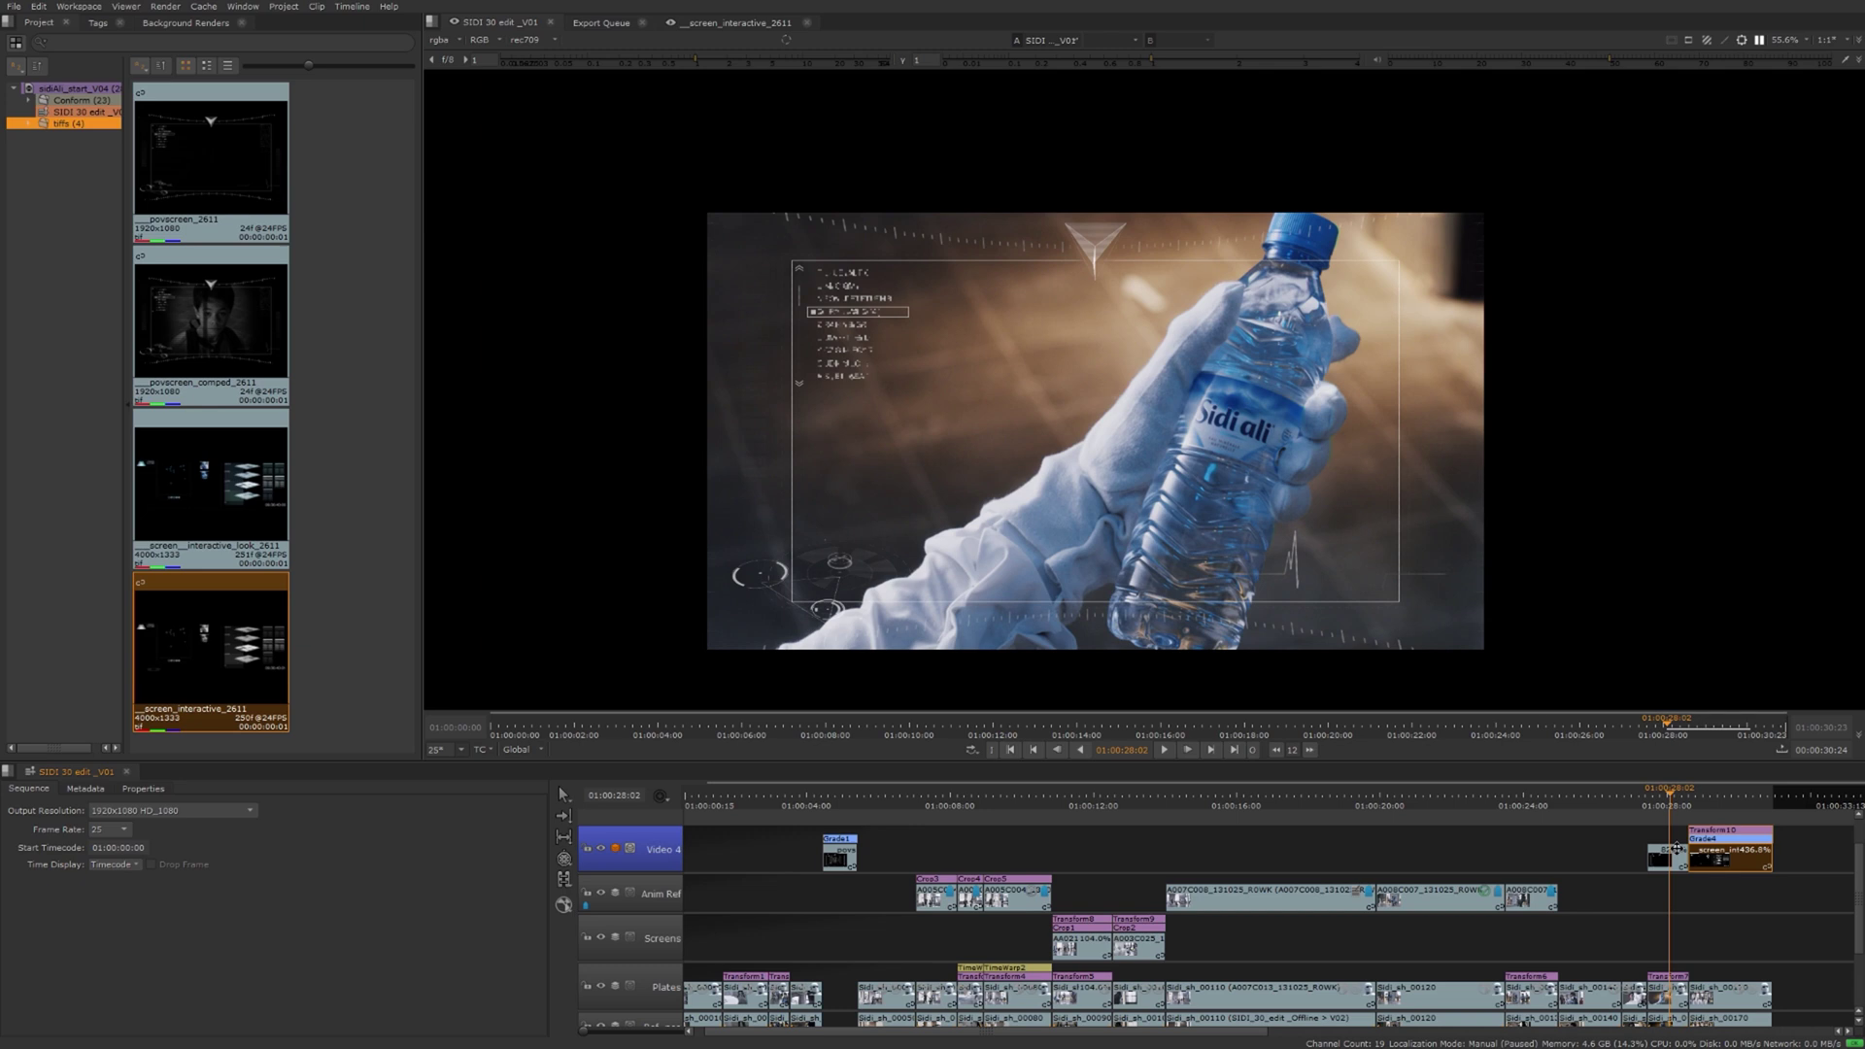
left_click(839, 837)
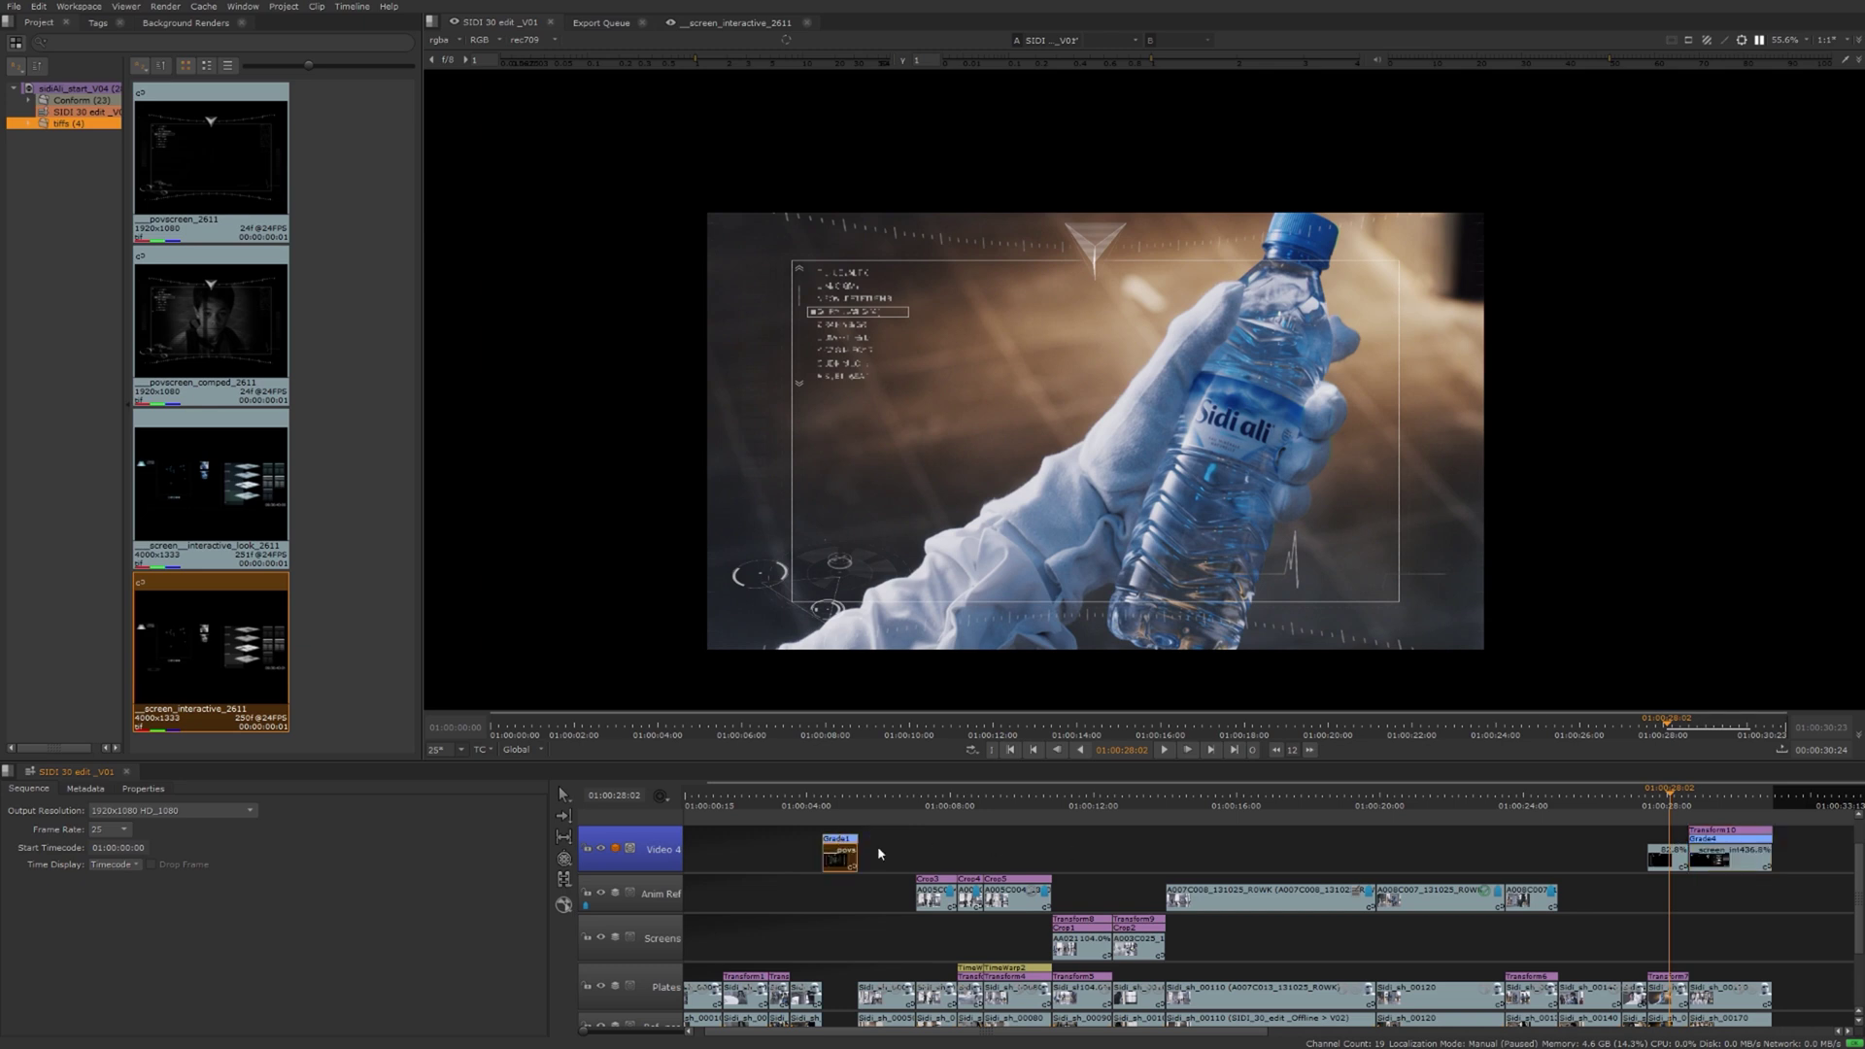
left_click(877, 847)
left_click(835, 837)
left_click(1660, 859)
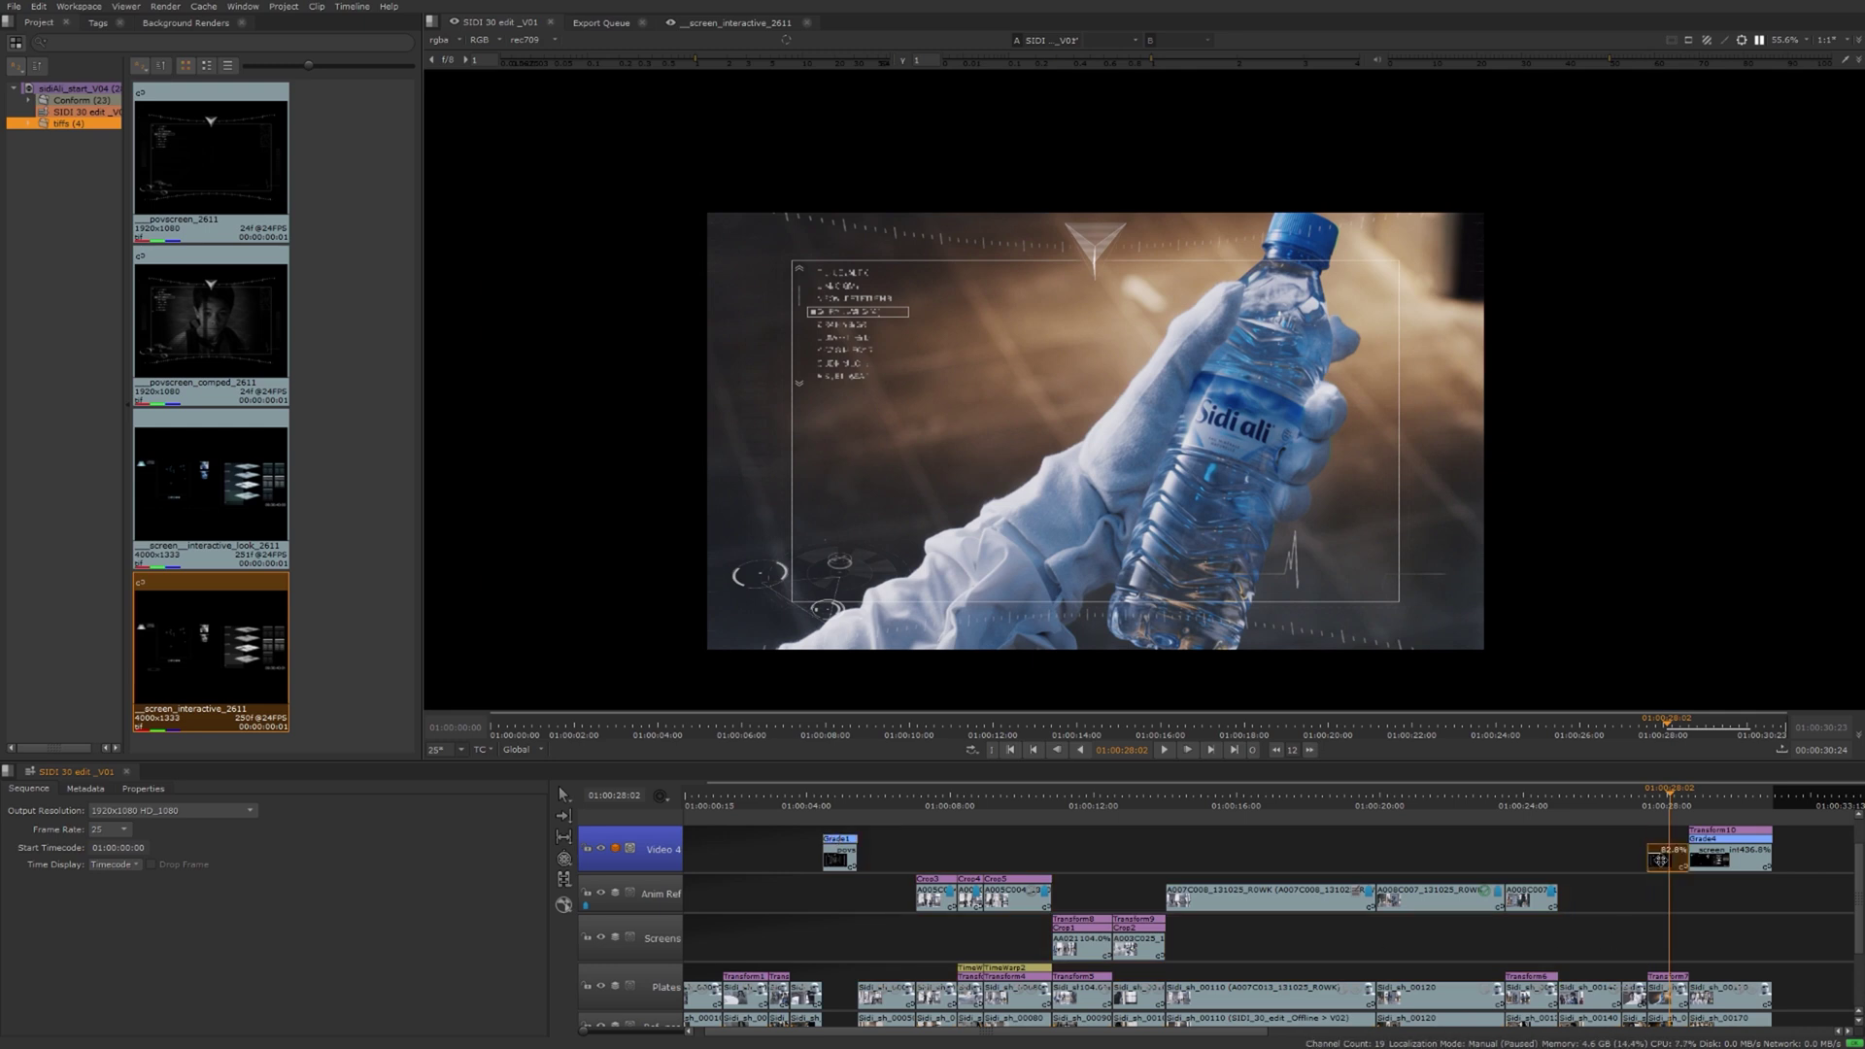
key("ctrl+v")
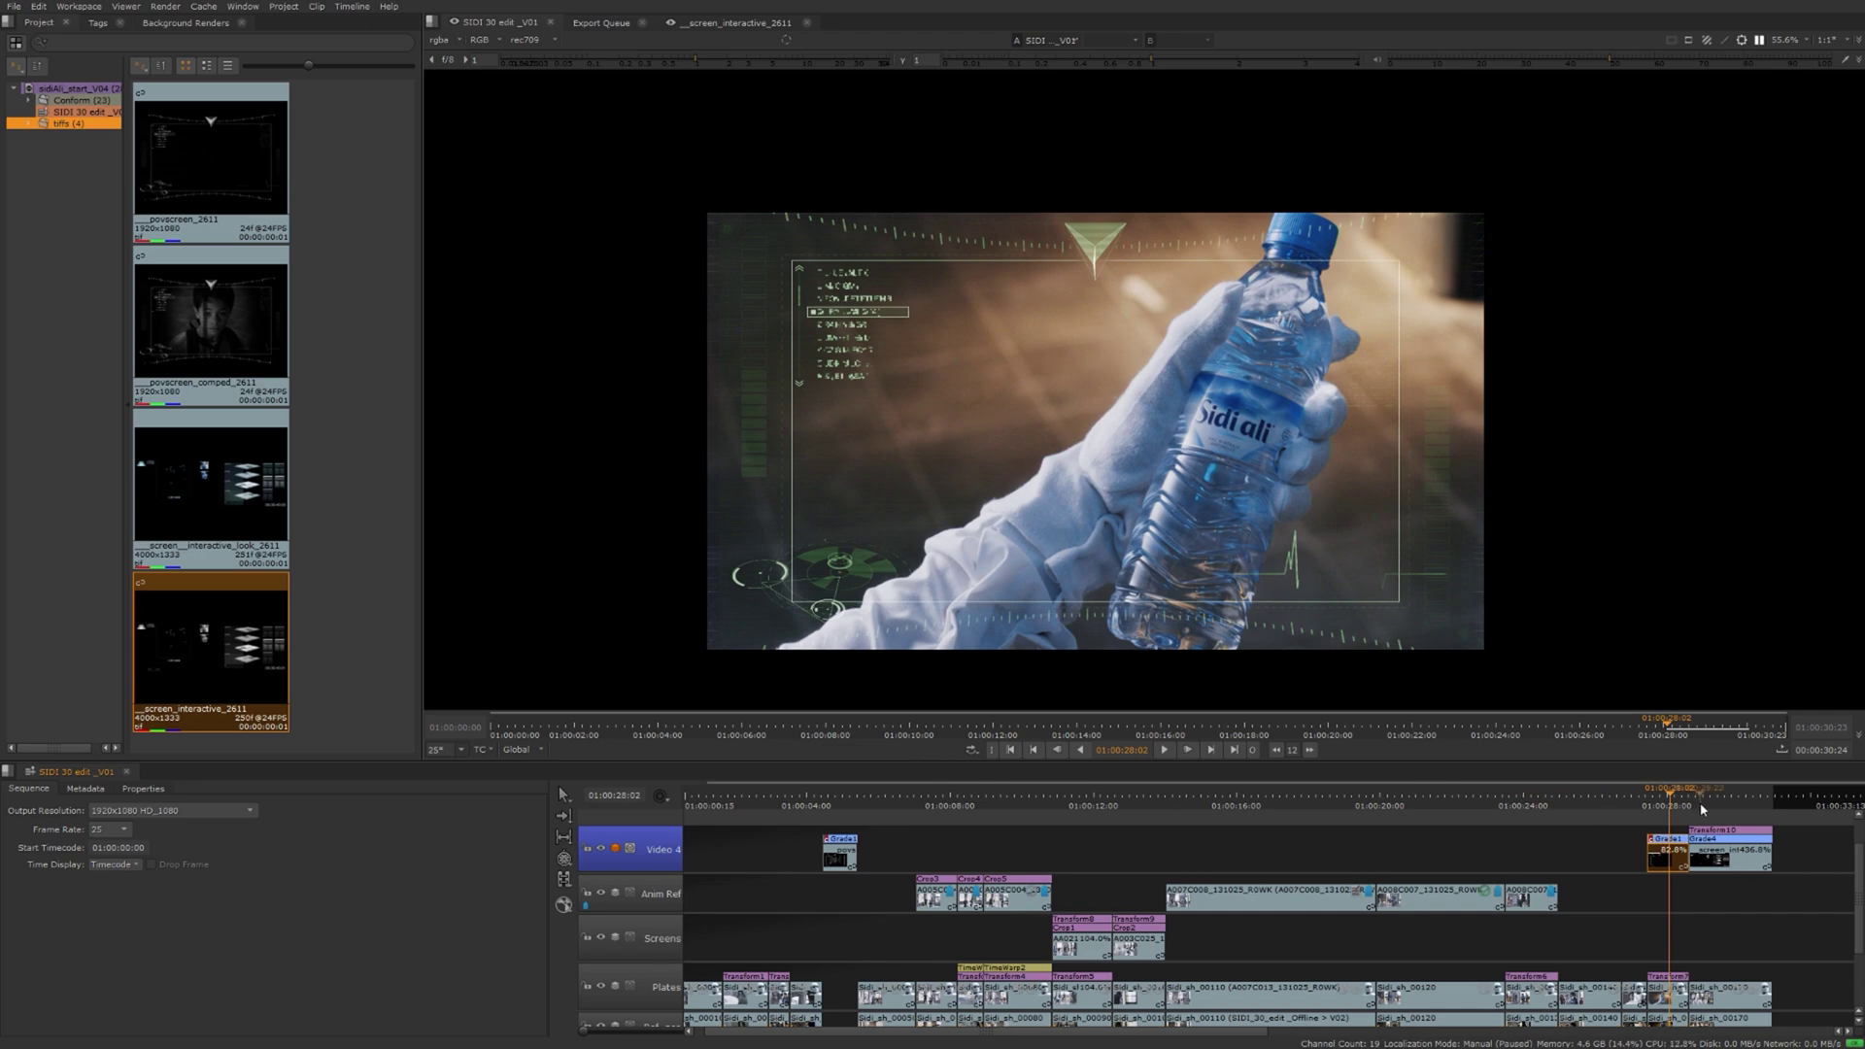
- View the first povscreen clip on Video 4 at 01:00:04:22 and add a Transform effect to it
left_click_drag(1702, 808, 839, 807)
scroll(1045, 497, "up", 1)
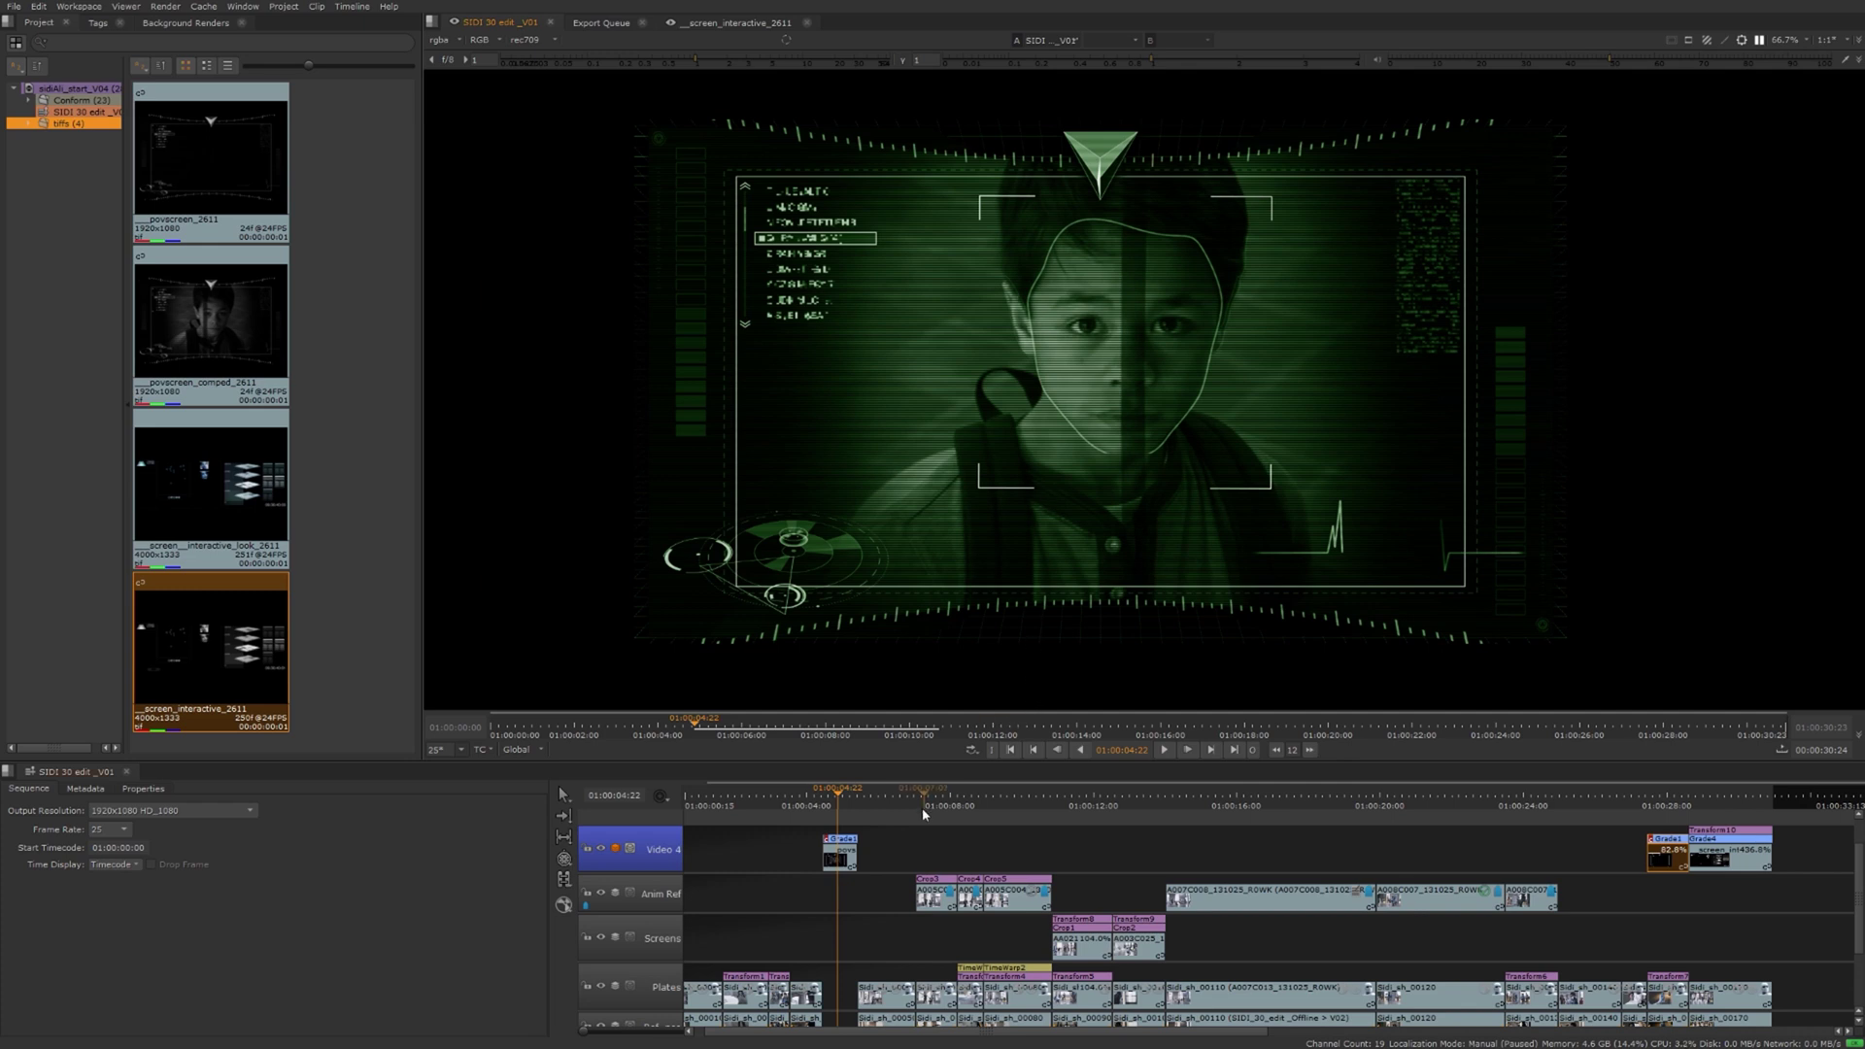
right_click(844, 859)
mouse_move(961, 848)
left_click(1104, 833)
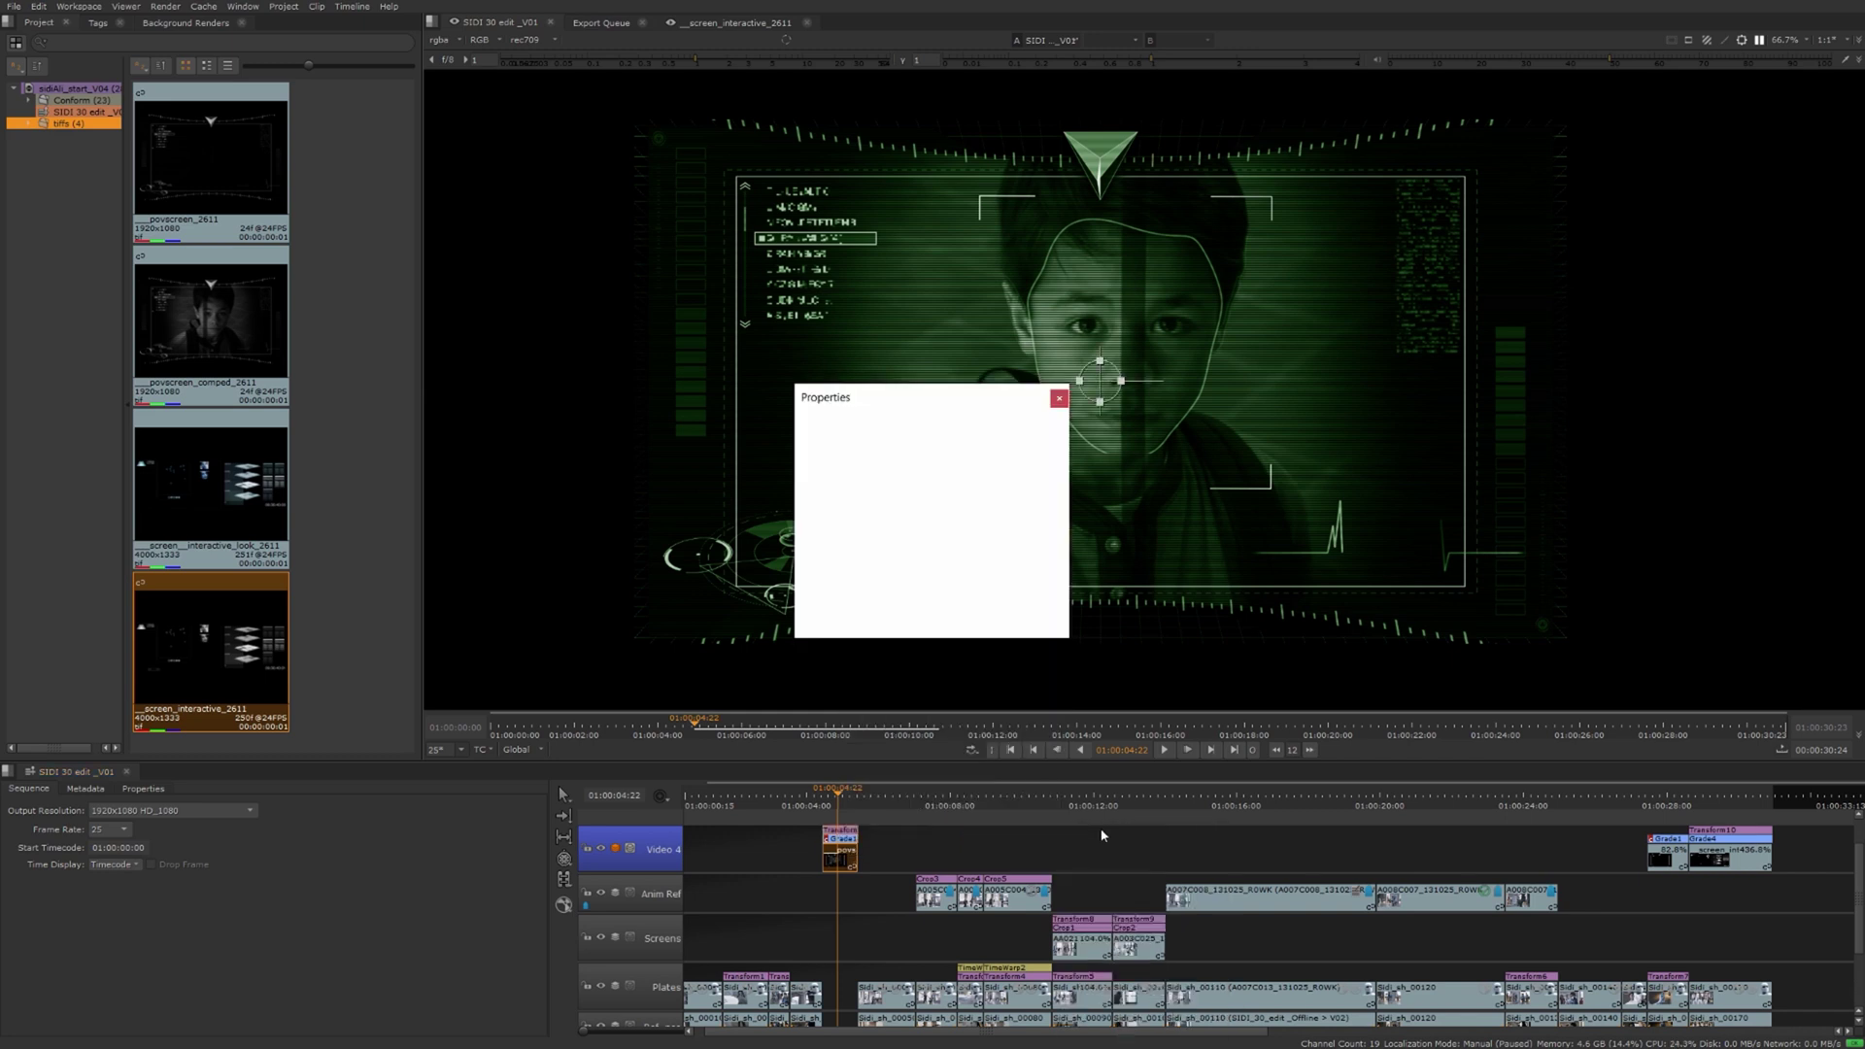
- Set a scale keyframe on the new Transform effect at the first povscreen clip's start, 01:00:04:12
left_click(896, 854)
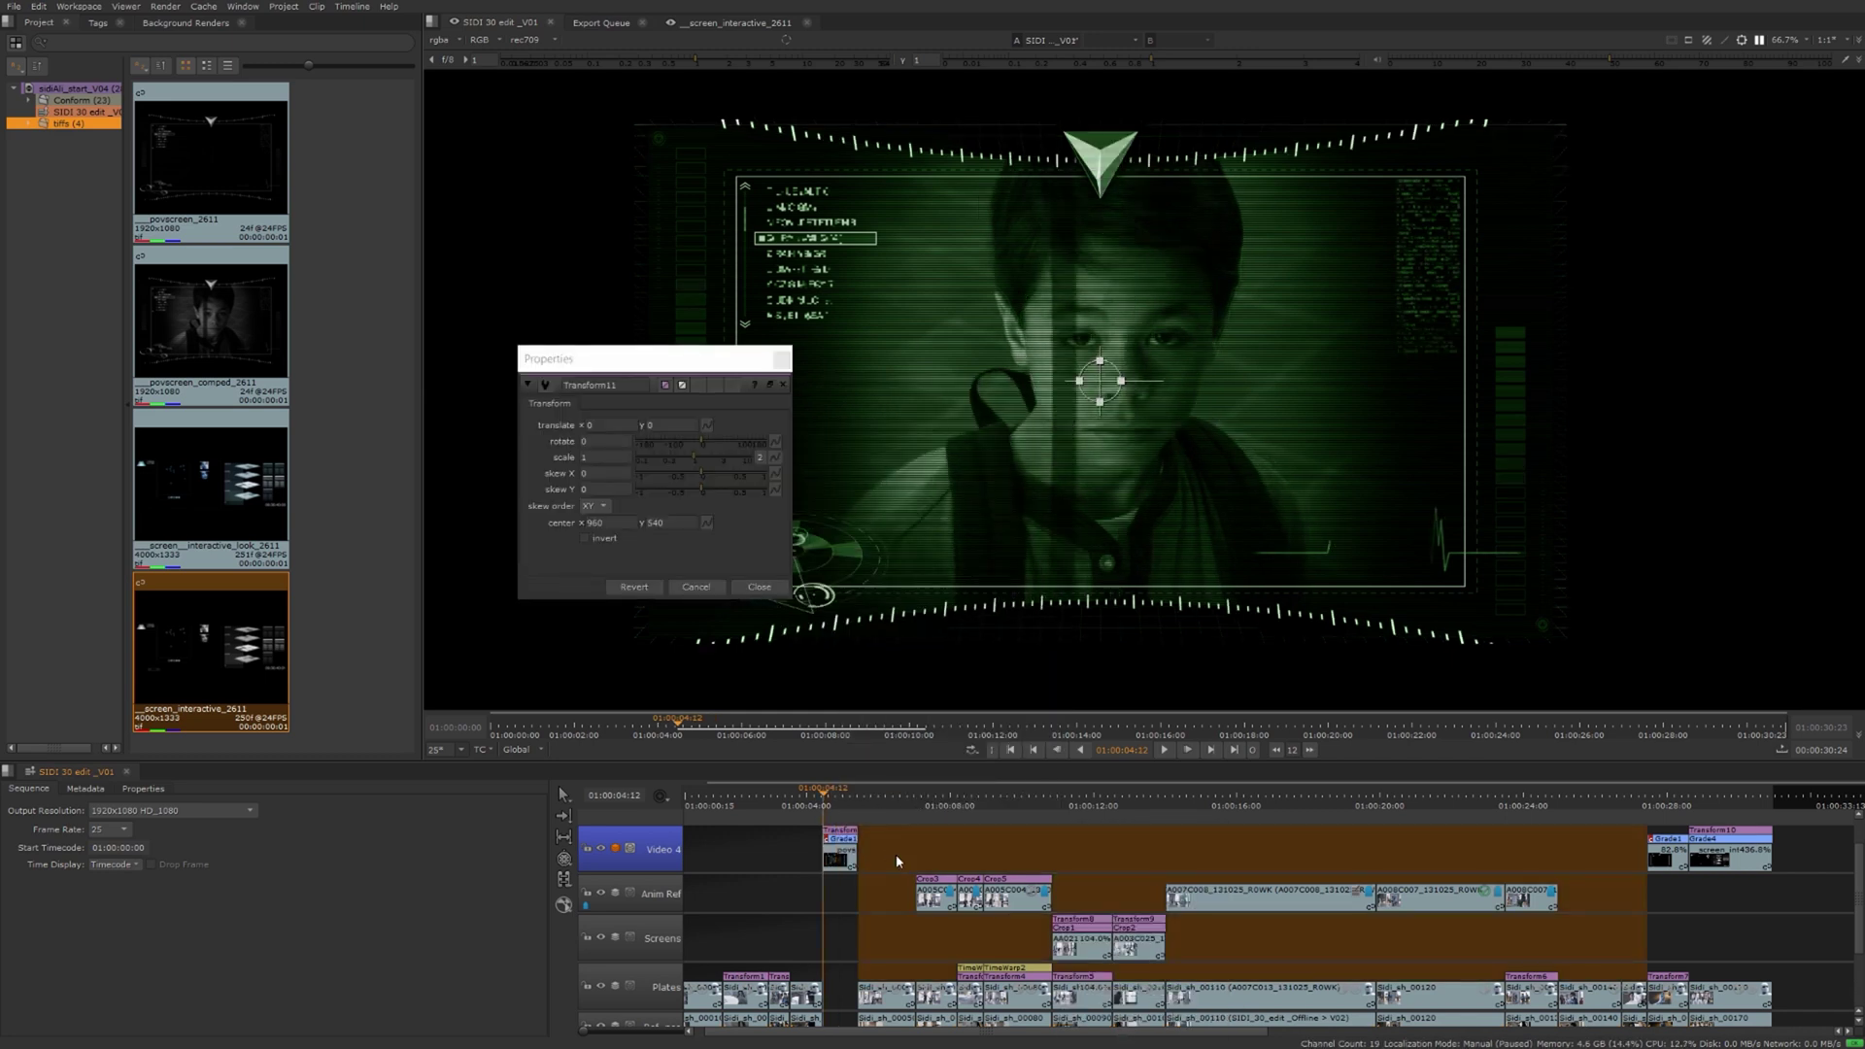
left_click(602, 457)
right_click(602, 456)
left_click(631, 649)
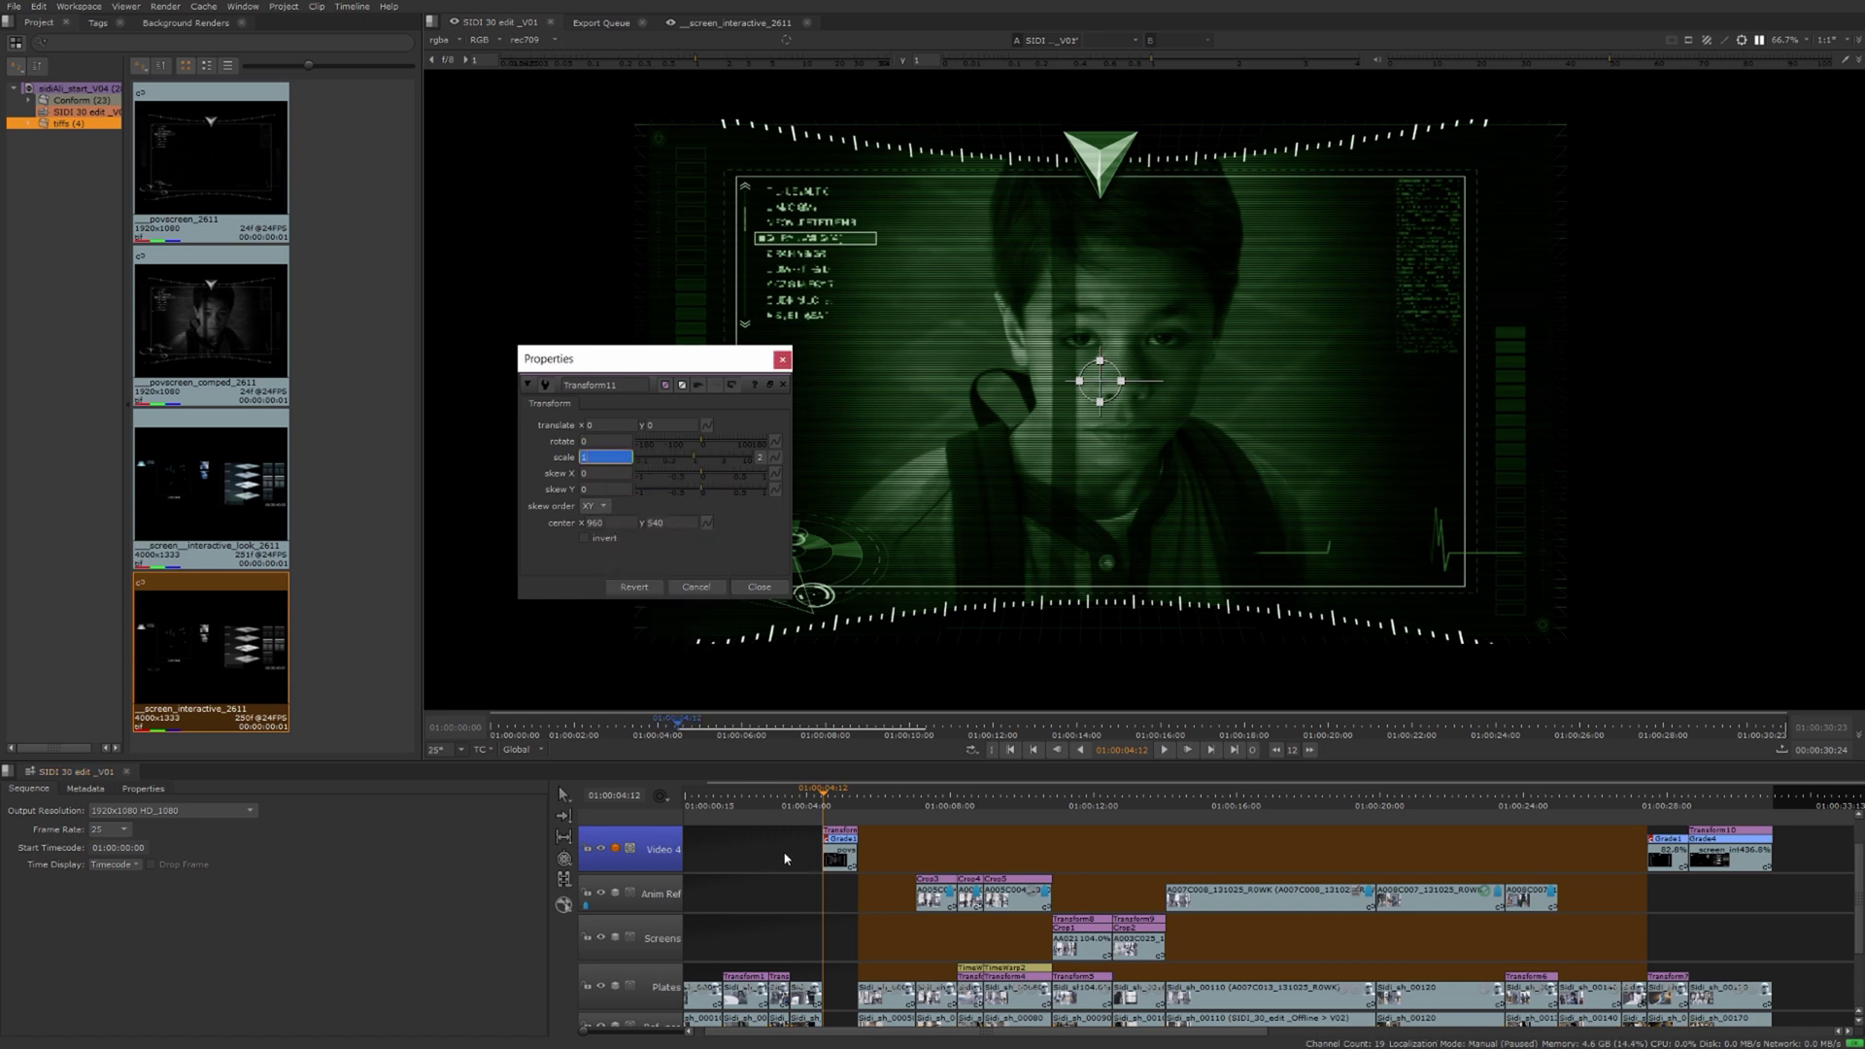
- Set the Transform's scale to 1.3 at the povscreen clip's end, 01:00:05:11, check the push-in at 01:00:05:07, and close its properties
left_click(807, 869)
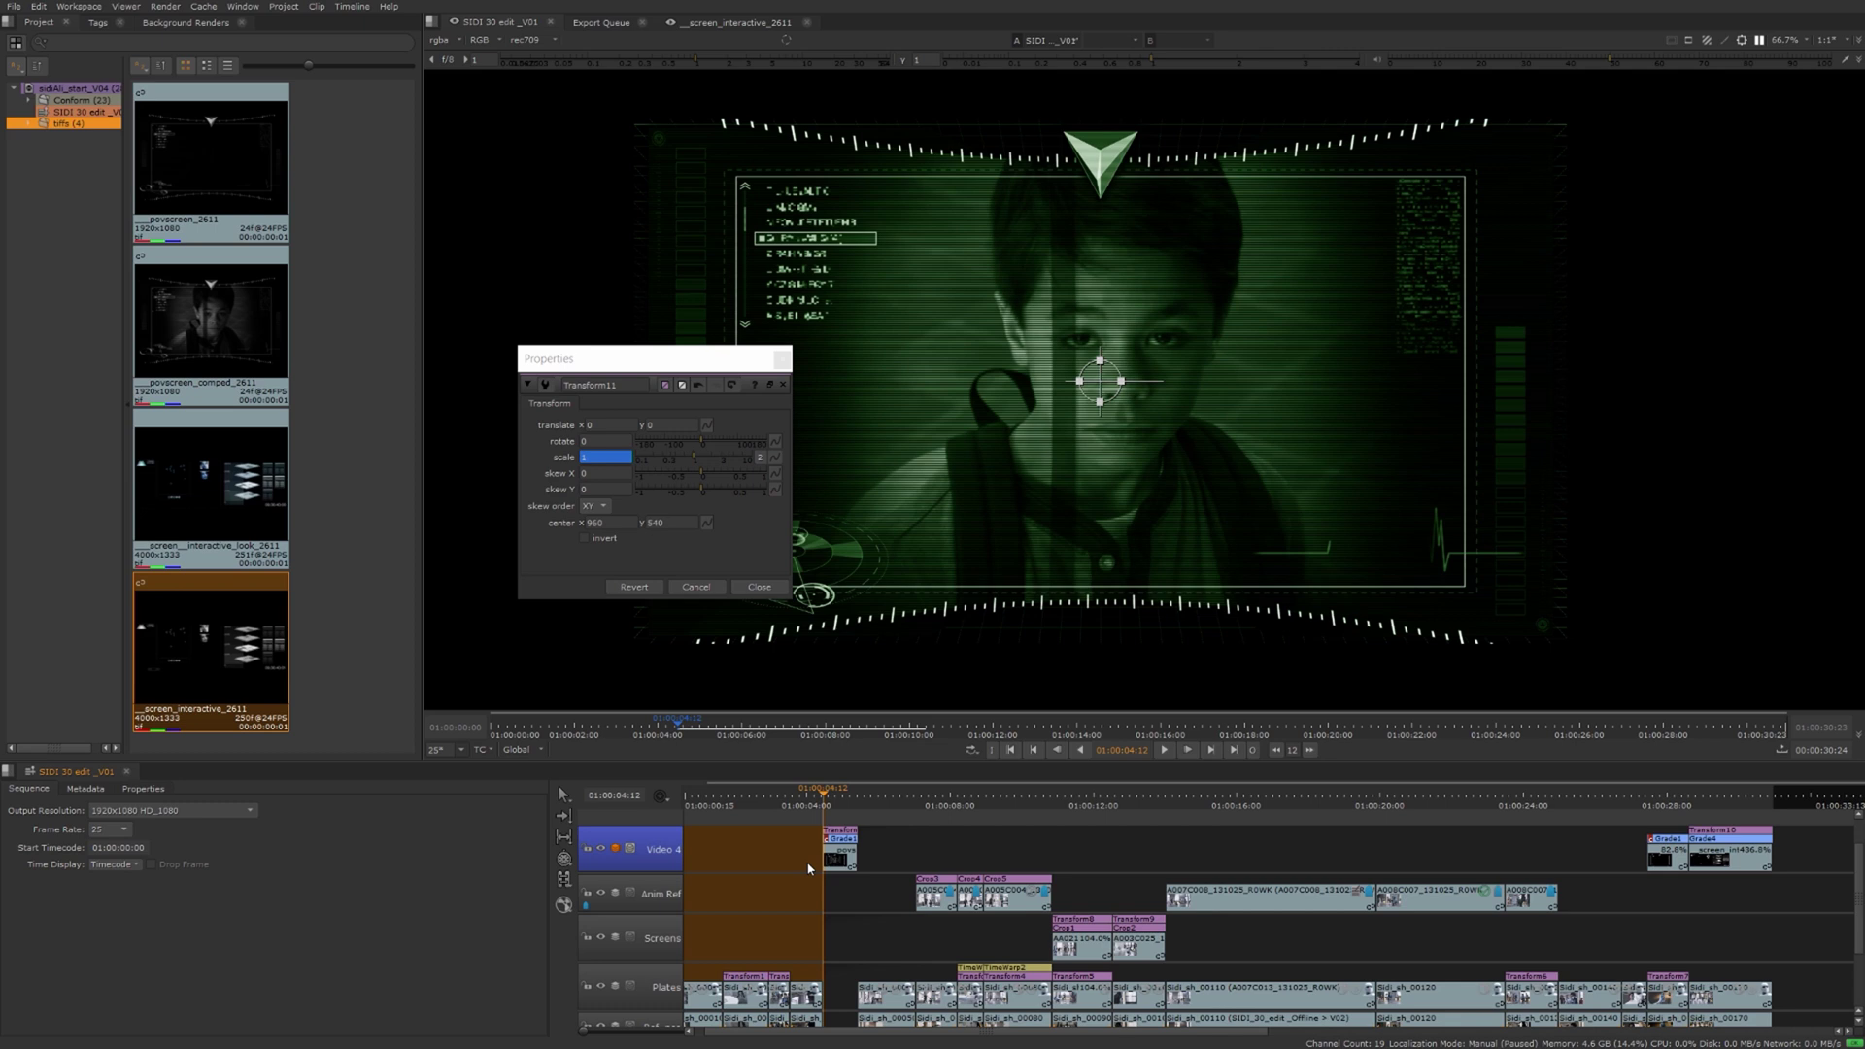
key("Down")
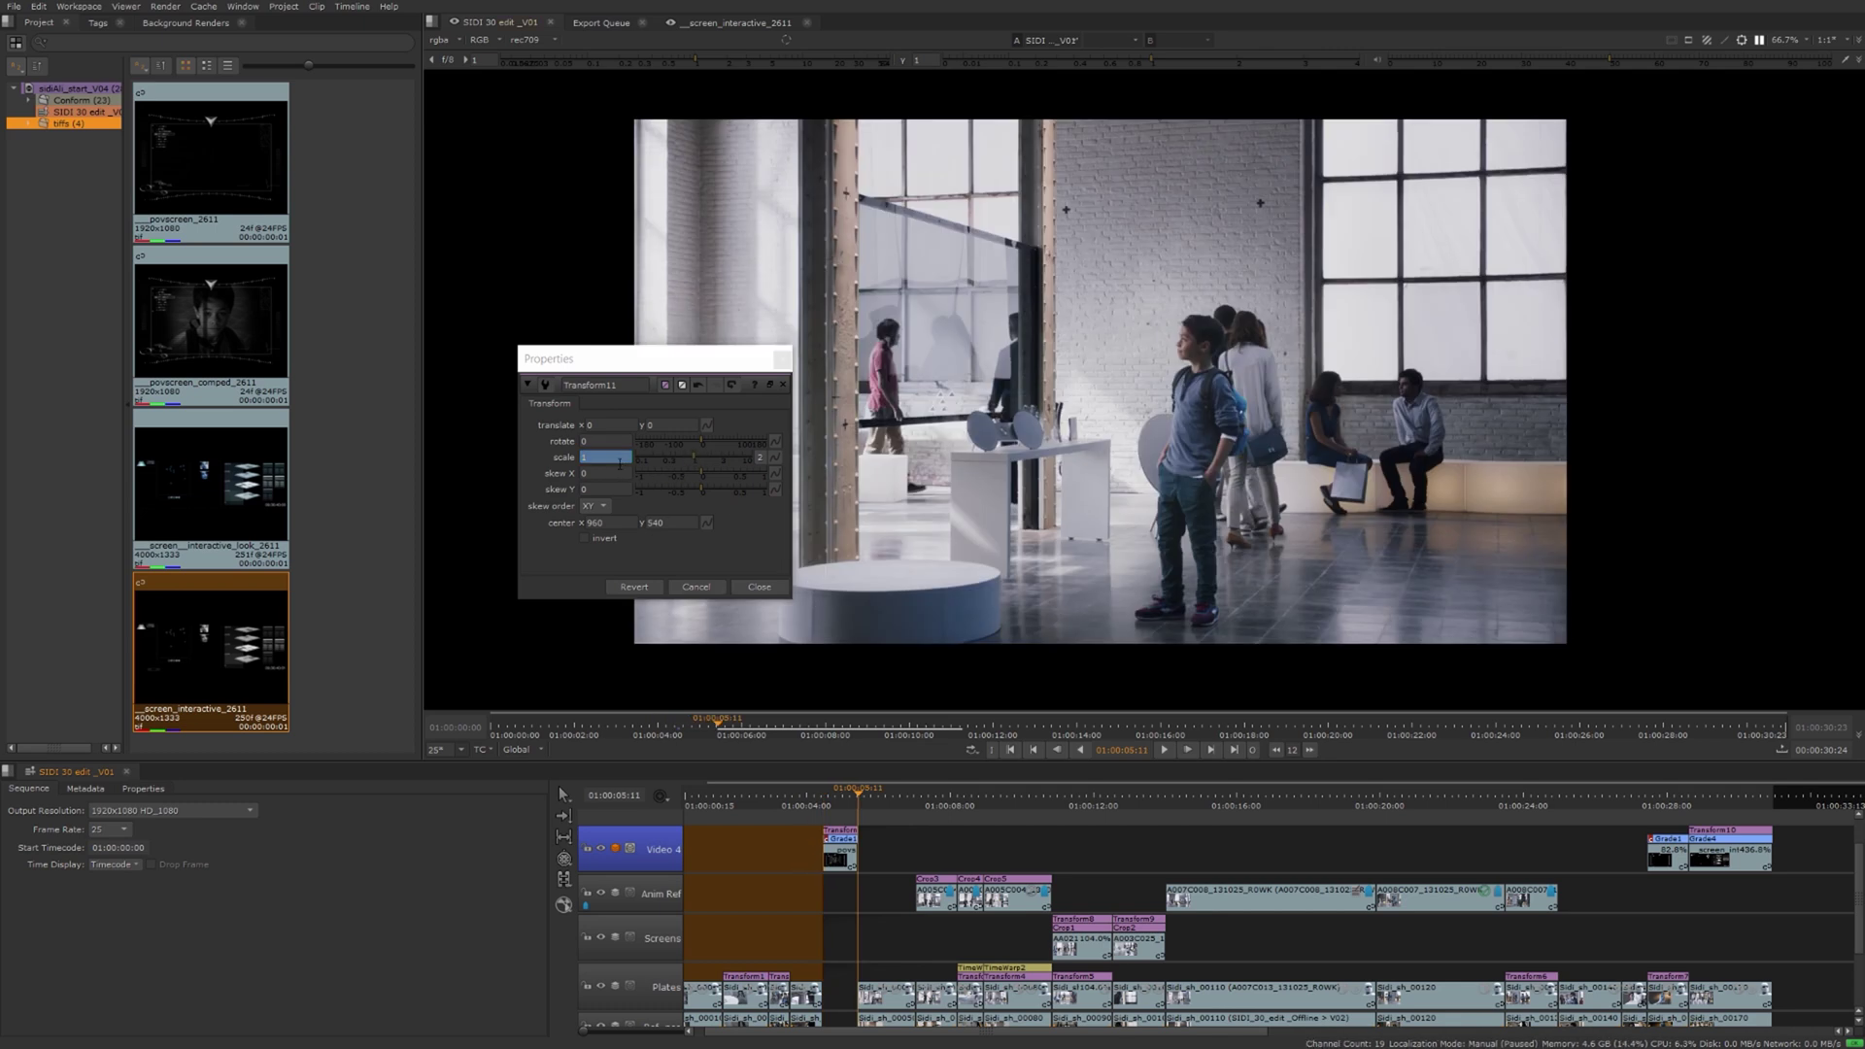
left_click(602, 458)
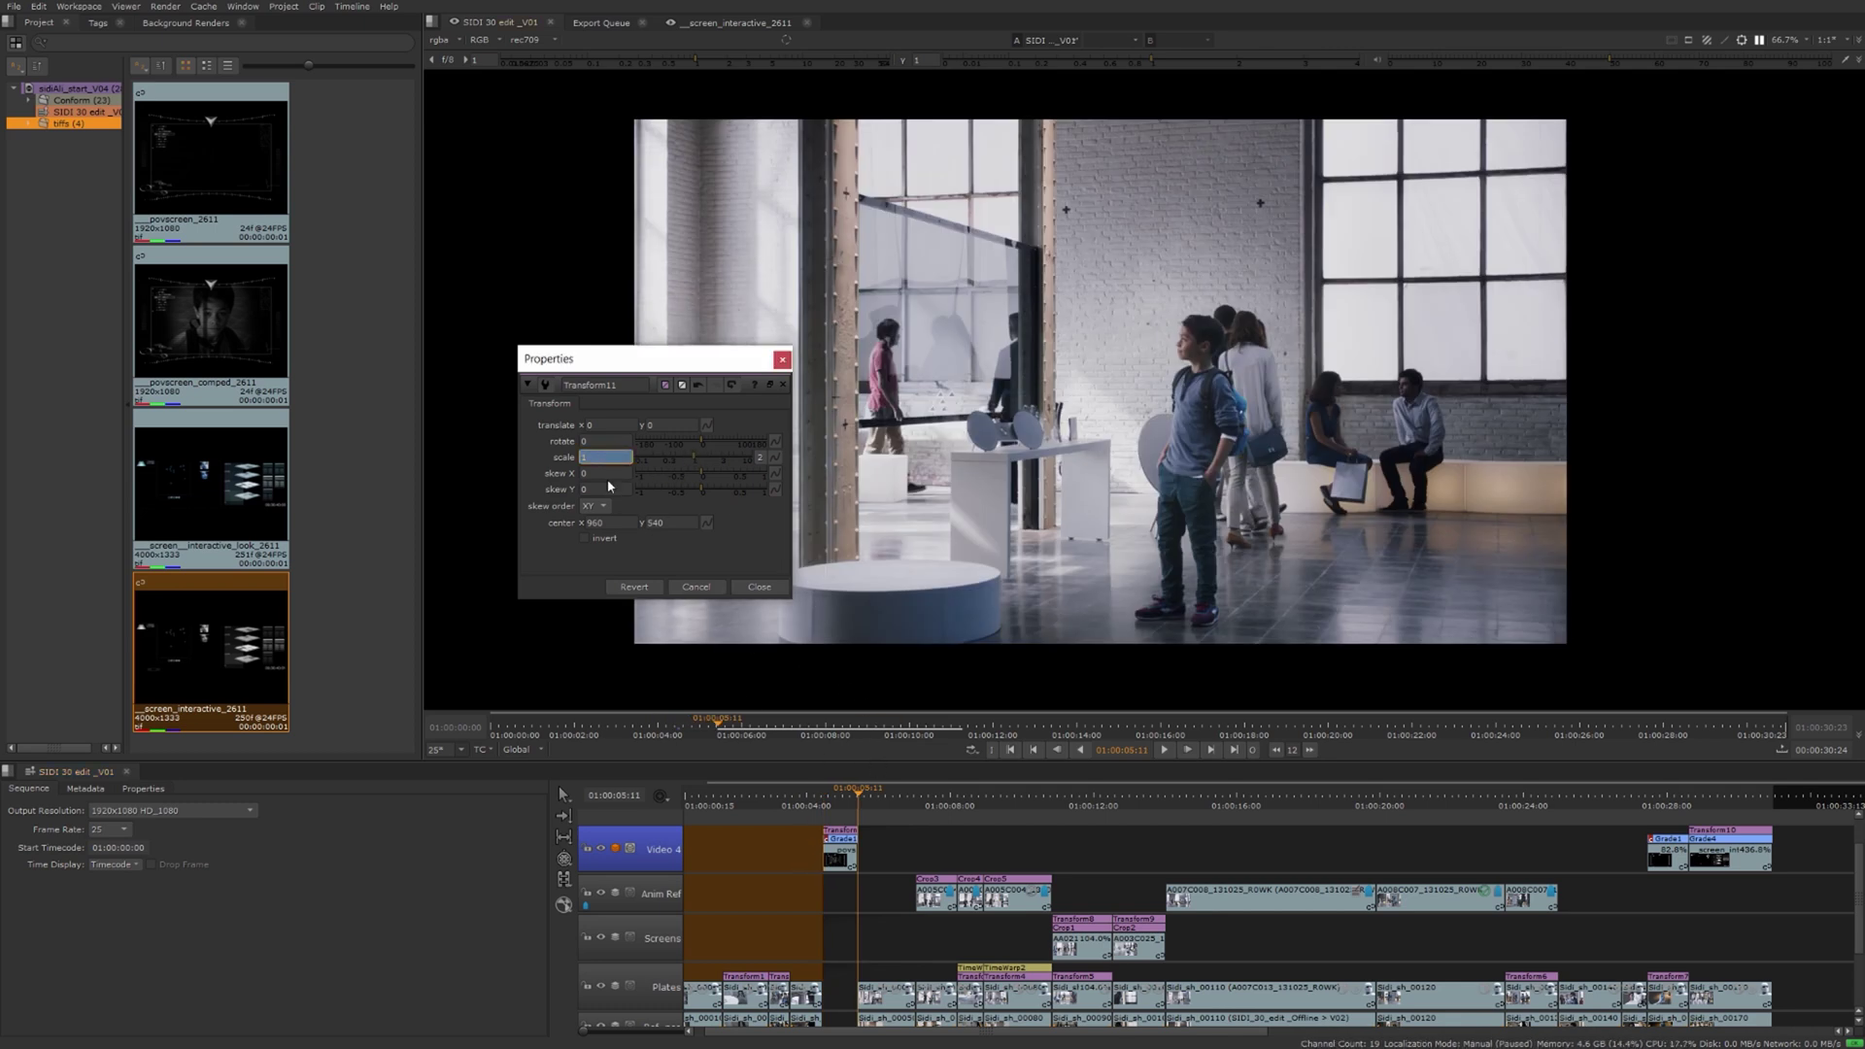
key("Up")
key("Up")
key("Up")
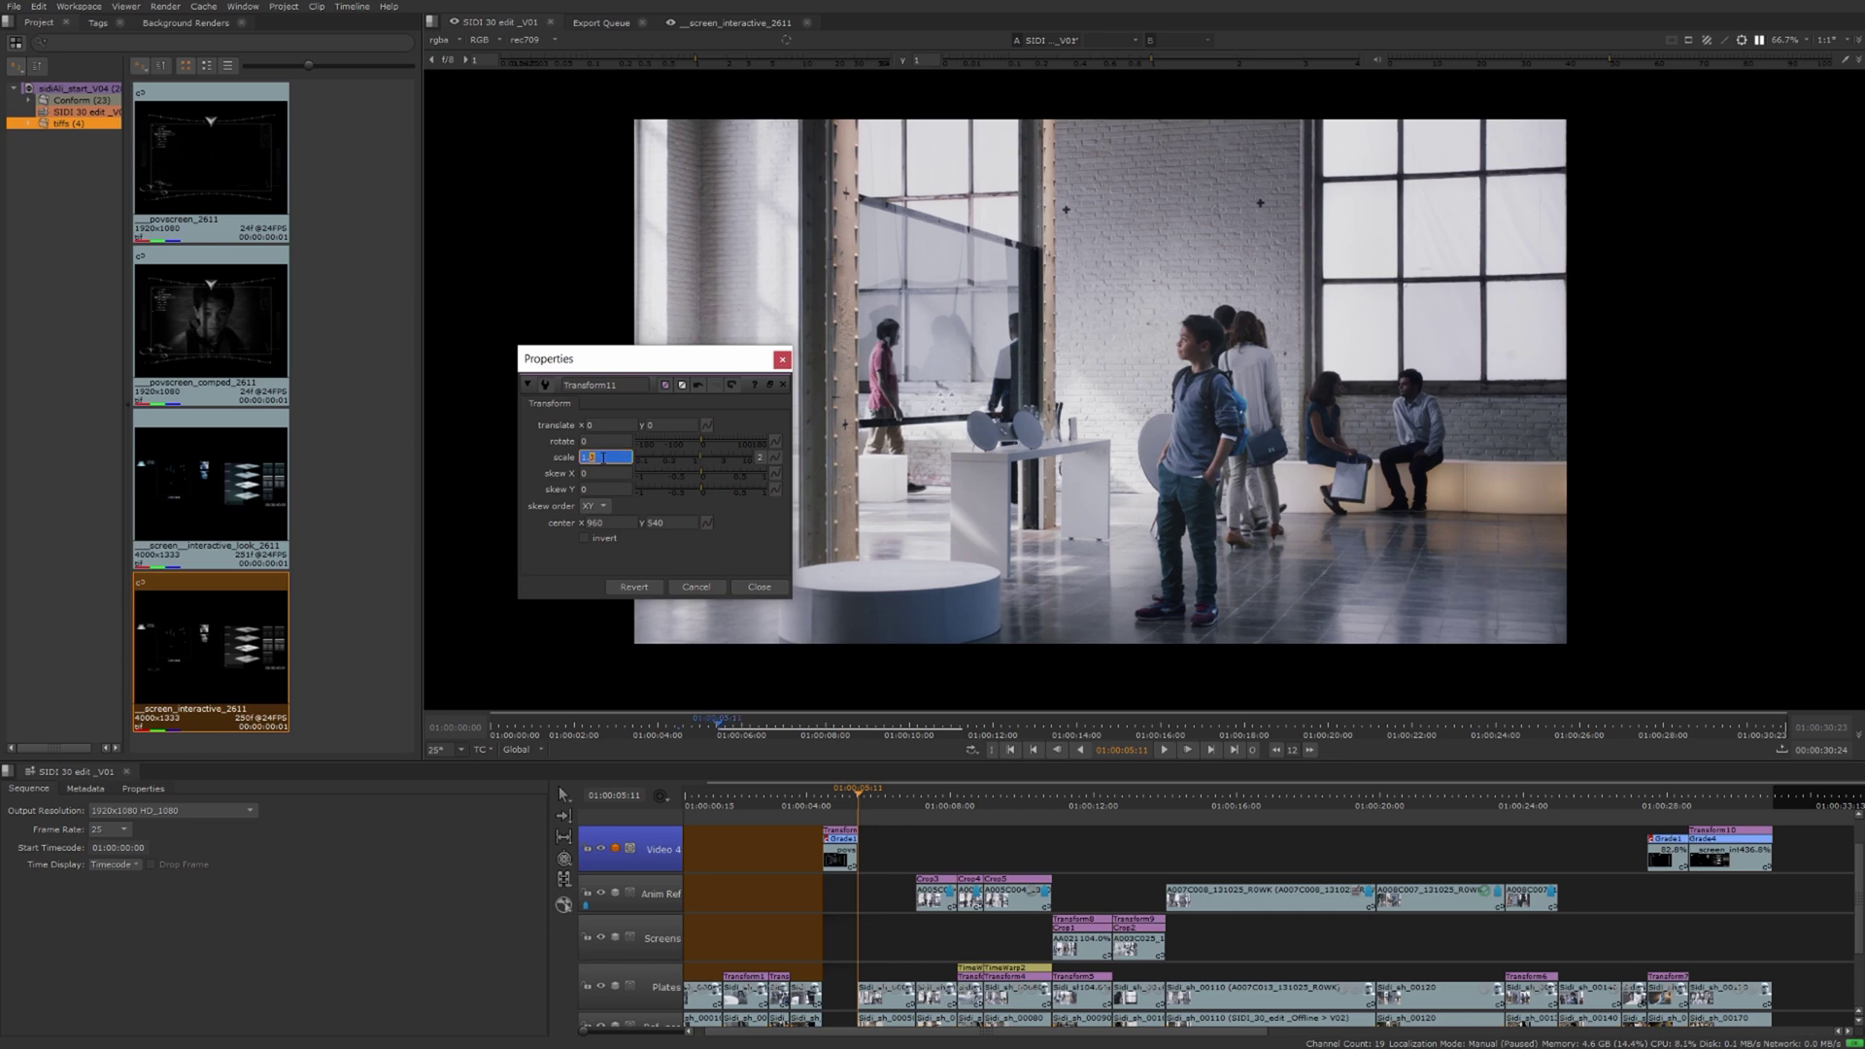
mouse_move(861, 794)
left_mouse_down()
mouse_move(821, 794)
mouse_move(854, 788)
left_mouse_up()
left_click_drag(738, 358, 641, 367)
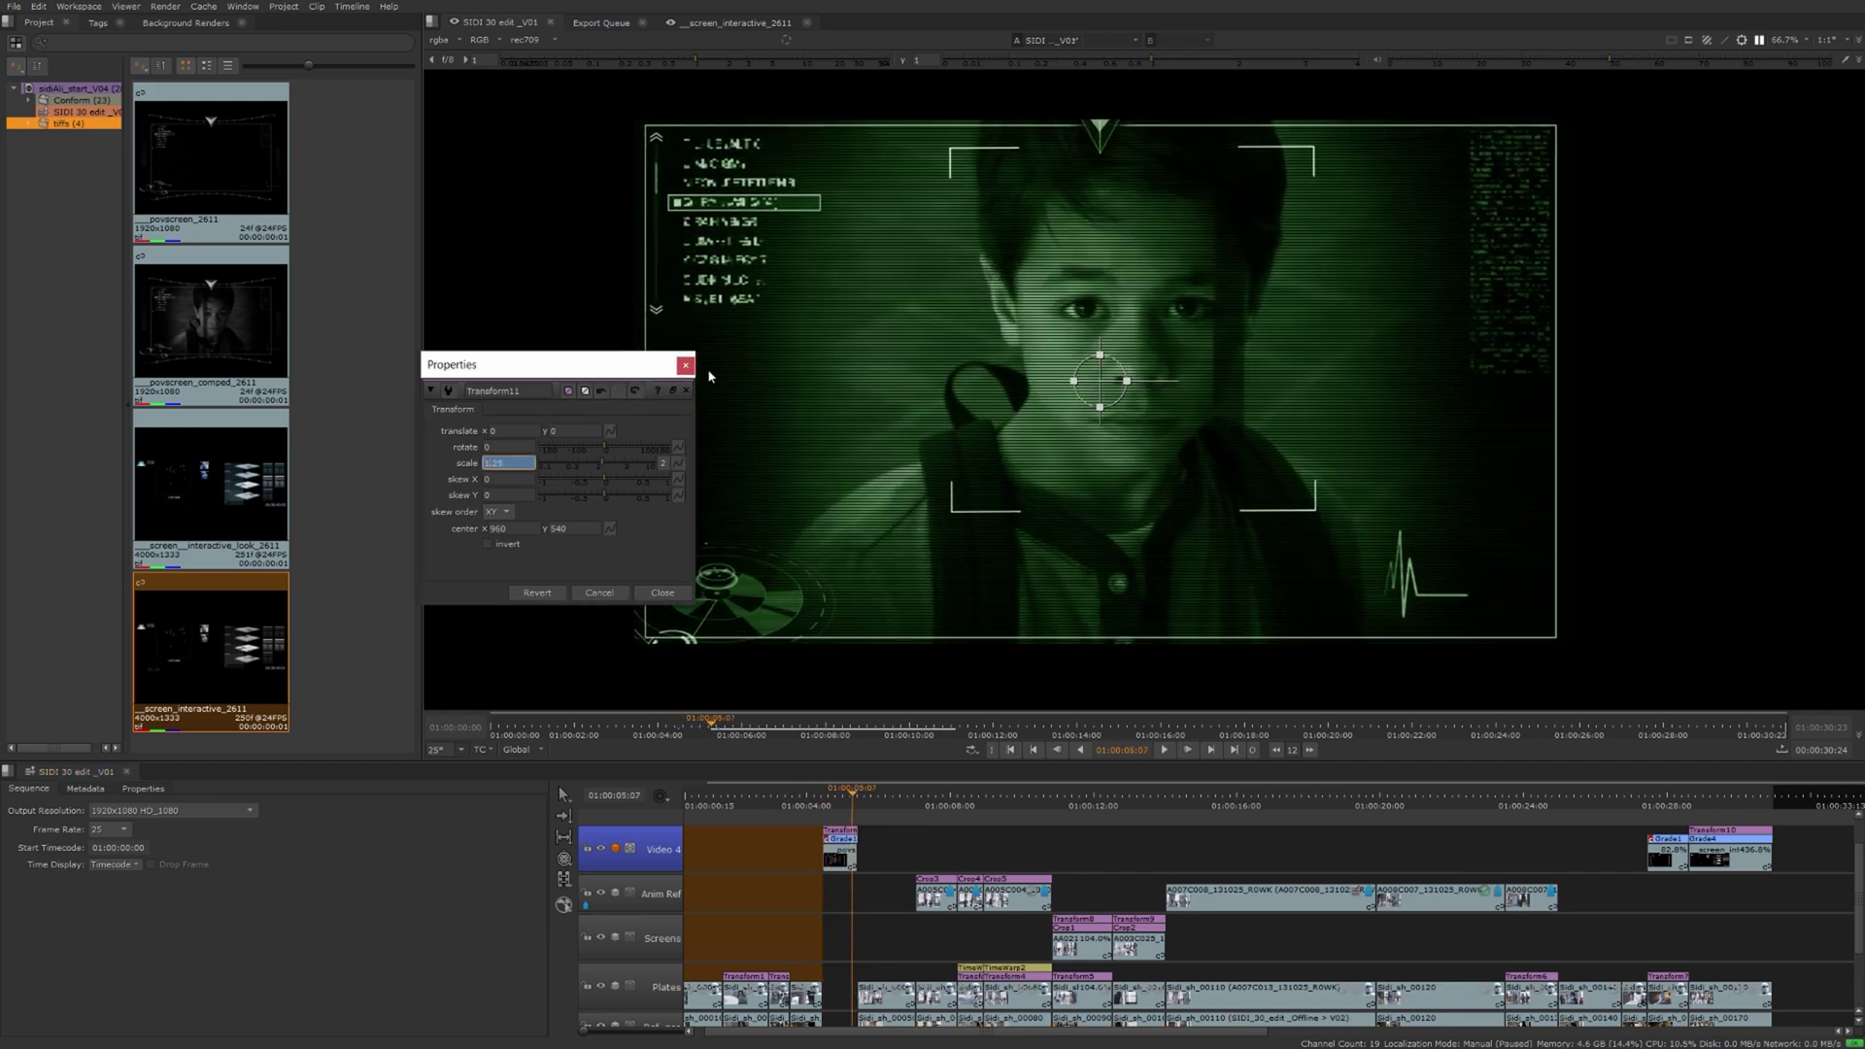
left_click(685, 367)
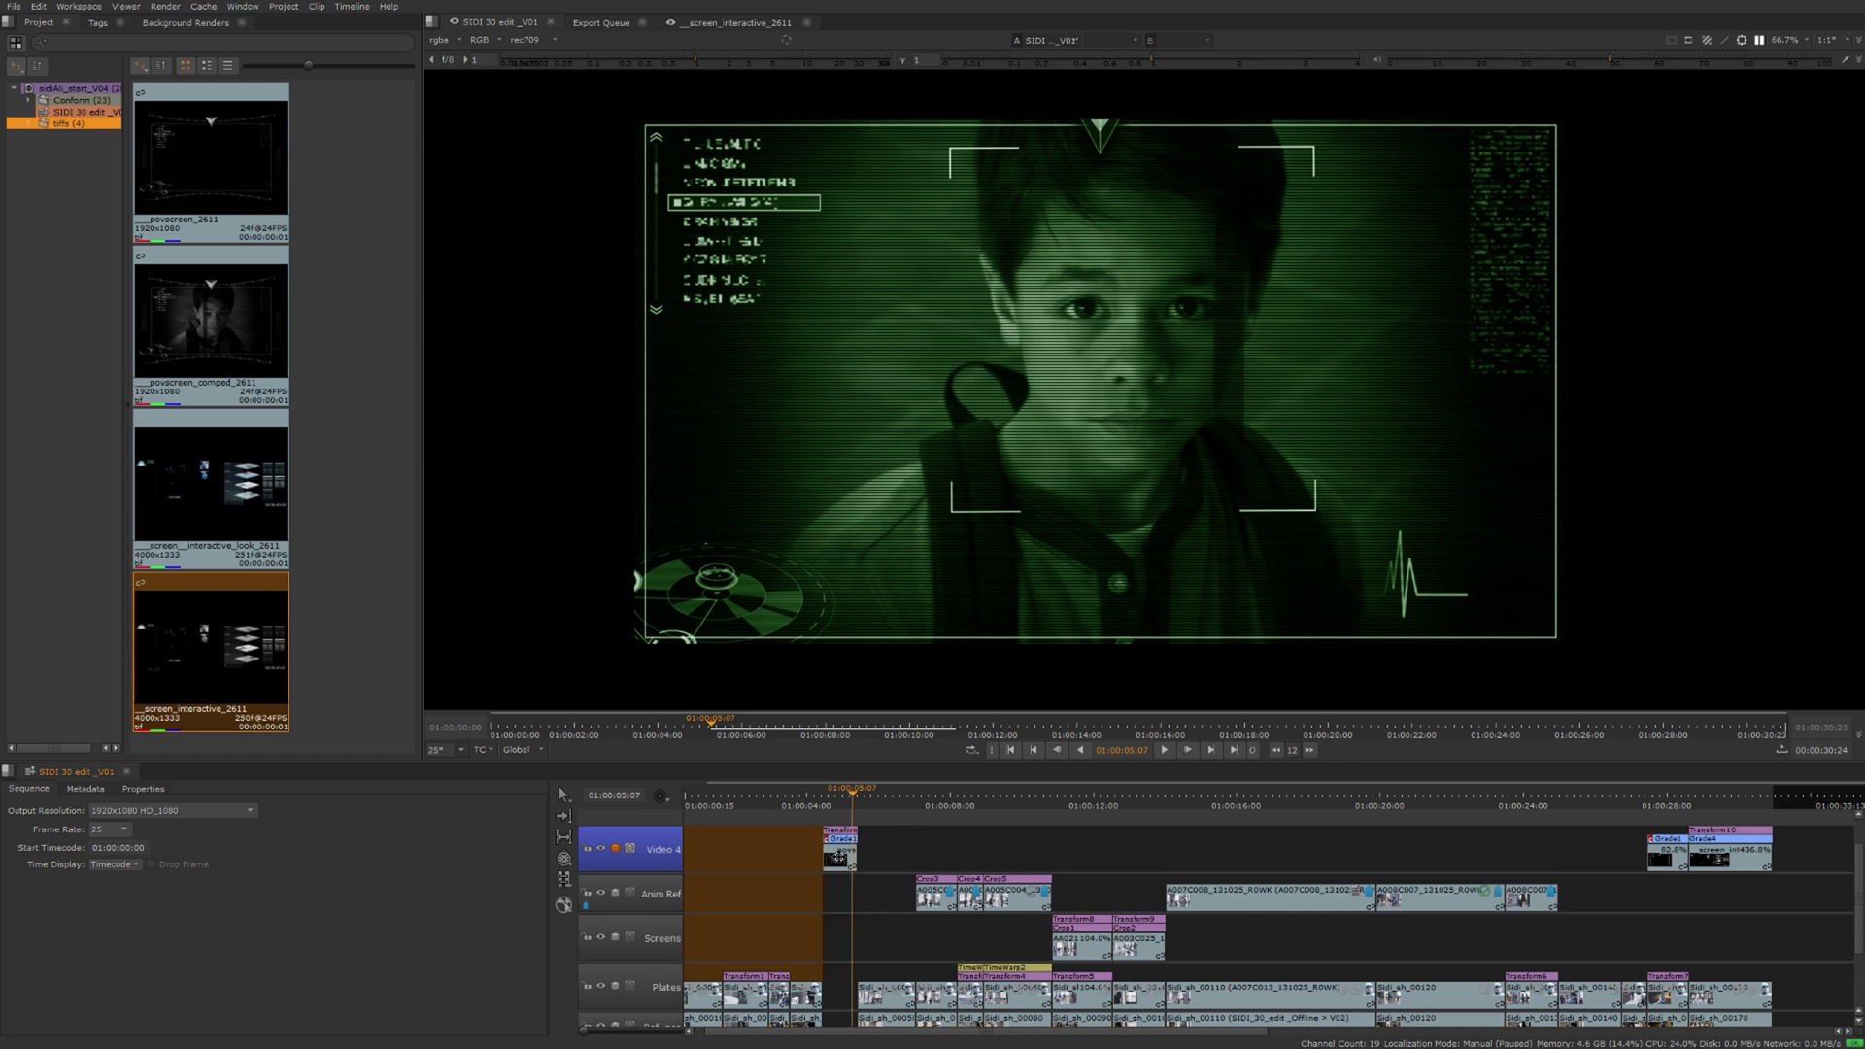
- Add a Text effect with the message "SCANNING..." to the first povscreen clip on Video 4
left_click(840, 856)
right_click(841, 855)
mouse_move(932, 849)
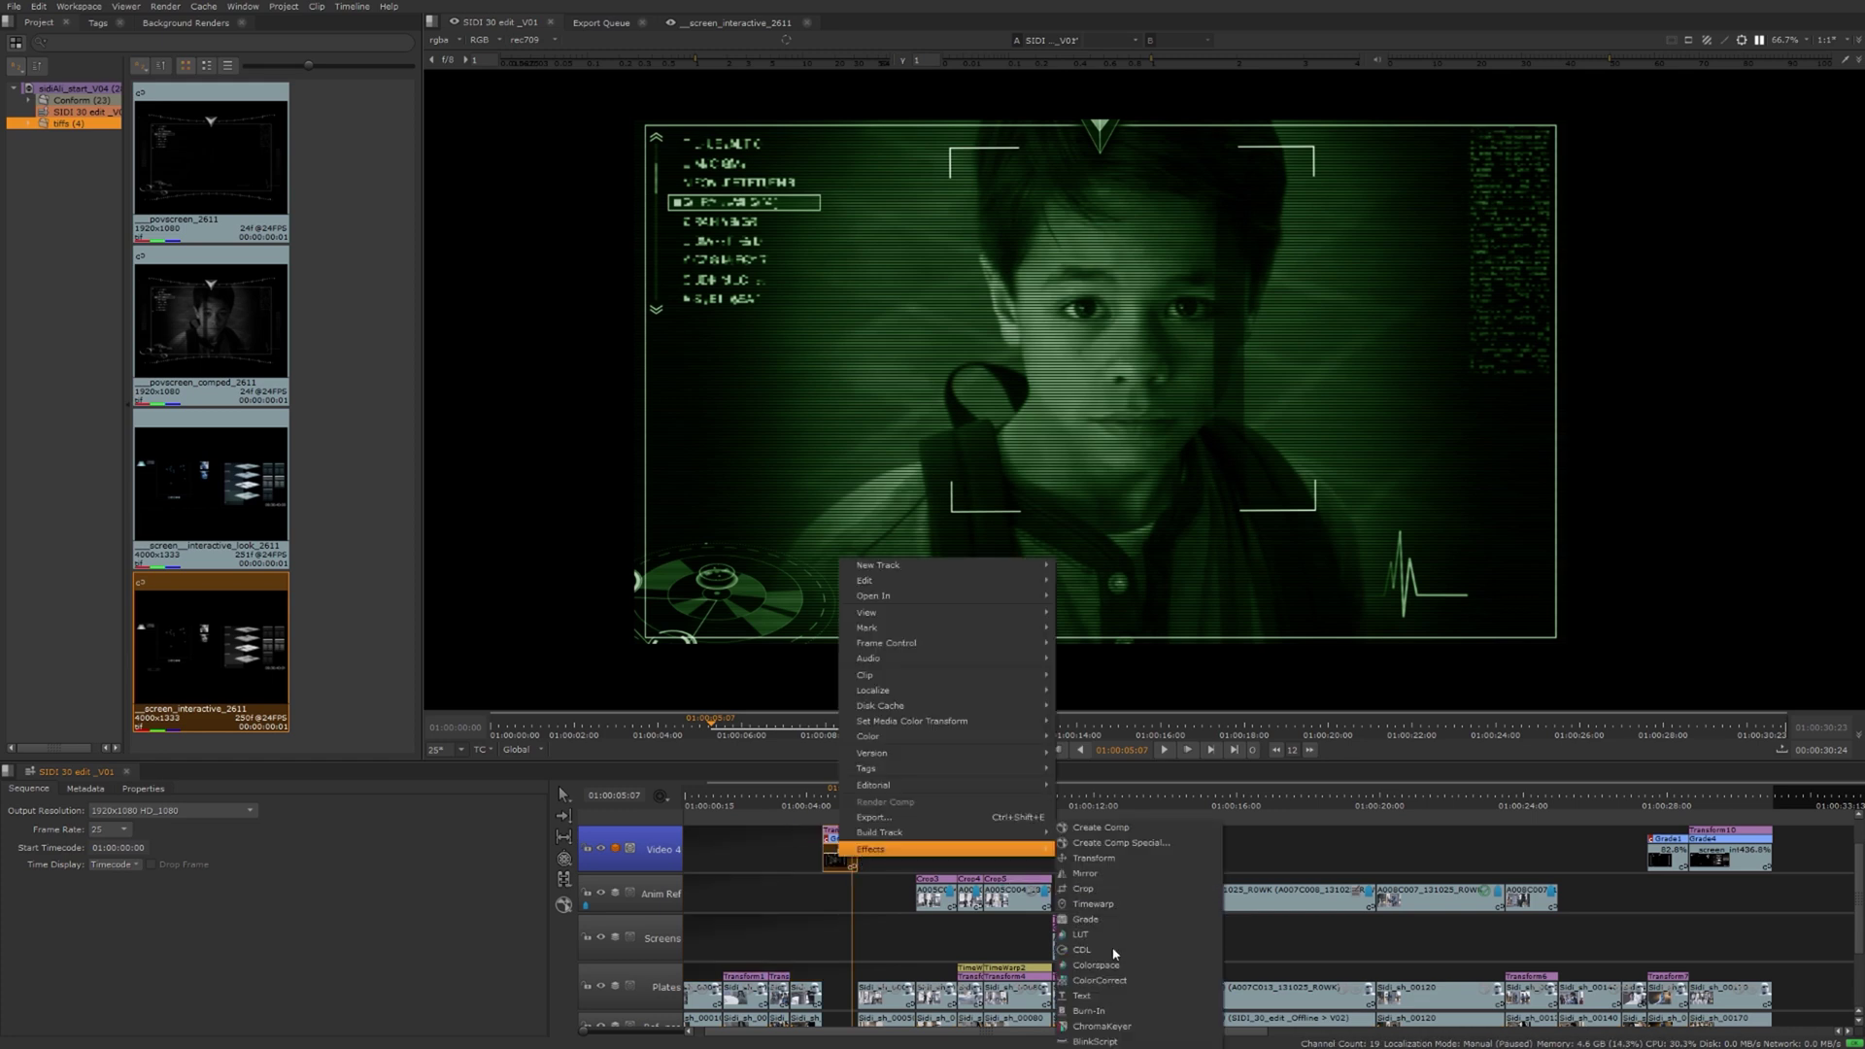
left_click(1118, 997)
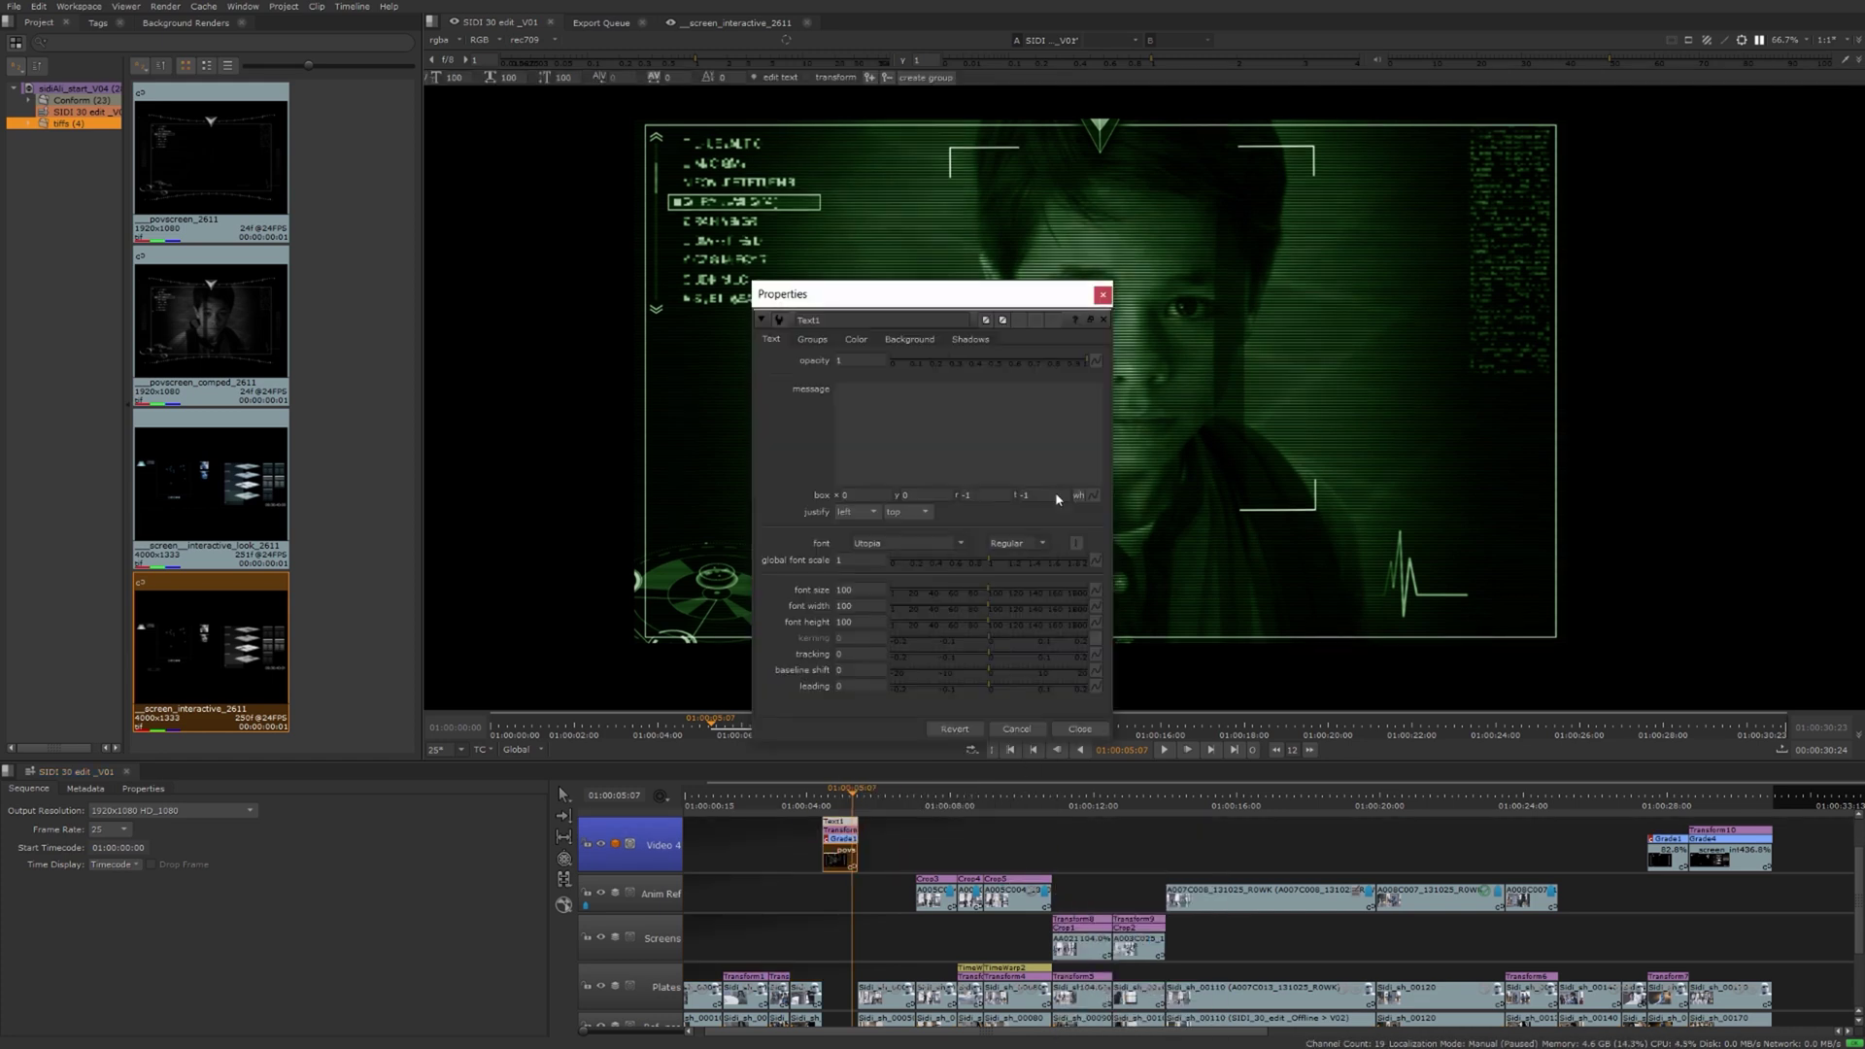
left_click_drag(1002, 292, 514, 264)
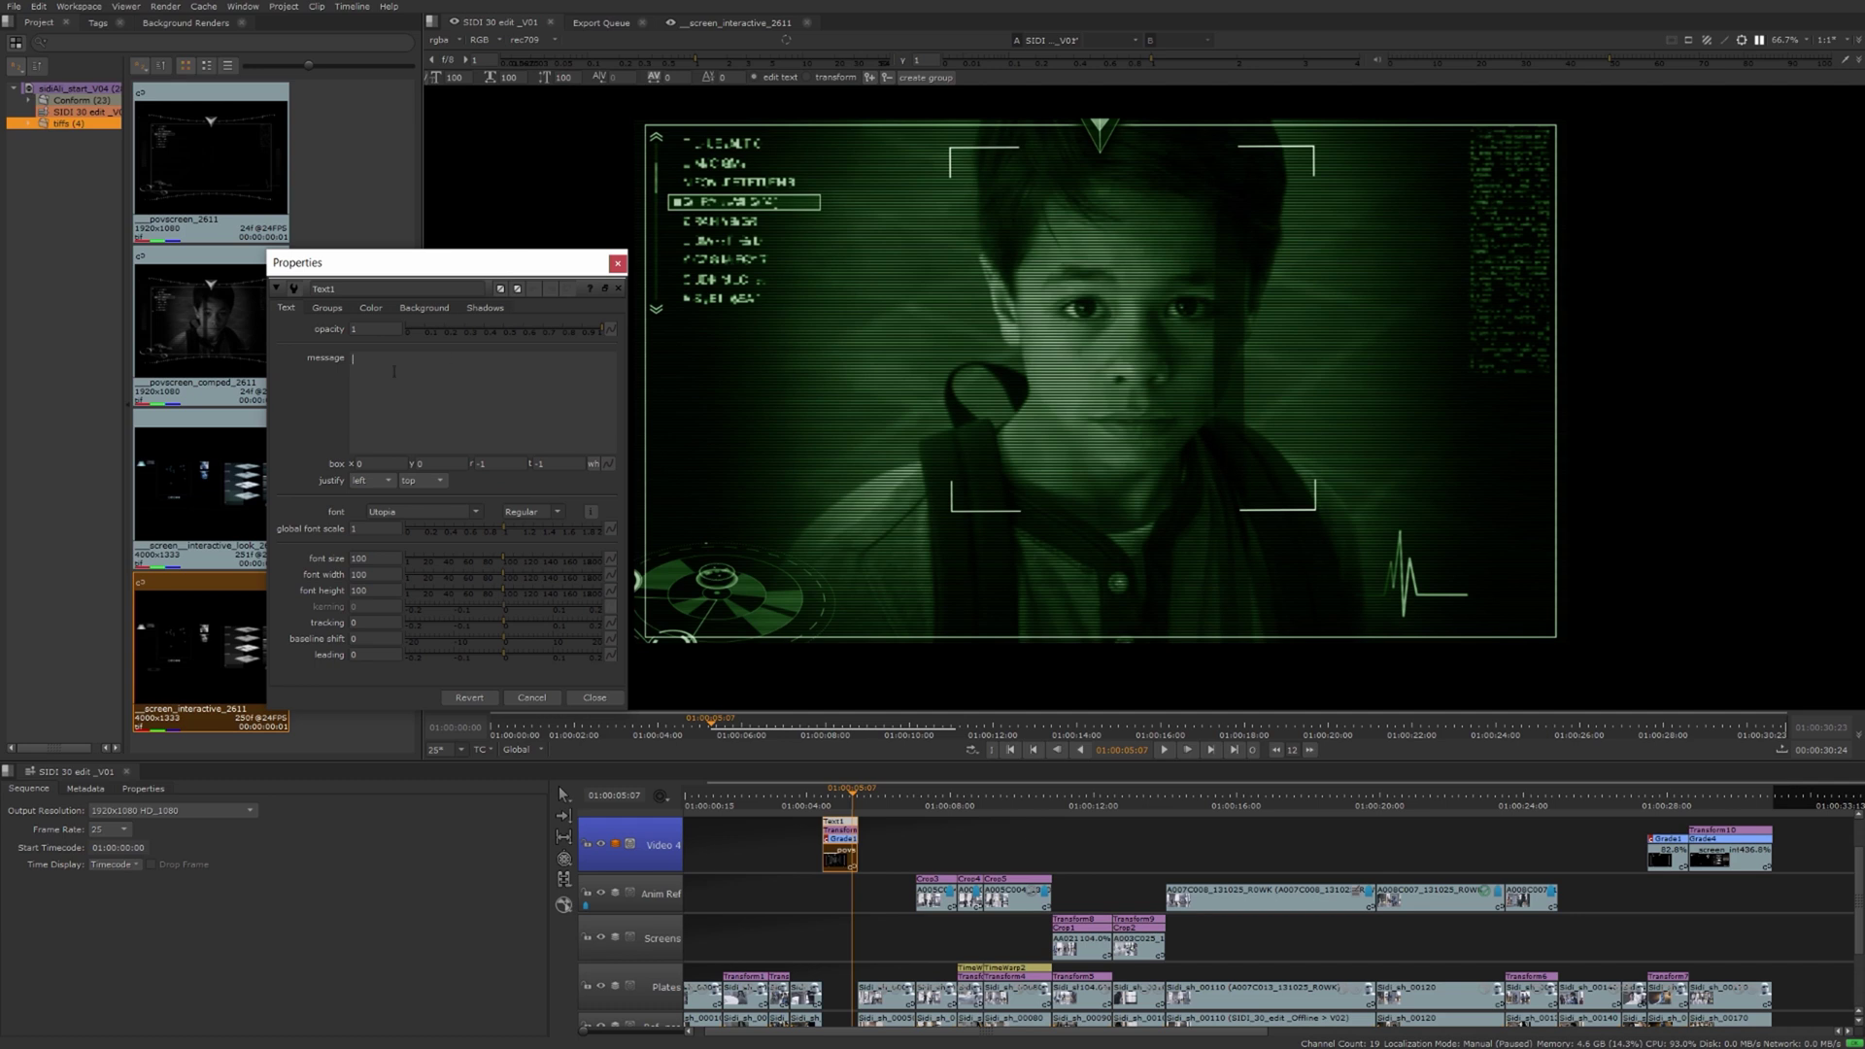
type("SCAN")
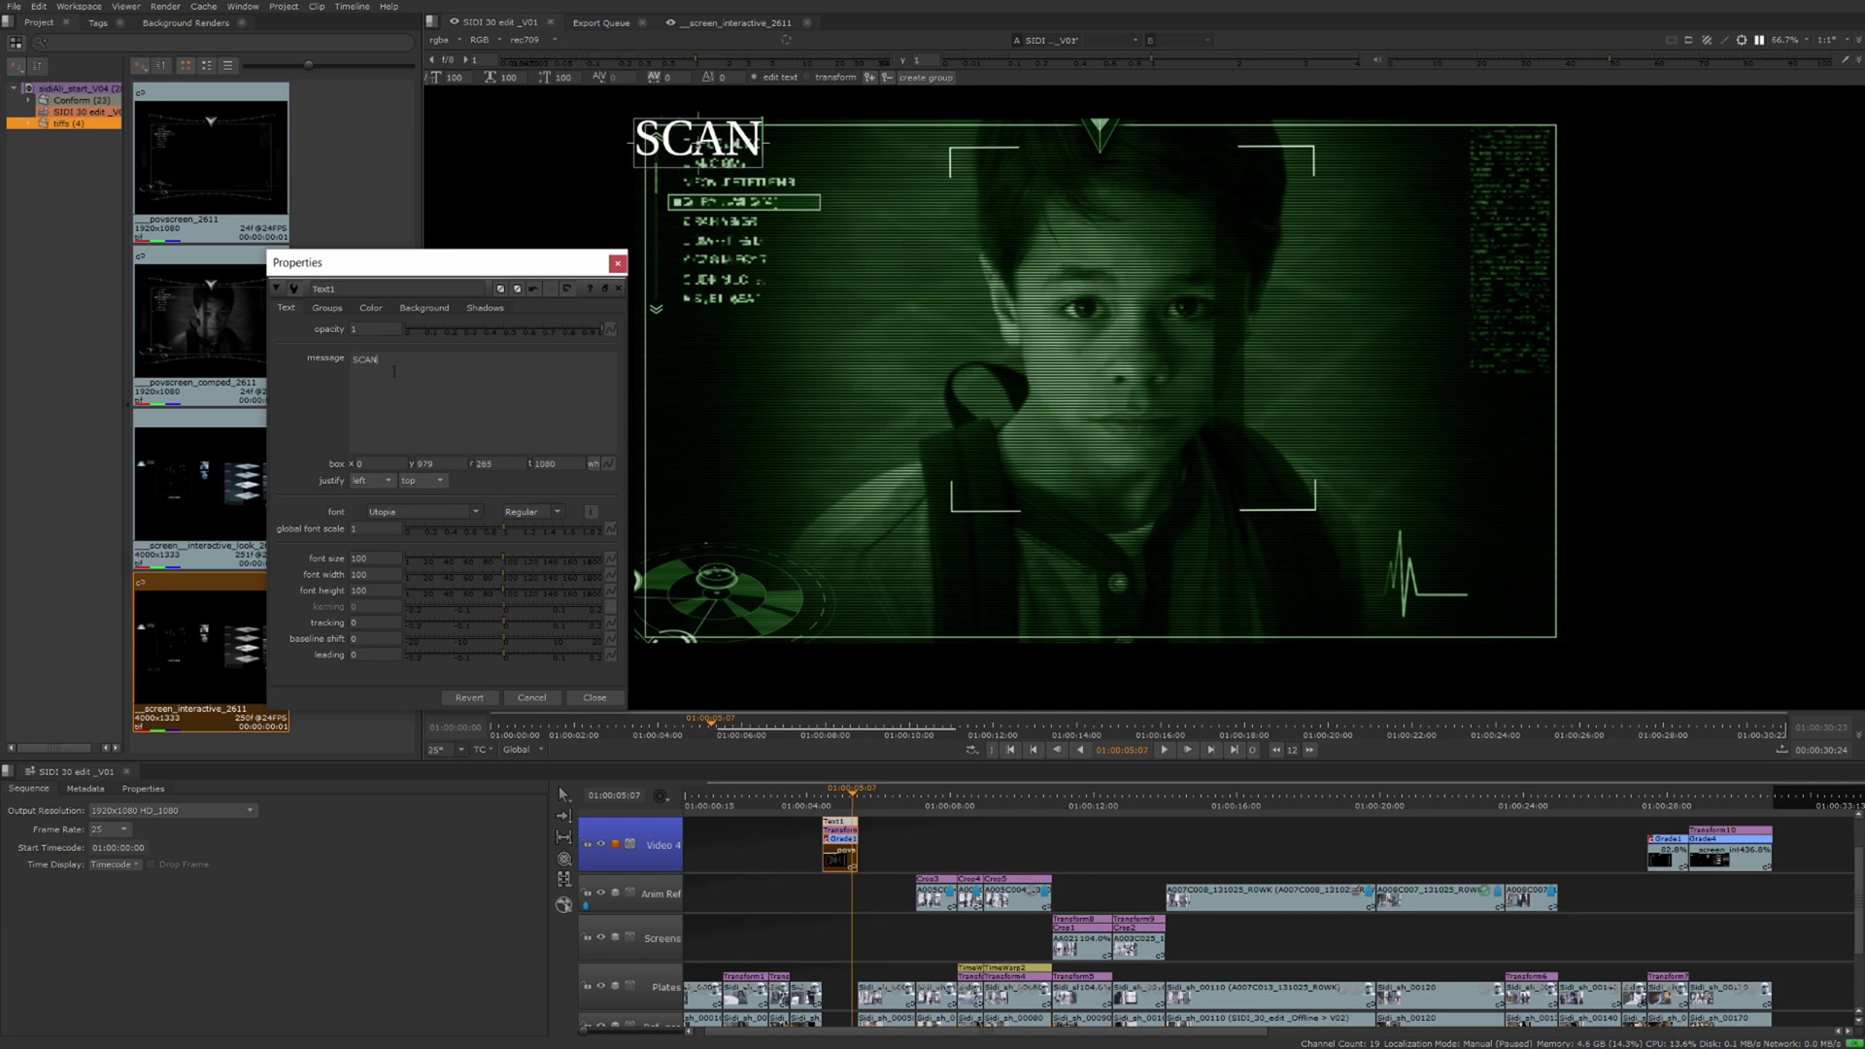
type("NING...")
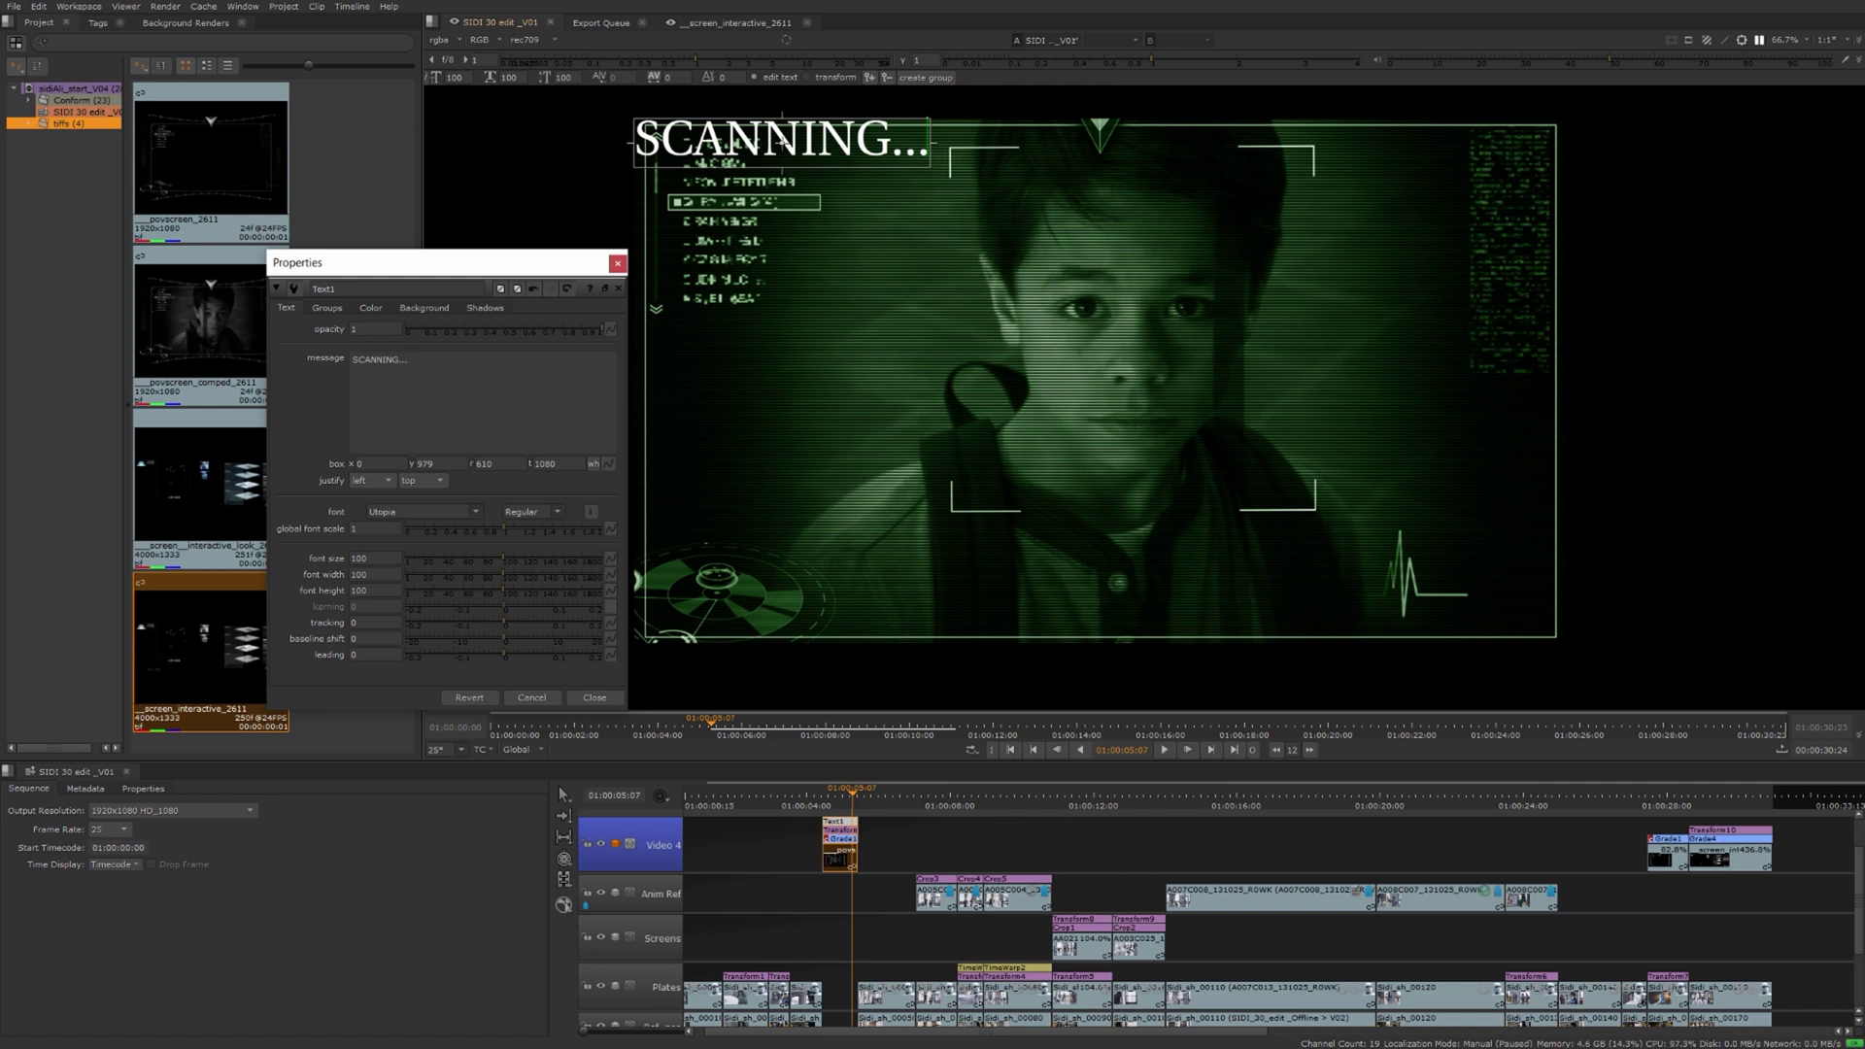
- Position the SCANNING... text below the boy's face, its box at about x 722, y 100, and close the Text properties
left_click_drag(777, 144, 1132, 577)
left_click(800, 141)
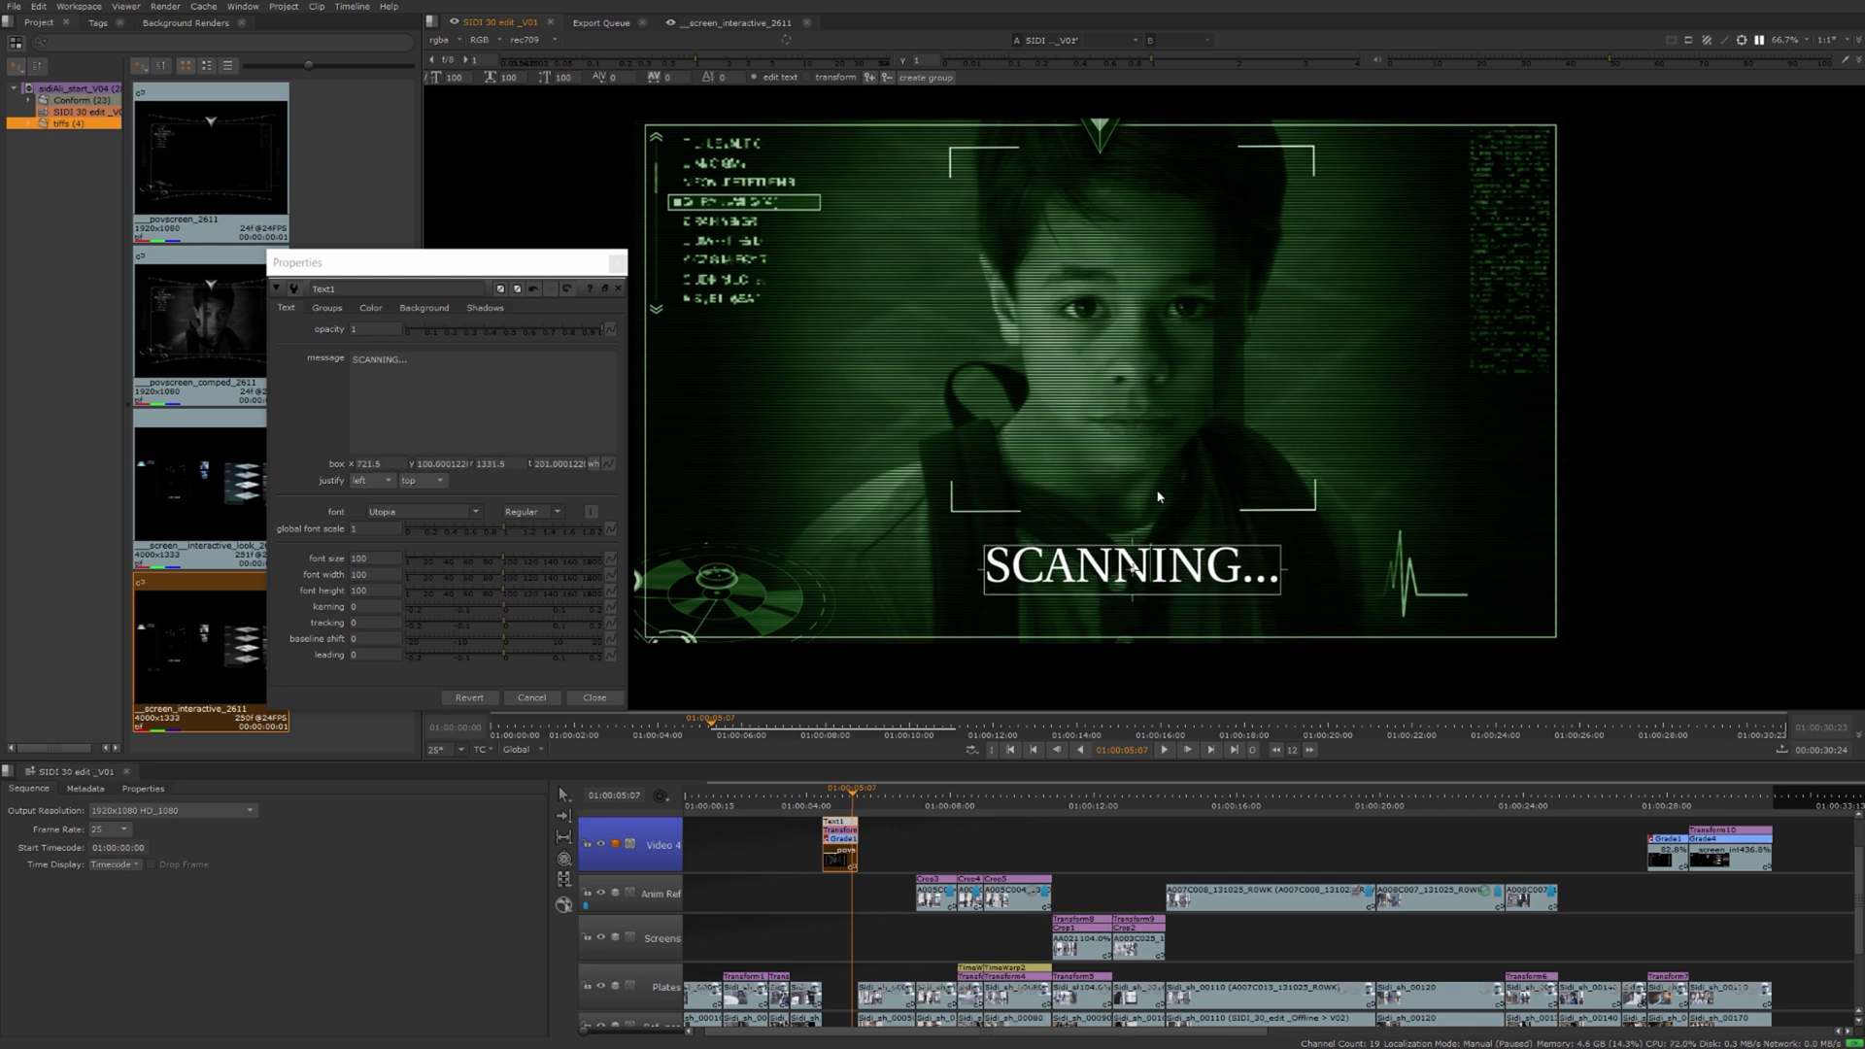
left_click(617, 263)
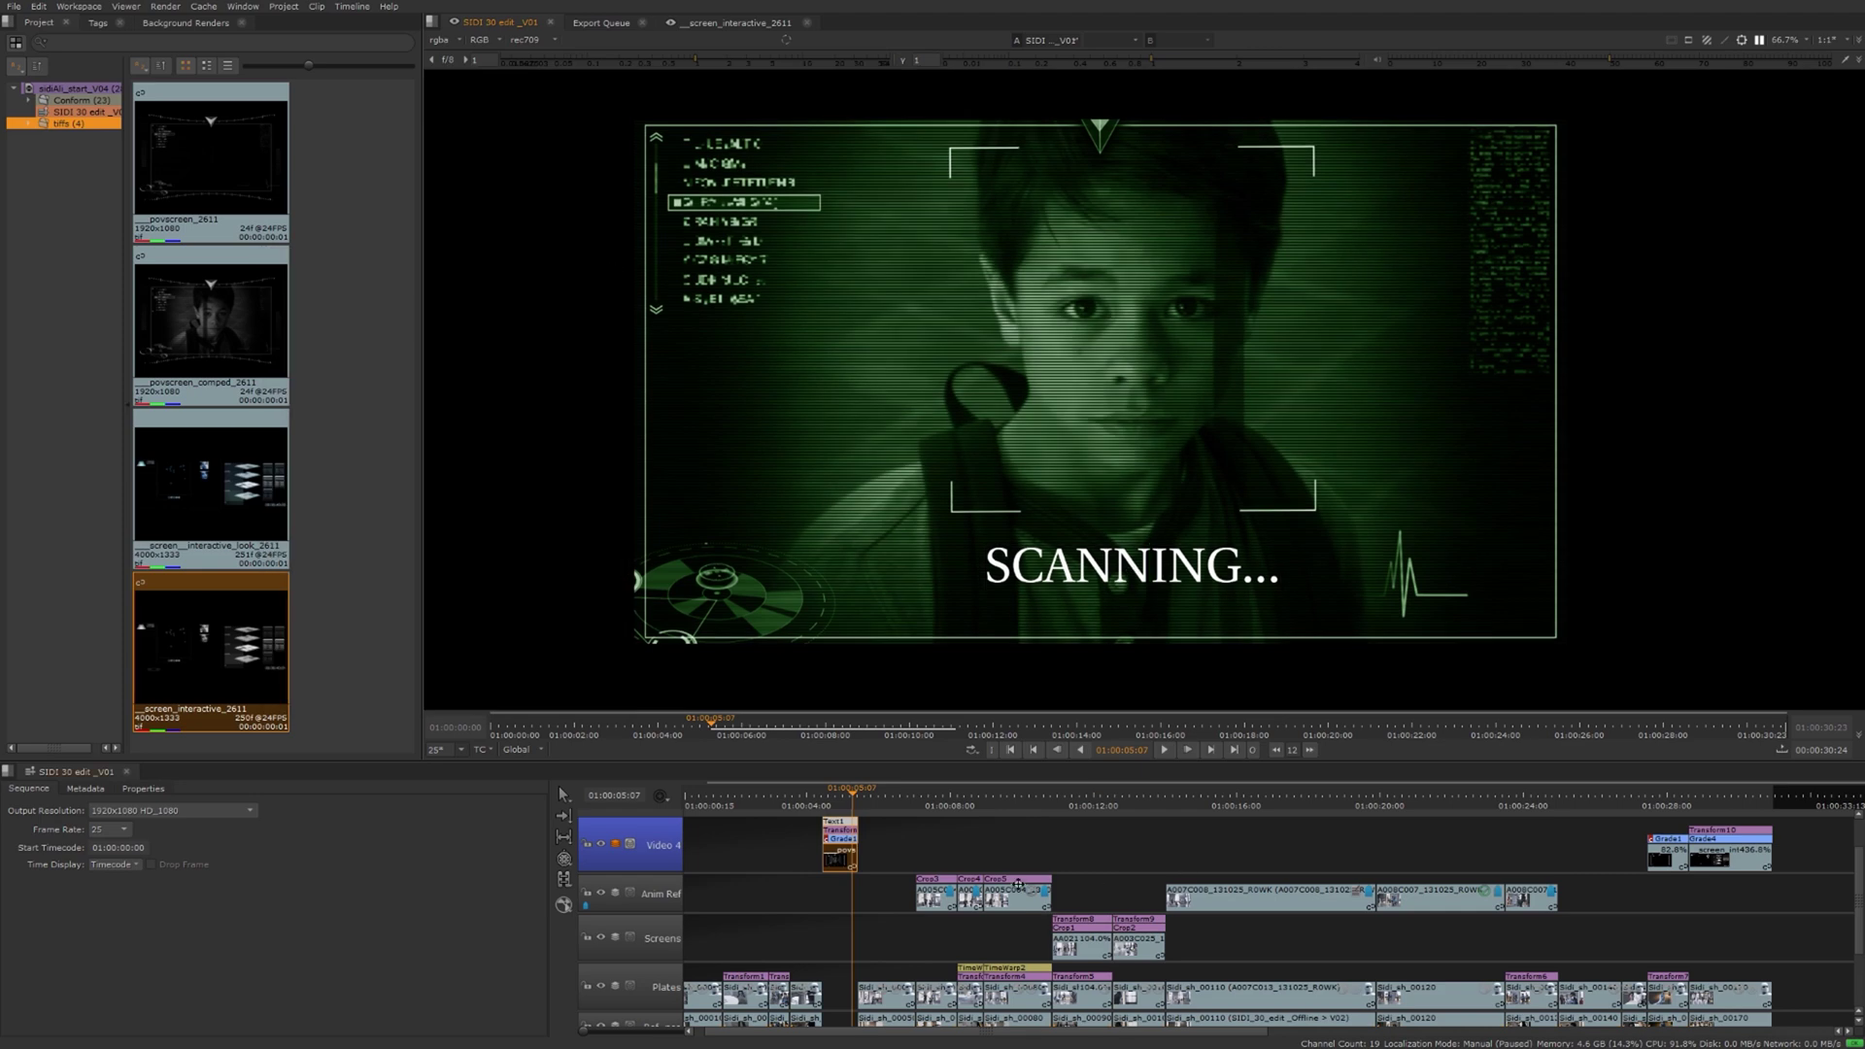
- Move the Text effect beneath the Transform in the first povscreen clip's effect stack and scrub through the clip to compare
left_click_drag(853, 801, 834, 798)
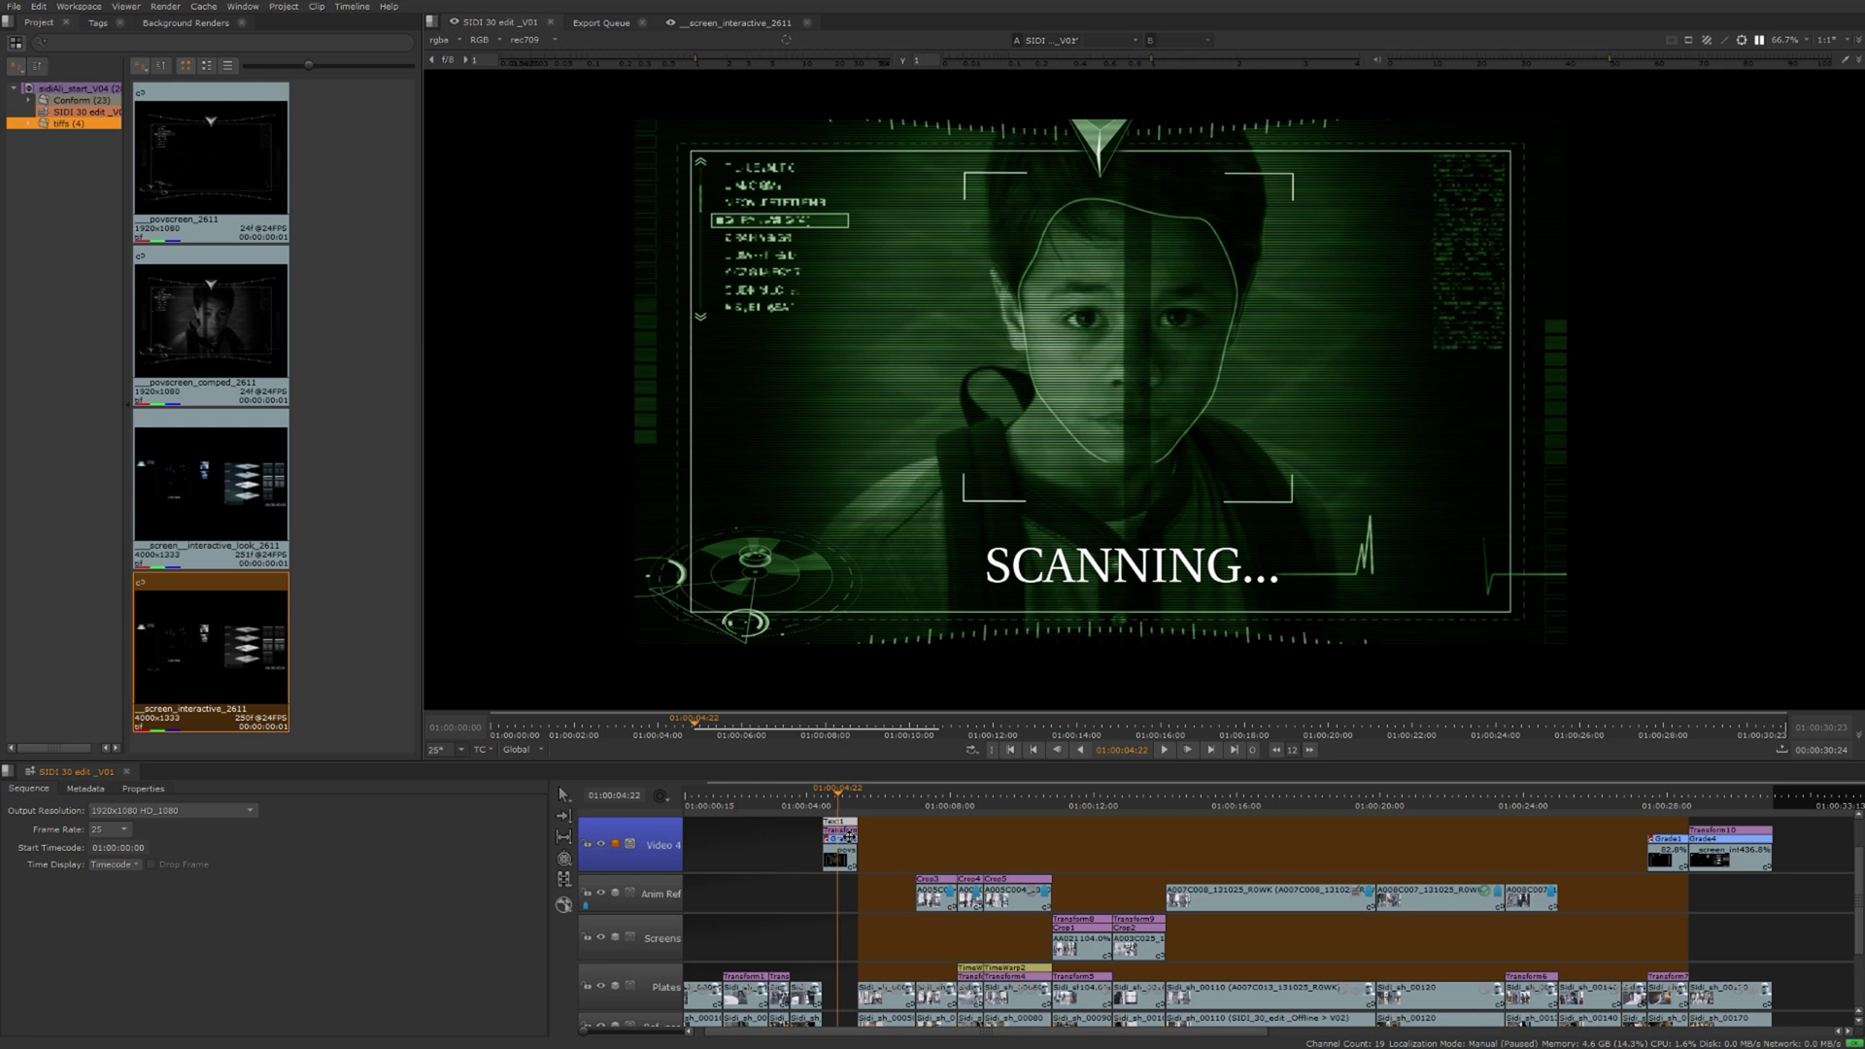
left_click(843, 820)
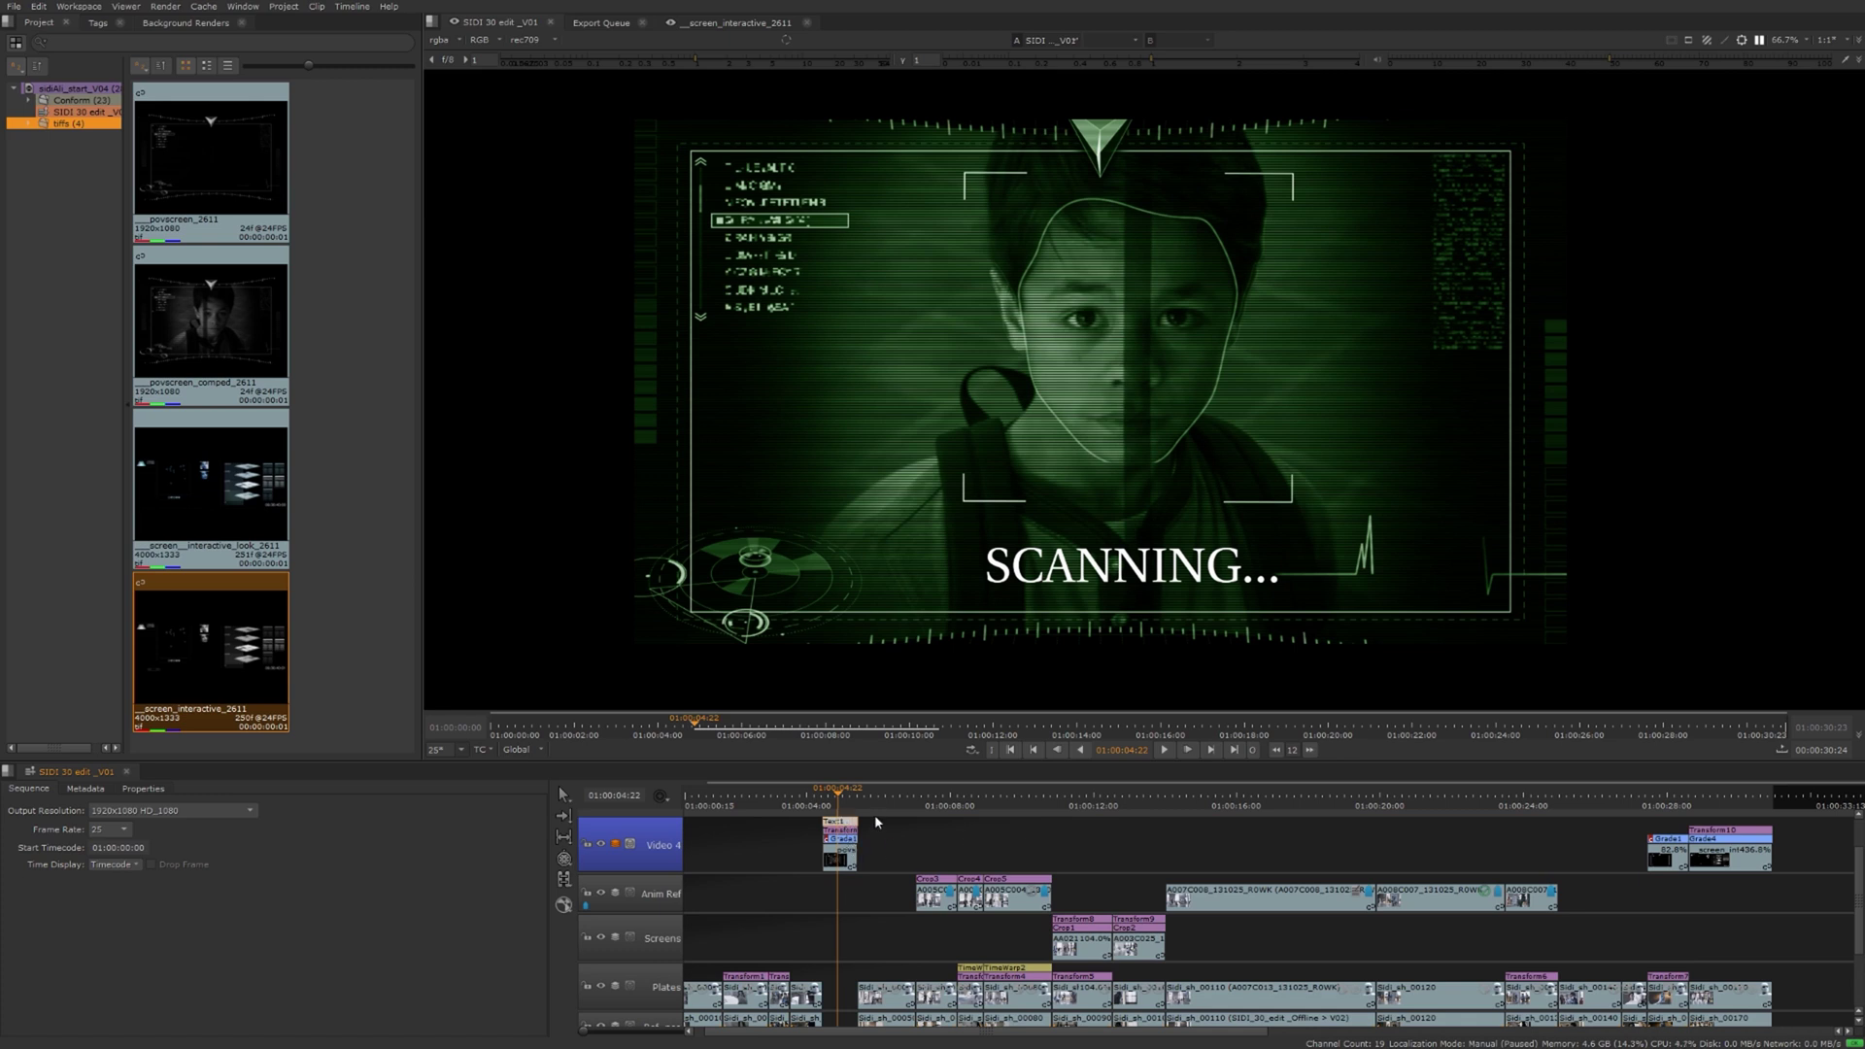
left_click_drag(835, 795, 840, 792)
left_click_drag(852, 822, 831, 792)
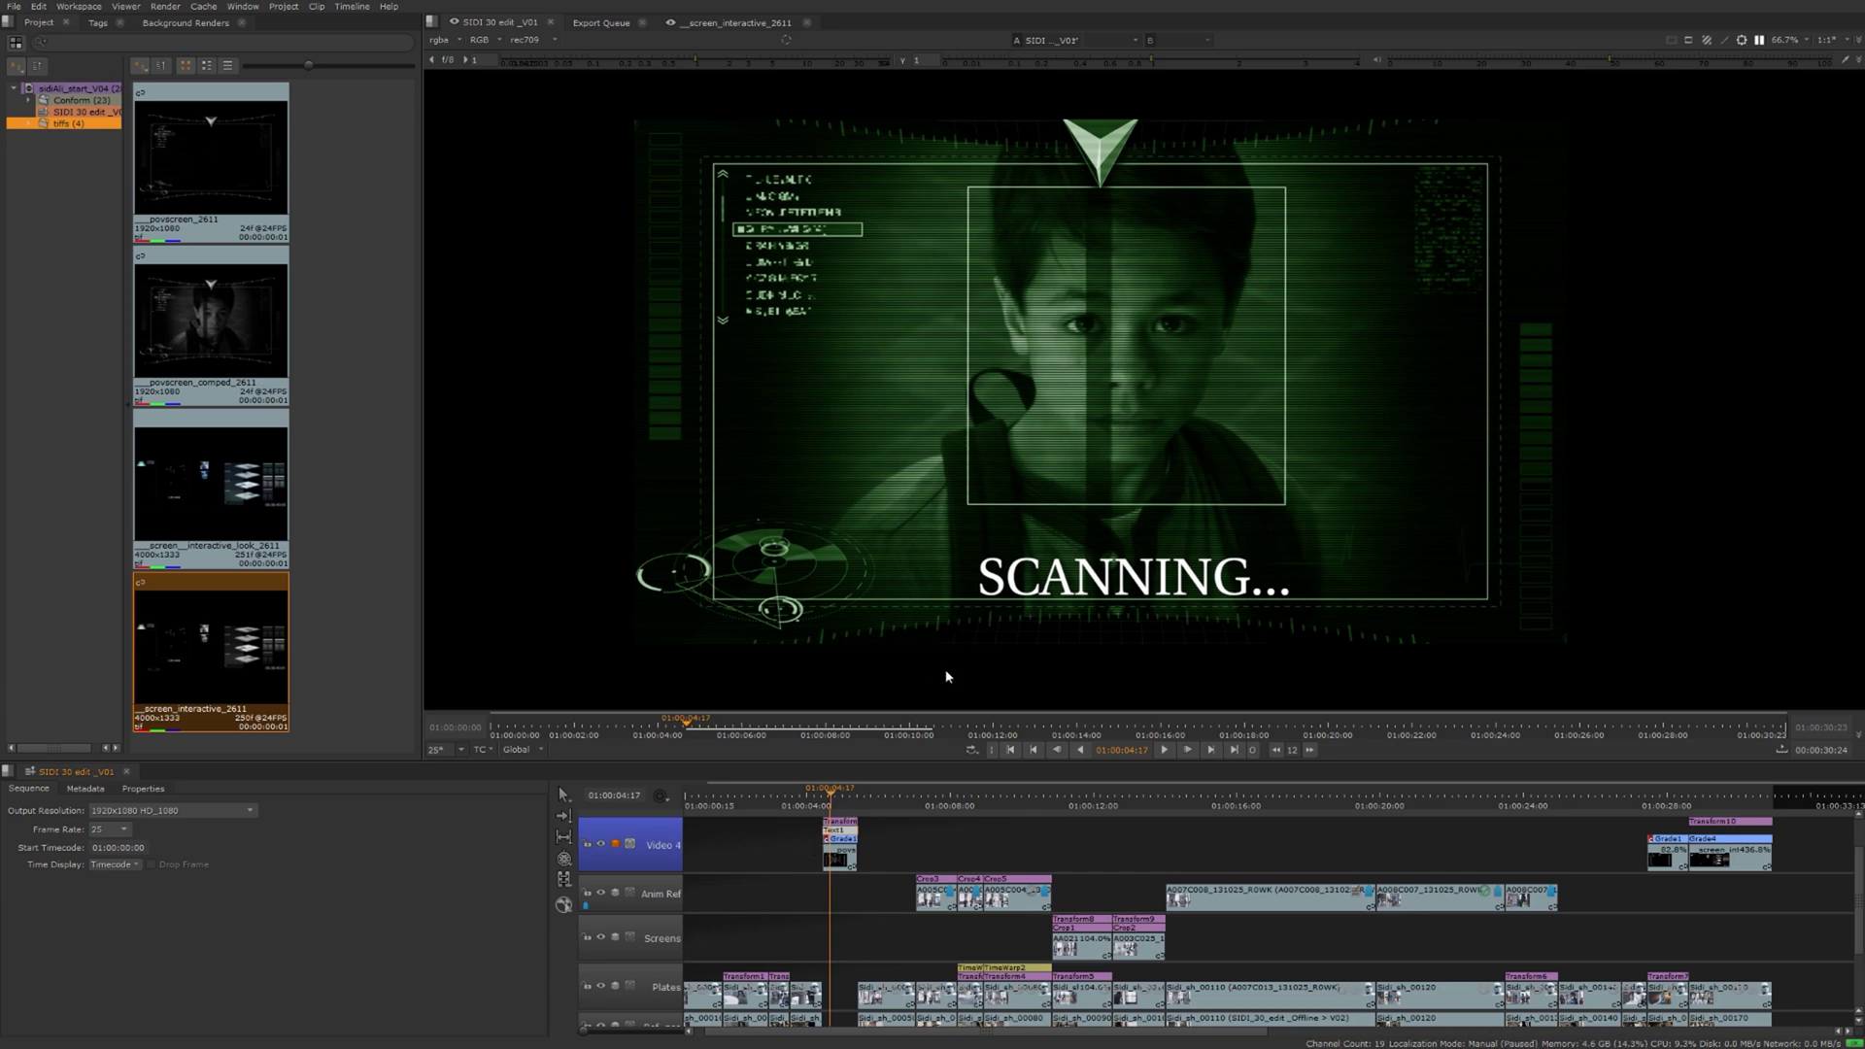
left_click(839, 795)
left_click_drag(838, 795, 834, 794)
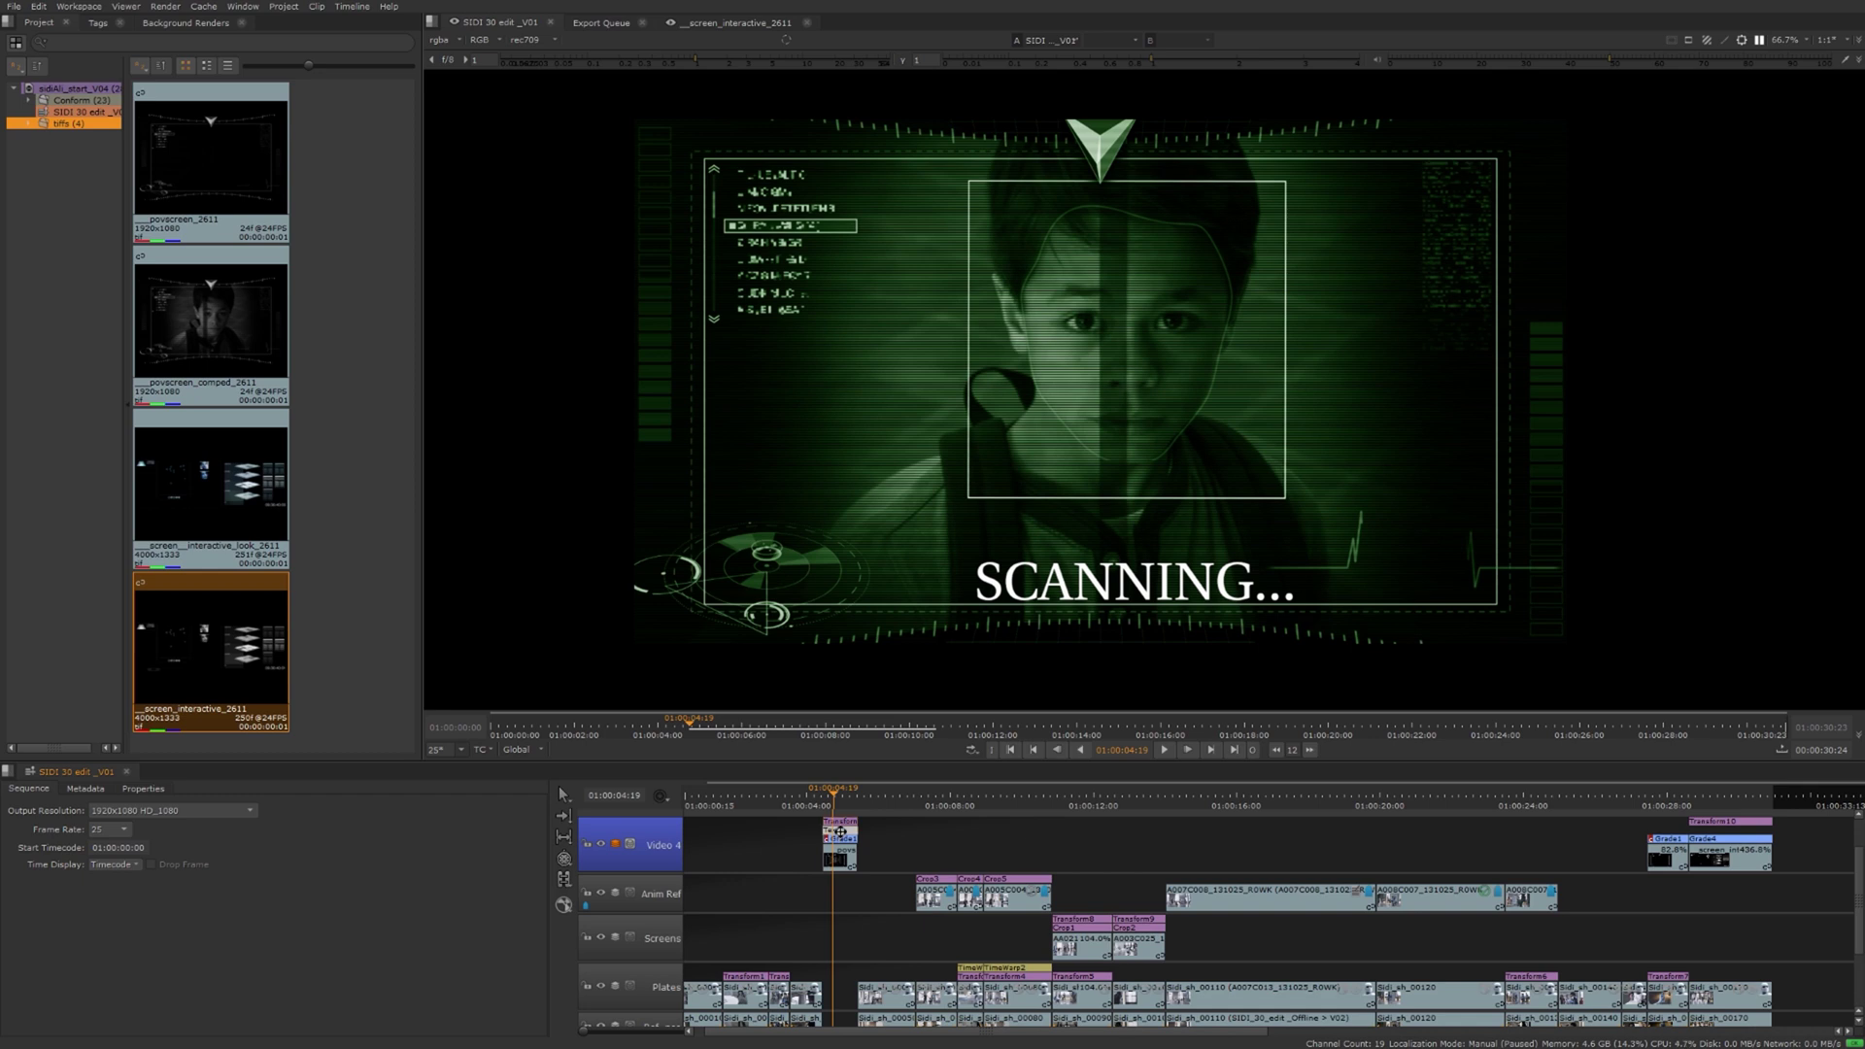
- Move the Text effect back above the Transform, check it at 01:00:05:03, and close its properties
double_click(841, 832)
left_click(846, 824)
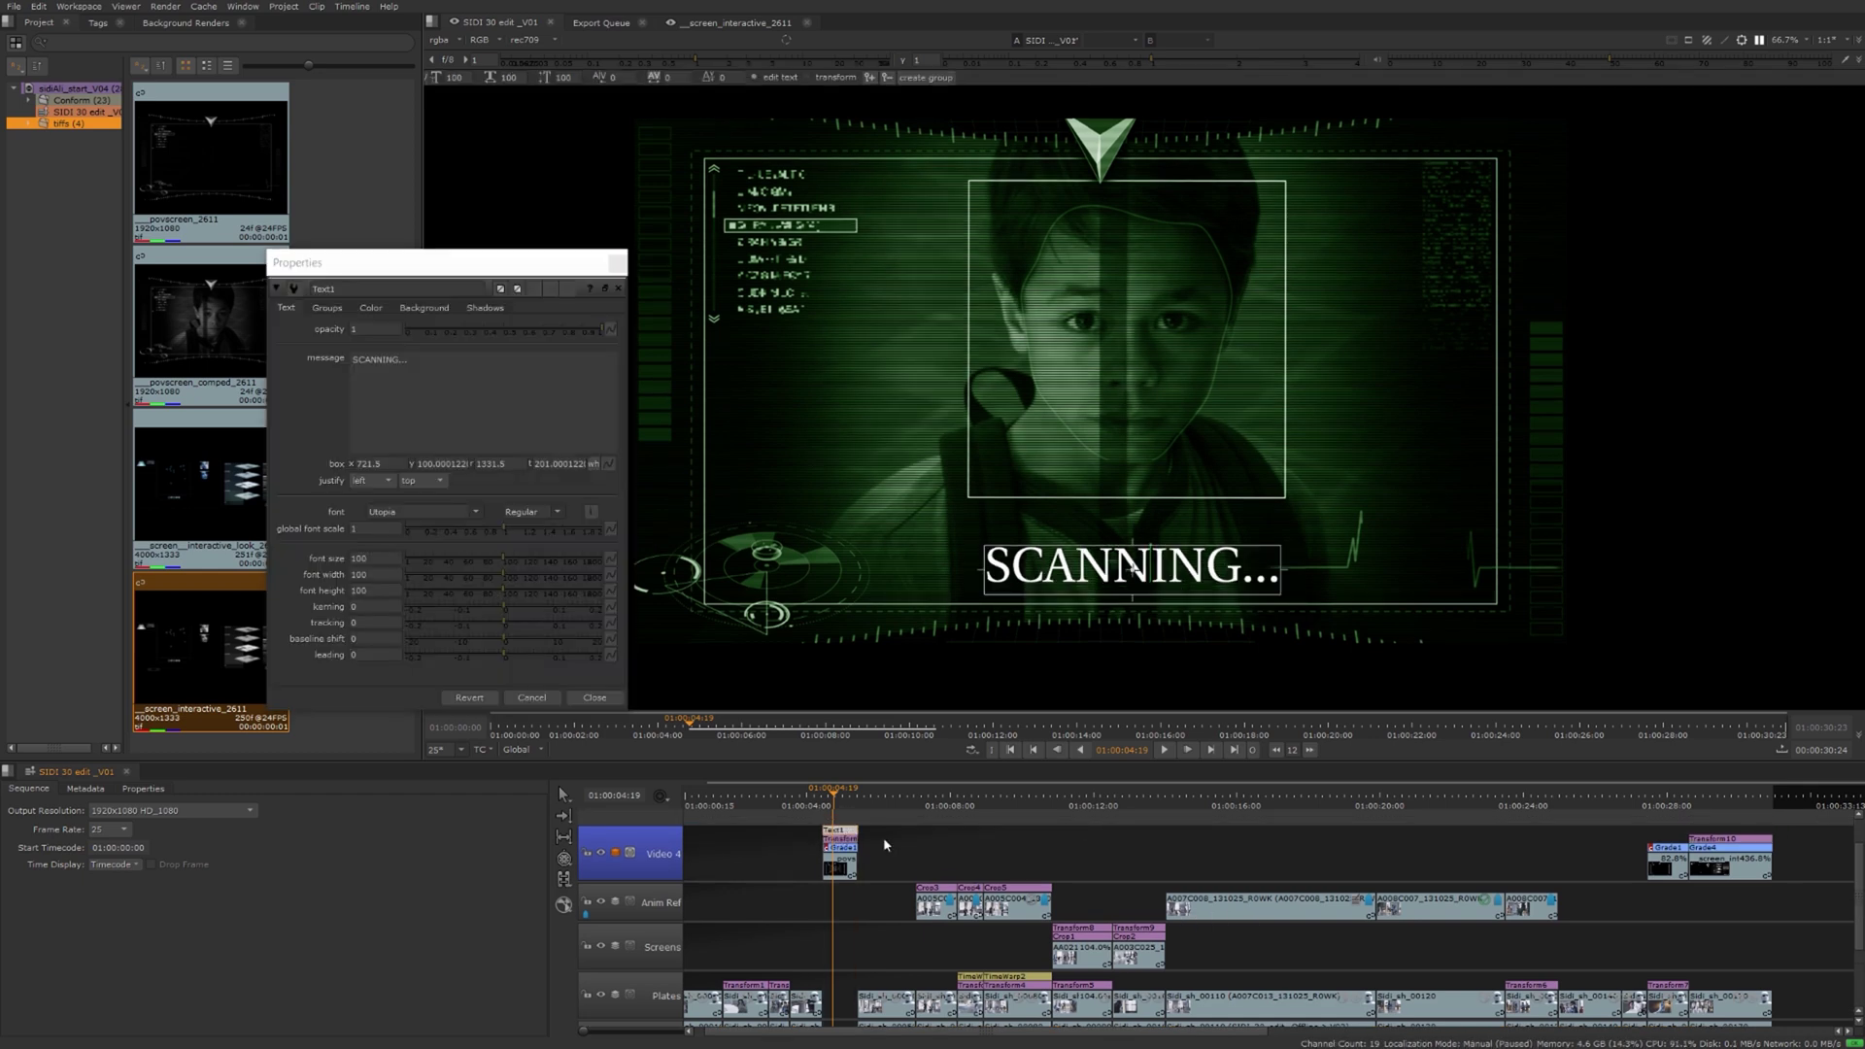
left_click(834, 794)
left_click_drag(832, 795, 846, 794)
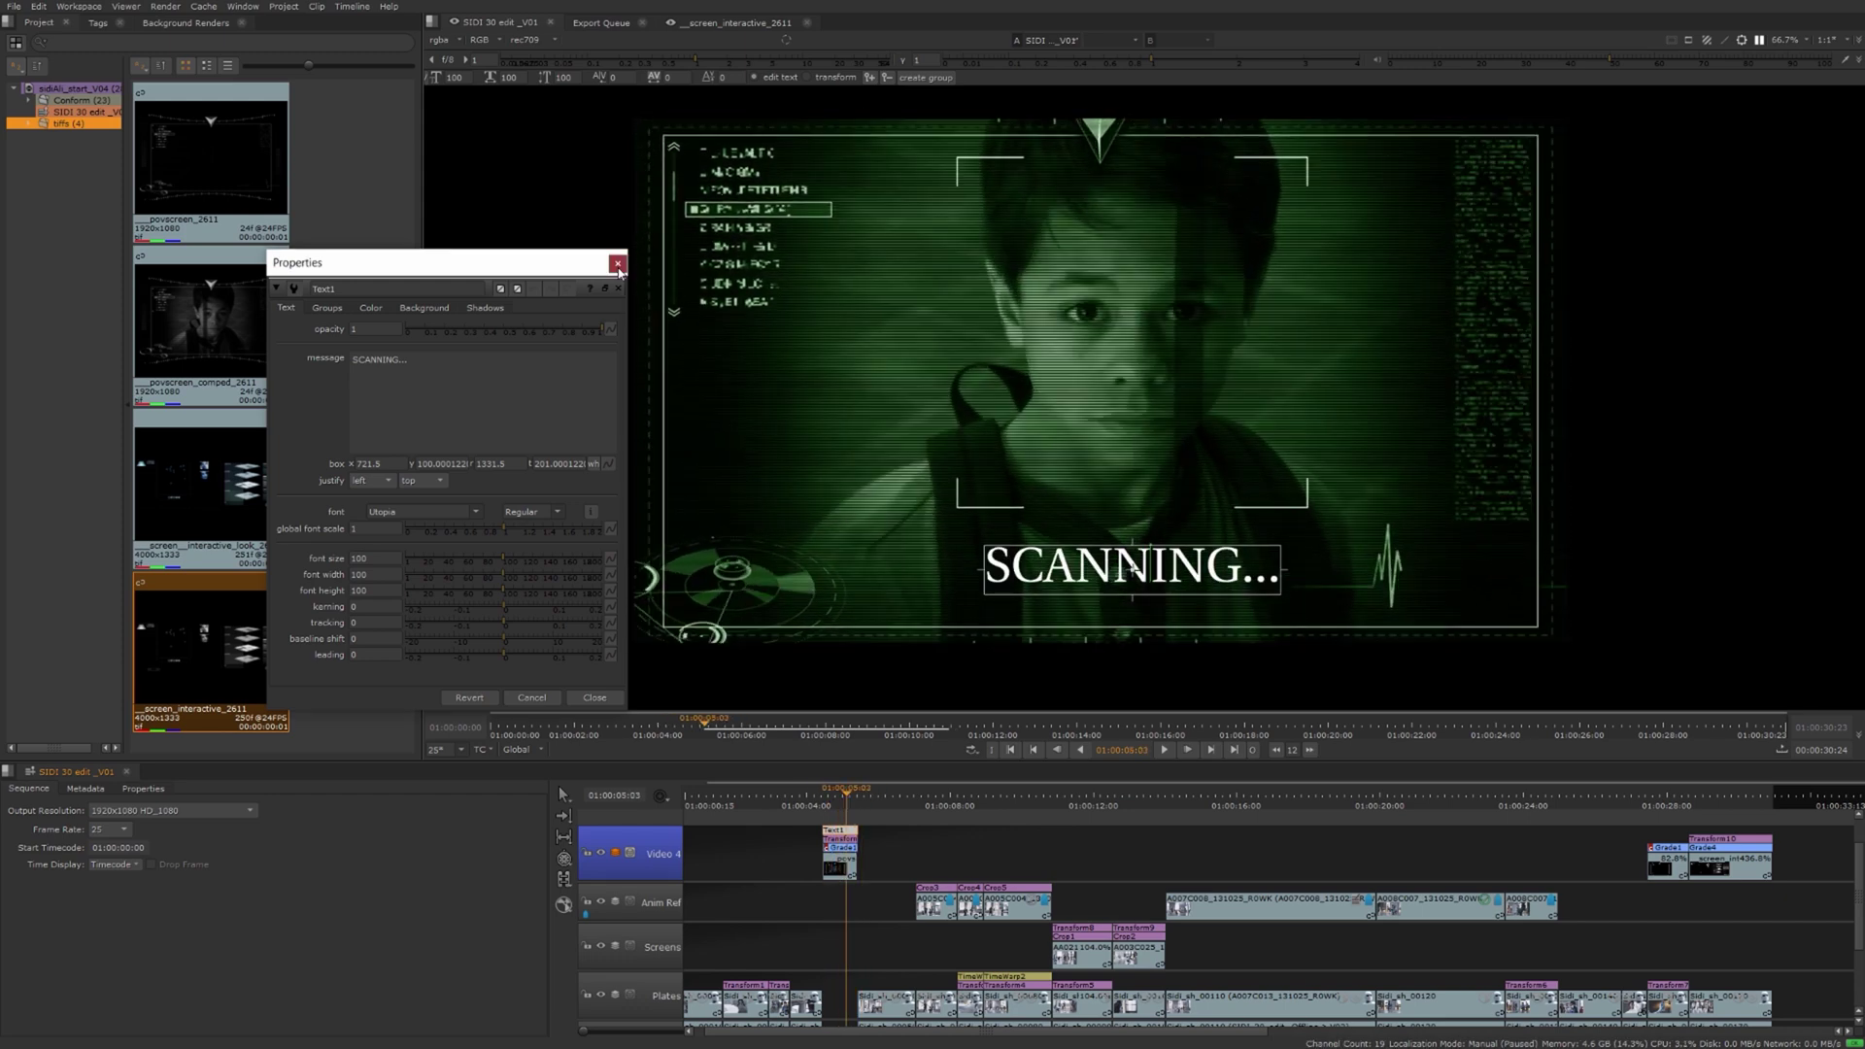
left_click(617, 263)
- Enable blending on the Anim Ref and Screens tracks, viewing the results at 01:00:07:10 and 01:00:11:24
left_click(950, 847)
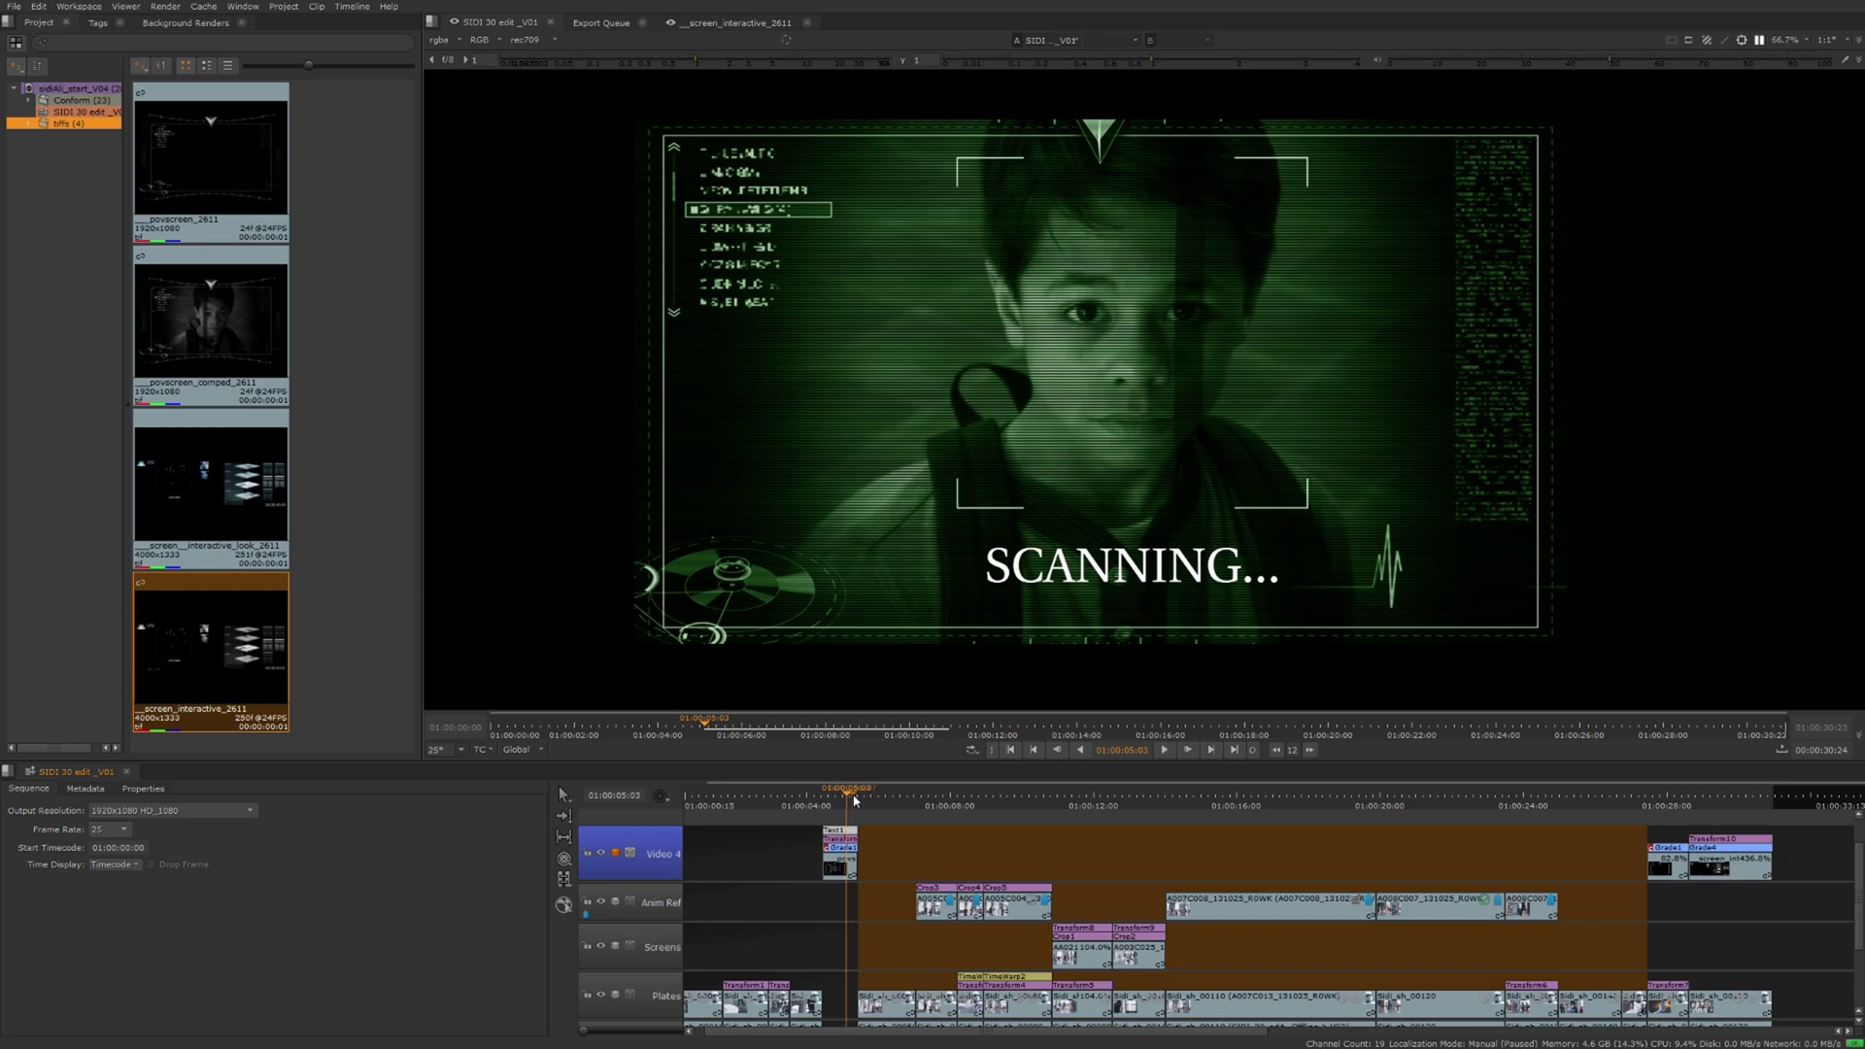
left_click_drag(850, 793, 927, 797)
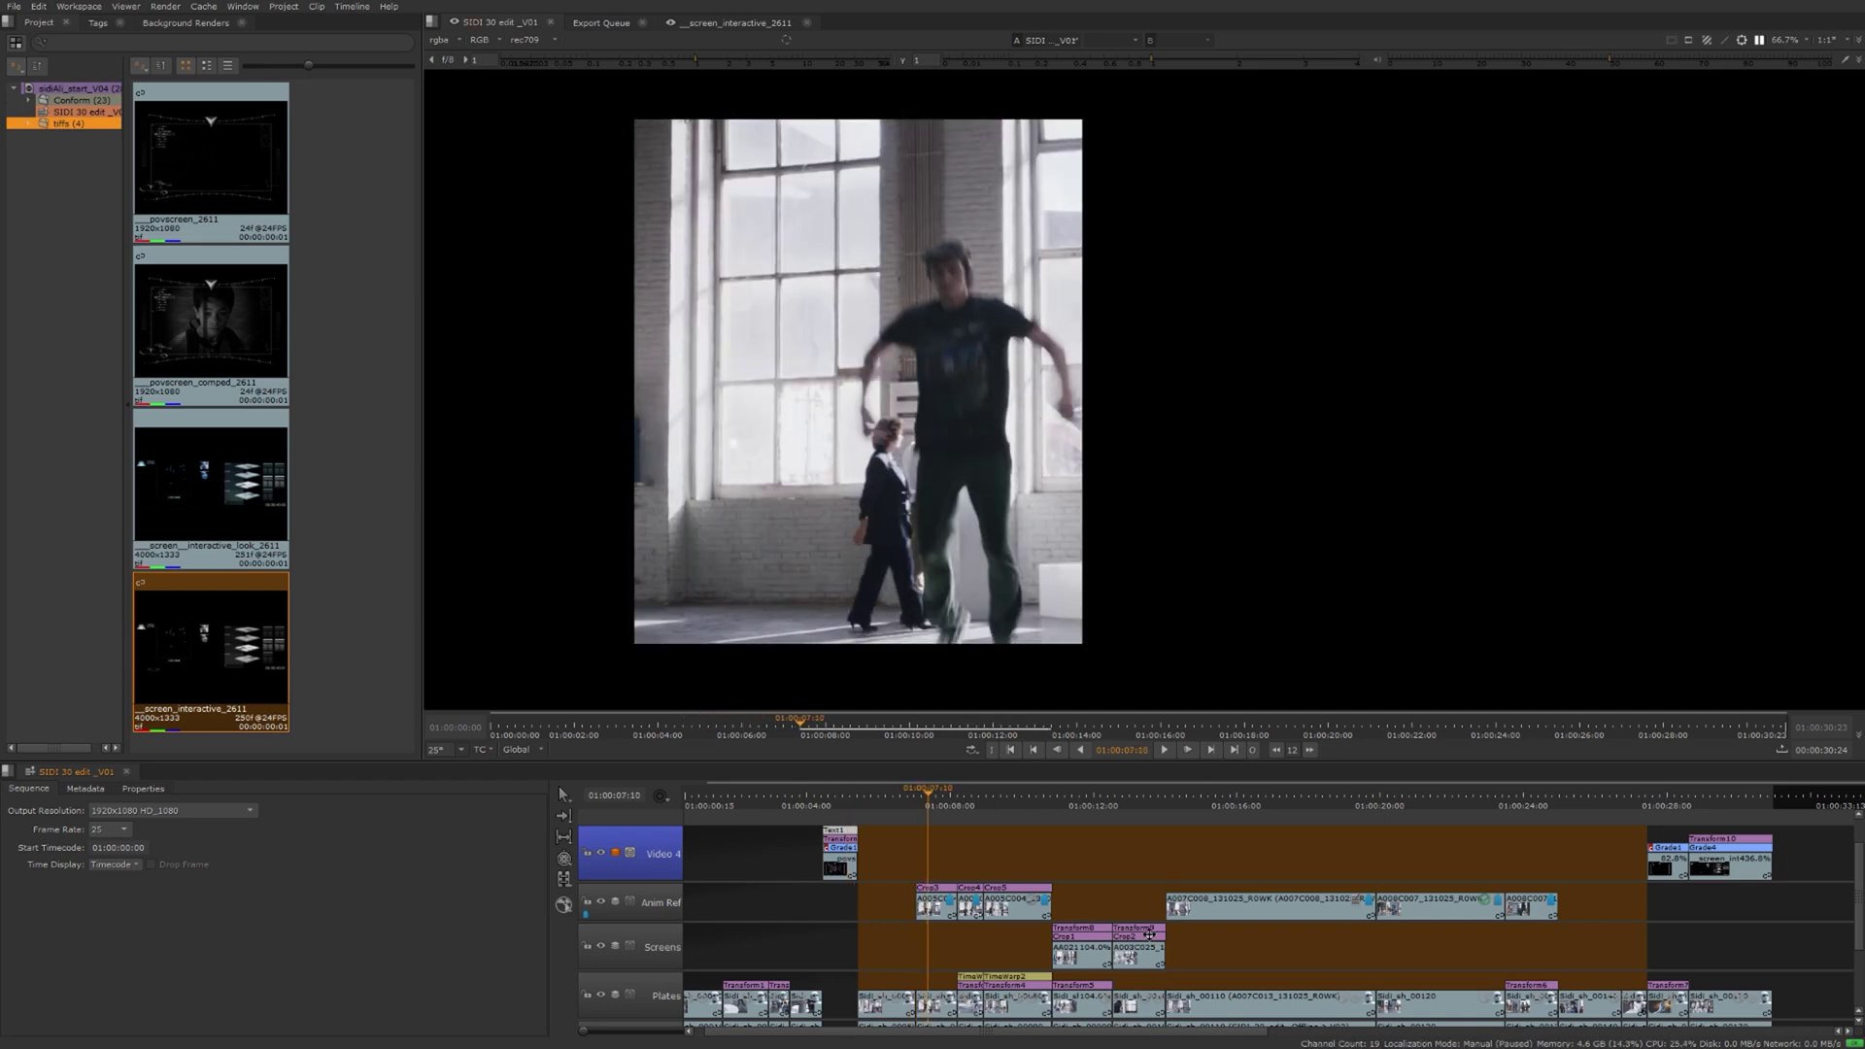
left_click(616, 904)
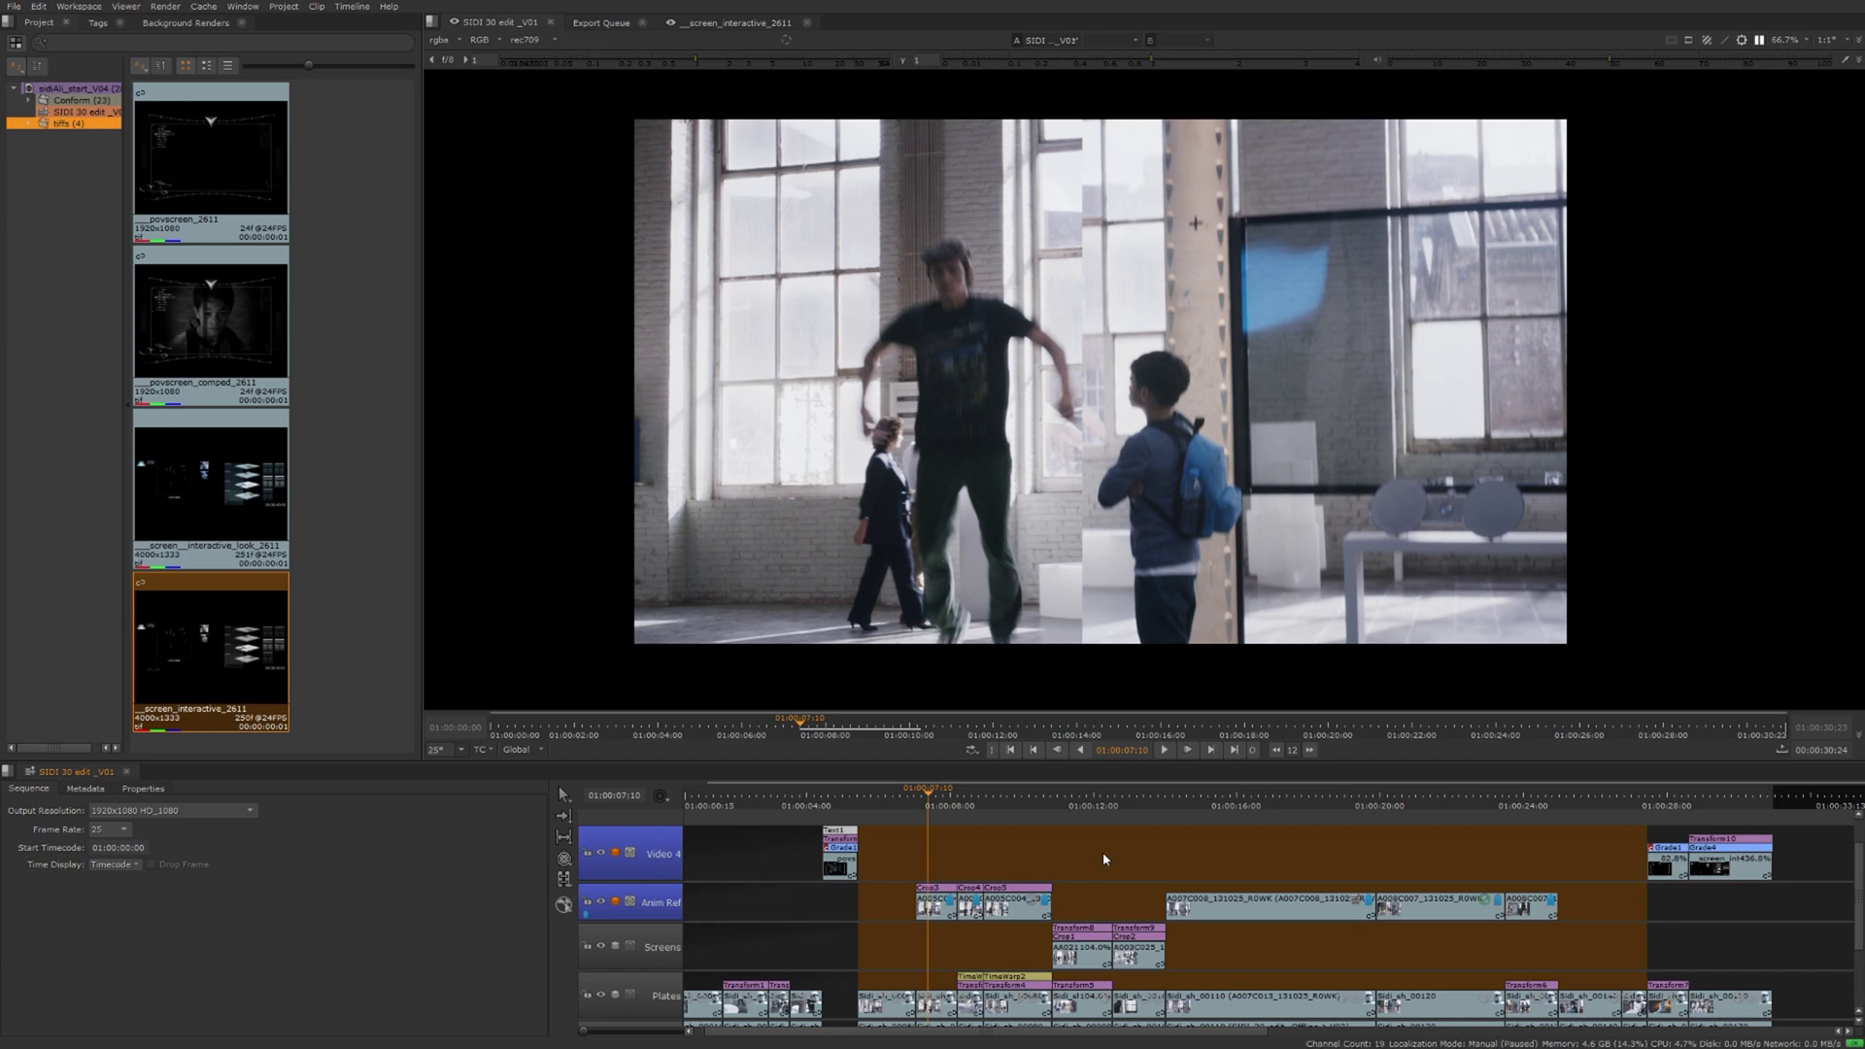
left_click_drag(929, 789, 1086, 795)
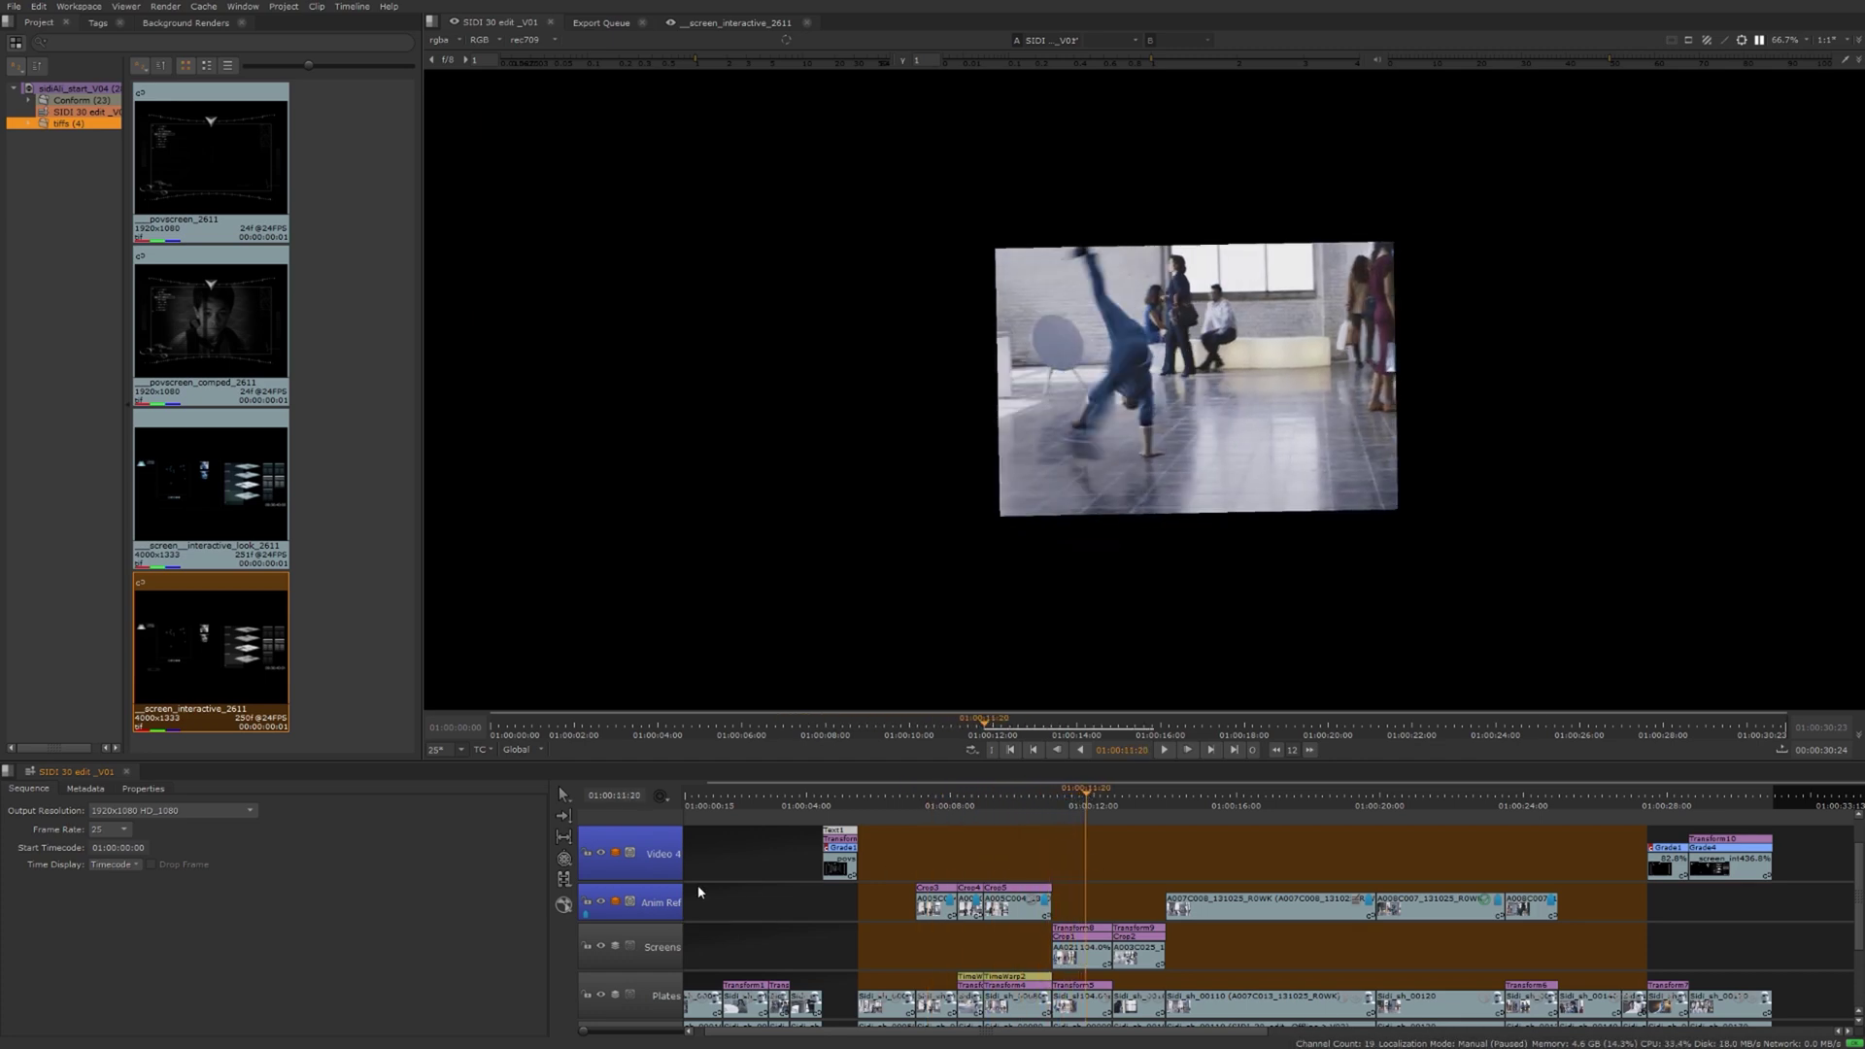
left_click(619, 946)
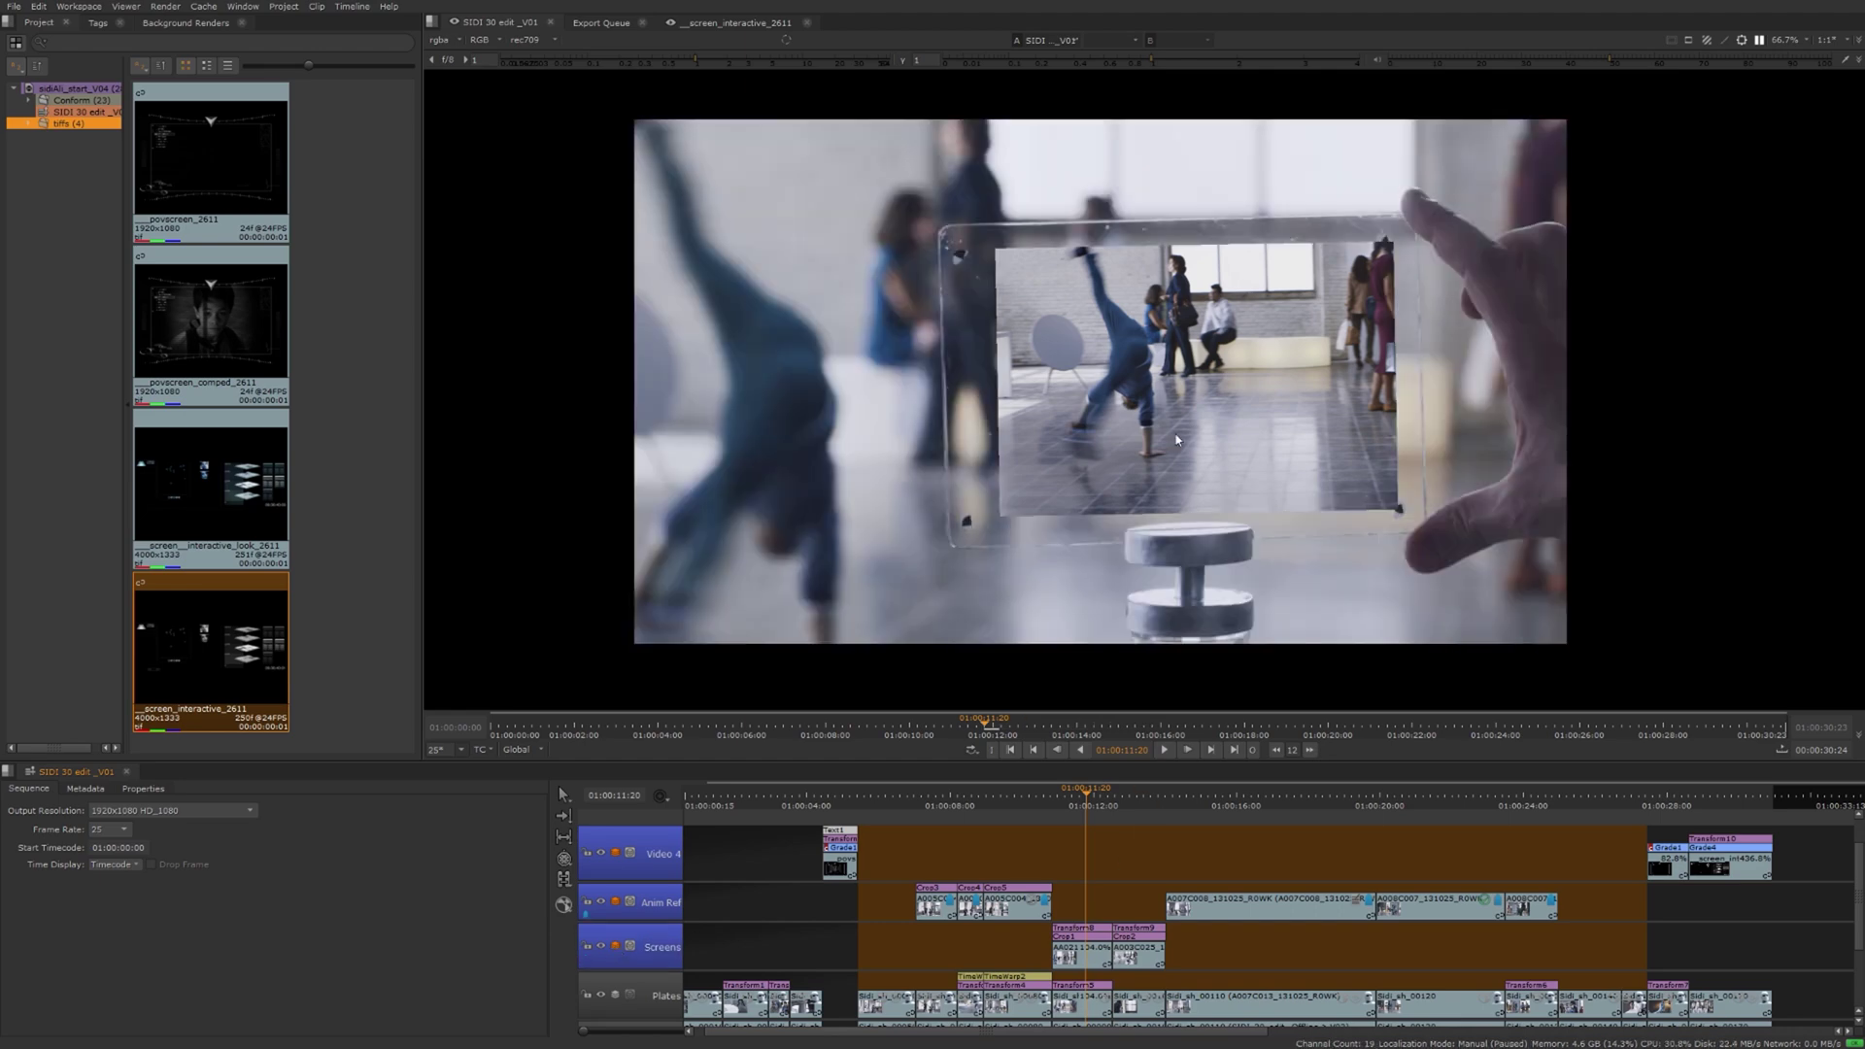
mouse_move(1088, 794)
left_mouse_down()
mouse_move(1156, 795)
mouse_move(916, 795)
mouse_move(1092, 795)
left_mouse_up()
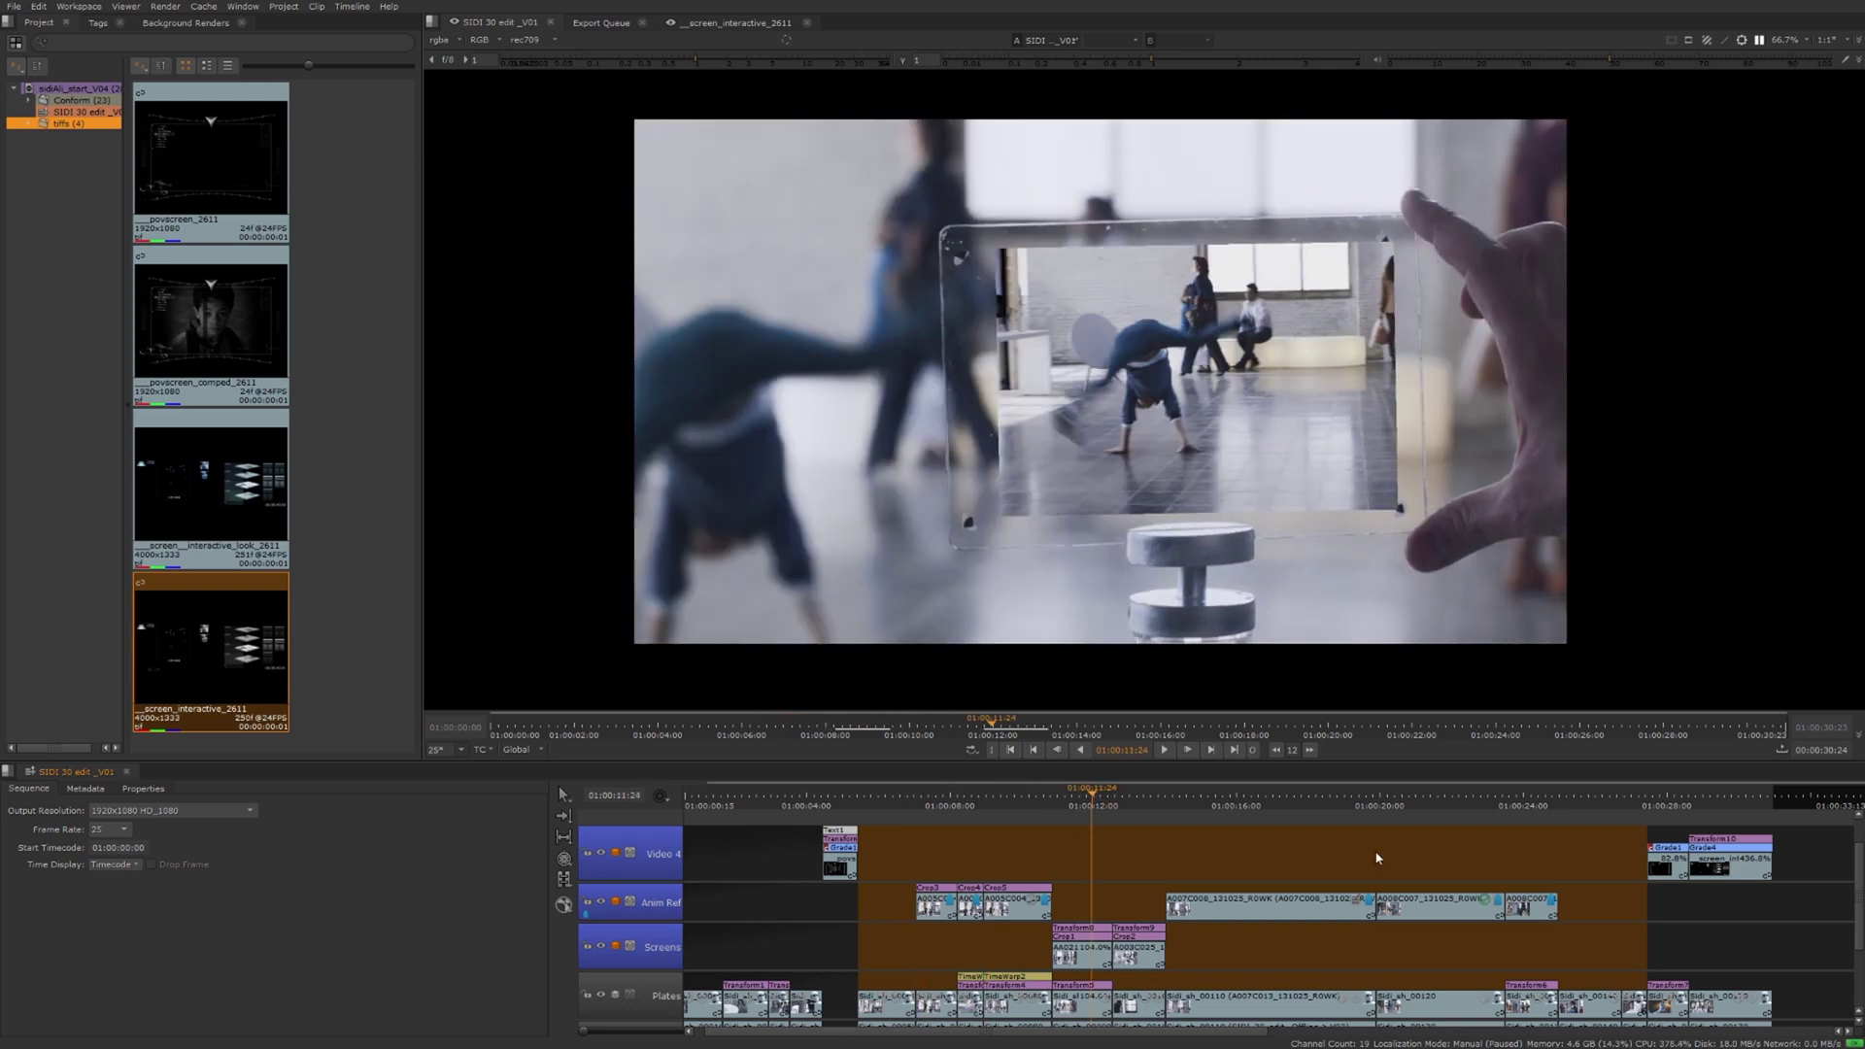
- Add a new video track above Video 4
left_click_drag(1858, 853, 1860, 832)
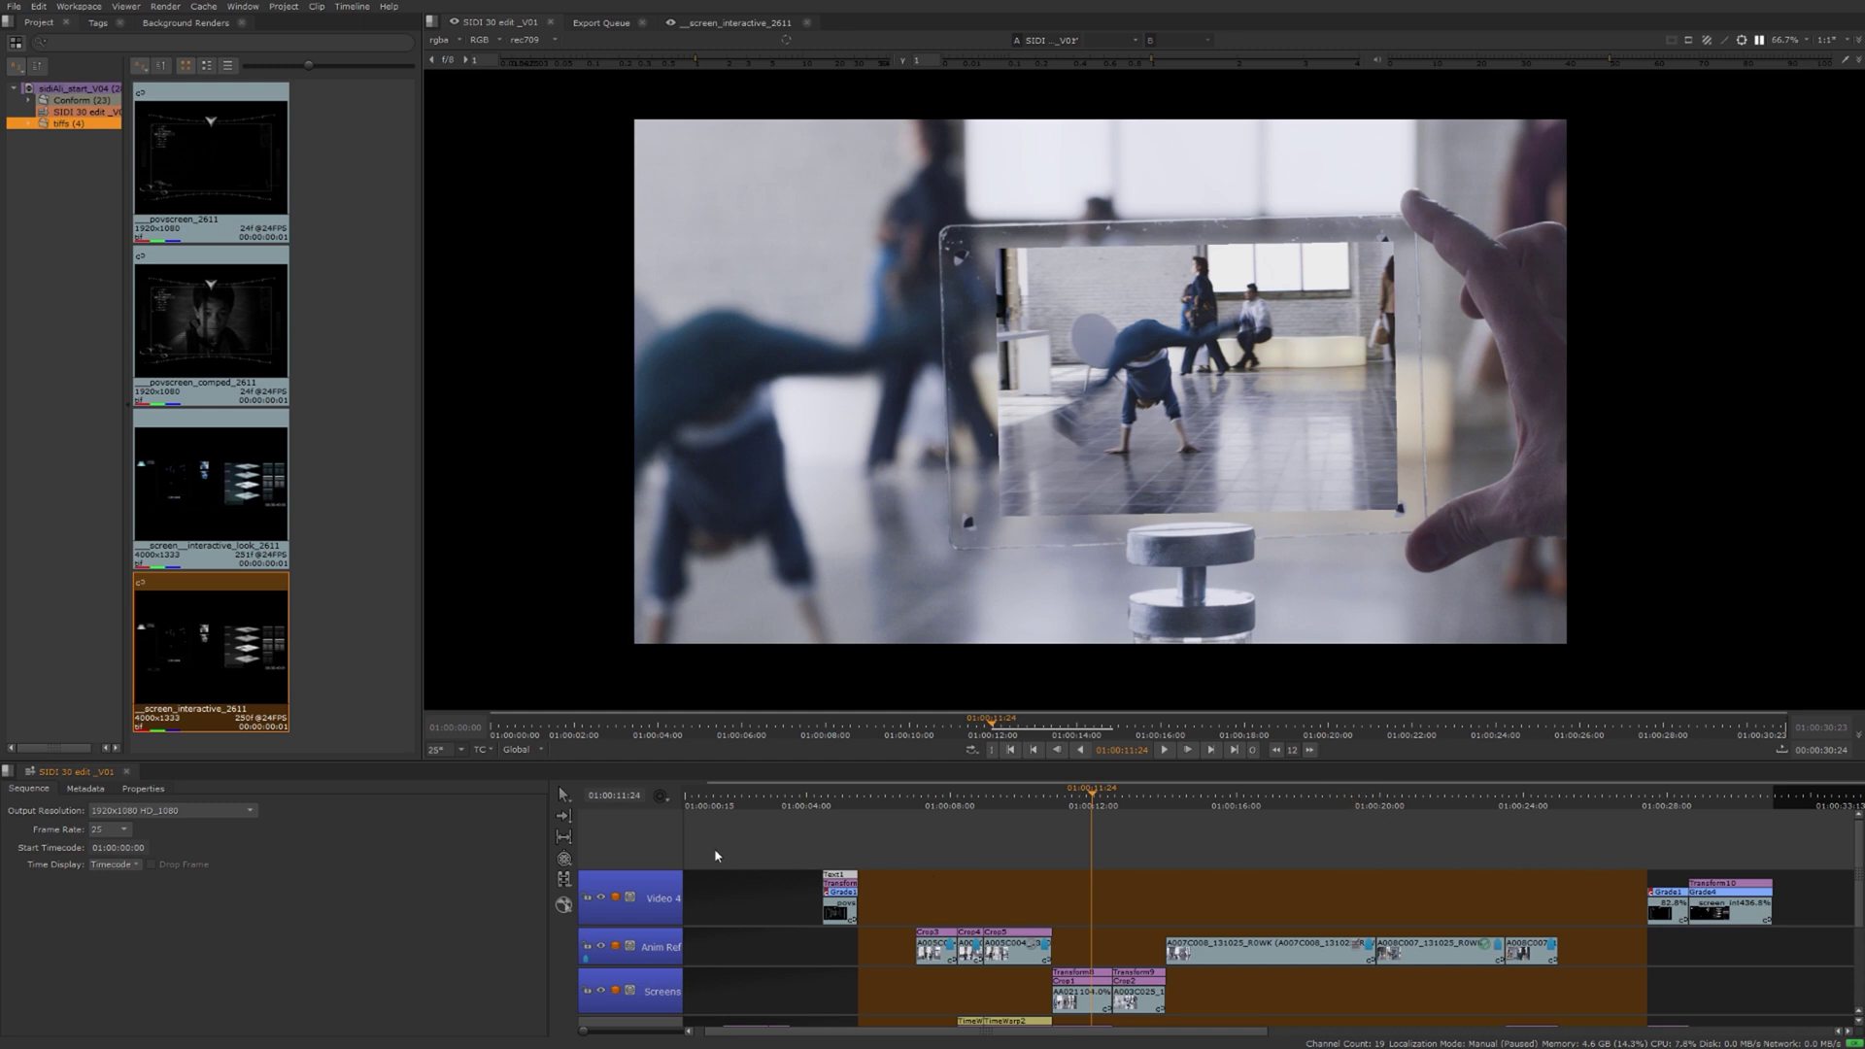
right_click(650, 861)
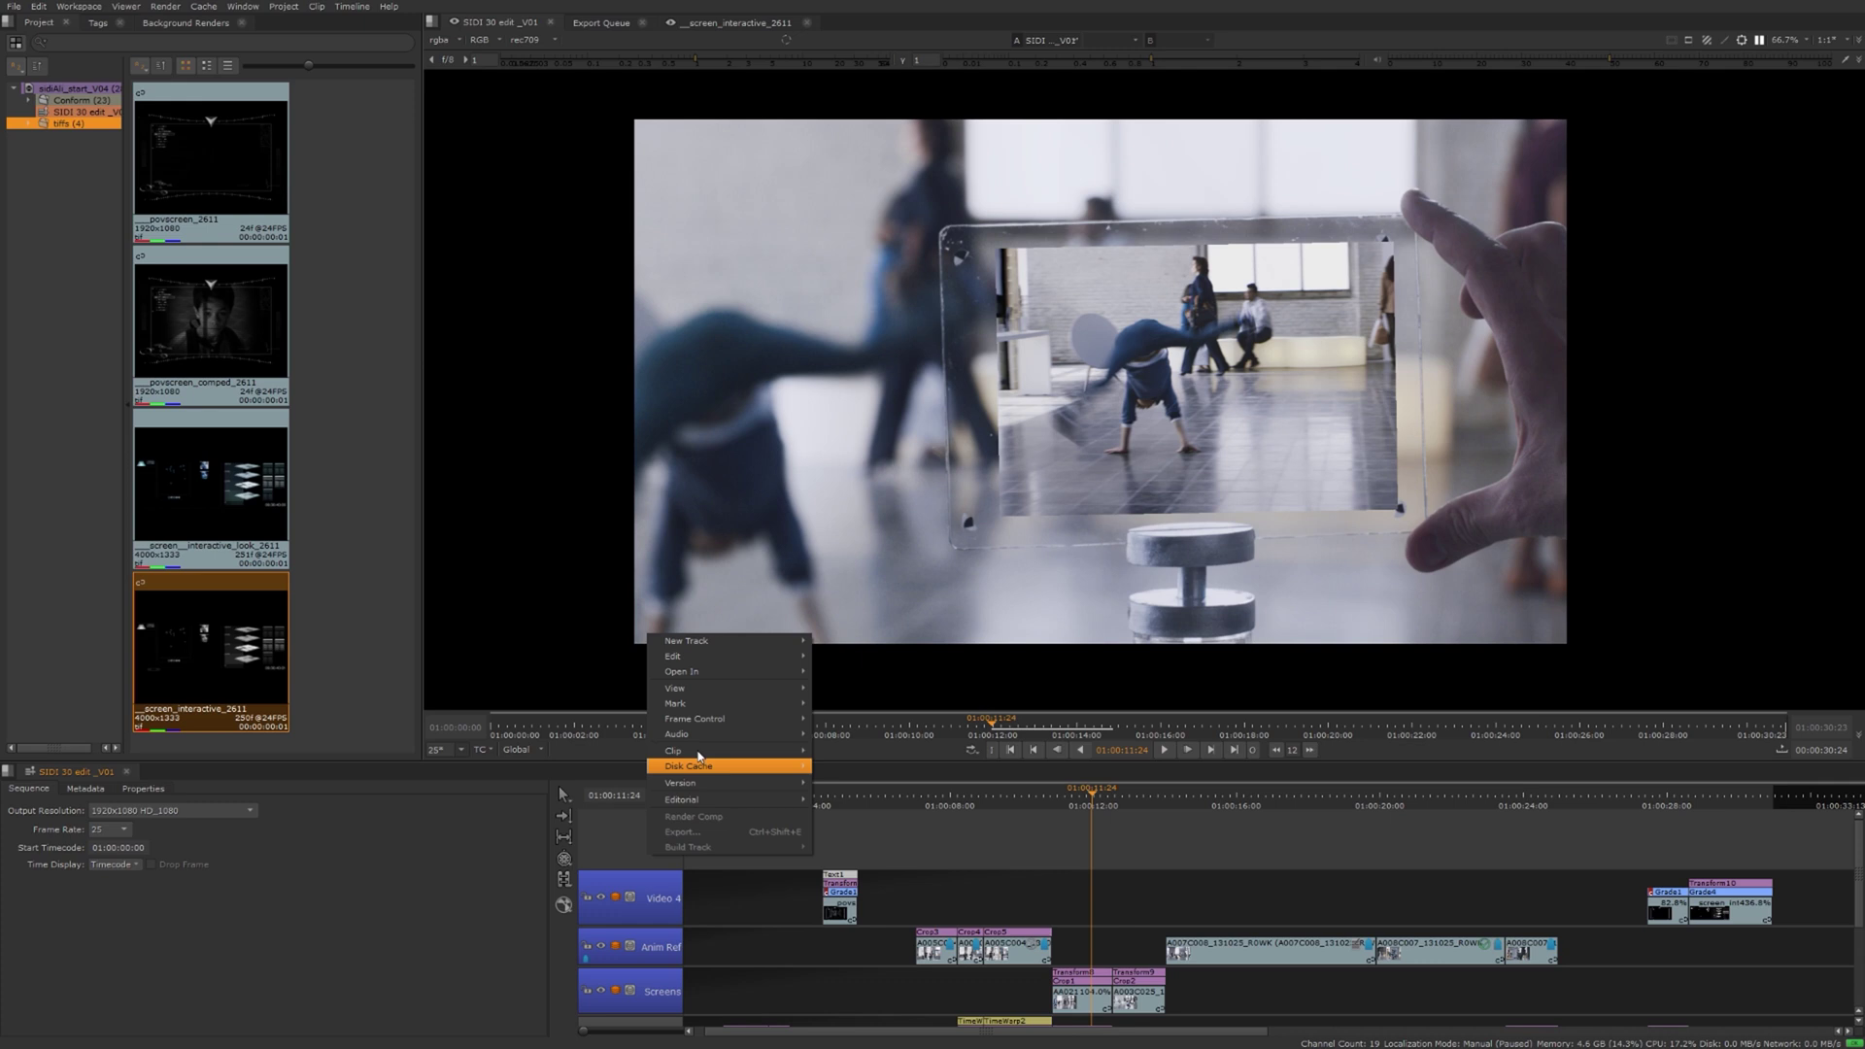
mouse_move(710, 641)
left_click(851, 642)
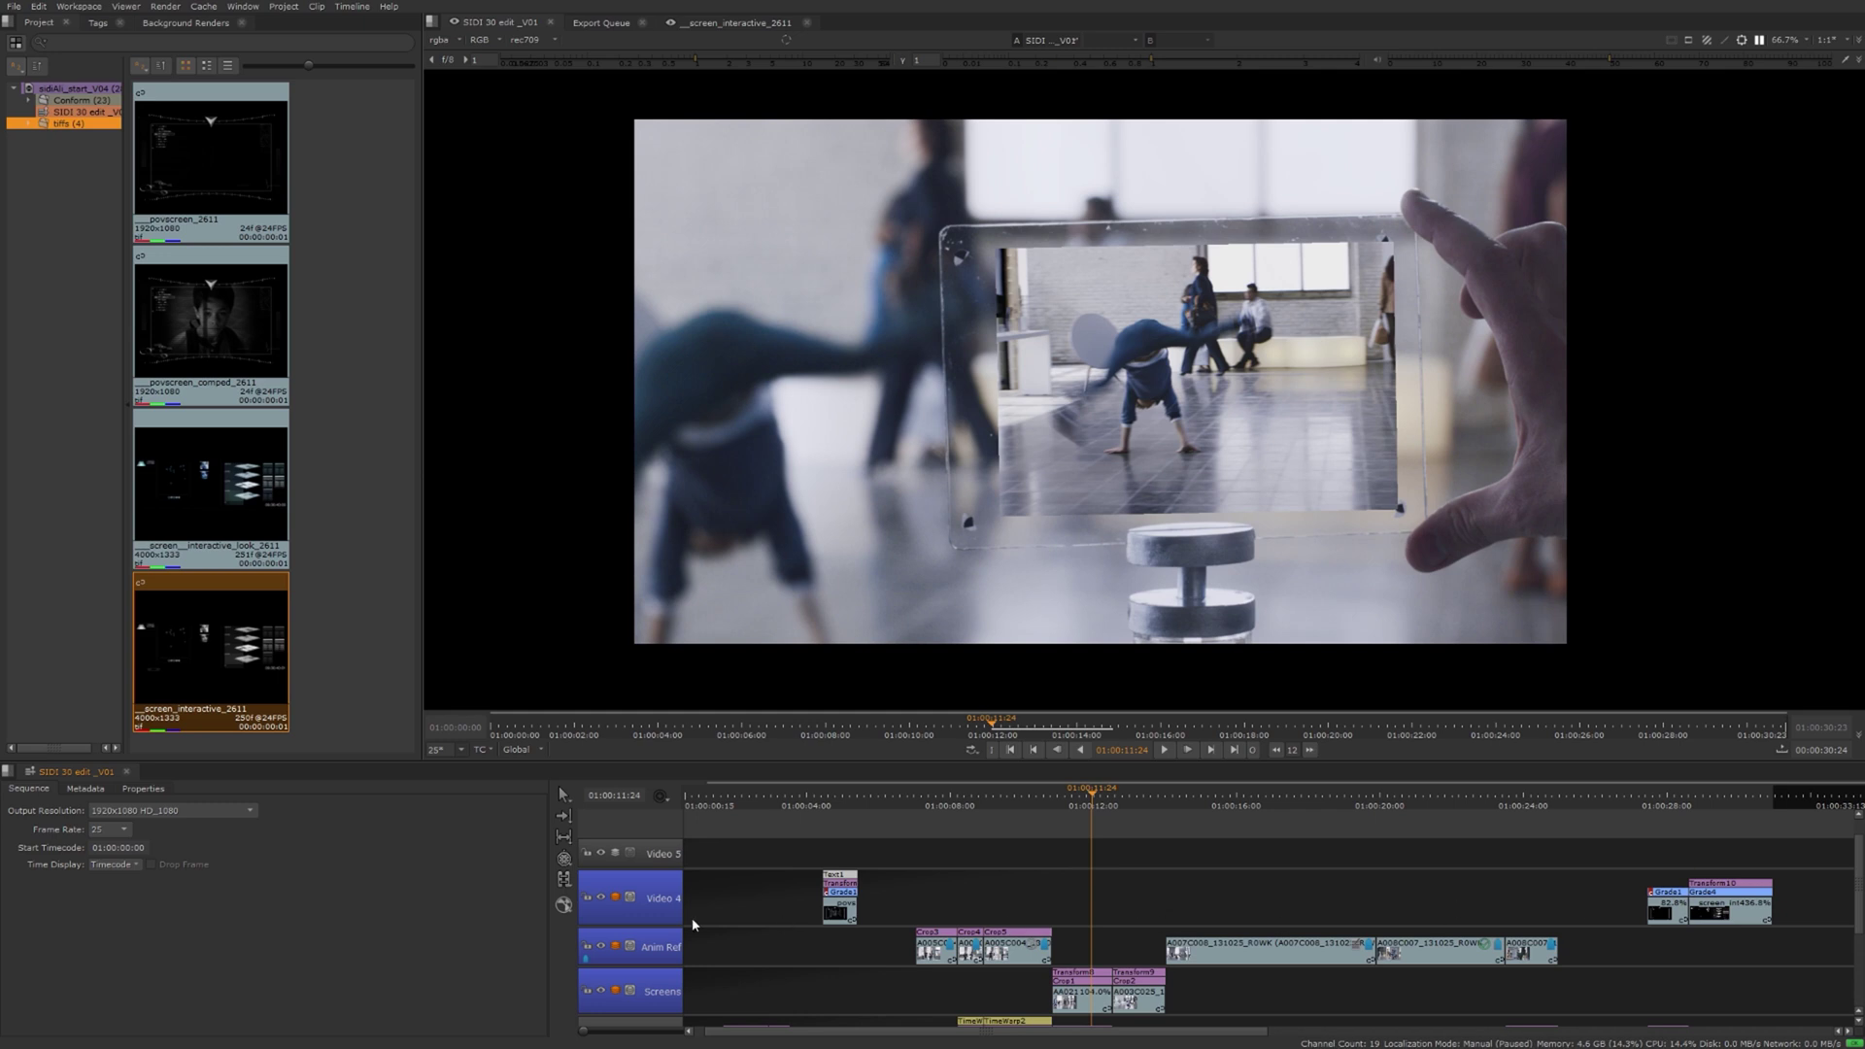
- Add a Burn-In effect to the whole Video 5 track and move its properties window clear of the image
right_click(666, 857)
mouse_move(740, 850)
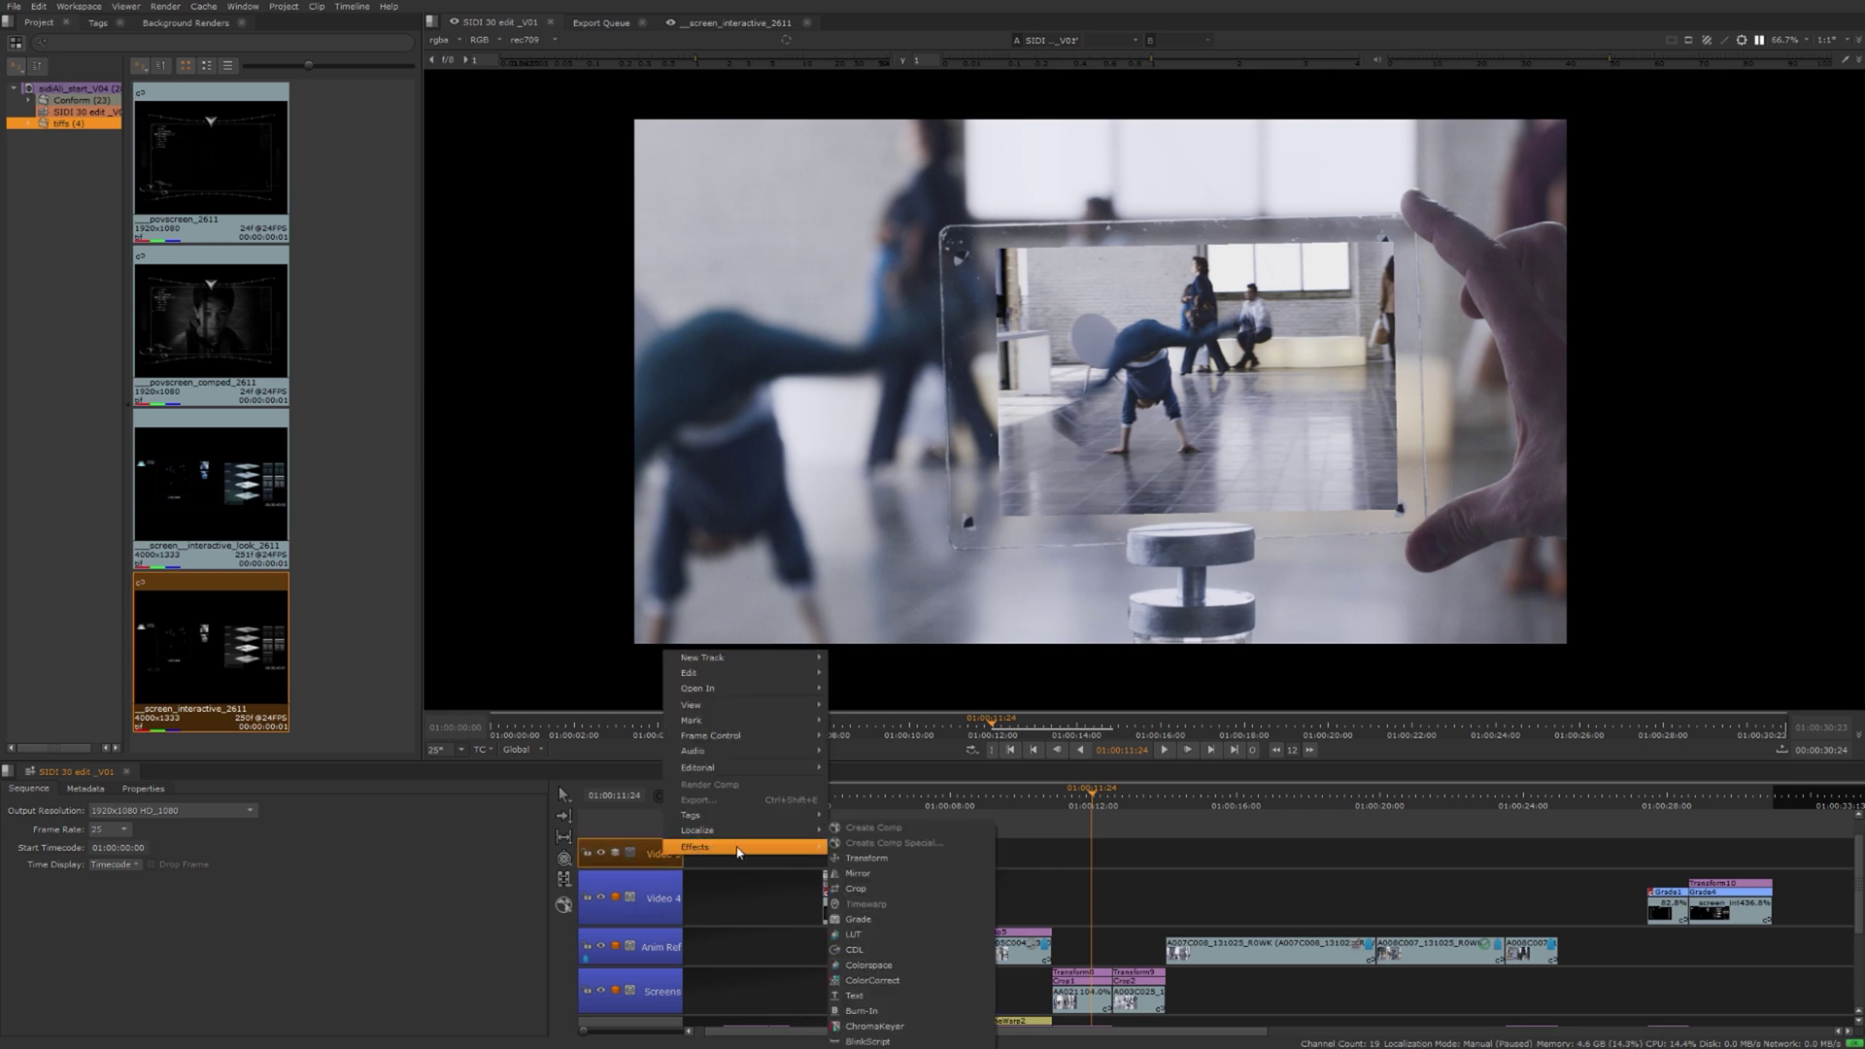
left_click(862, 1010)
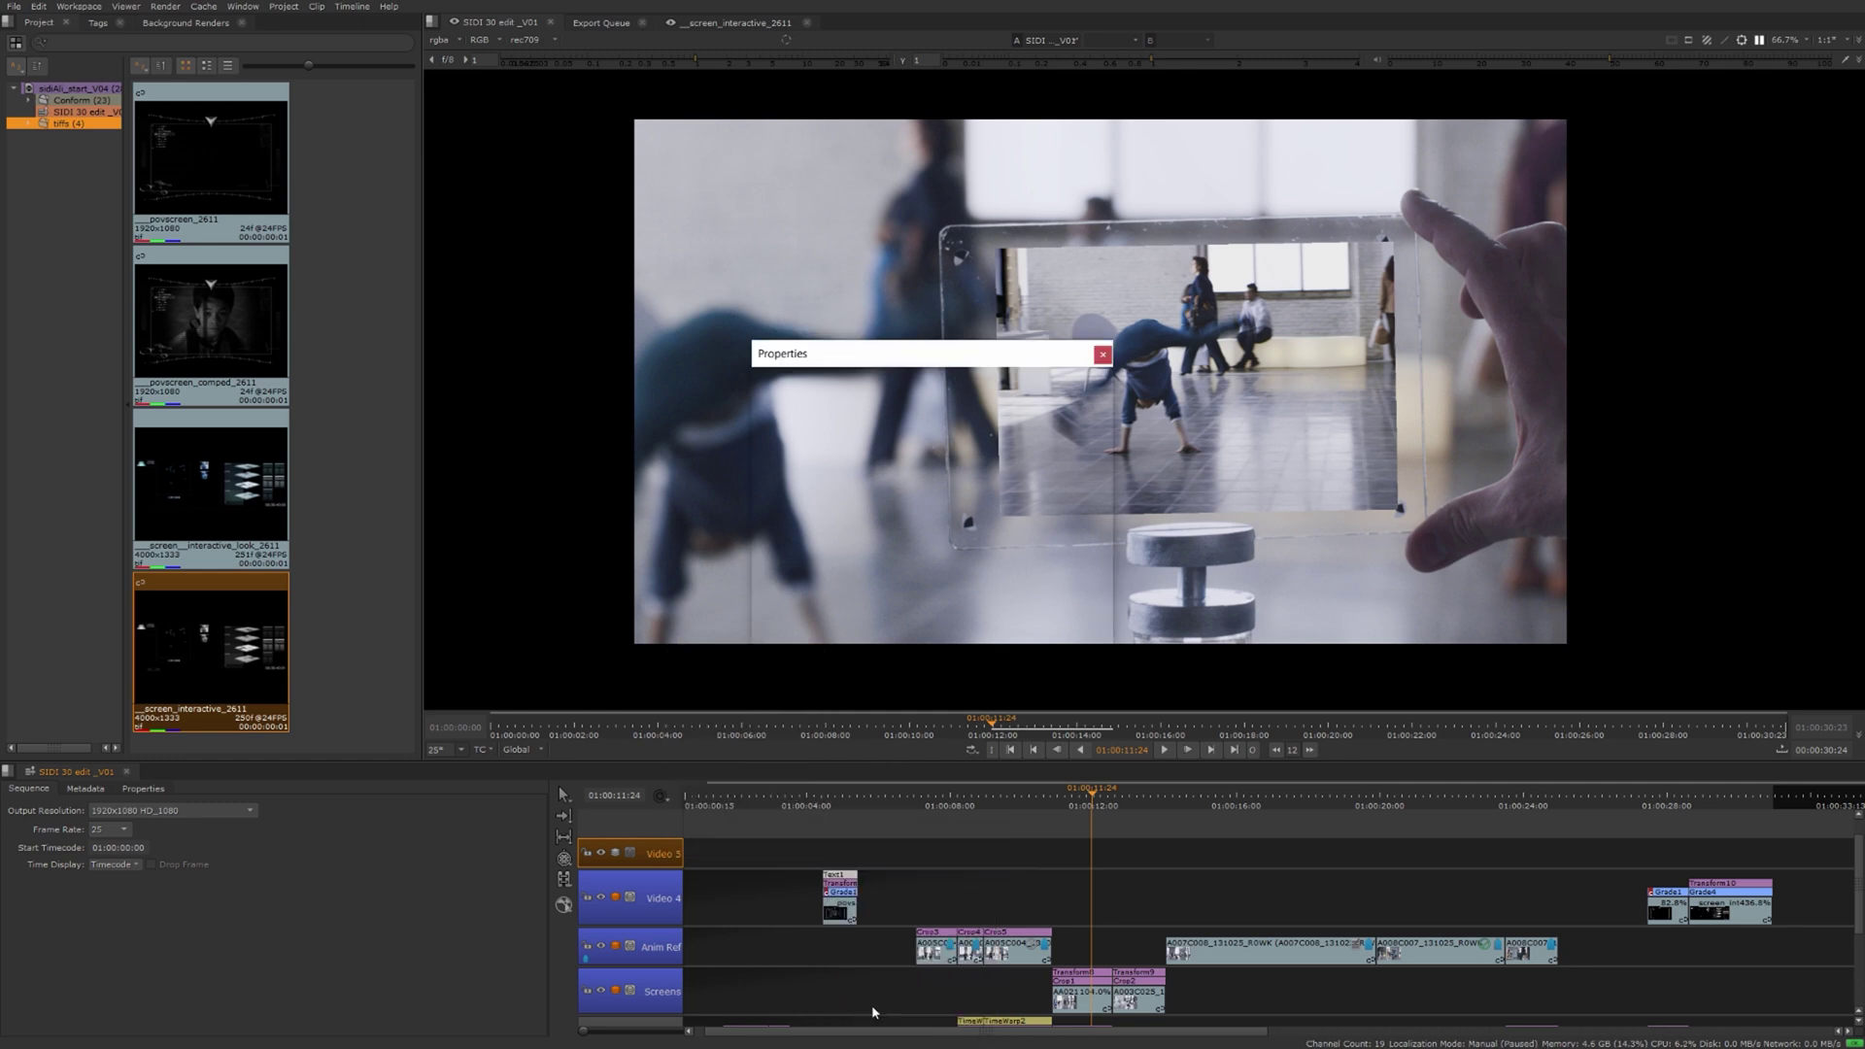
left_click_drag(1089, 363, 548, 307)
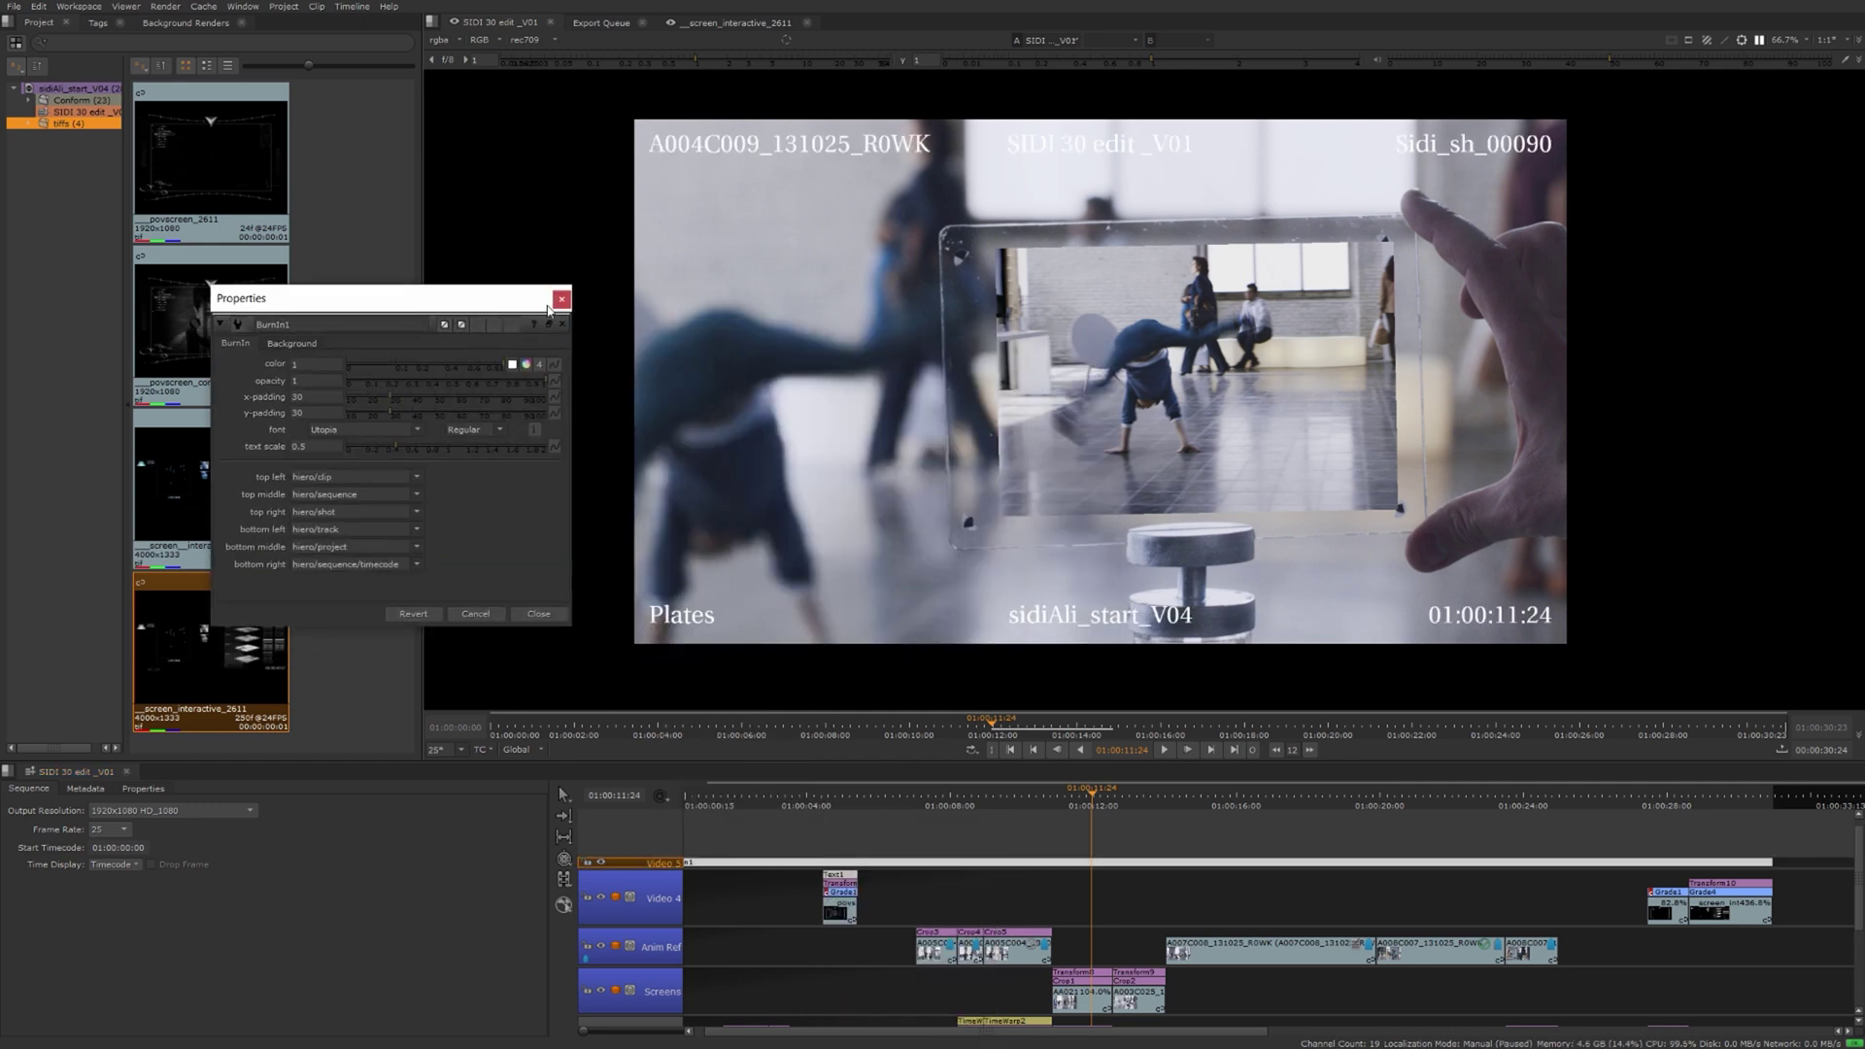
- Viewing the sequence at 01:00:16:18, set the burn-in's top left field to hiero/reel and its top middle field to hiero/track
left_click(1097, 794)
left_click_drag(1098, 794, 1264, 832)
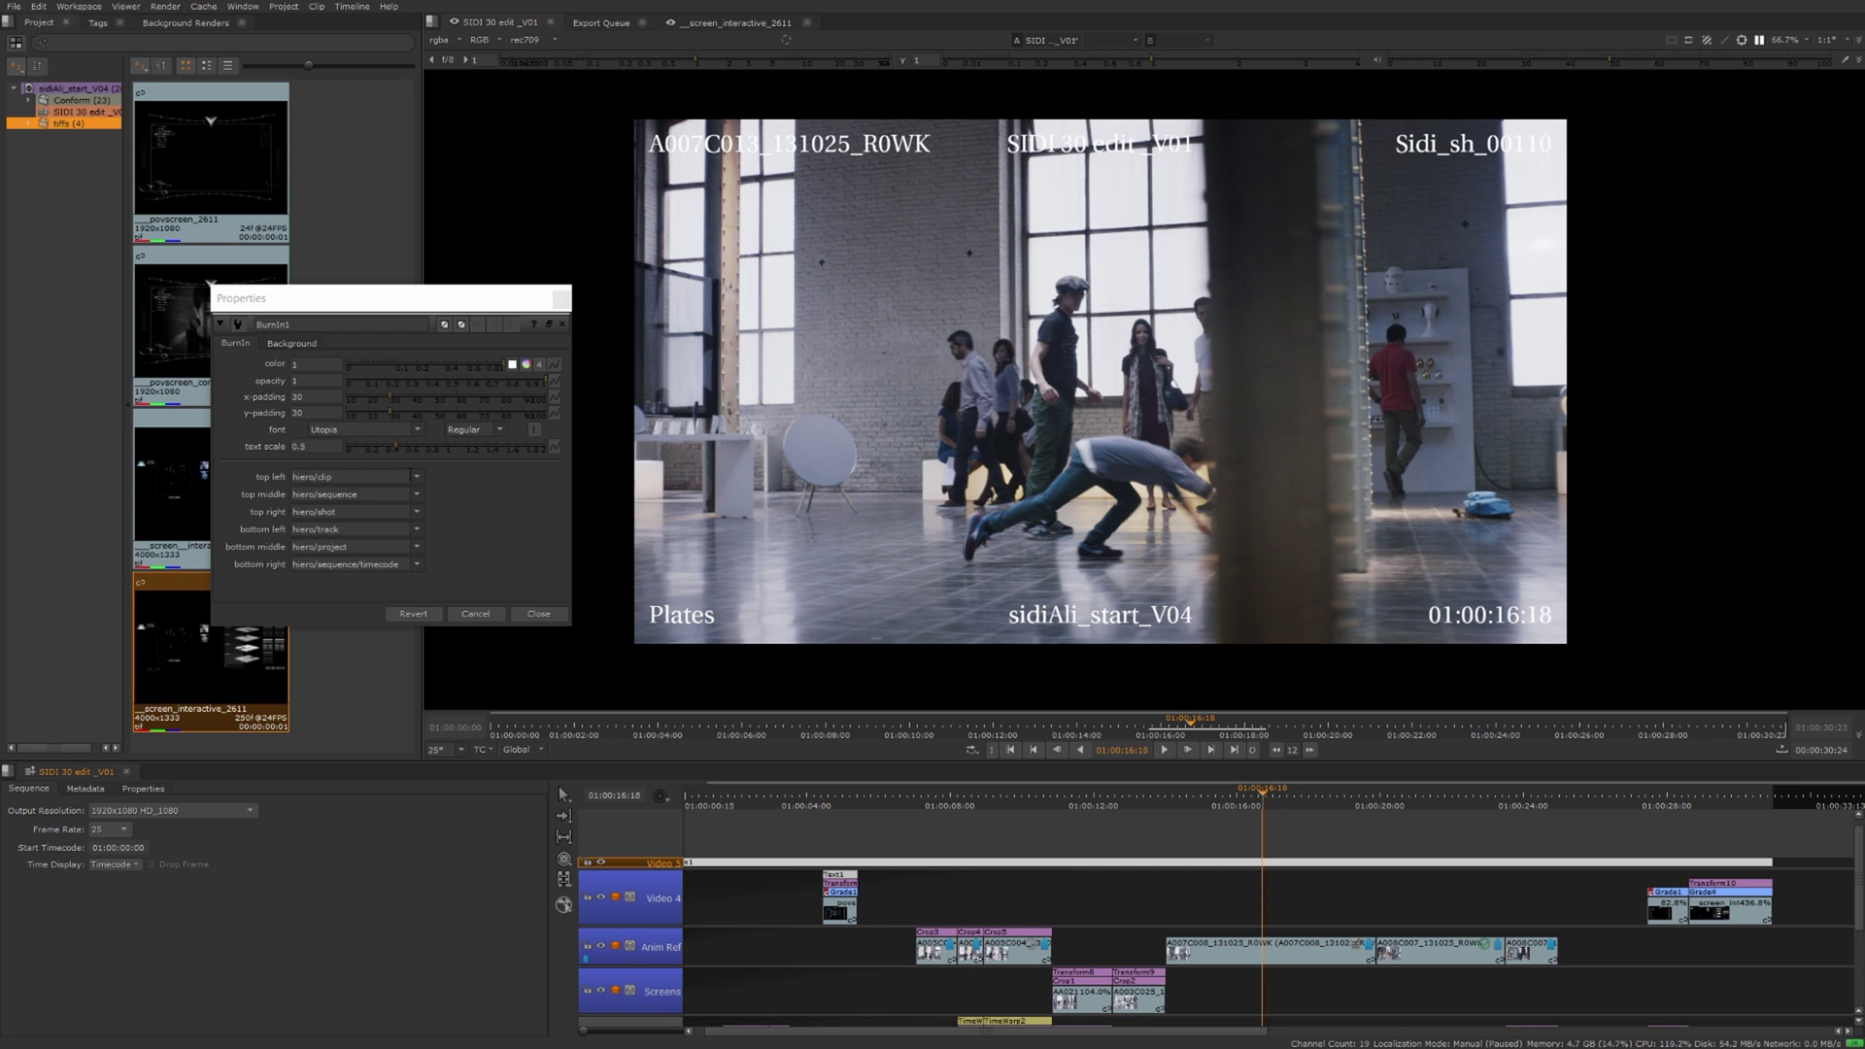
left_click(406, 477)
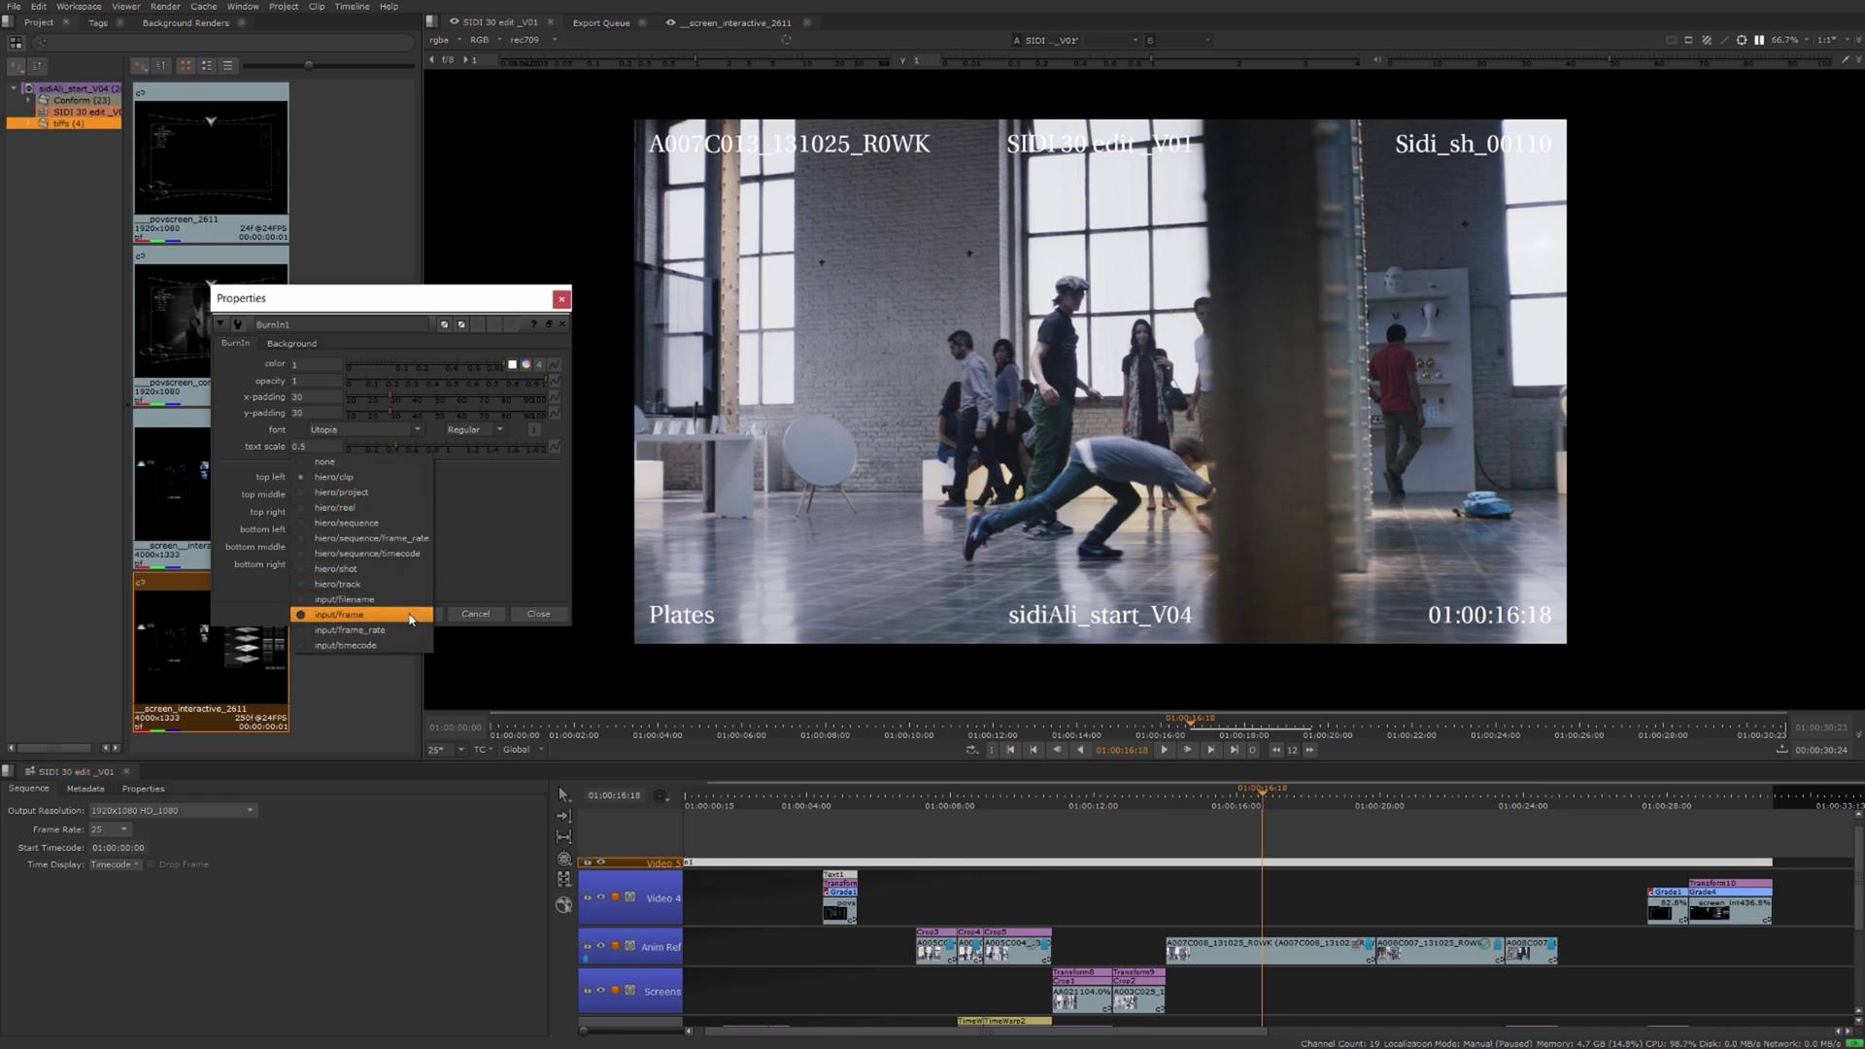
left_click(394, 507)
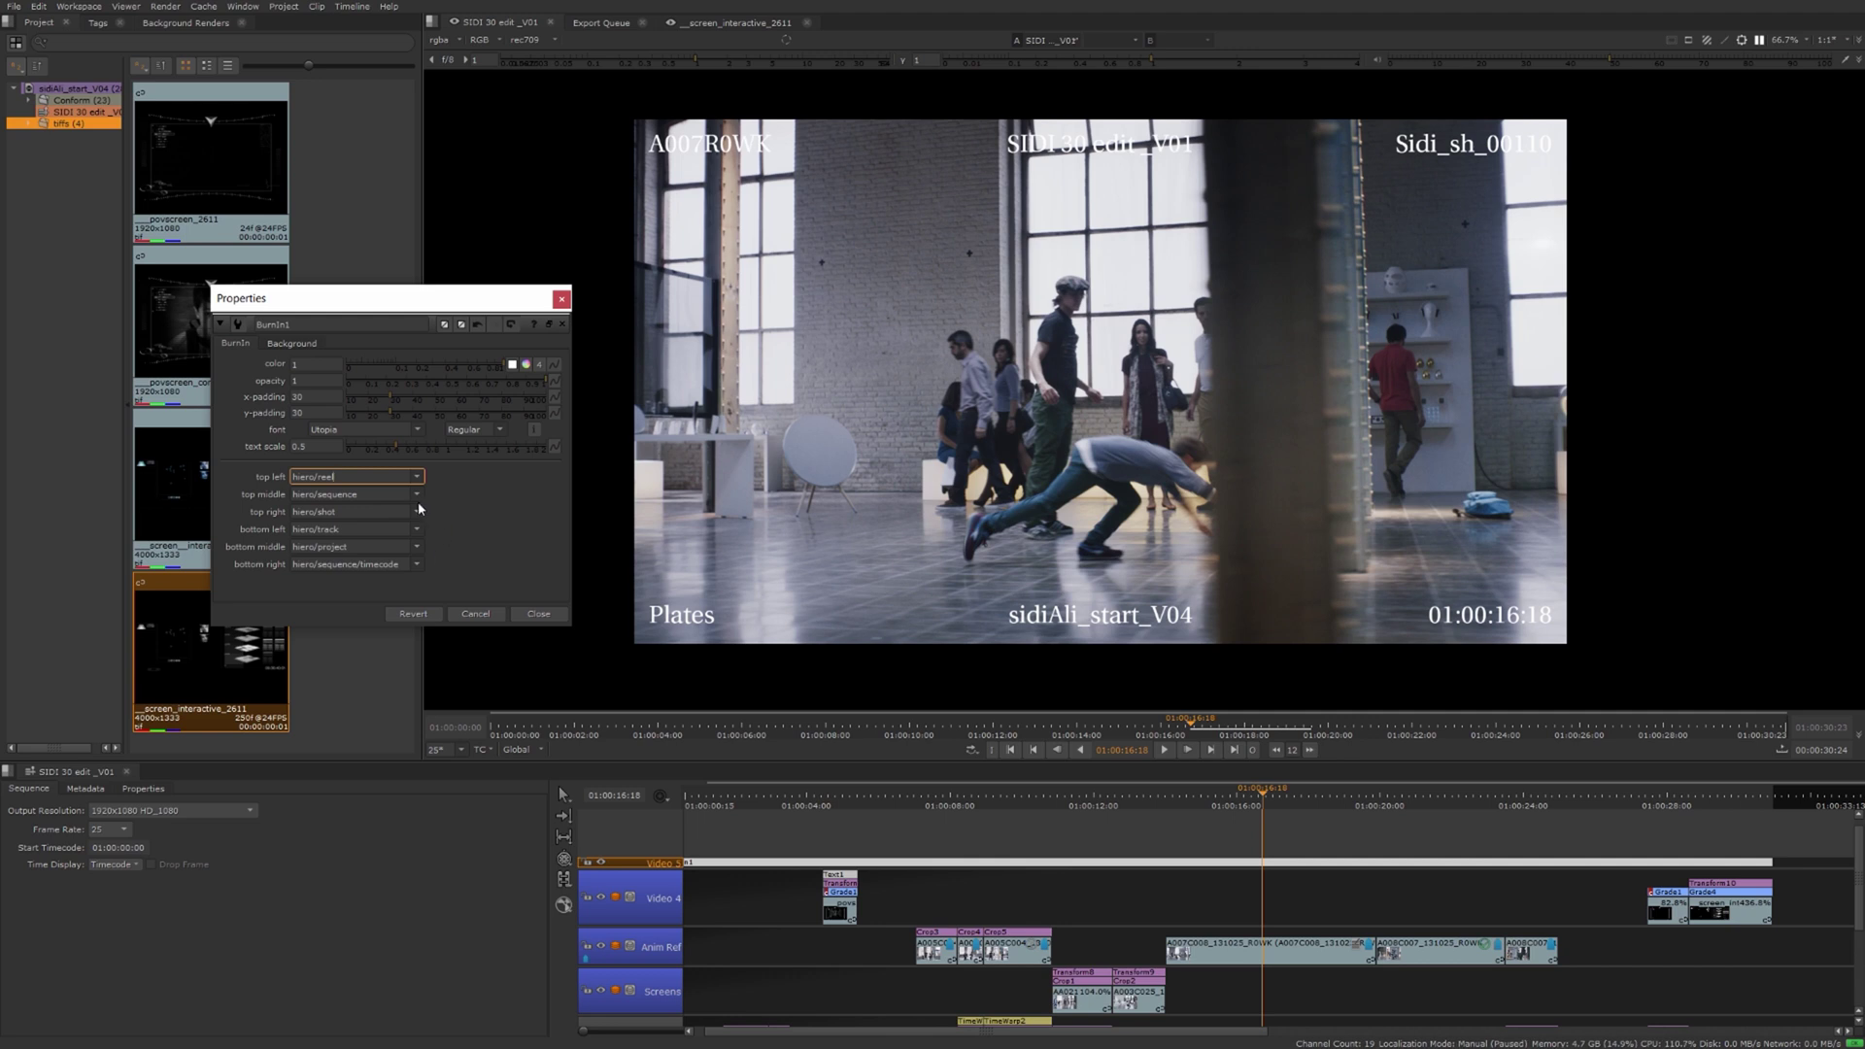
left_click(417, 502)
left_click(401, 556)
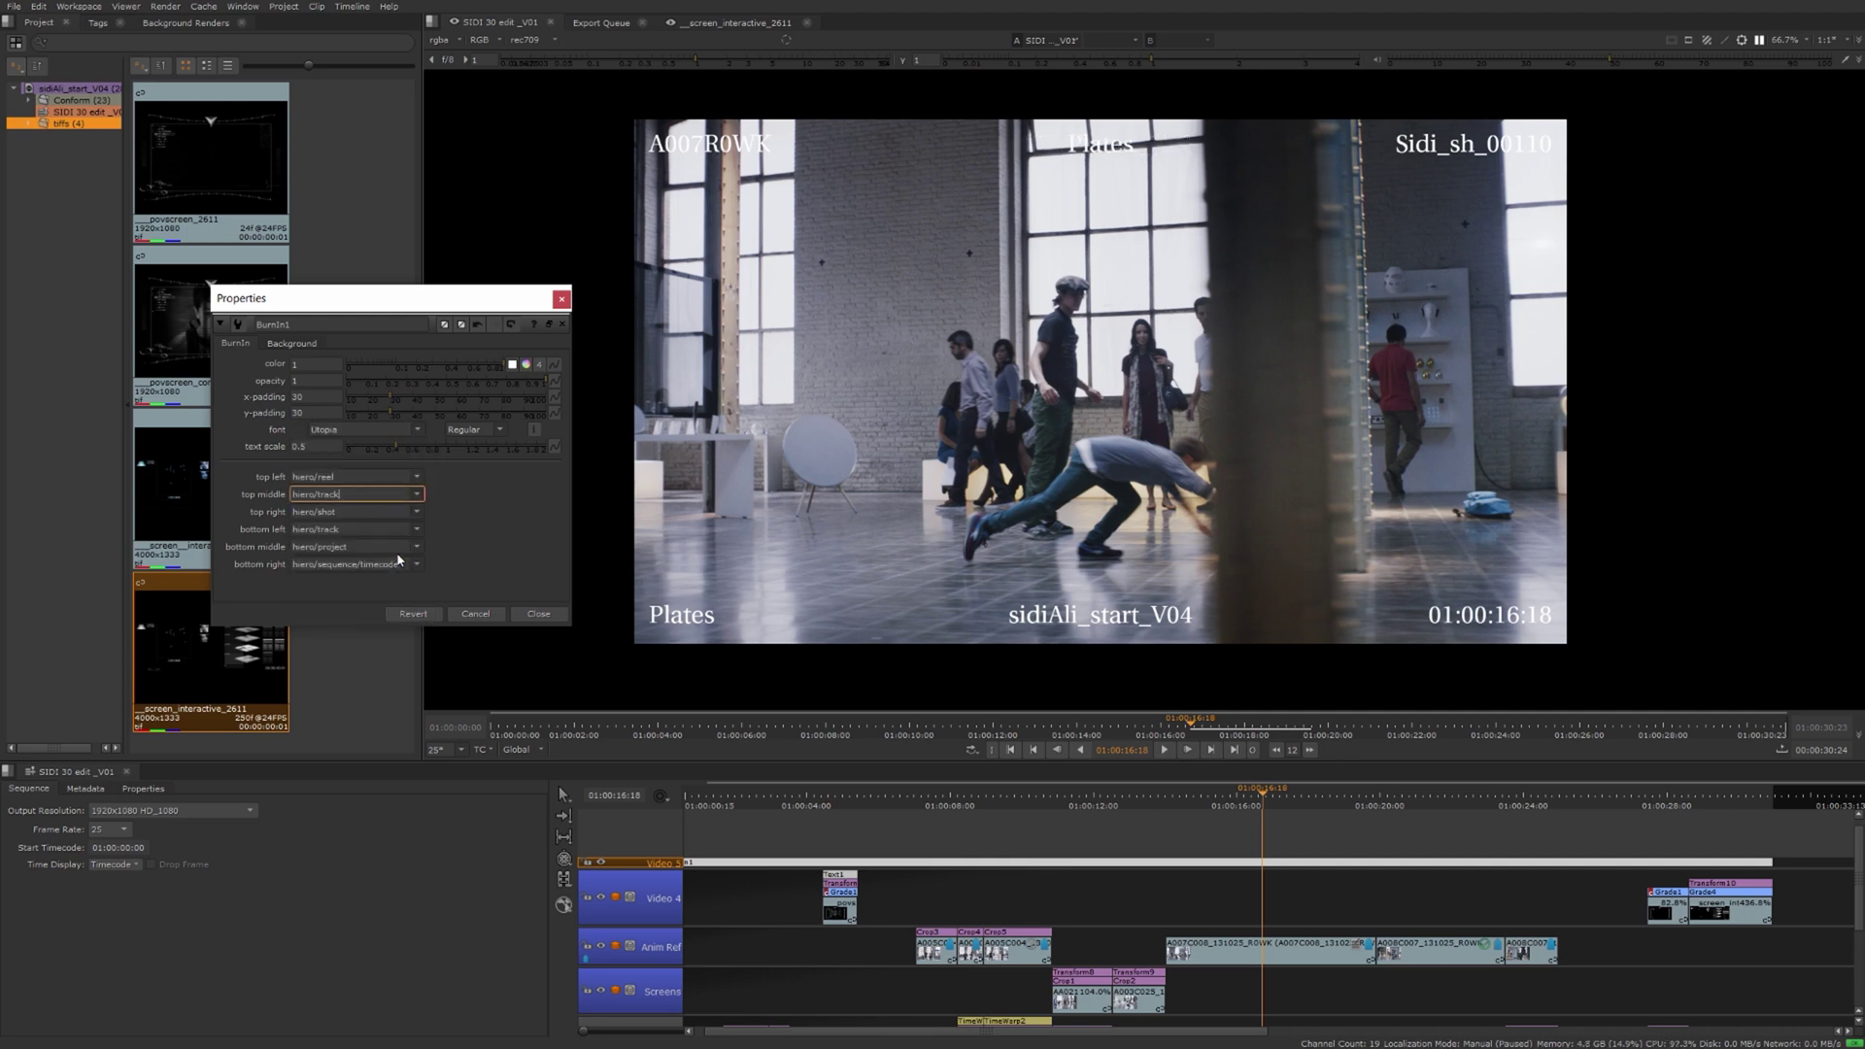
- Try input/filename in the burn-in's top right field, settle on input/frame, and close the effect's properties
left_click(416, 513)
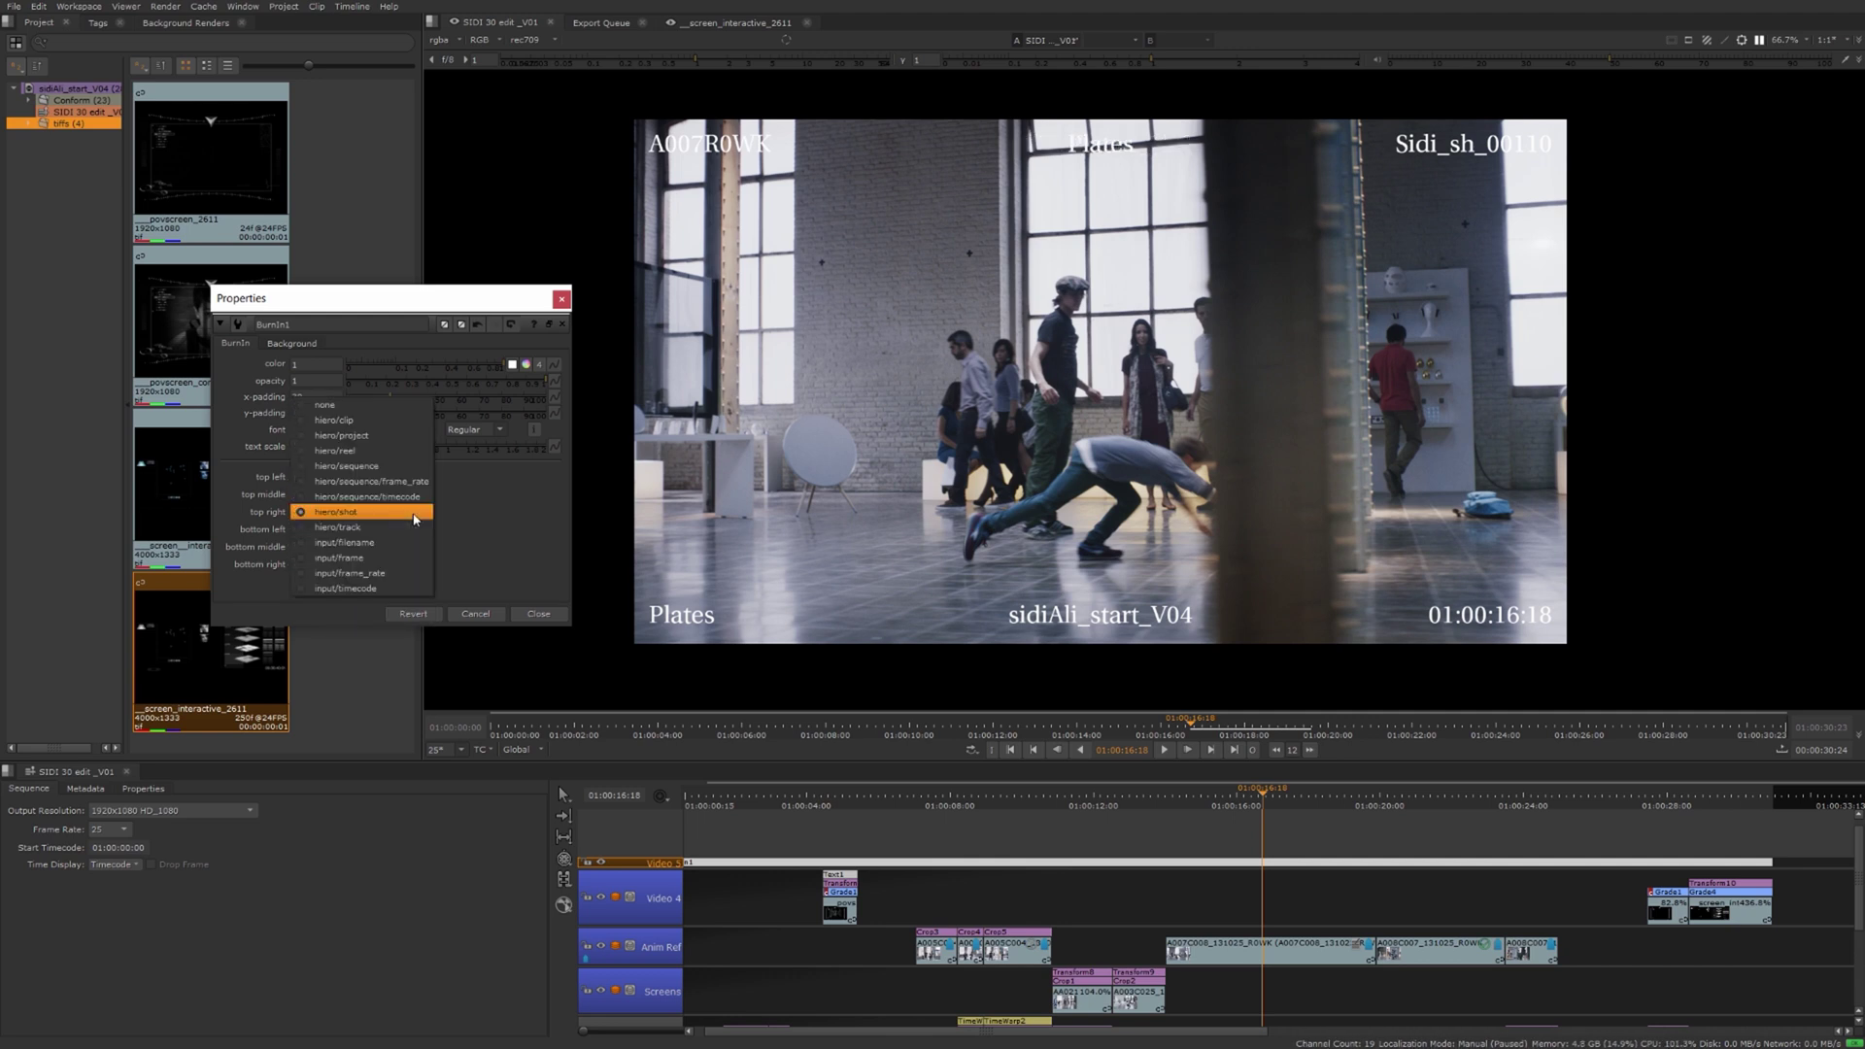
left_click(414, 547)
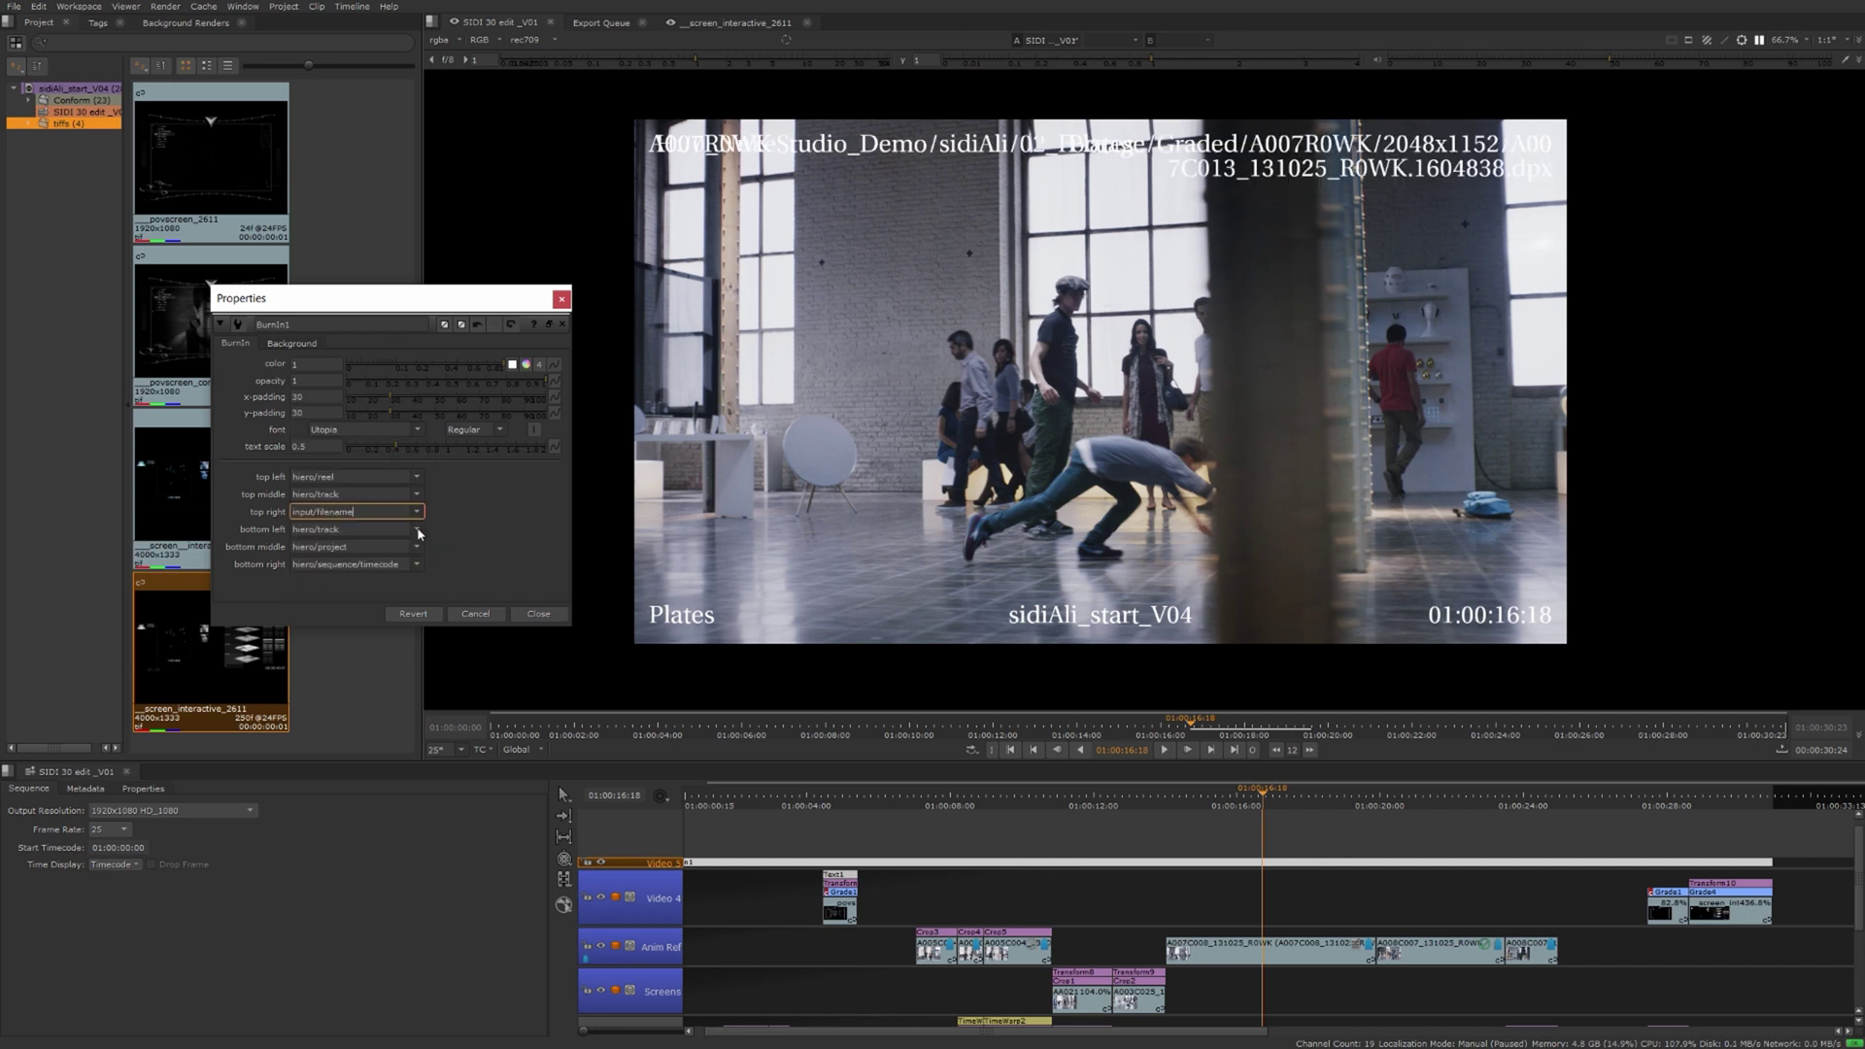
left_click(418, 531)
left_click(420, 530)
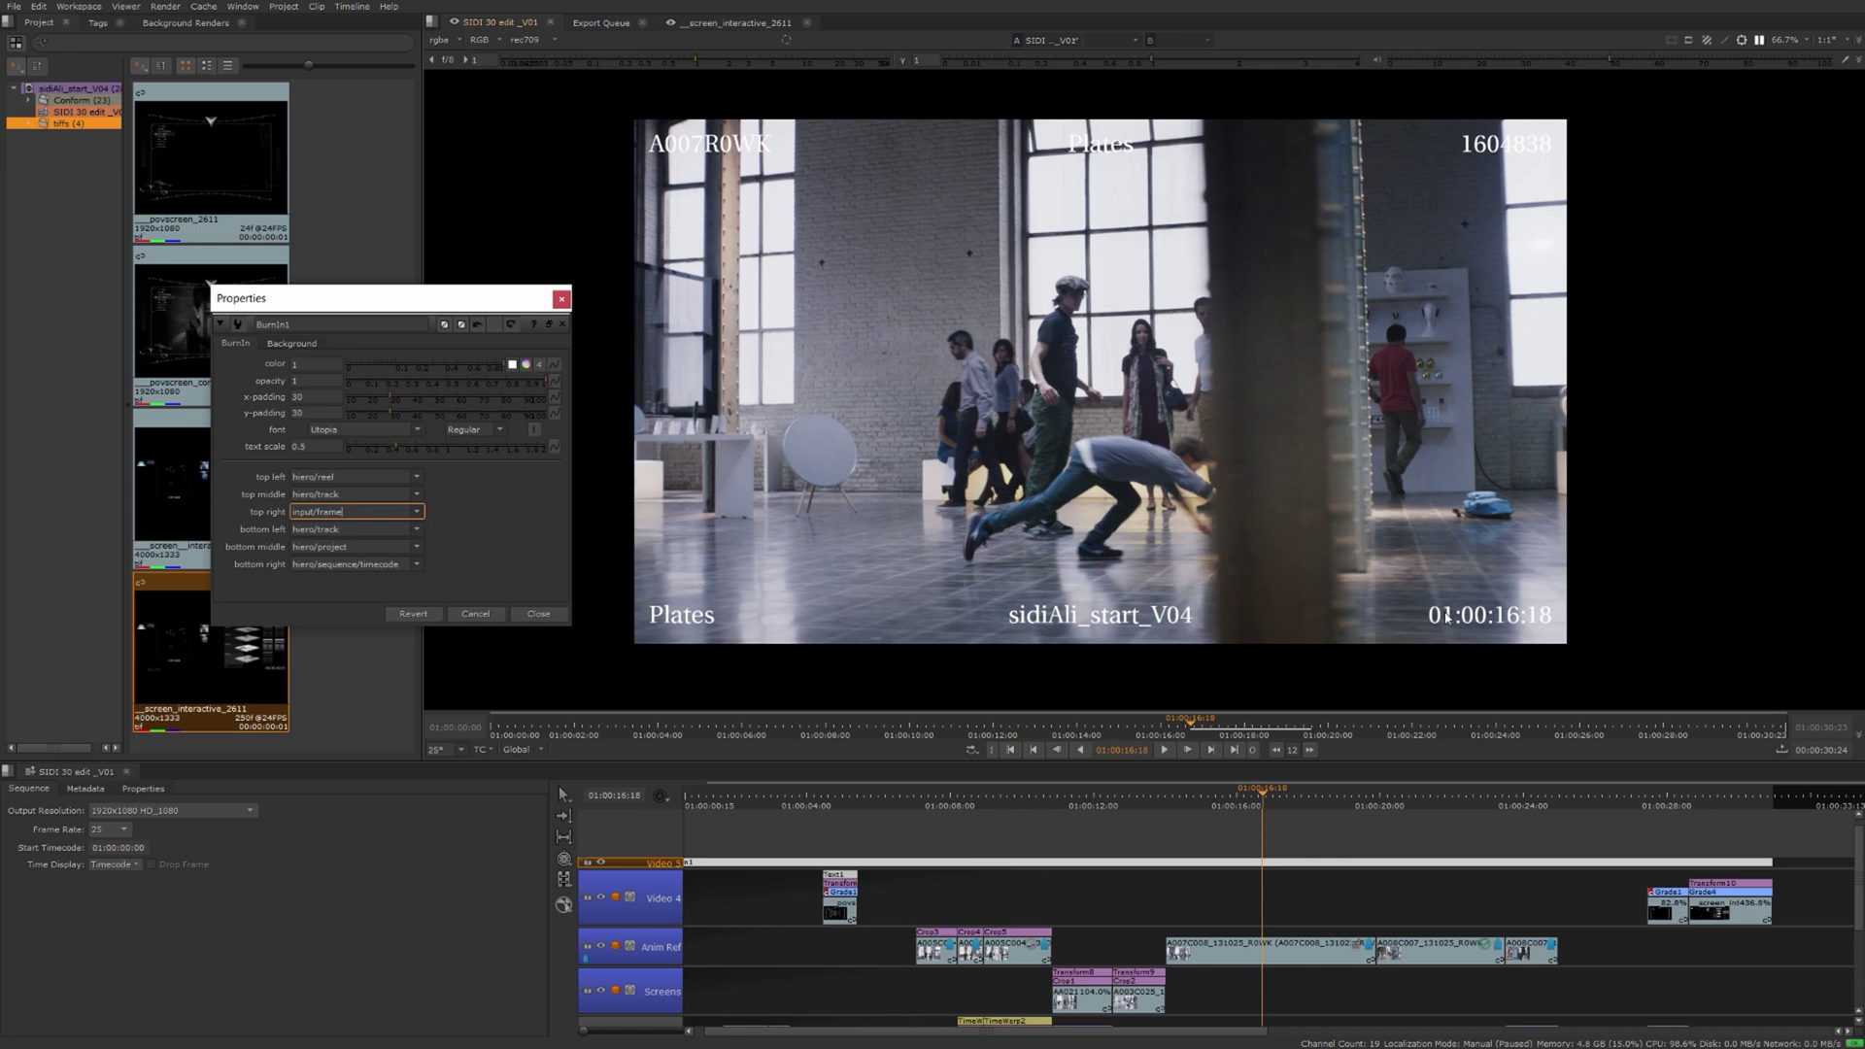
left_click(551, 612)
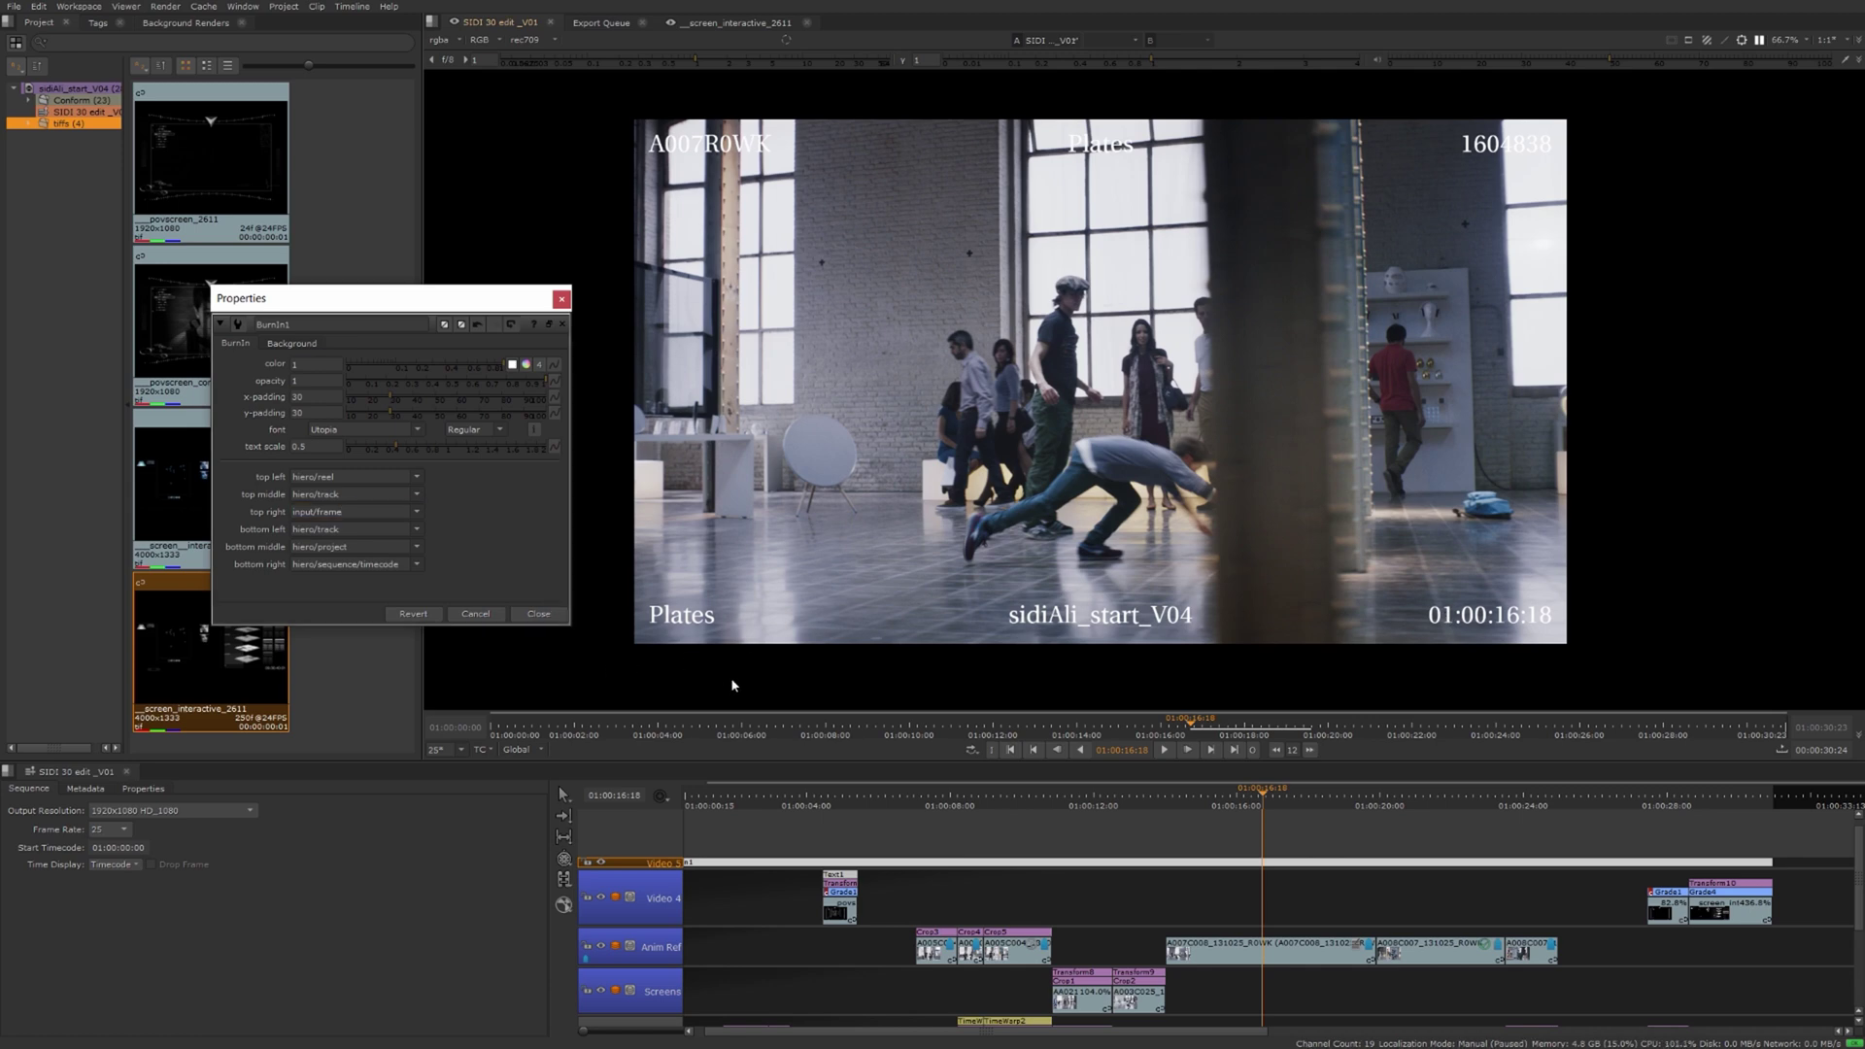
left_click(538, 614)
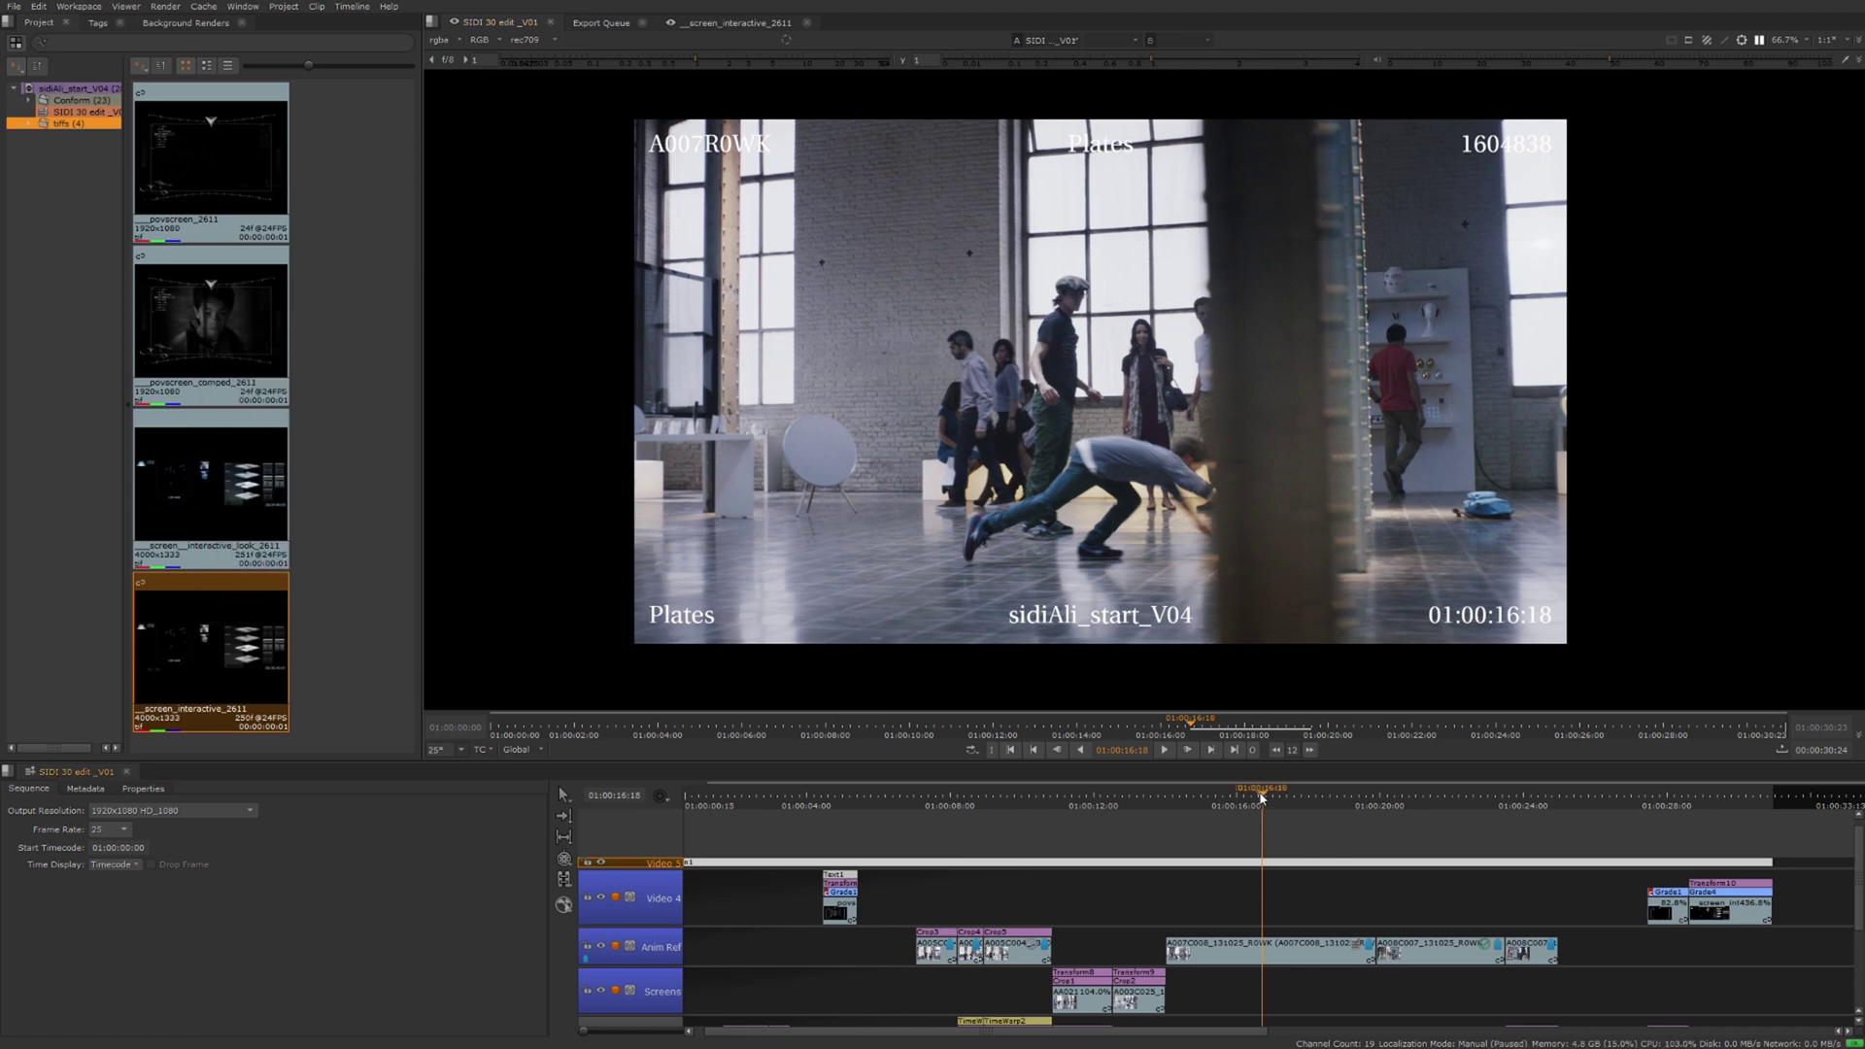
- Scrub through the sequence, stopping at 01:00:08:21 and 01:00:15:17, to check how the burn-in metadata updates from shot to shot
left_click_drag(1261, 792, 1311, 792)
left_click_drag(1181, 785, 979, 788)
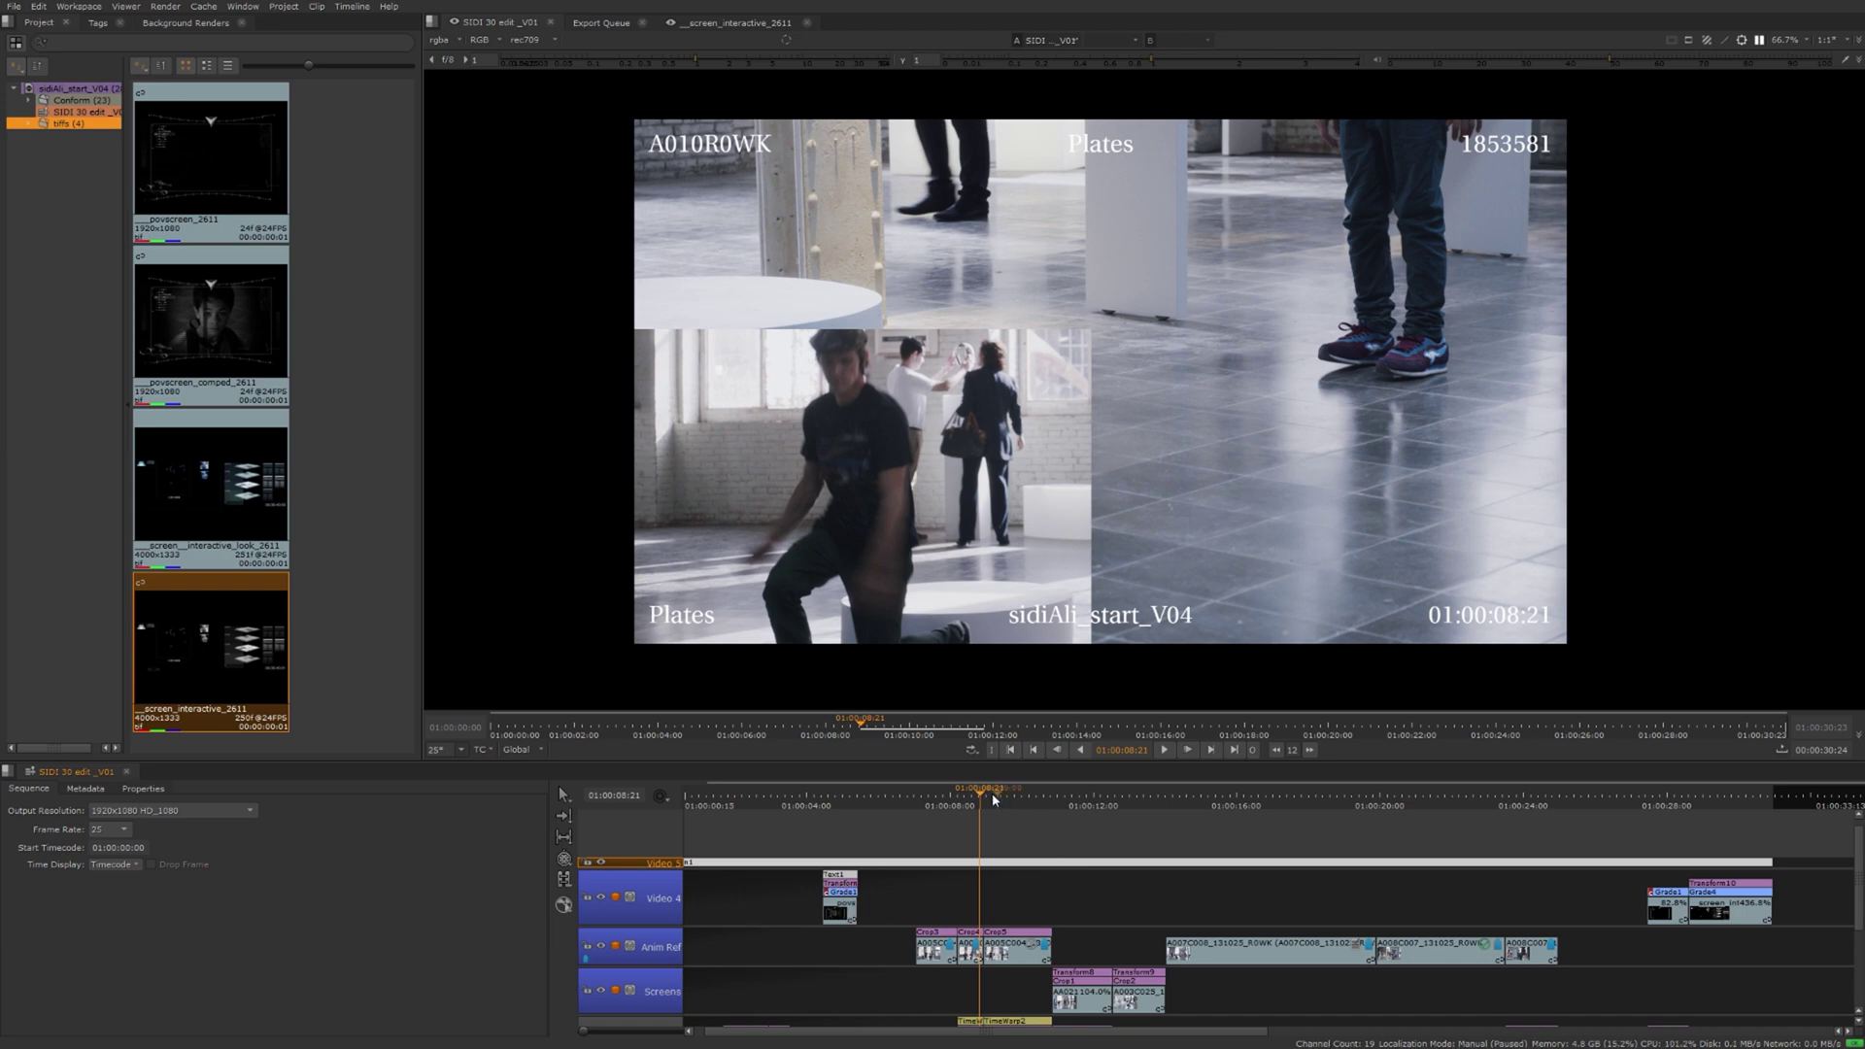
left_click_drag(981, 798, 1222, 800)
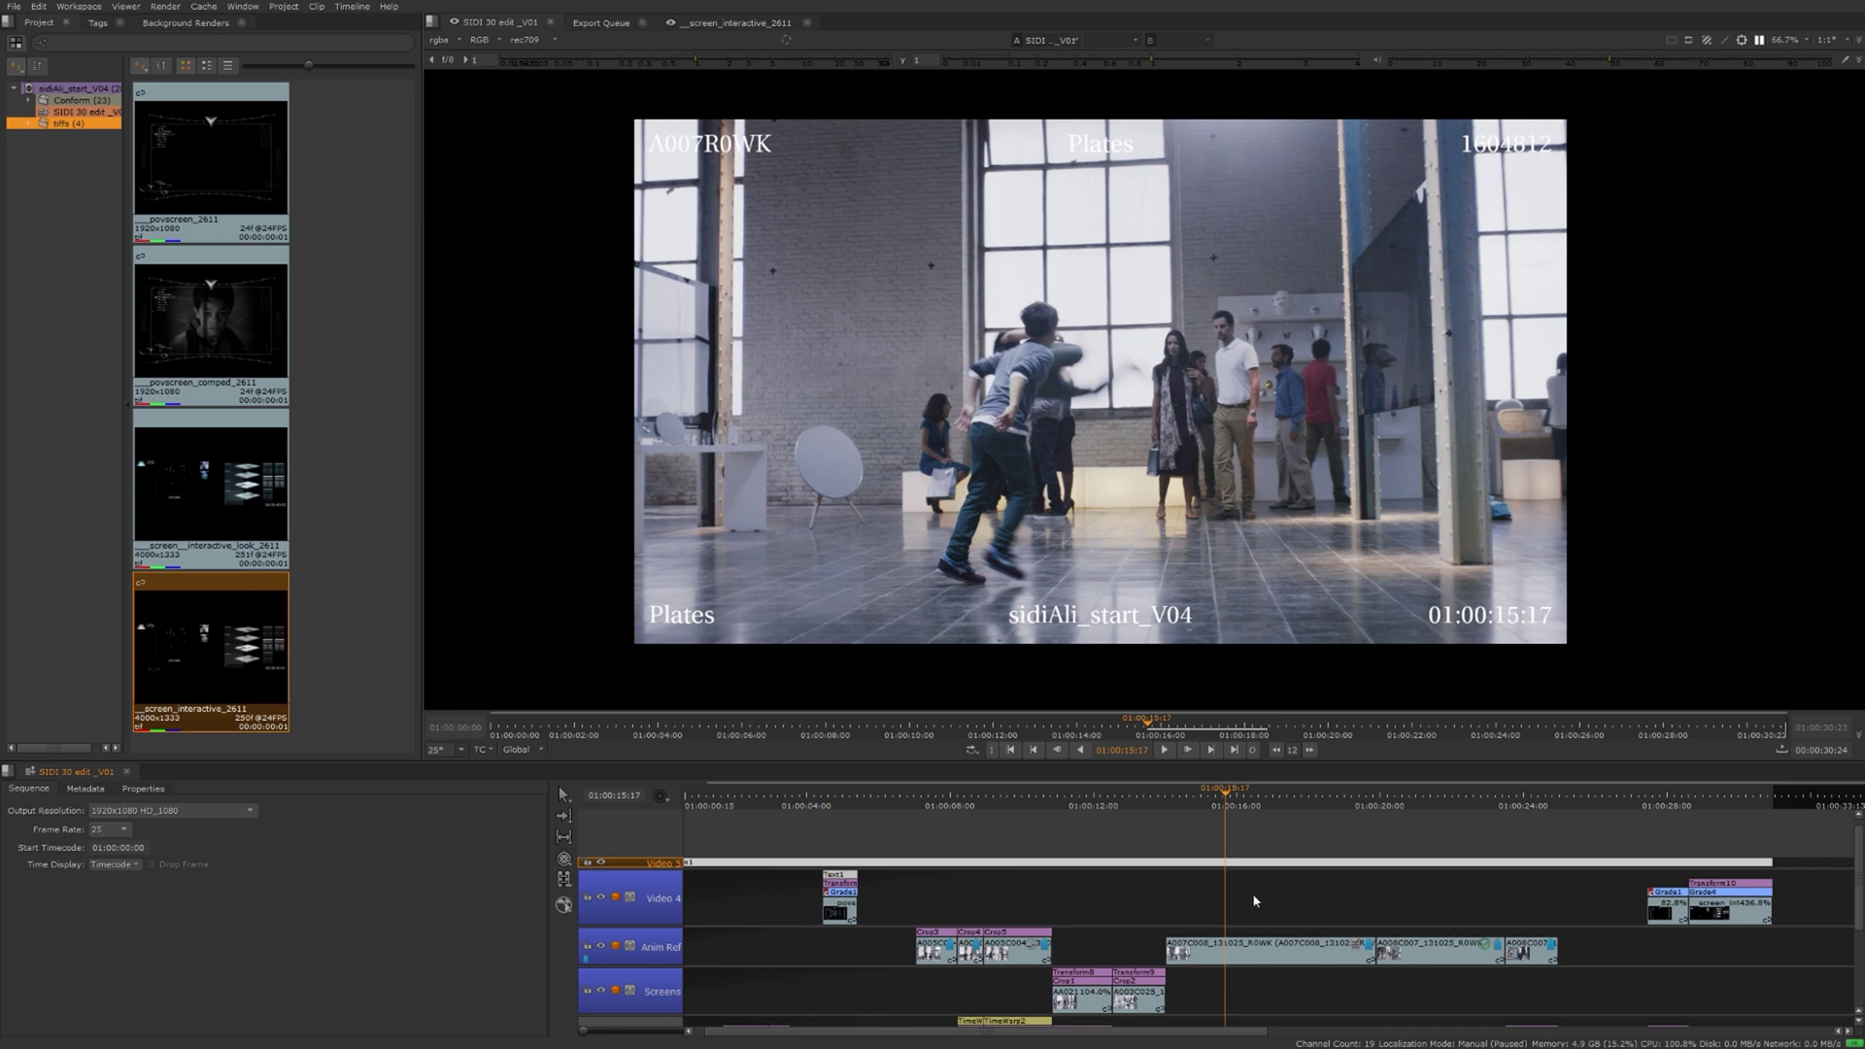
- Open the Anim Ref track's A007C008_131025_R0WK clip in its own timeline and dismiss its read properties
left_click(1273, 950)
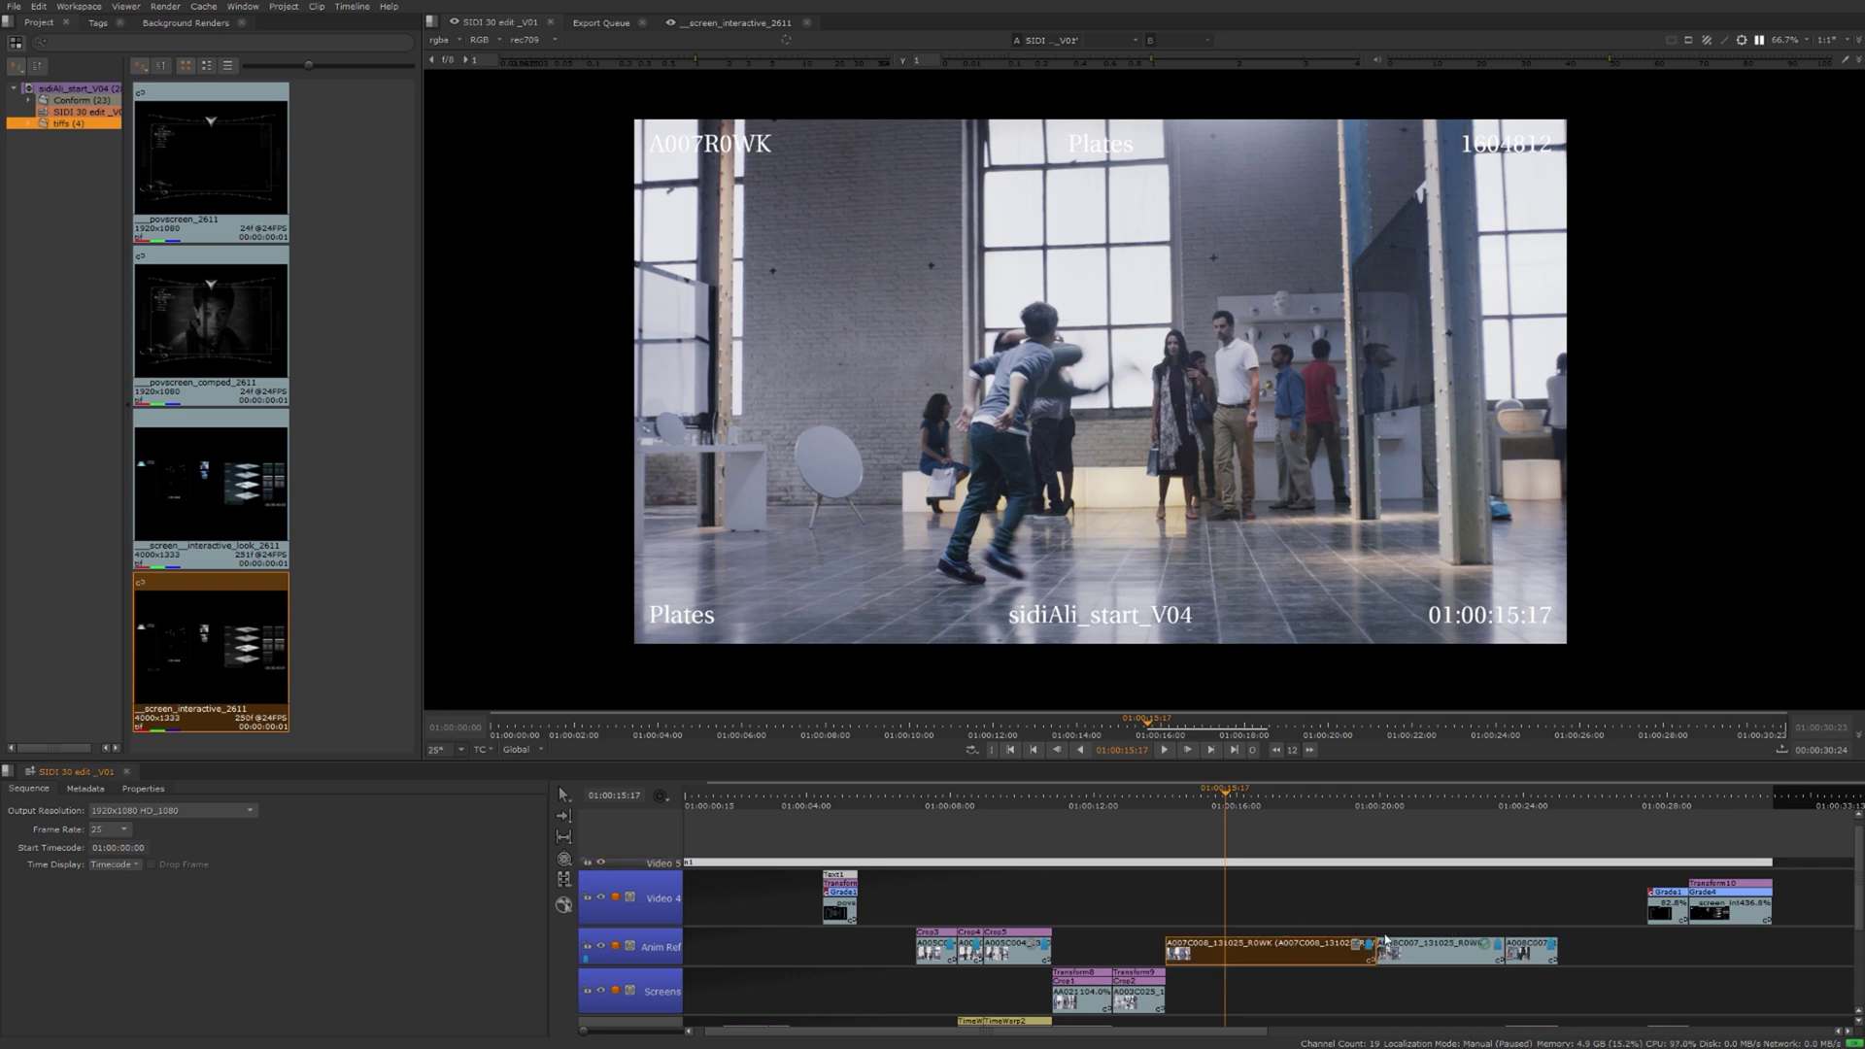
left_click_drag(1858, 872, 1861, 923)
scroll(1428, 979, "up", 3)
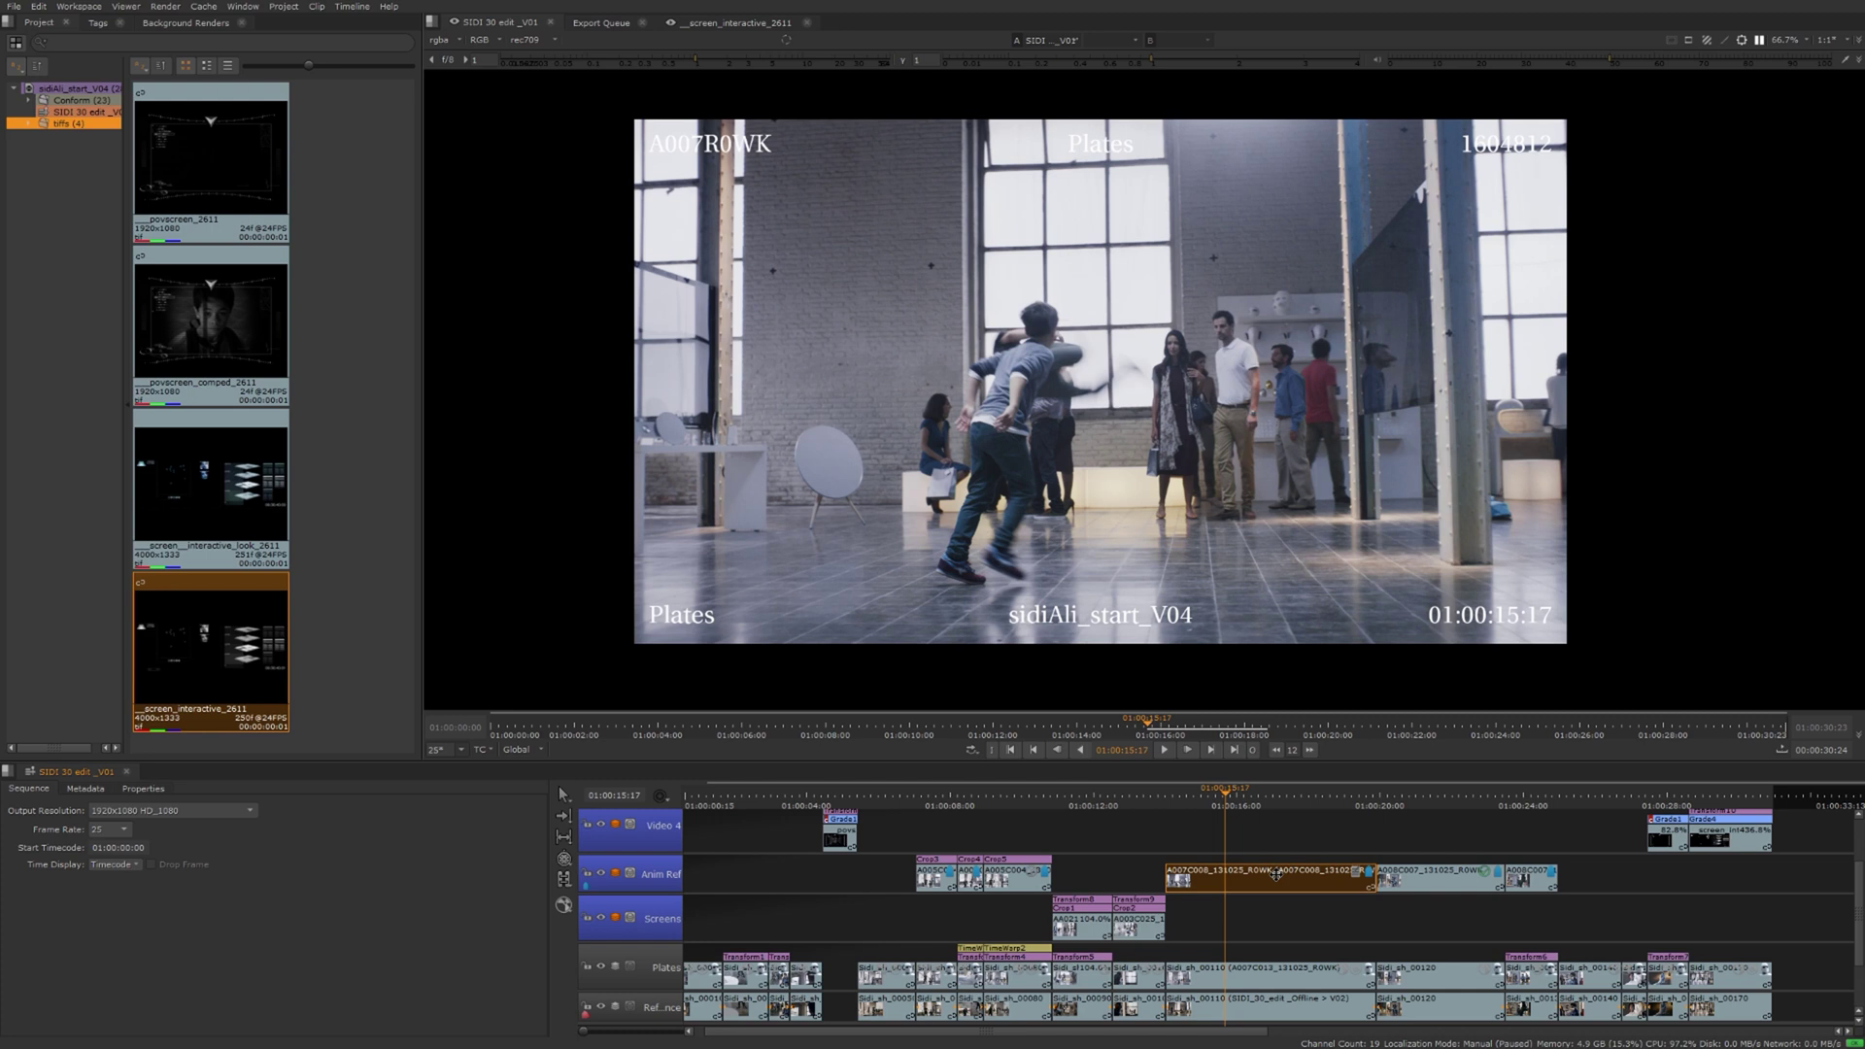
right_click(1276, 875)
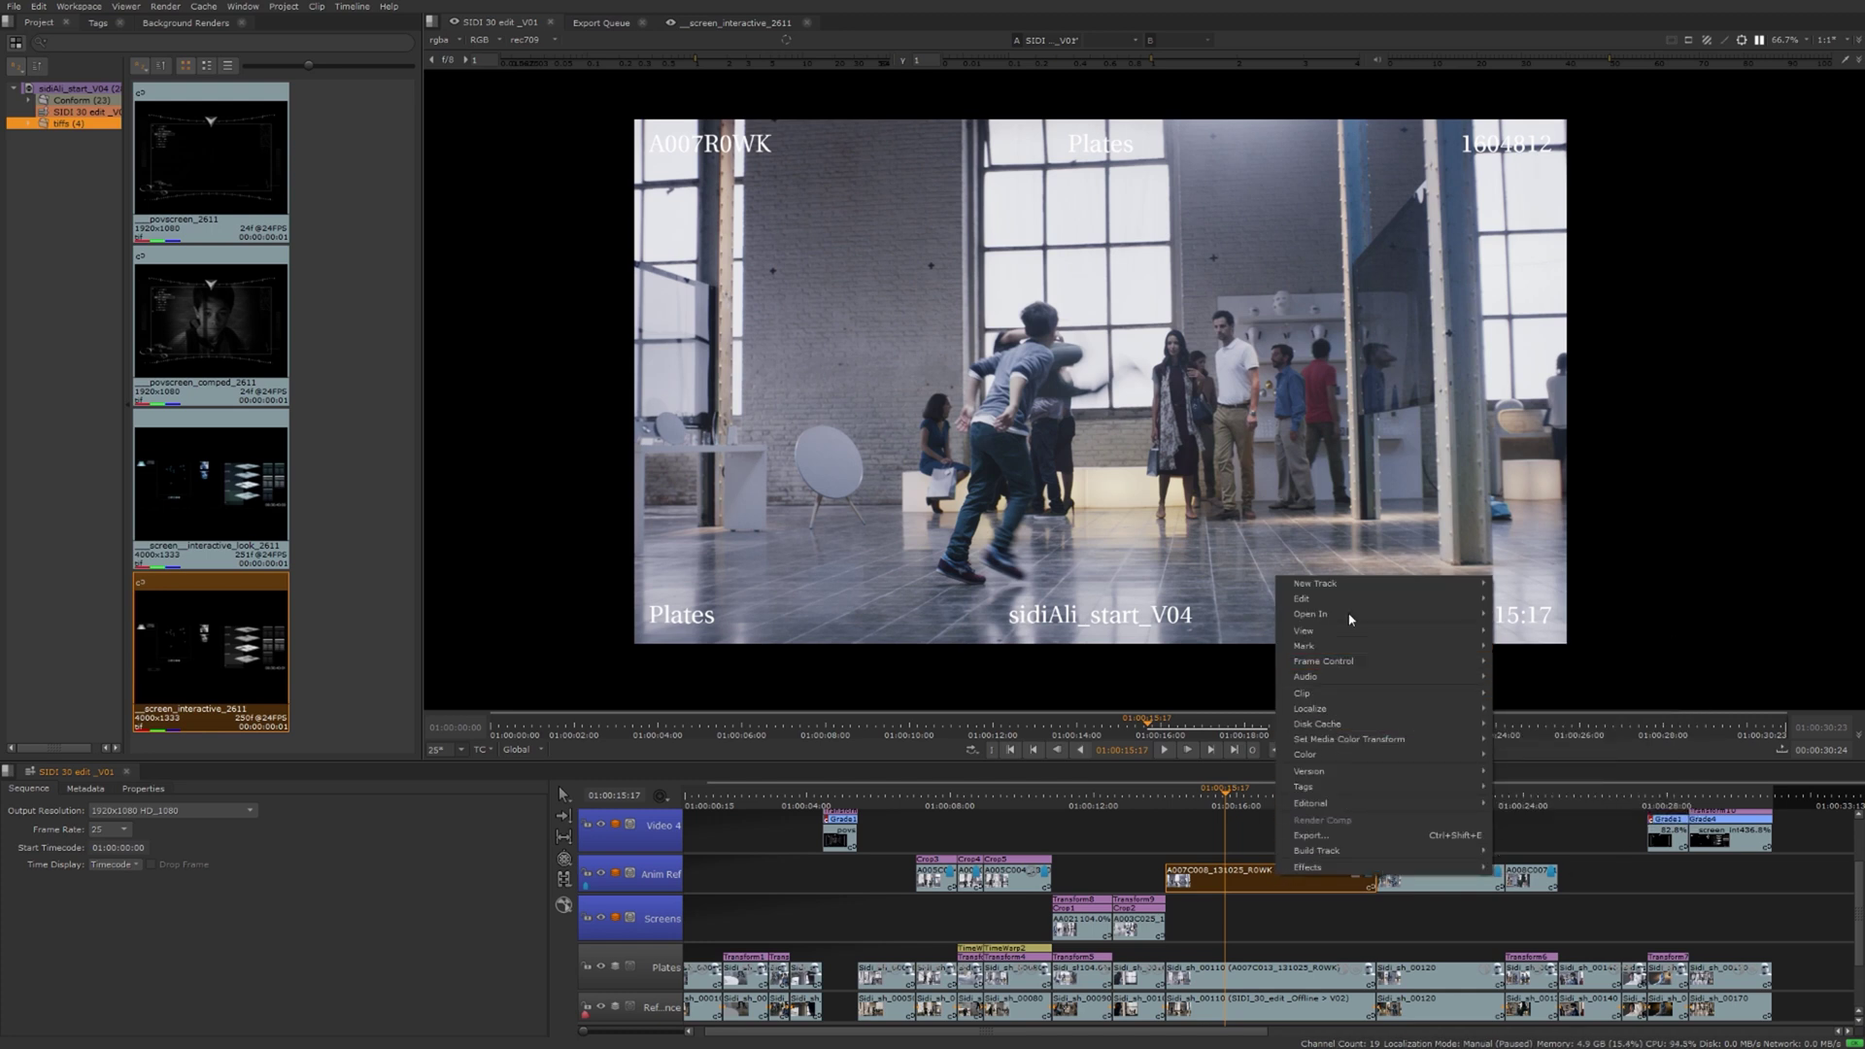
mouse_move(1351, 614)
left_click(1566, 650)
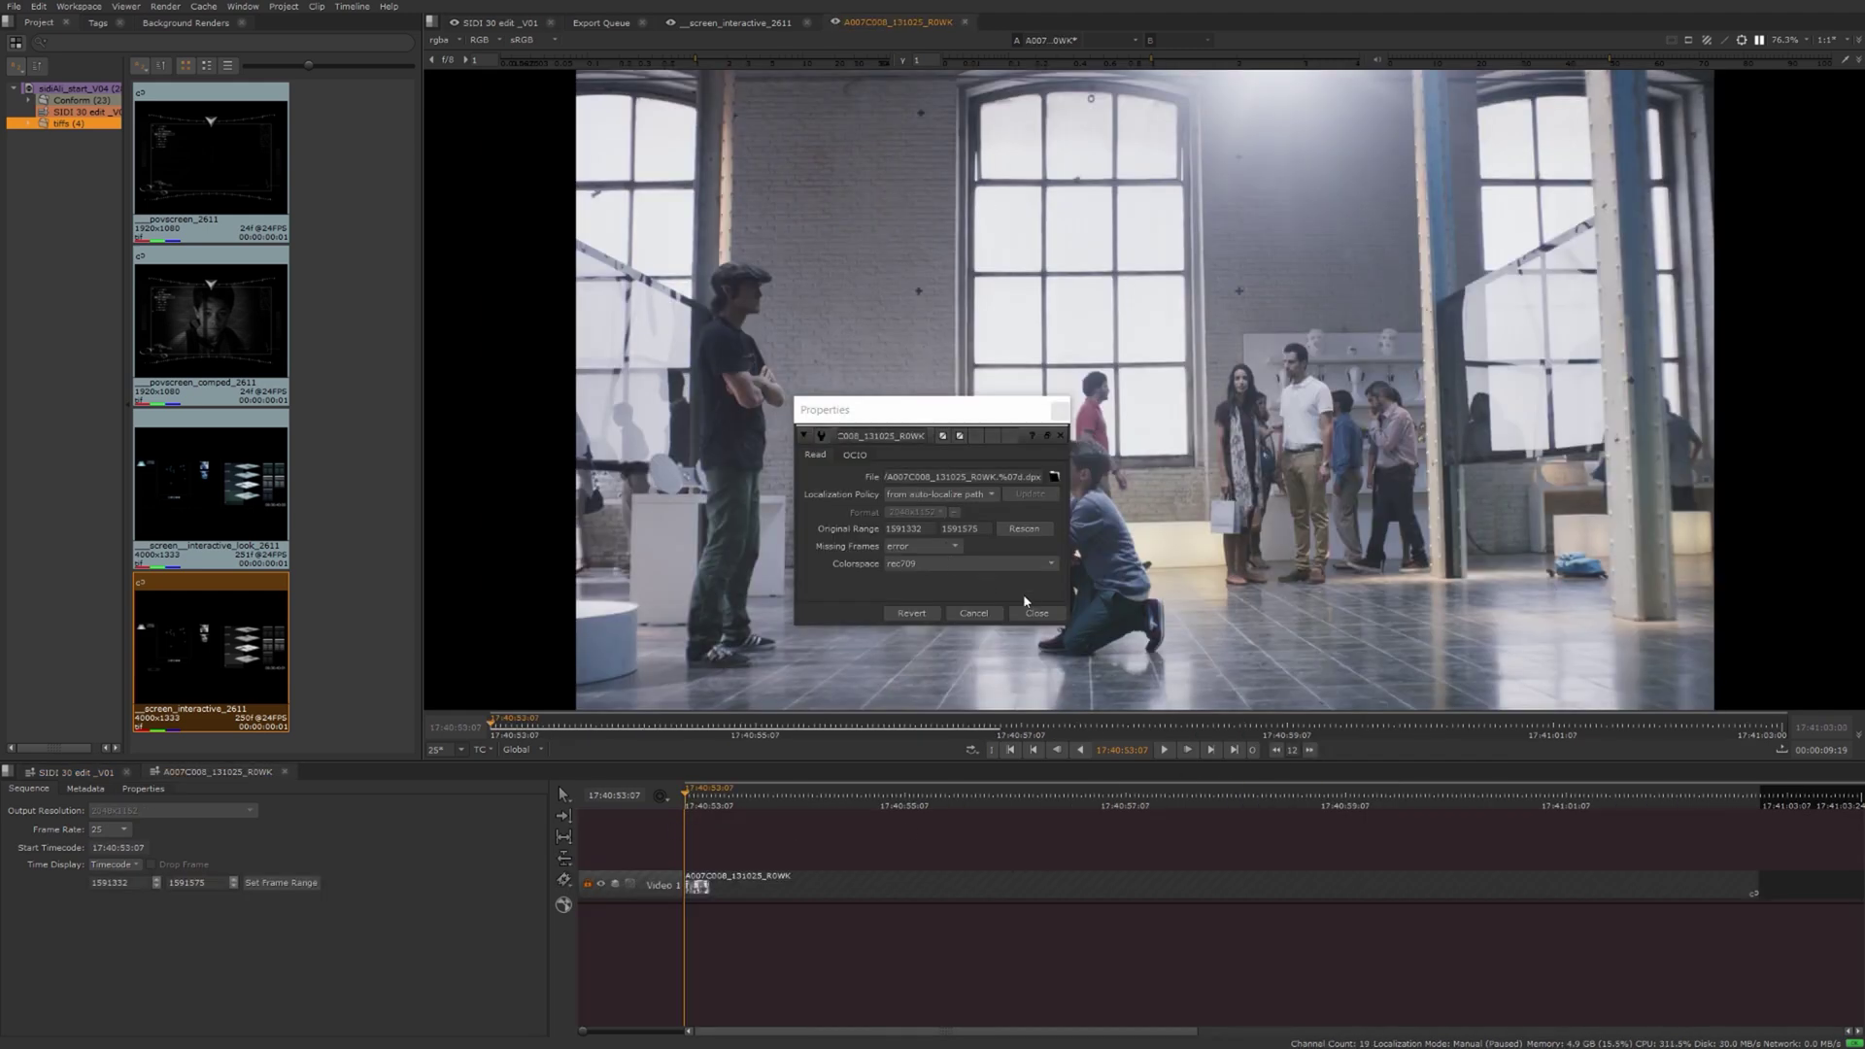
left_click(1036, 613)
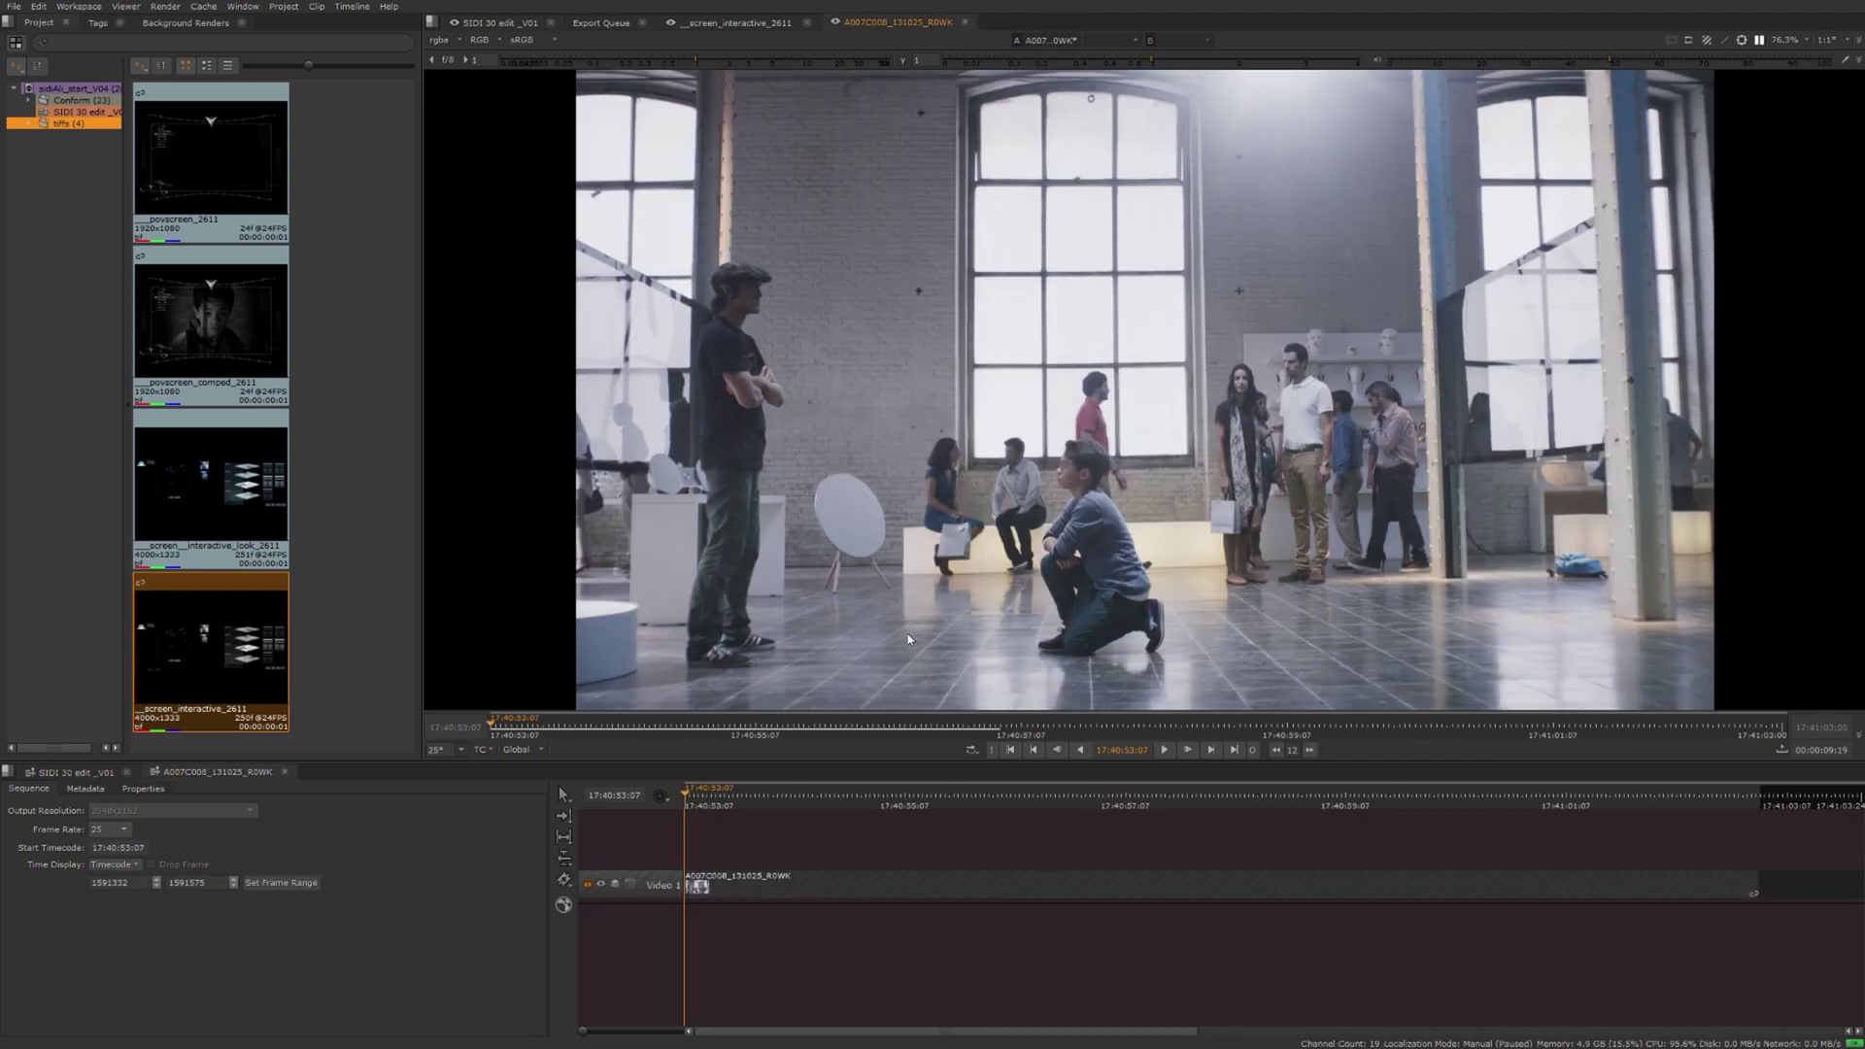
- Add a new video track above Video 1 in the clip's timeline and apply a Grade effect across that track
right_click(641, 862)
mouse_move(724, 660)
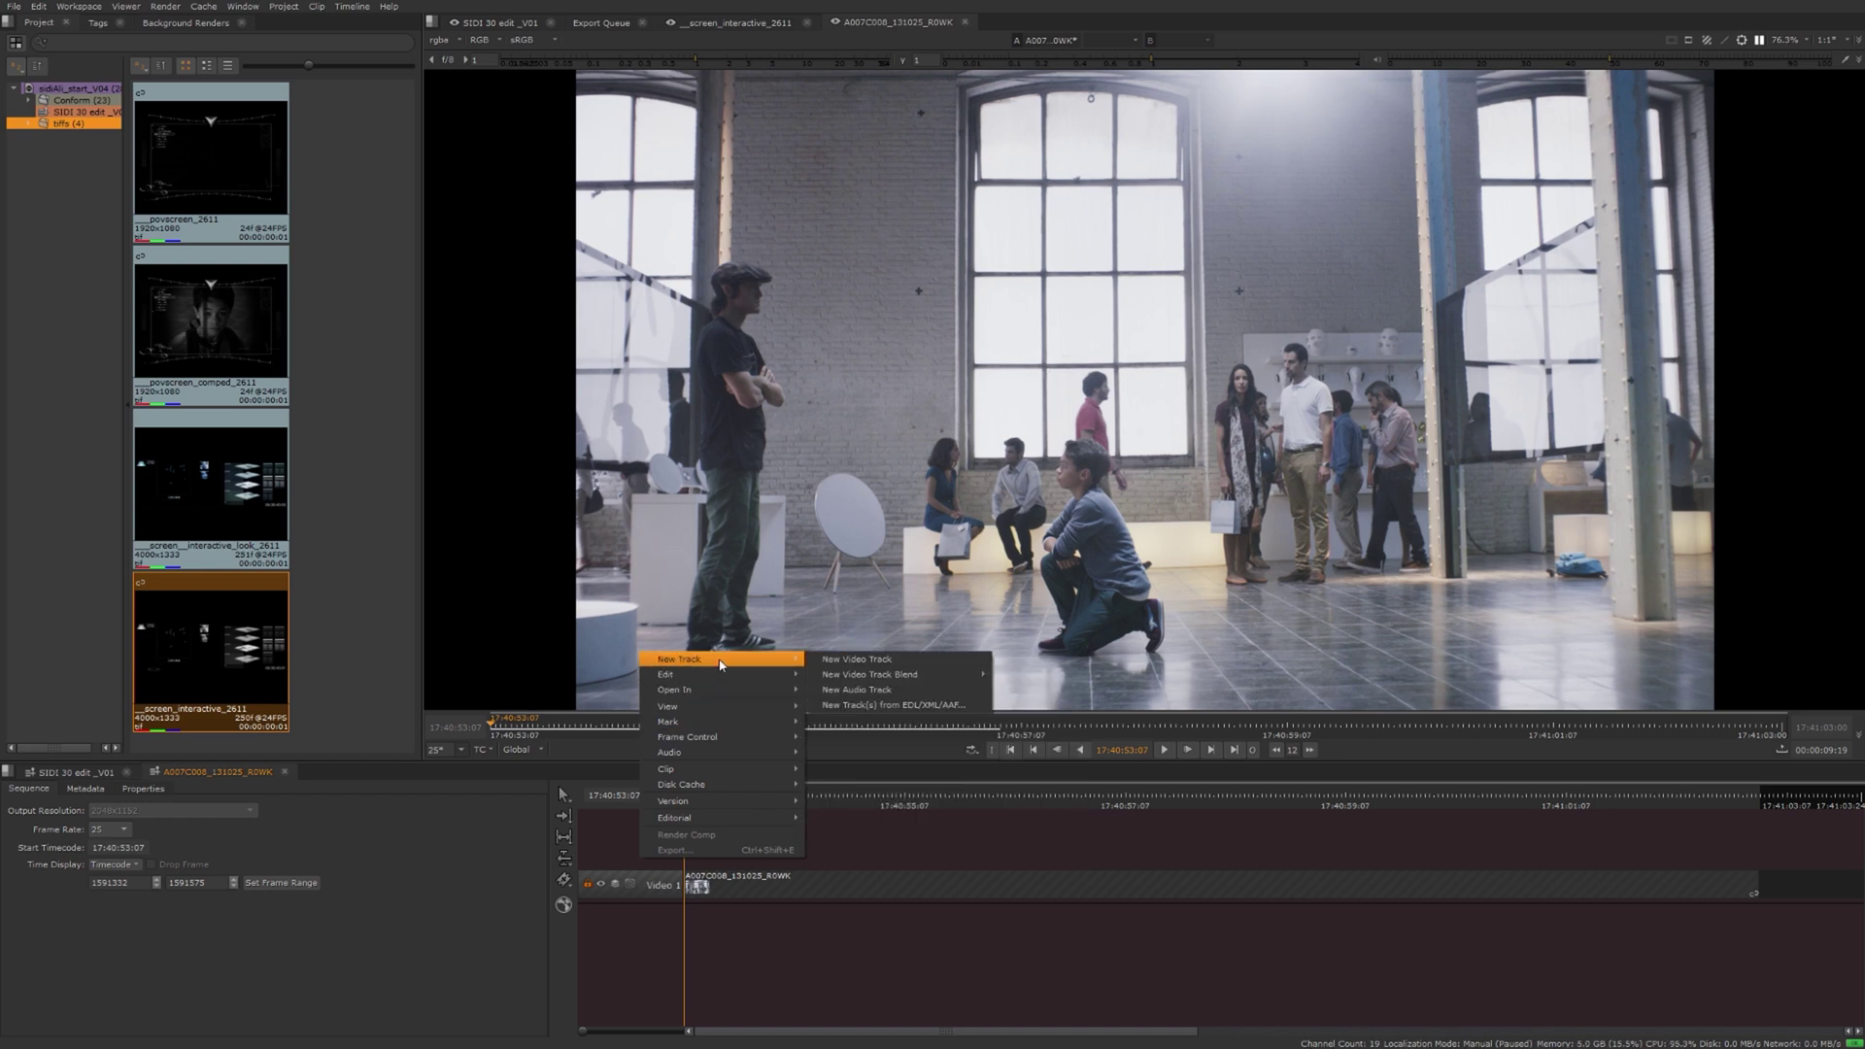
left_click(833, 661)
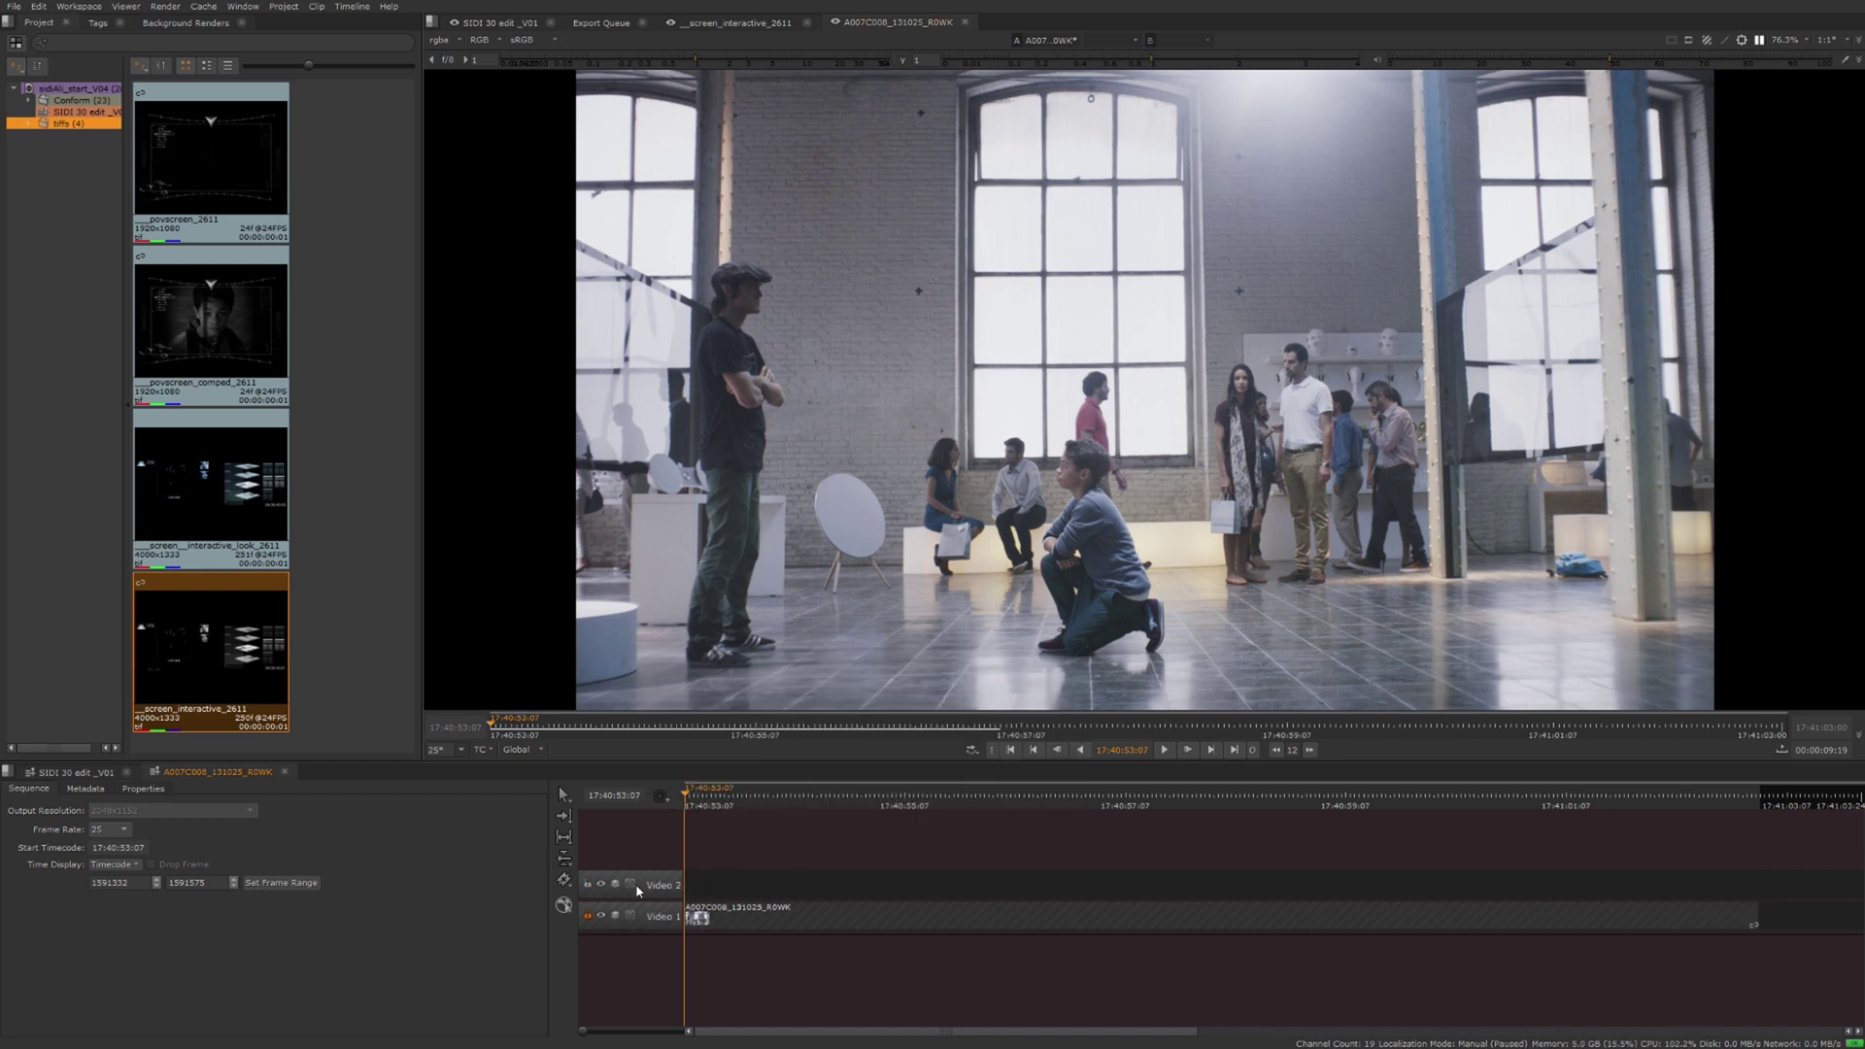
right_click(638, 890)
mouse_move(685, 879)
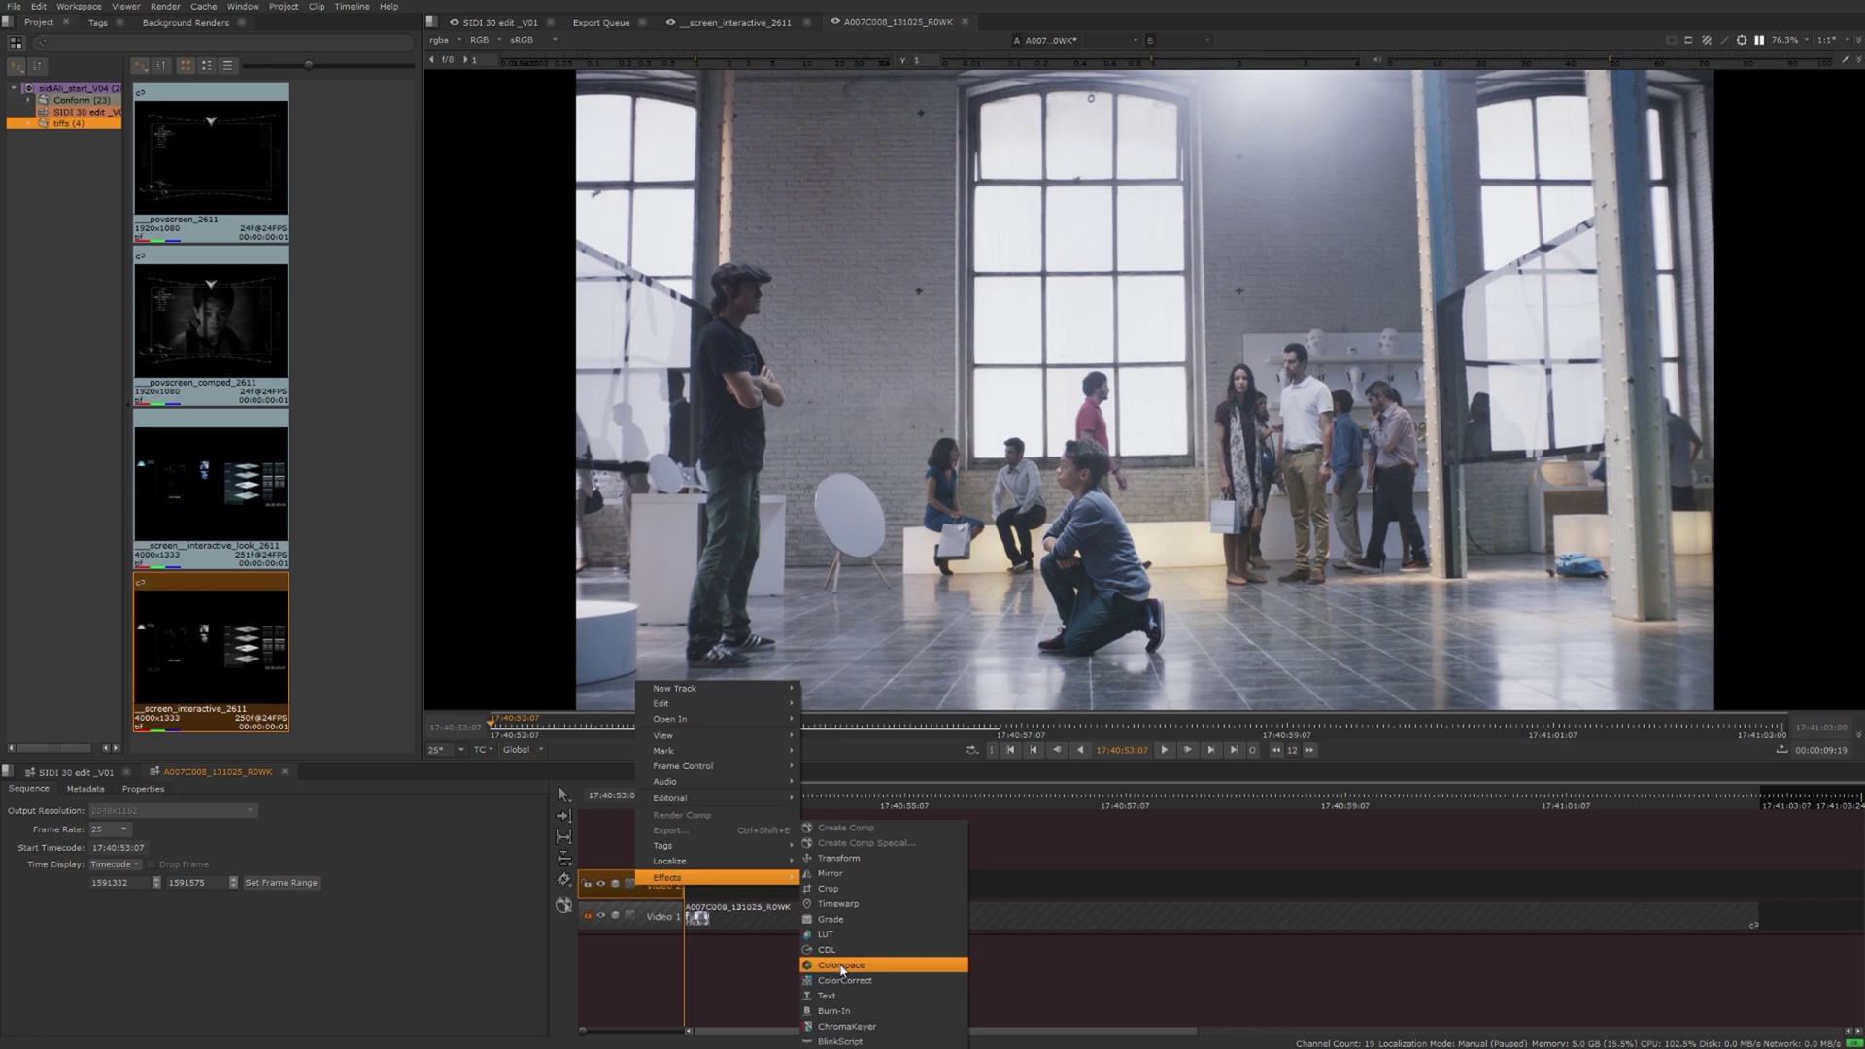
left_click(847, 919)
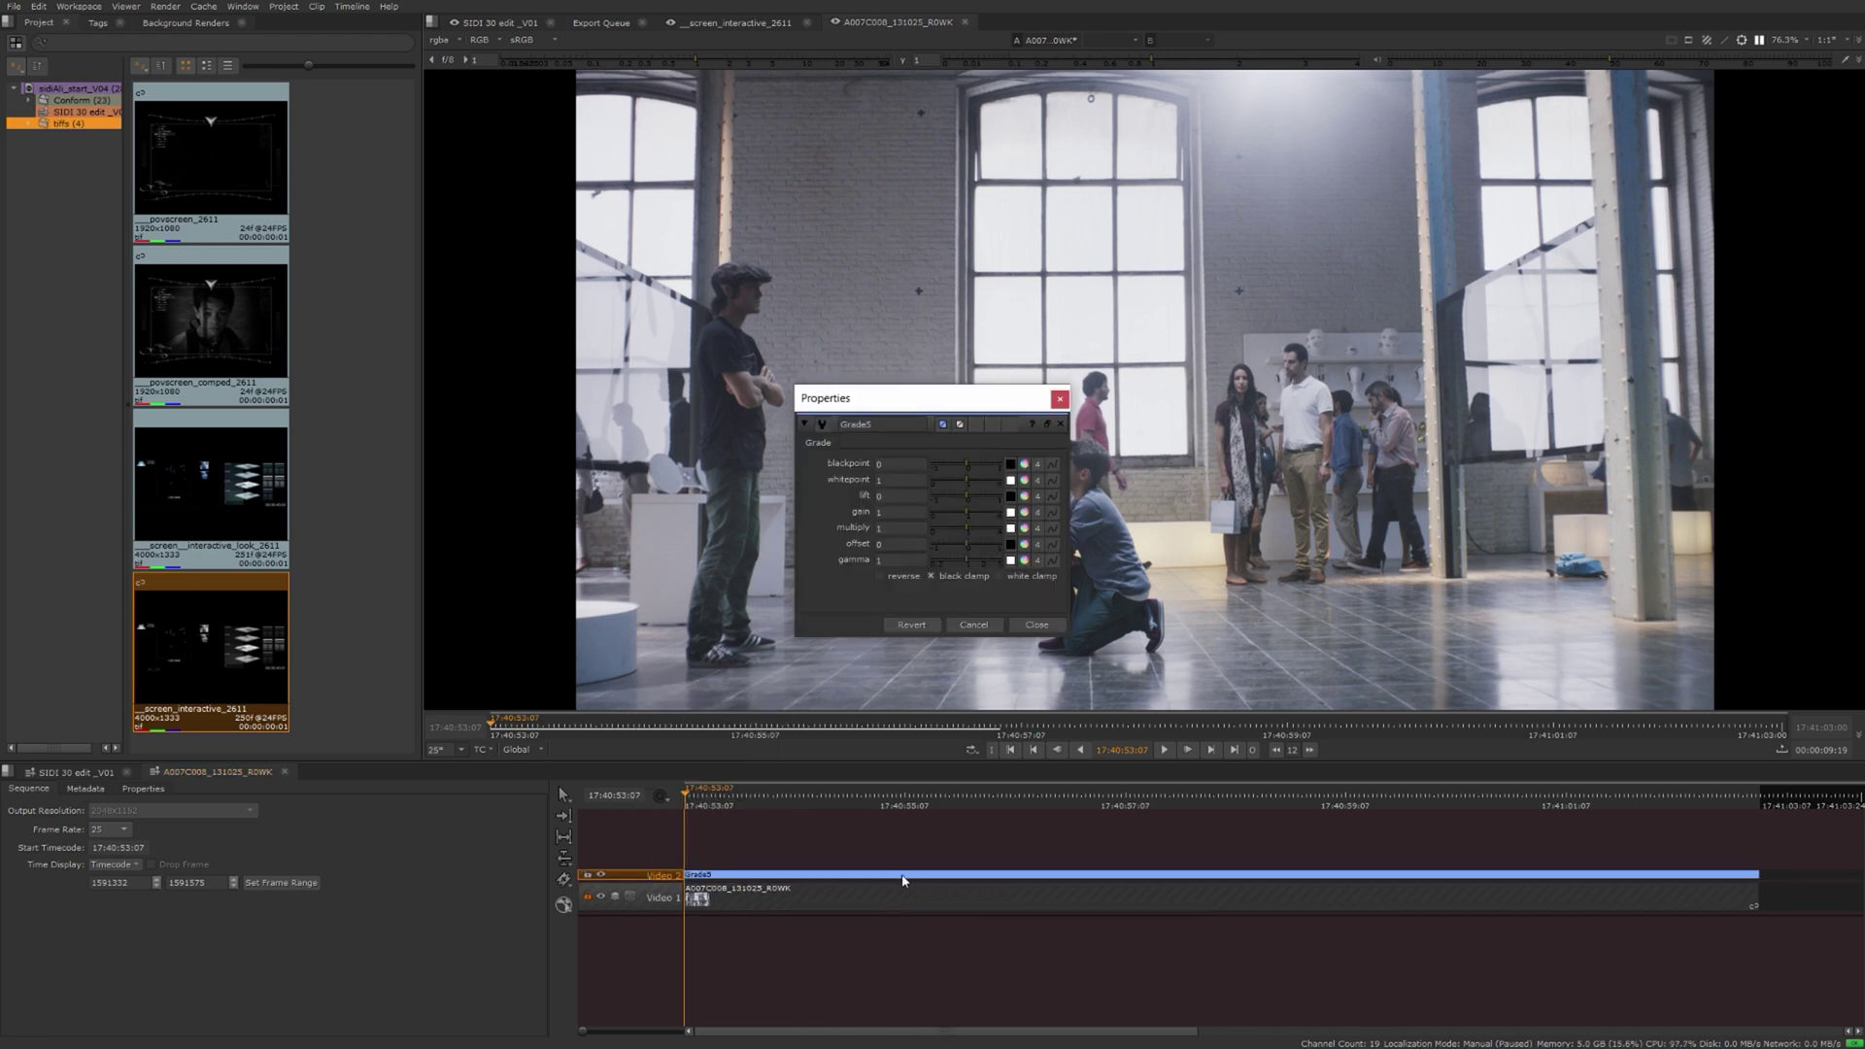
- Move the Grade properties clear of the image, lower the red gamma channel to about 0.4 for a teal look, and close them
left_click_drag(923, 398, 382, 474)
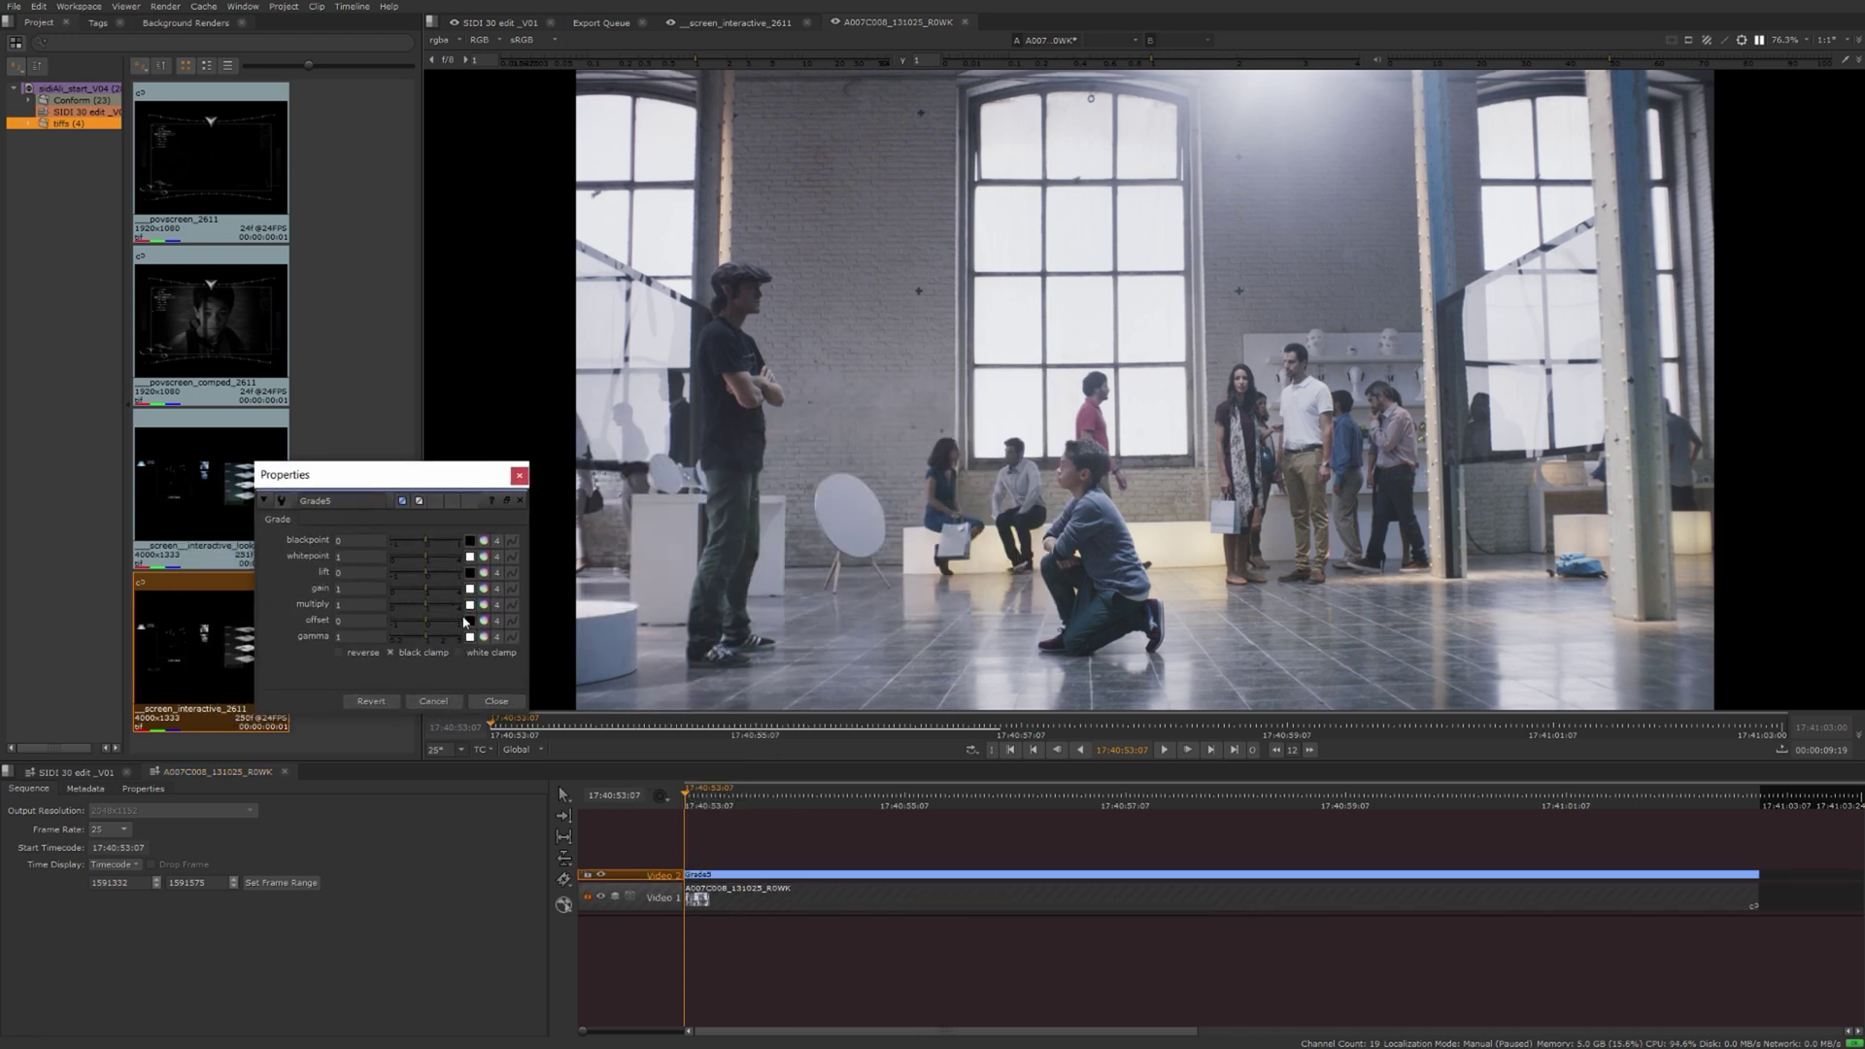
left_click(483, 637)
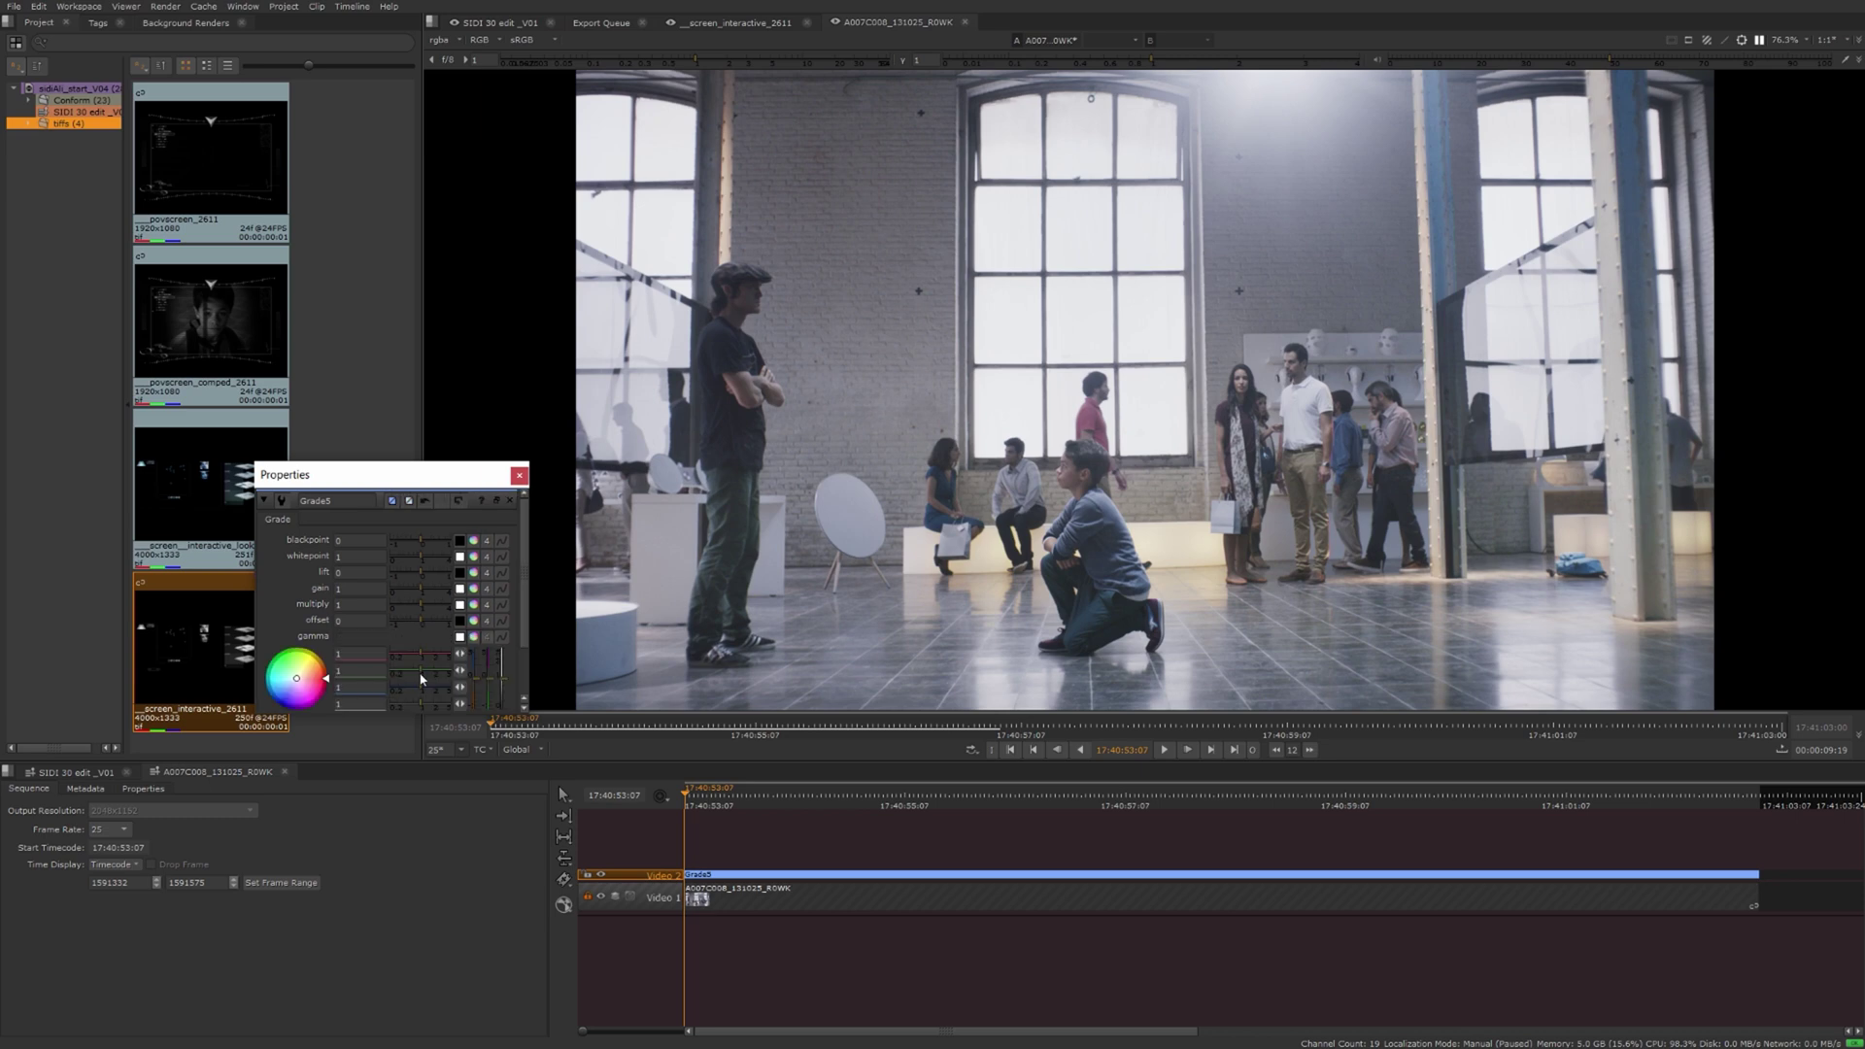
left_click(423, 656)
left_click_drag(424, 656, 406, 656)
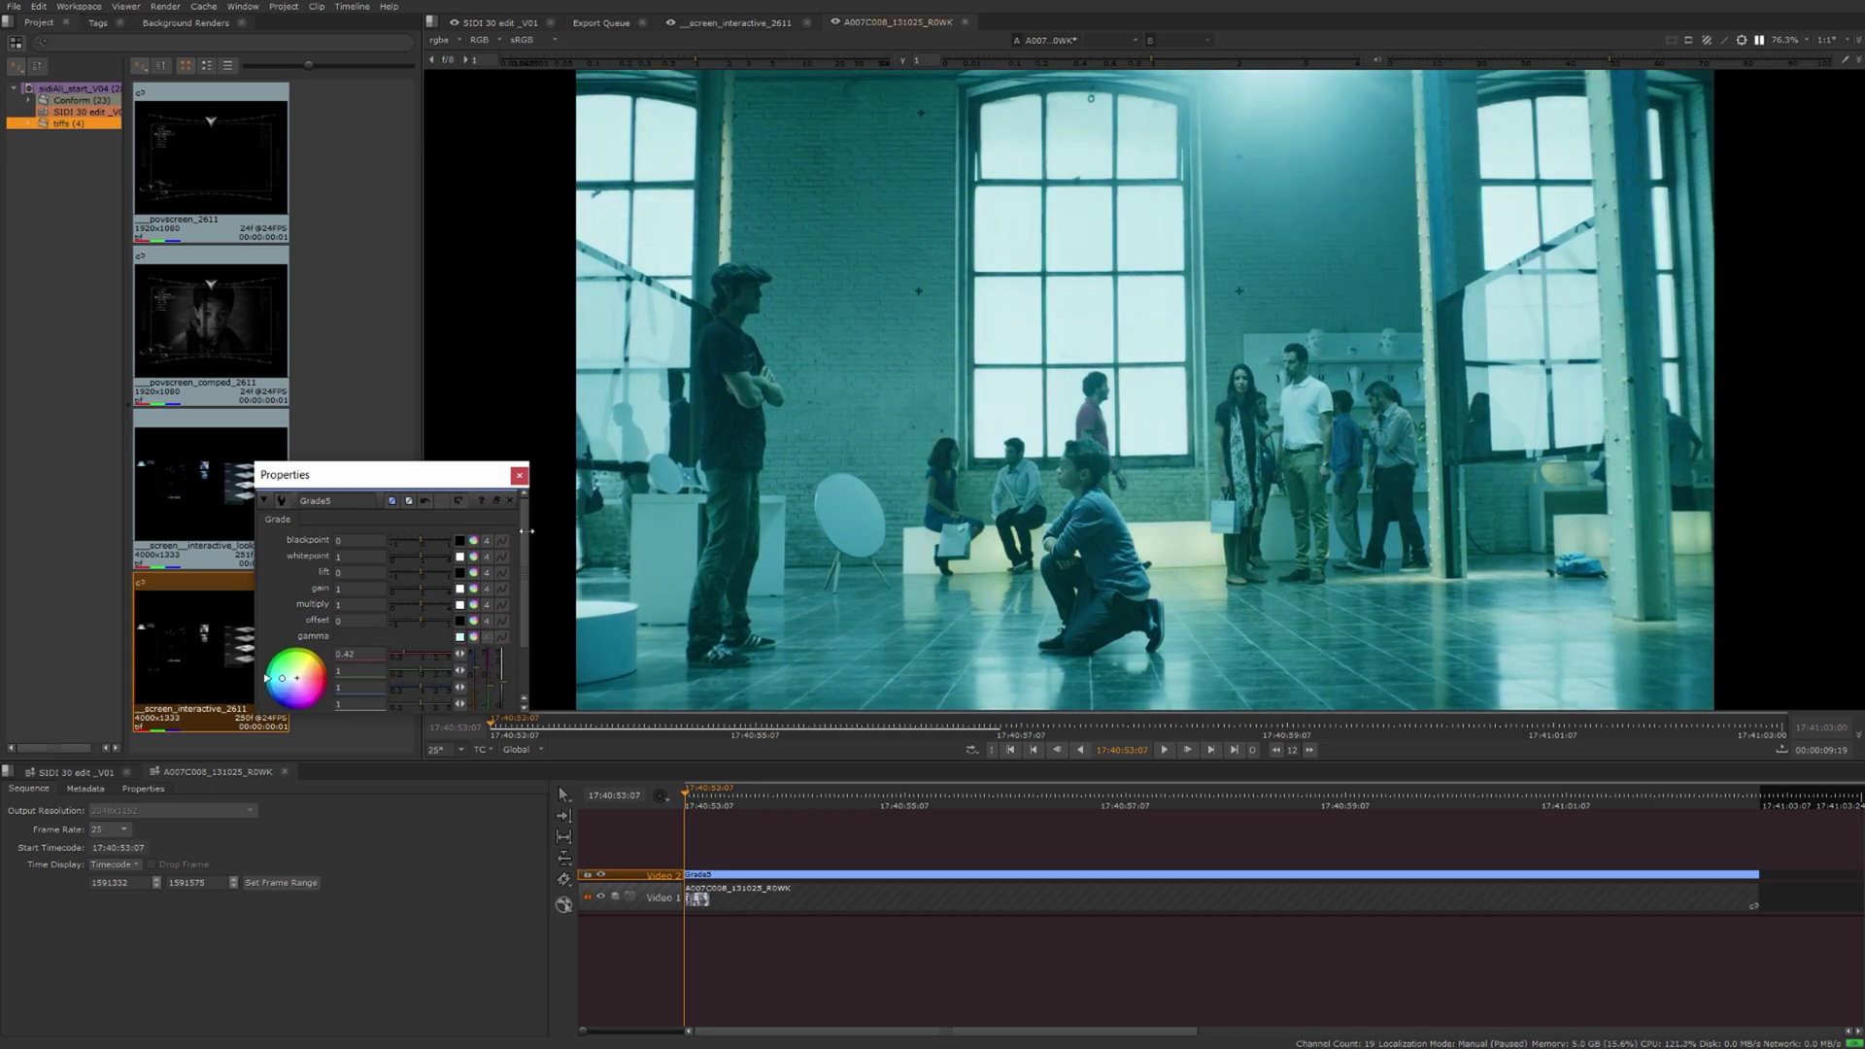
left_click(518, 478)
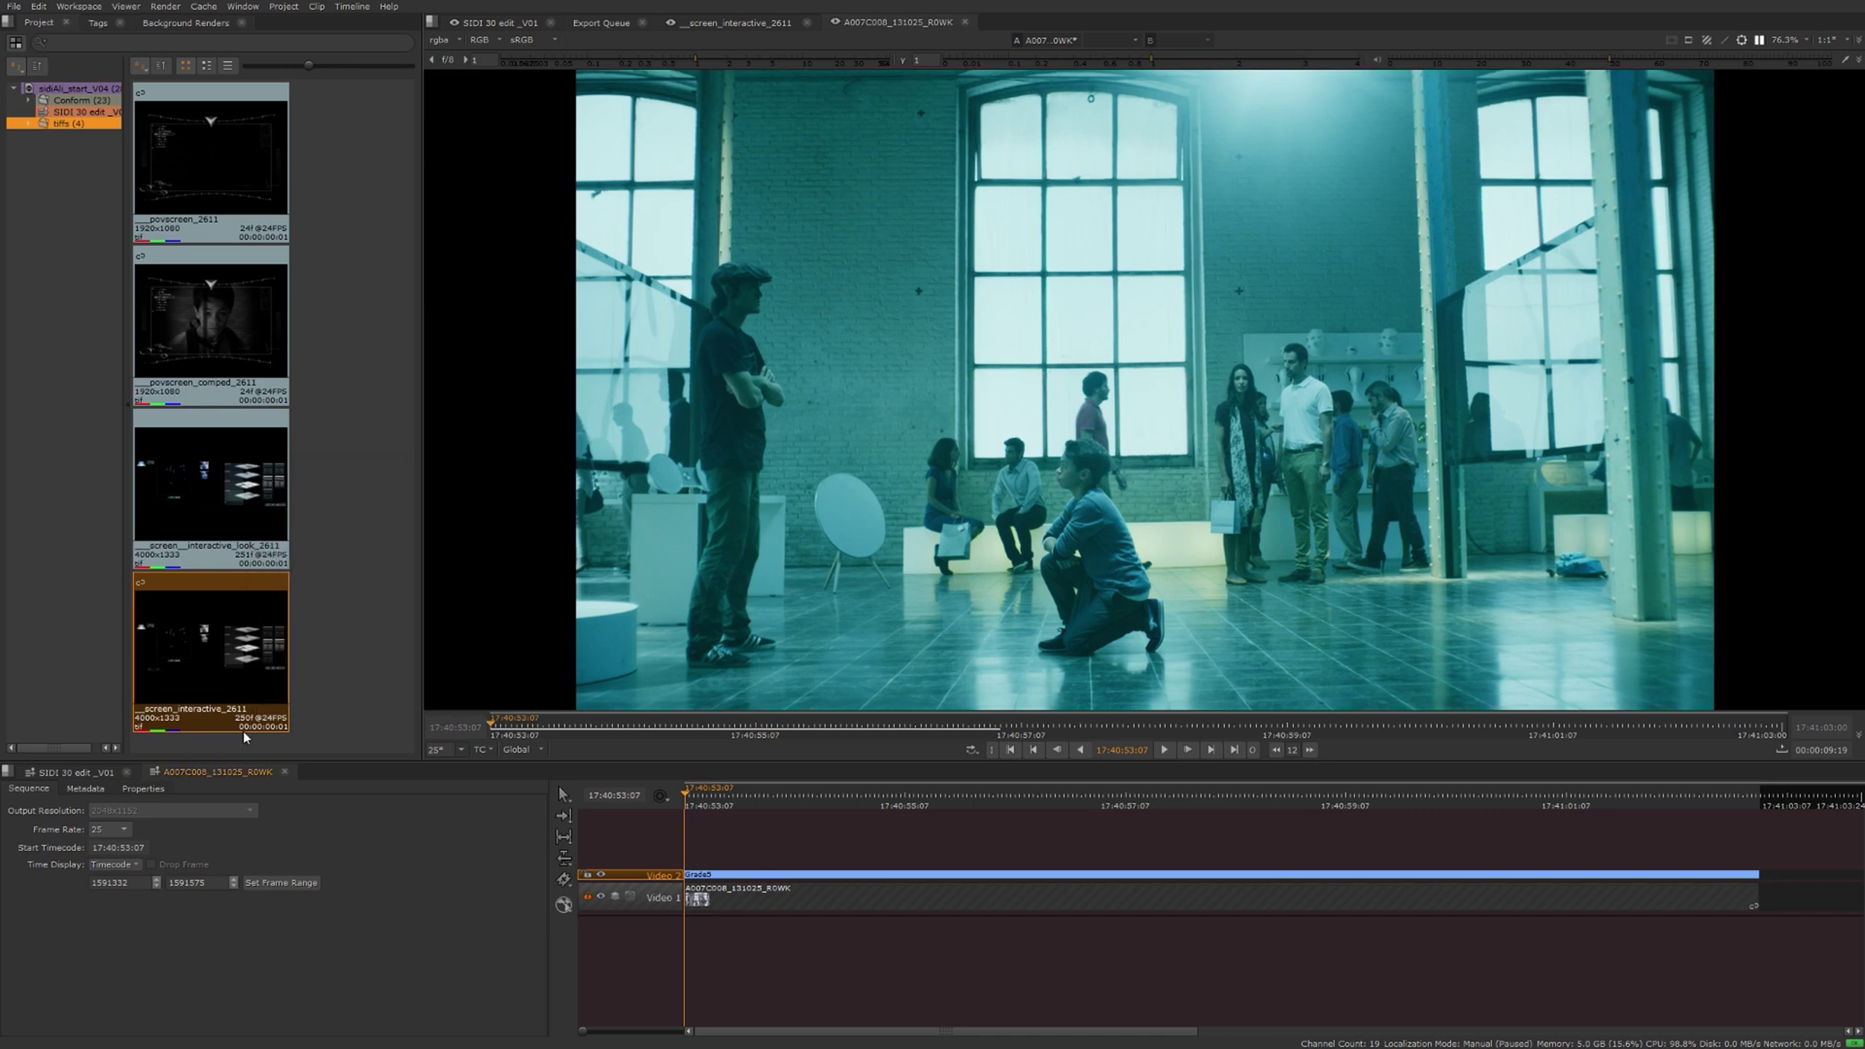
- Return to the SIDI 30 edit_V01 sequence and check the A007C008_131025_R0WK clip on the Anim Ref track for the clip-level grade
left_click(82, 773)
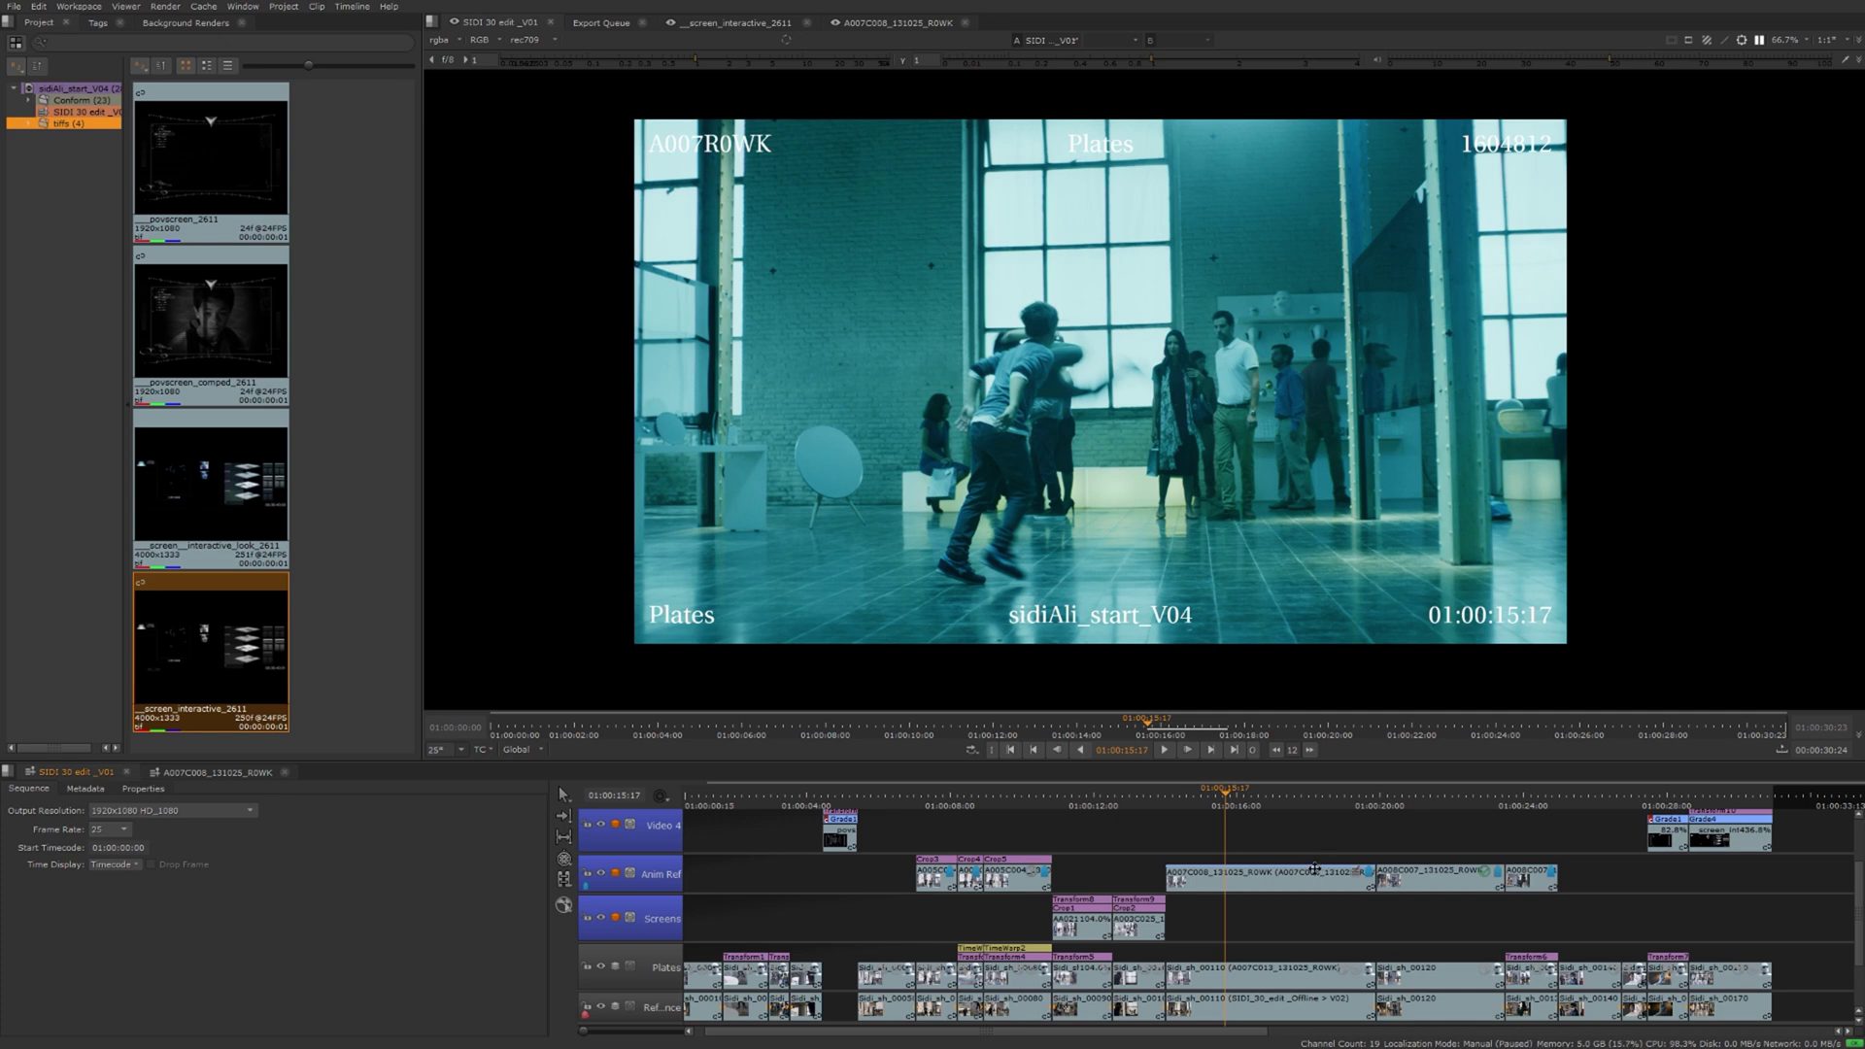
left_click(1283, 877)
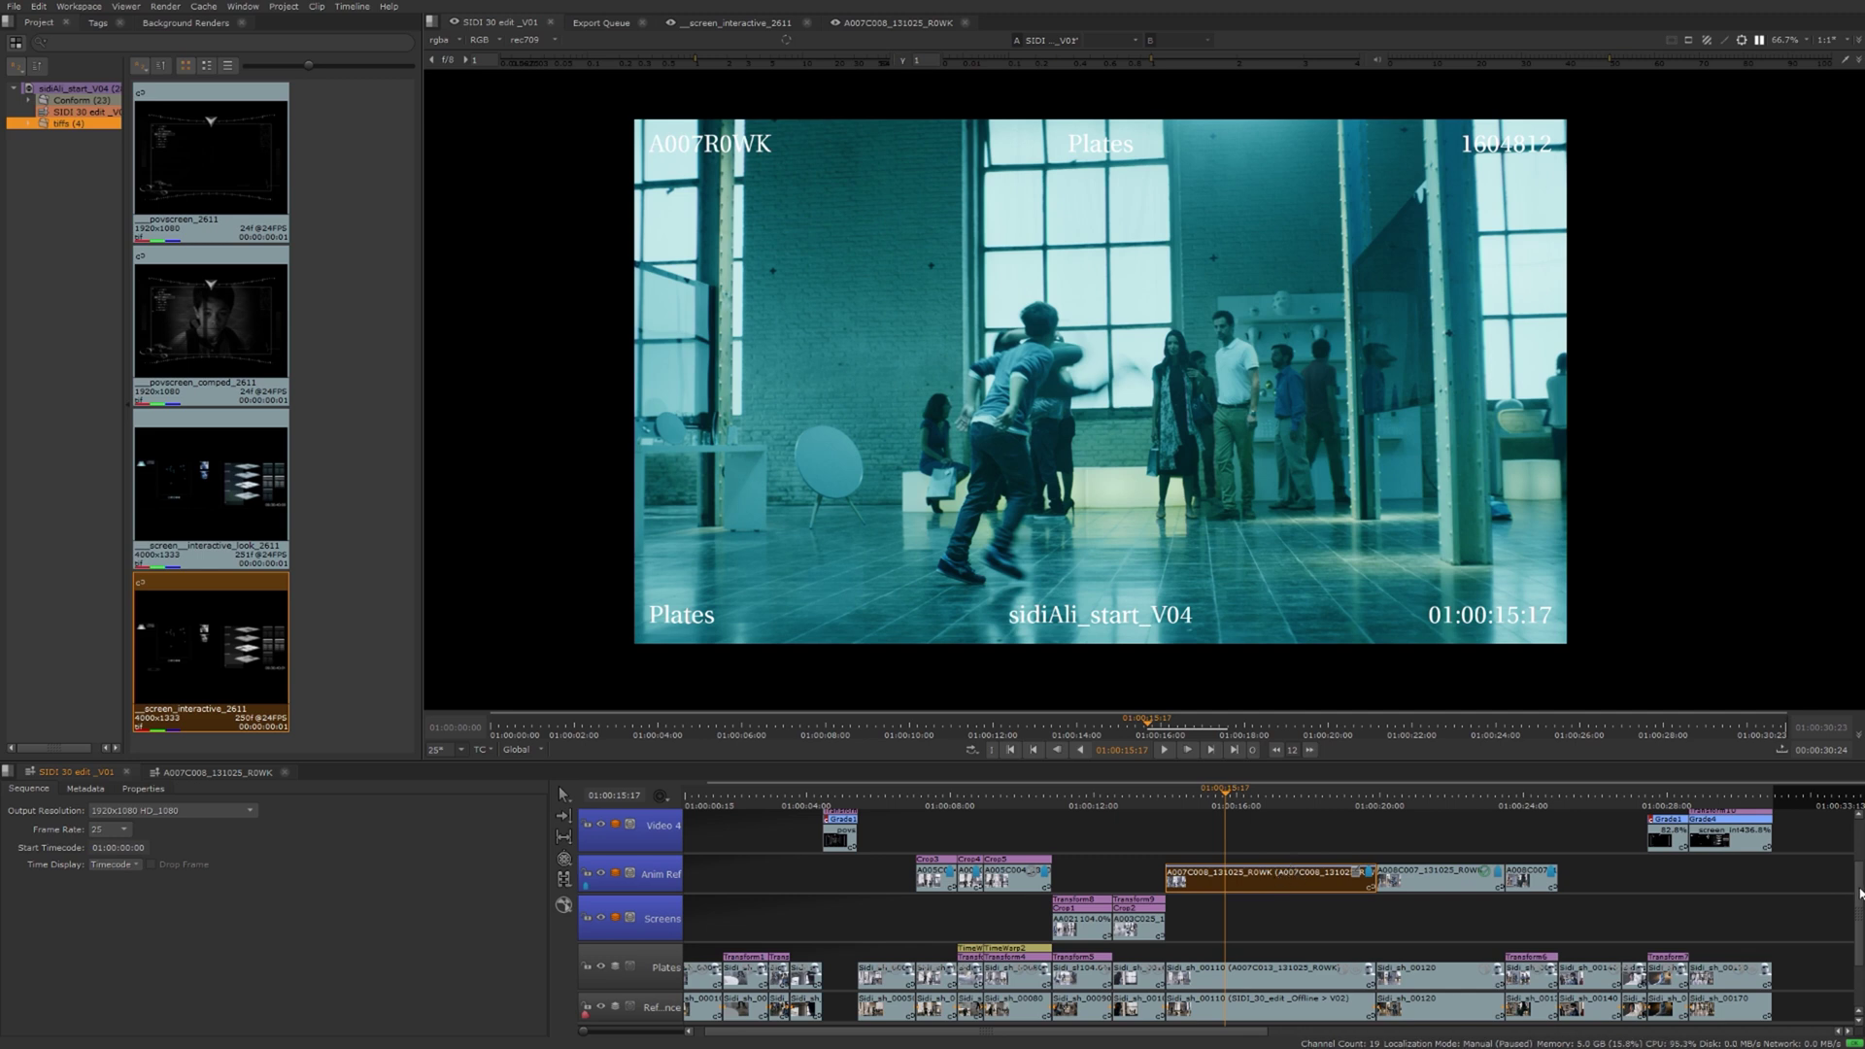
scroll(1859, 892, "up", 3)
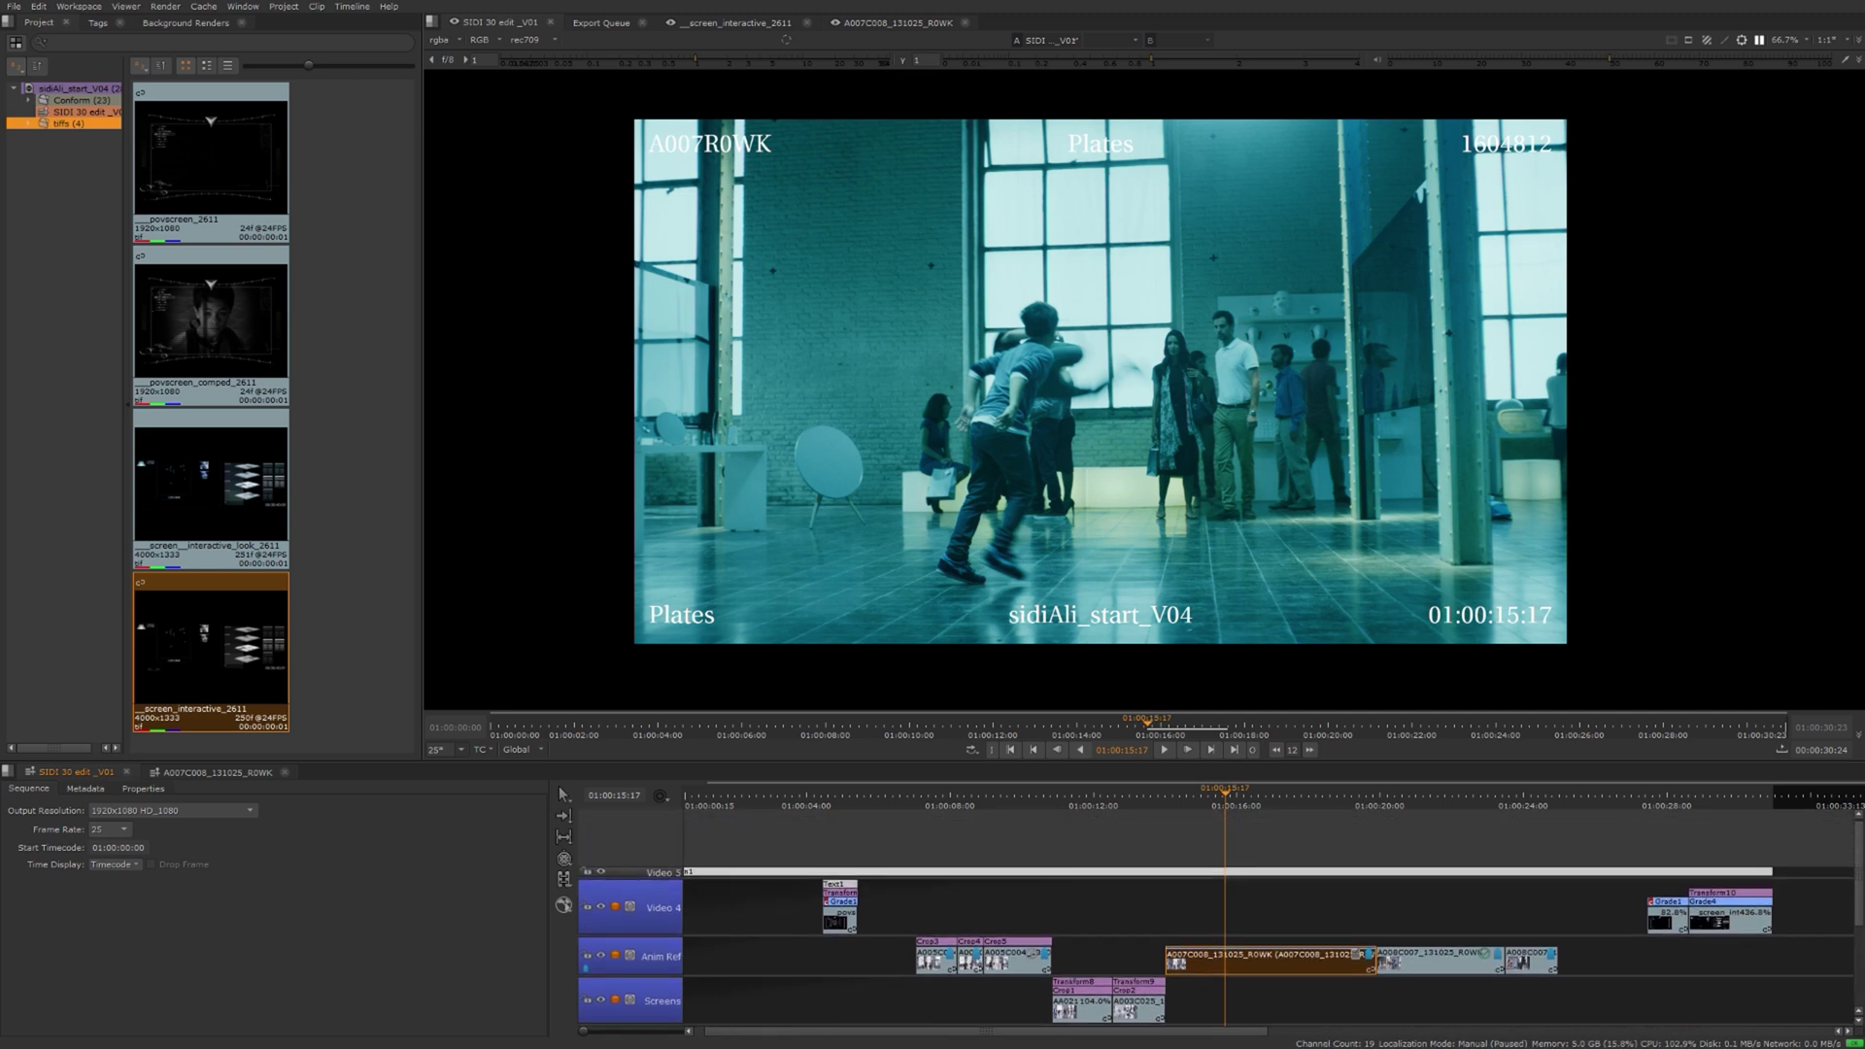
scroll(1859, 892, "down", 3)
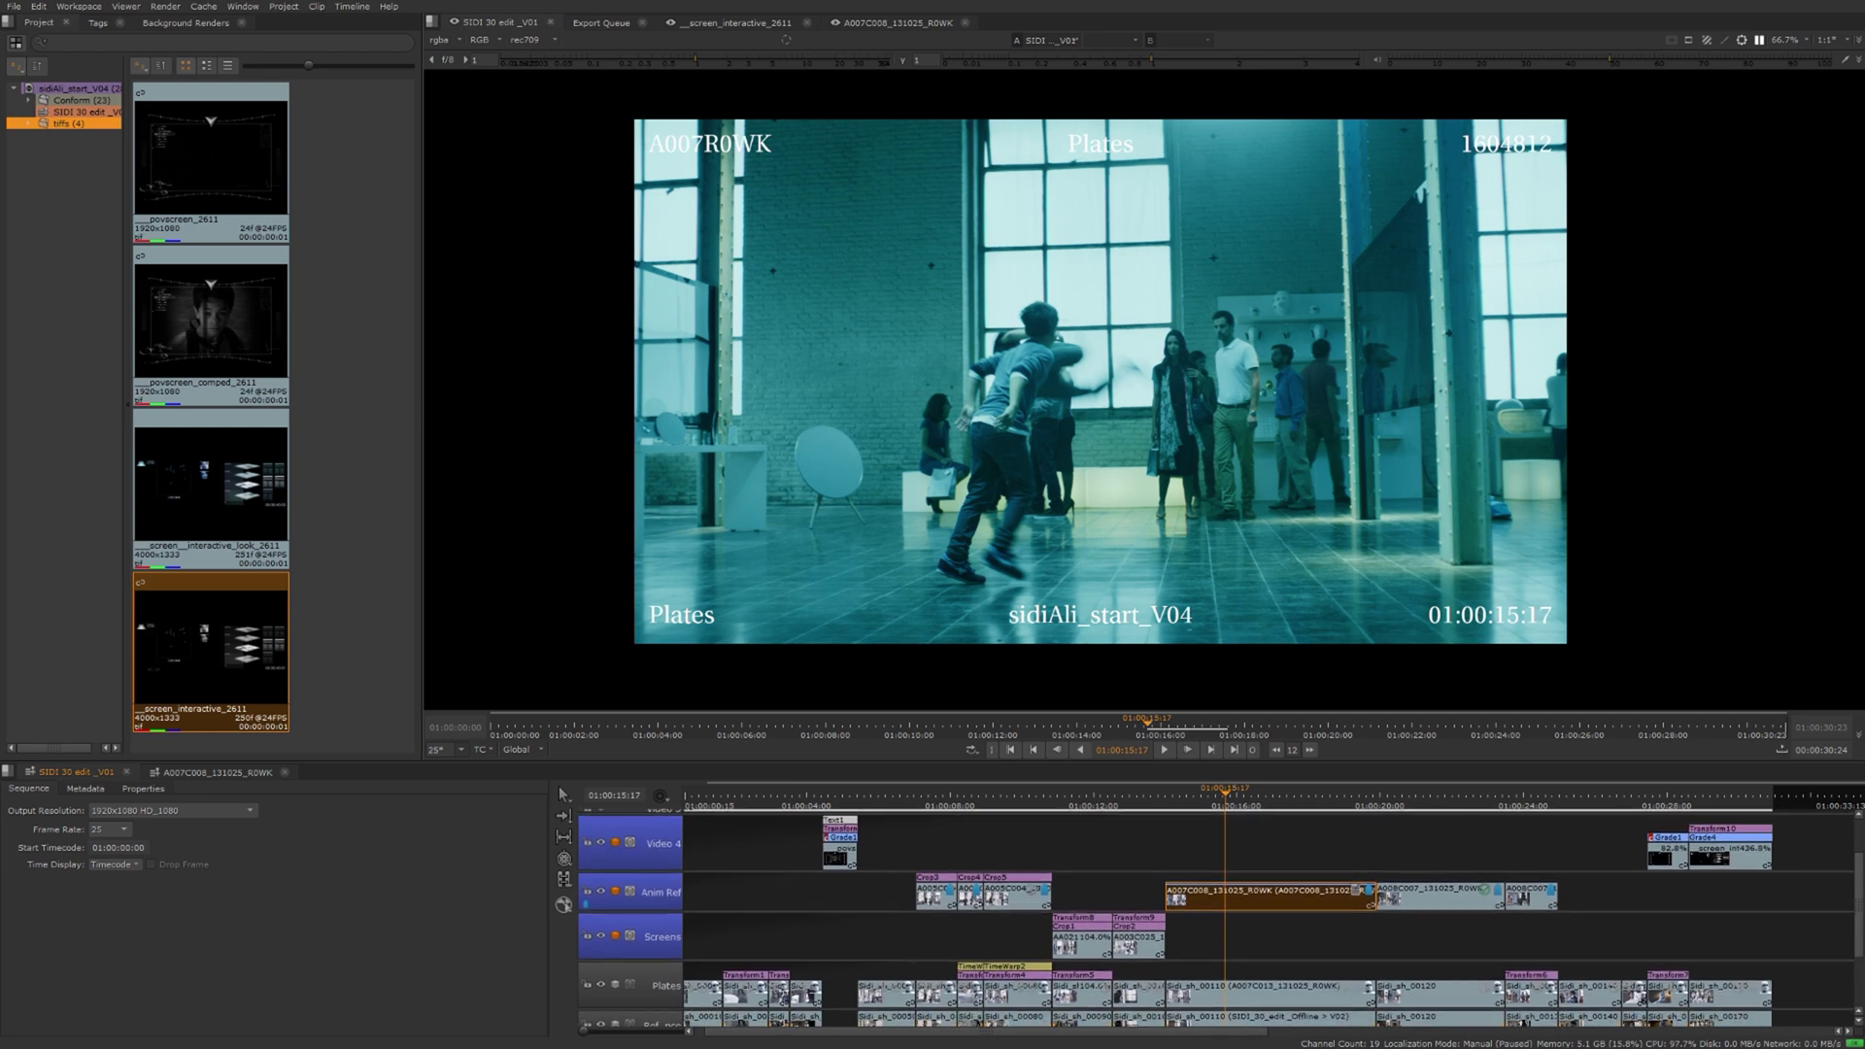
scroll(1268, 918, "up", 1)
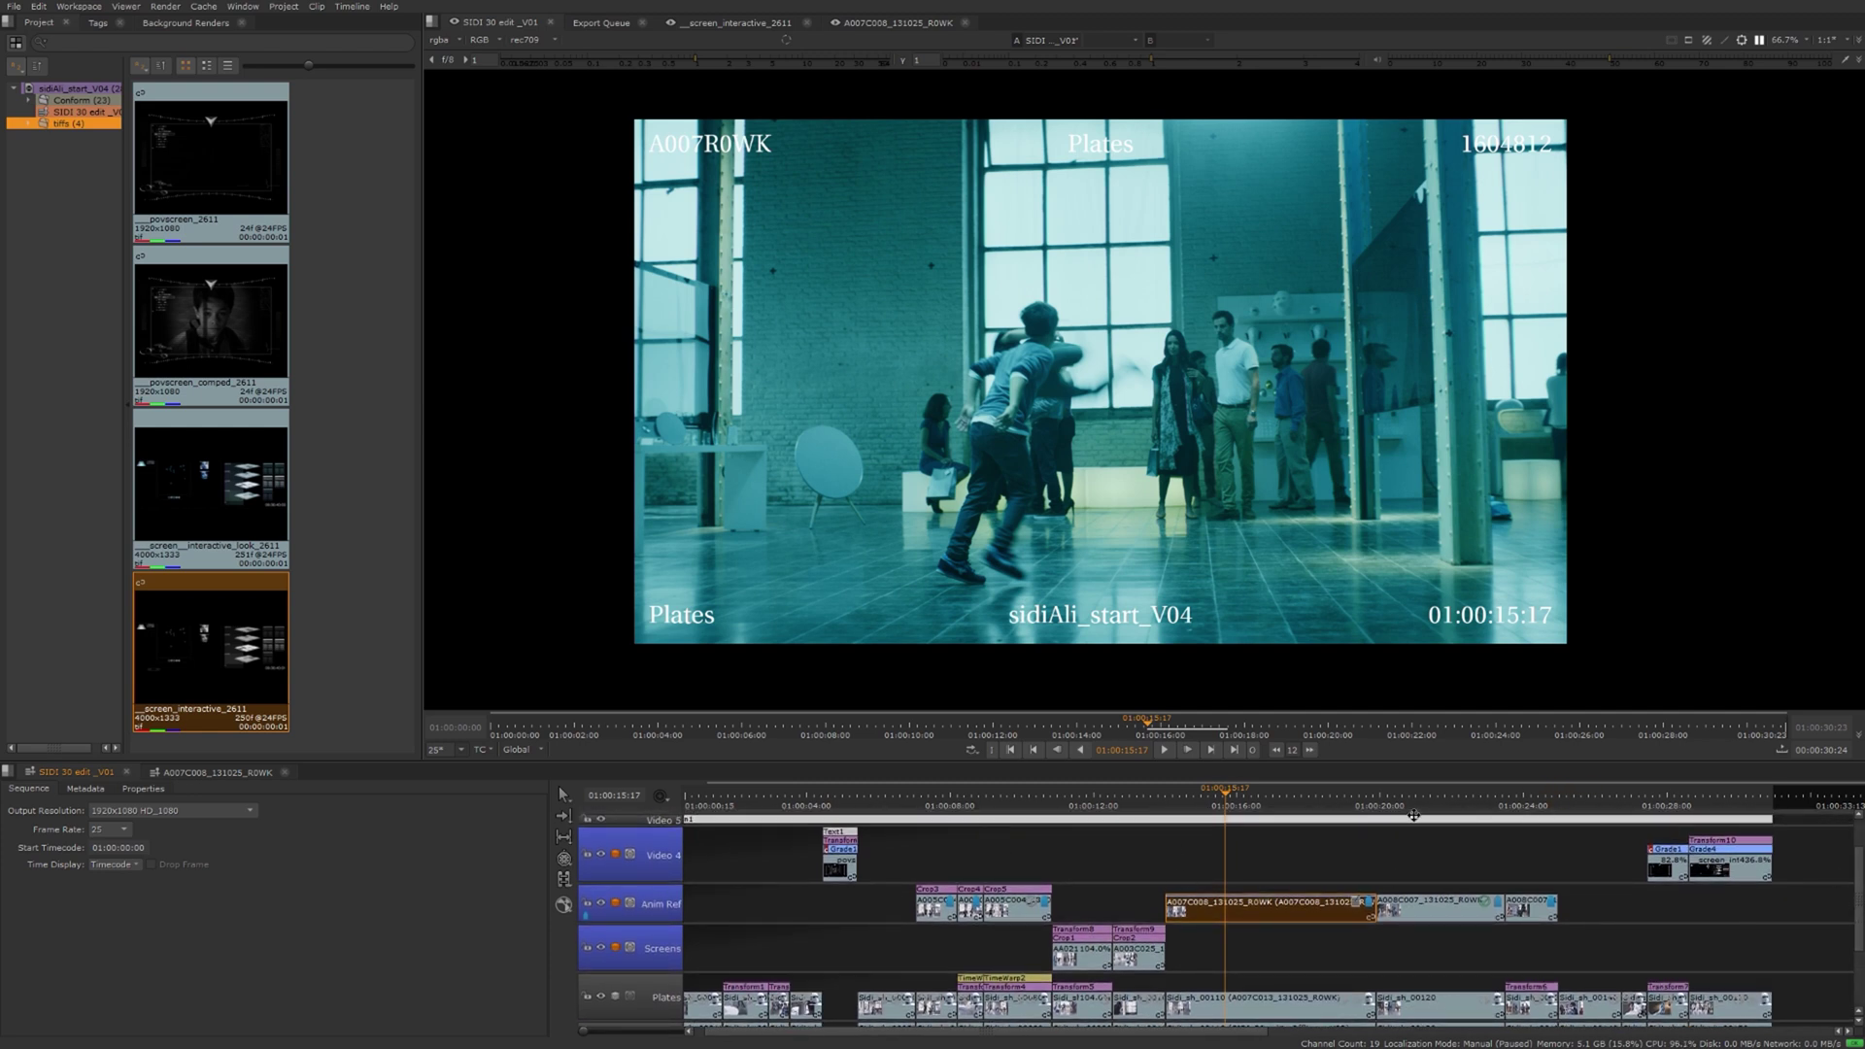